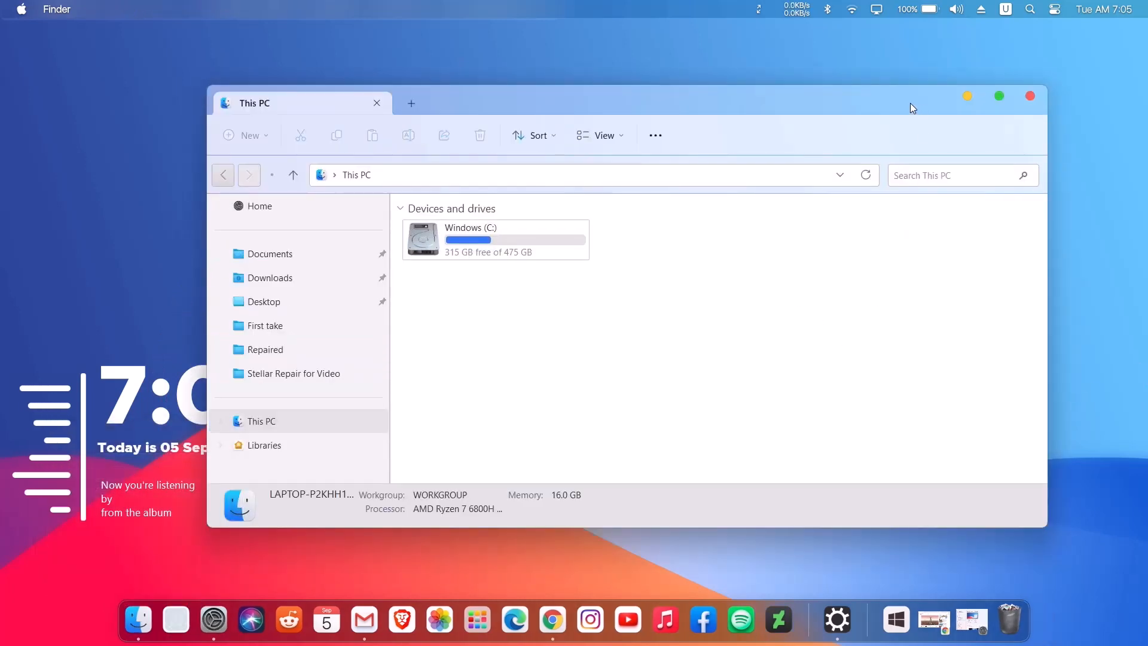
Minimize the This PC window and look at the Apple system menu and the Wi-Fi controls.
left_click(968, 96)
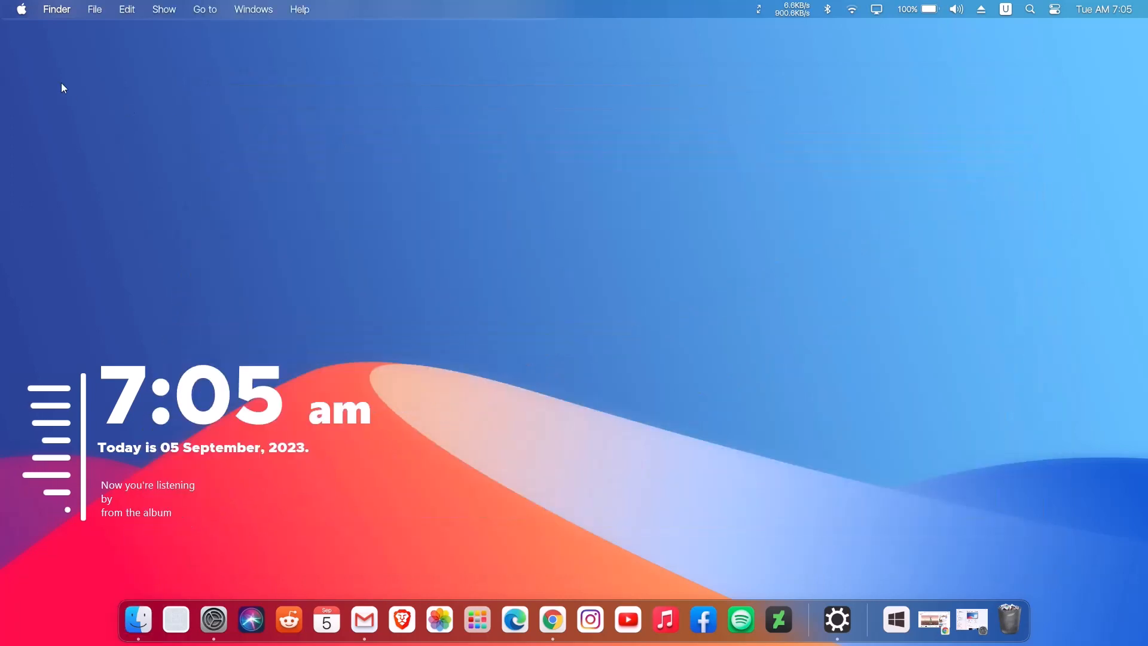
left_click(18, 9)
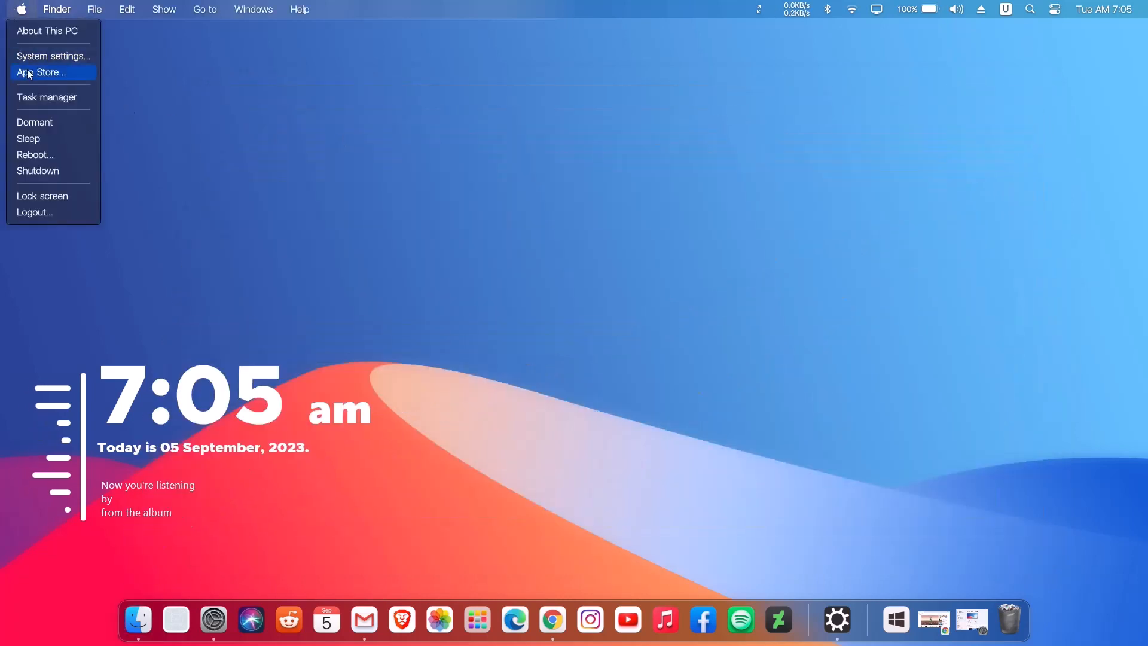
left_click(297, 169)
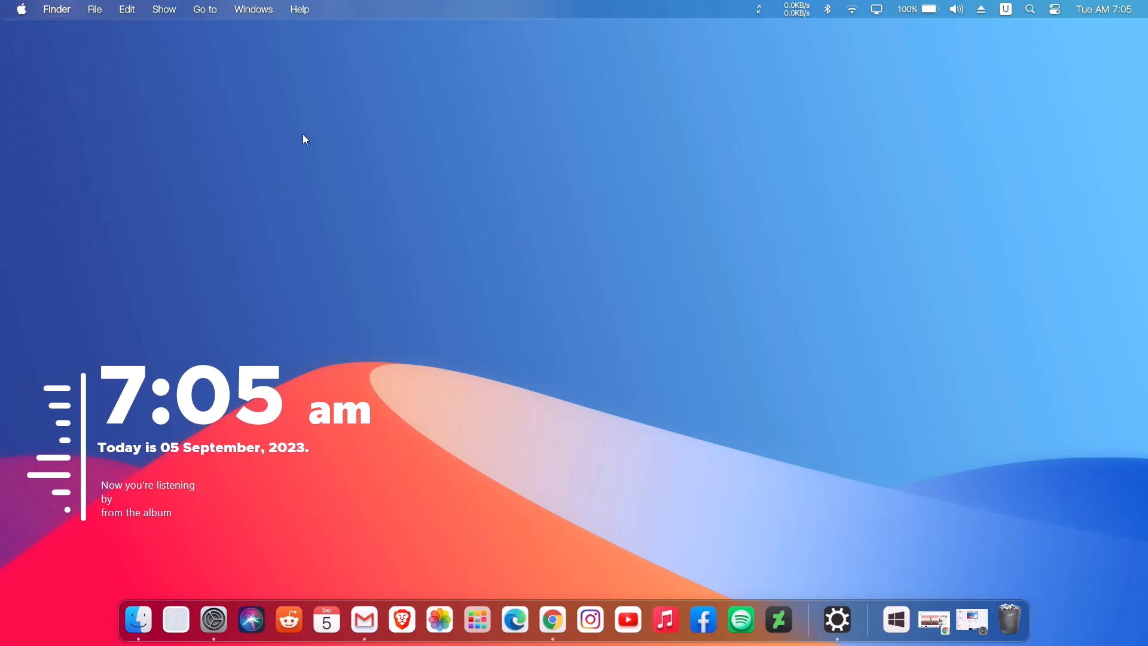
left_click(852, 9)
left_click(796, 66)
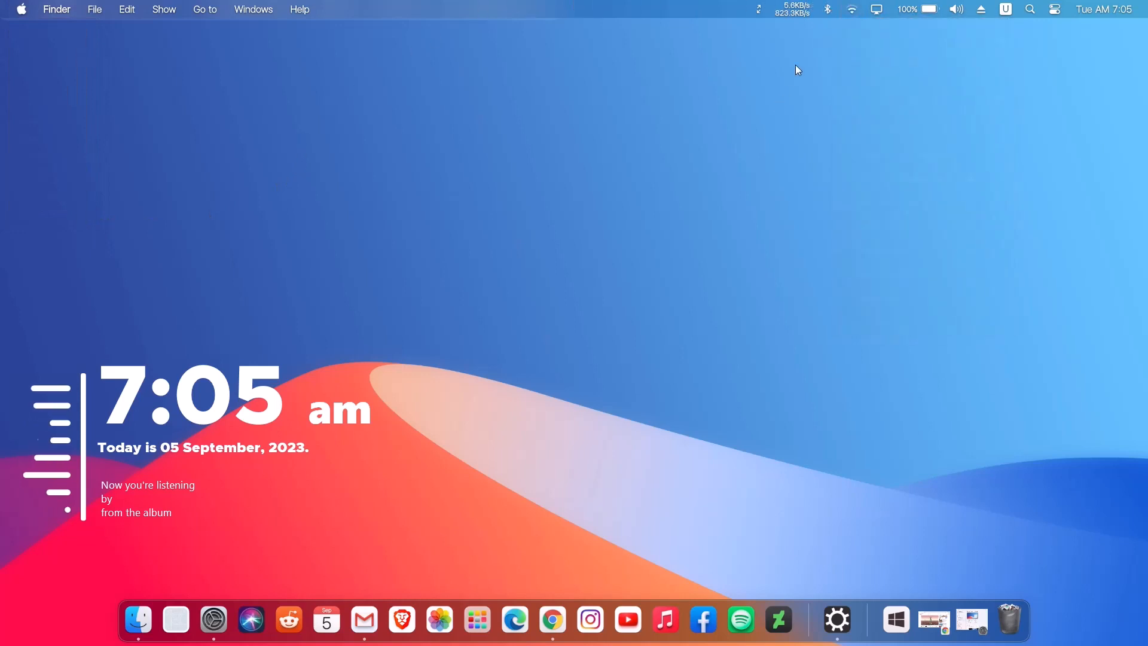
Adjust the display brightness and pause the track playing in the sound controls.
left_click(877, 9)
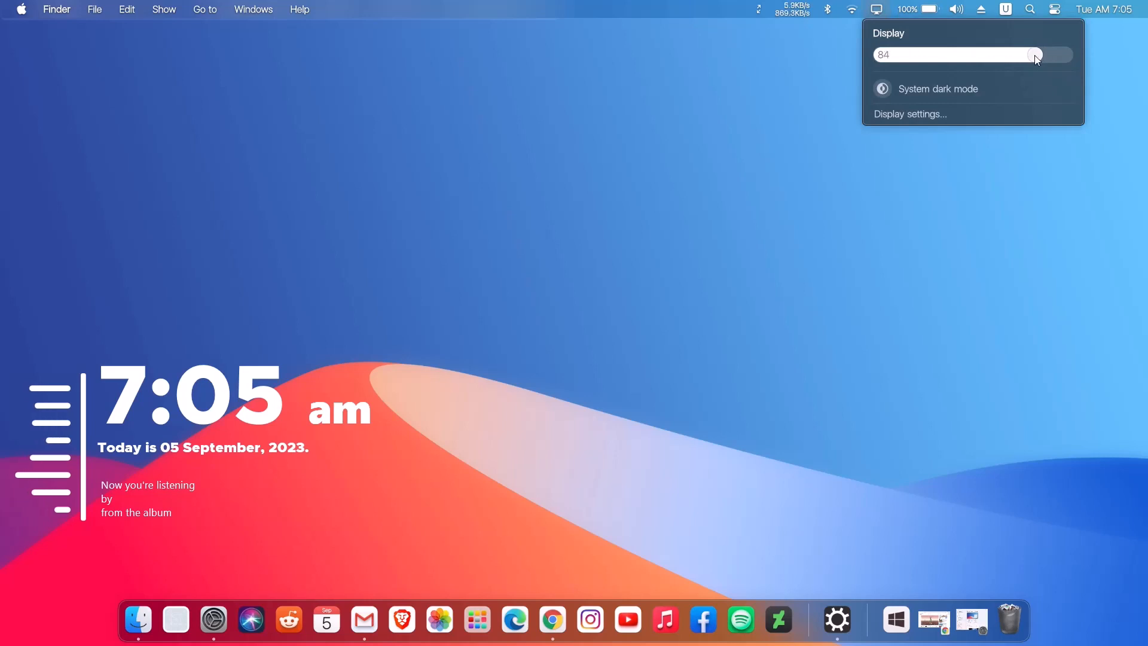
mouse_move(1035, 55)
left_mouse_down()
mouse_move(1024, 56)
mouse_move(1046, 57)
left_mouse_up()
left_click(1097, 54)
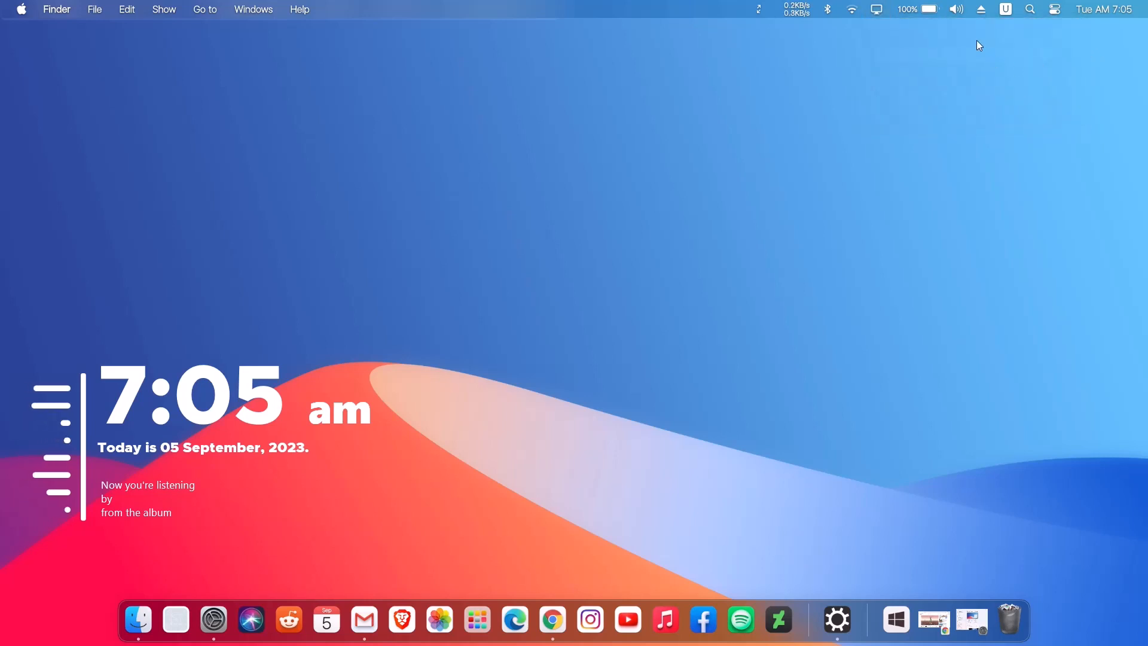
left_click(961, 12)
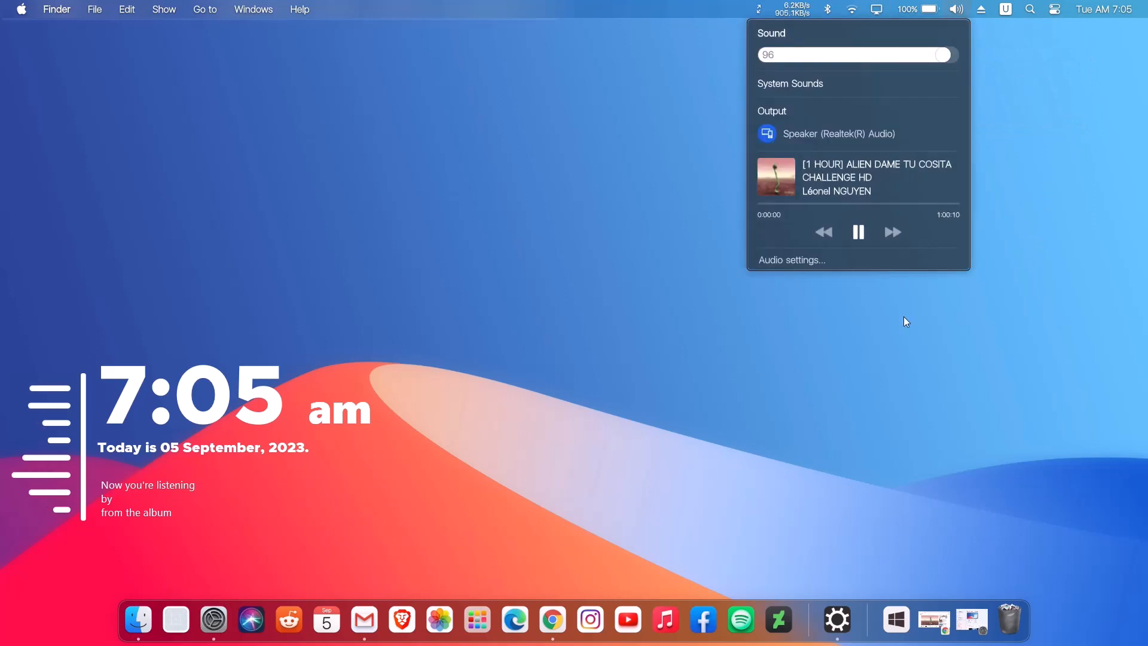
left_click(859, 232)
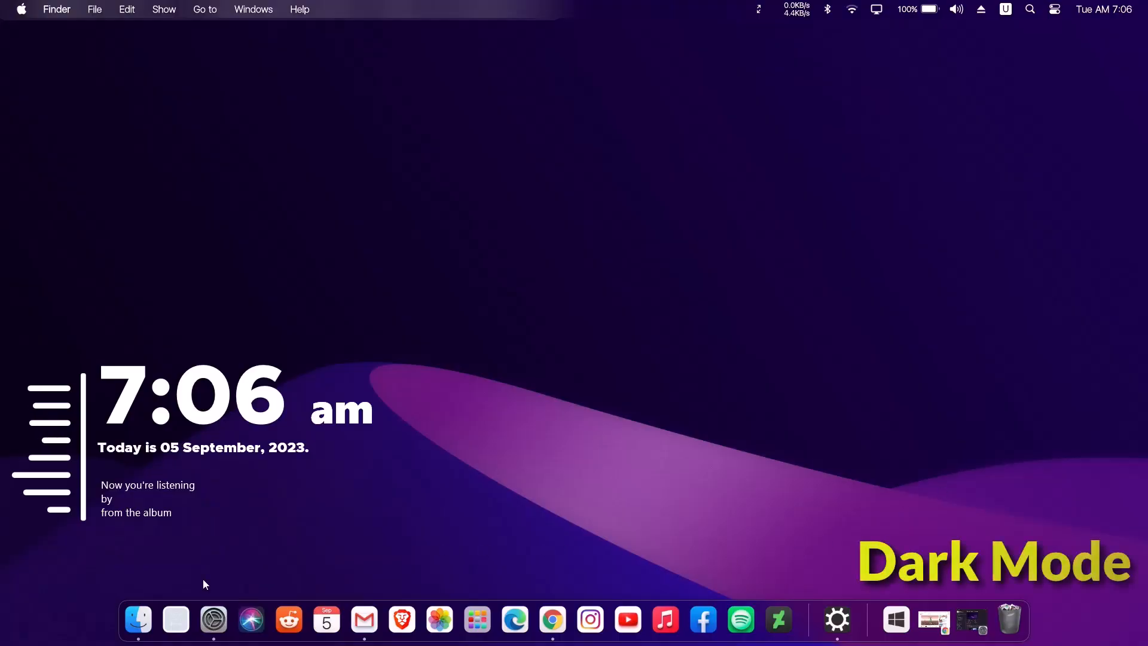
View the This PC file window in dark mode and minimize it again.
left_click(135, 620)
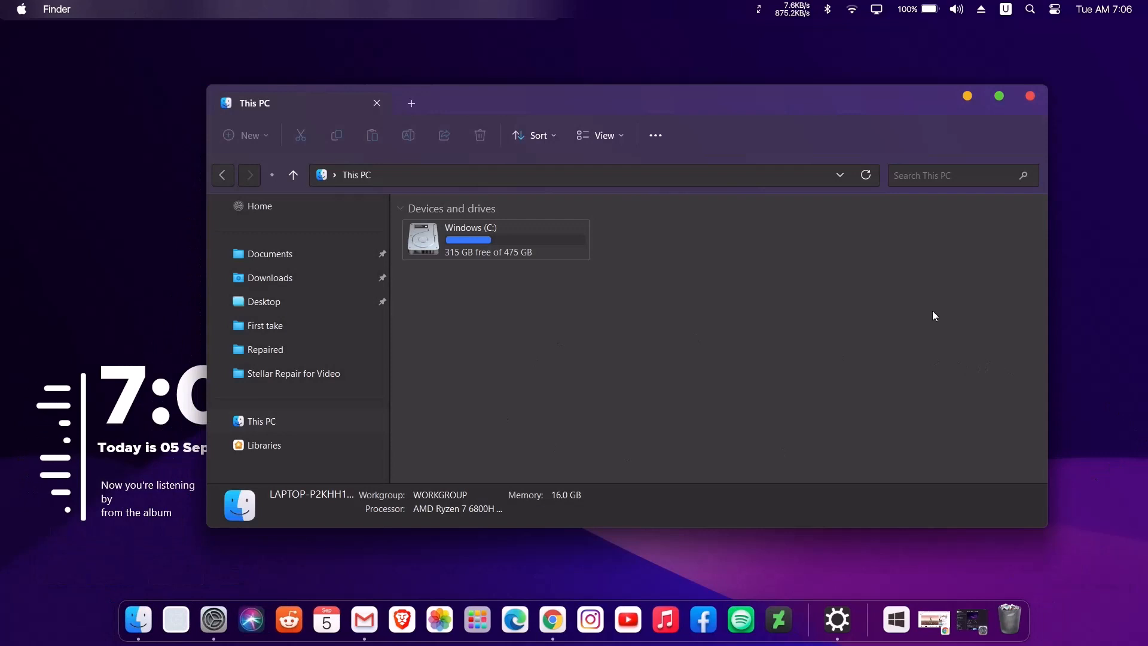
left_click(969, 96)
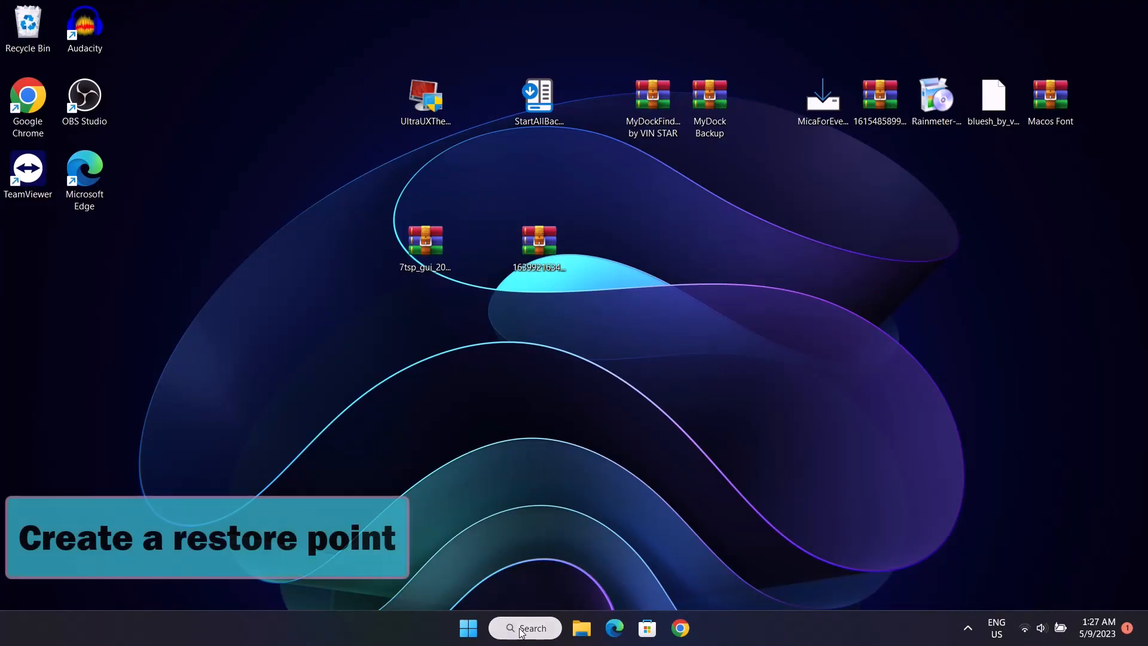
Search Windows for "create a restore point" and open the matching Control Panel settings.
left_click(525, 628)
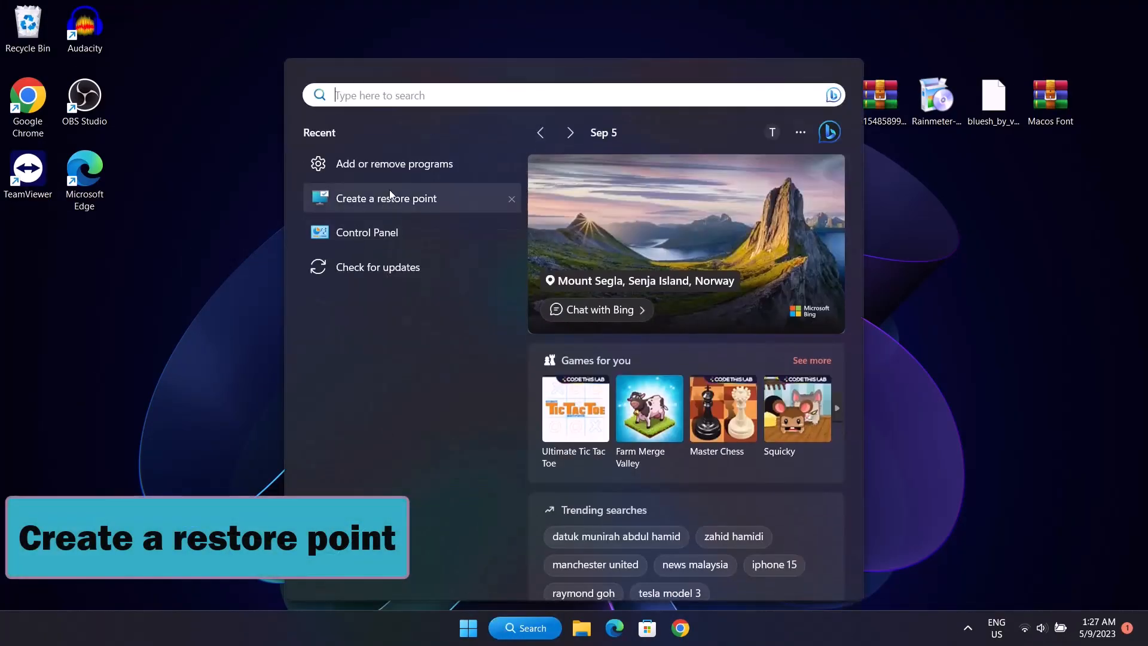
type("cr")
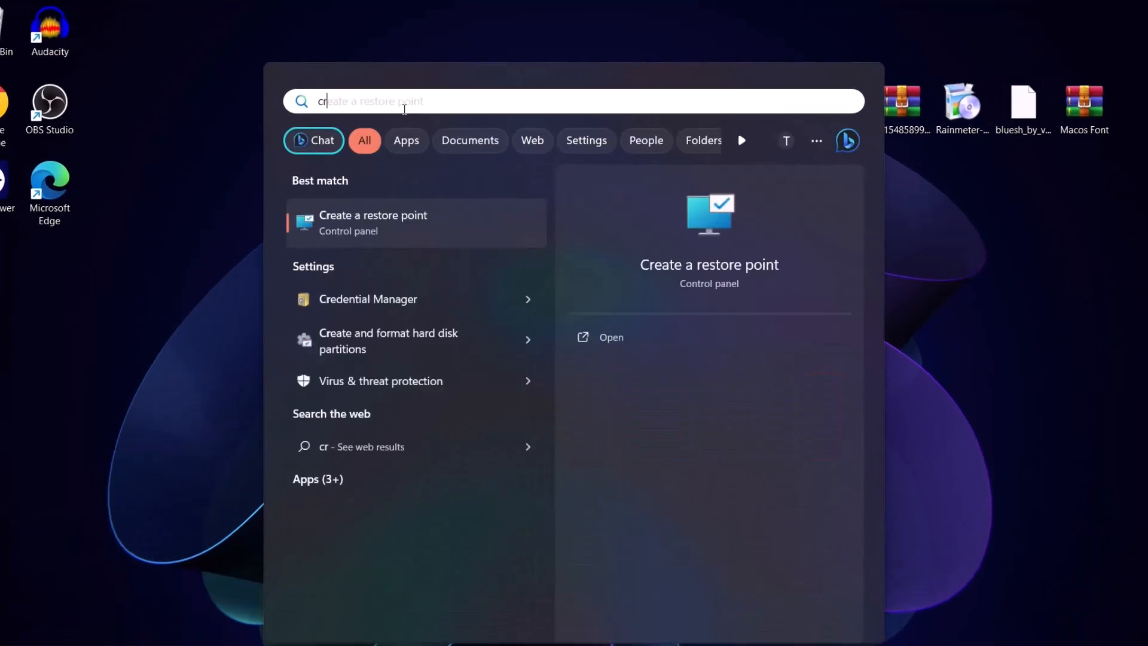
type("eate ")
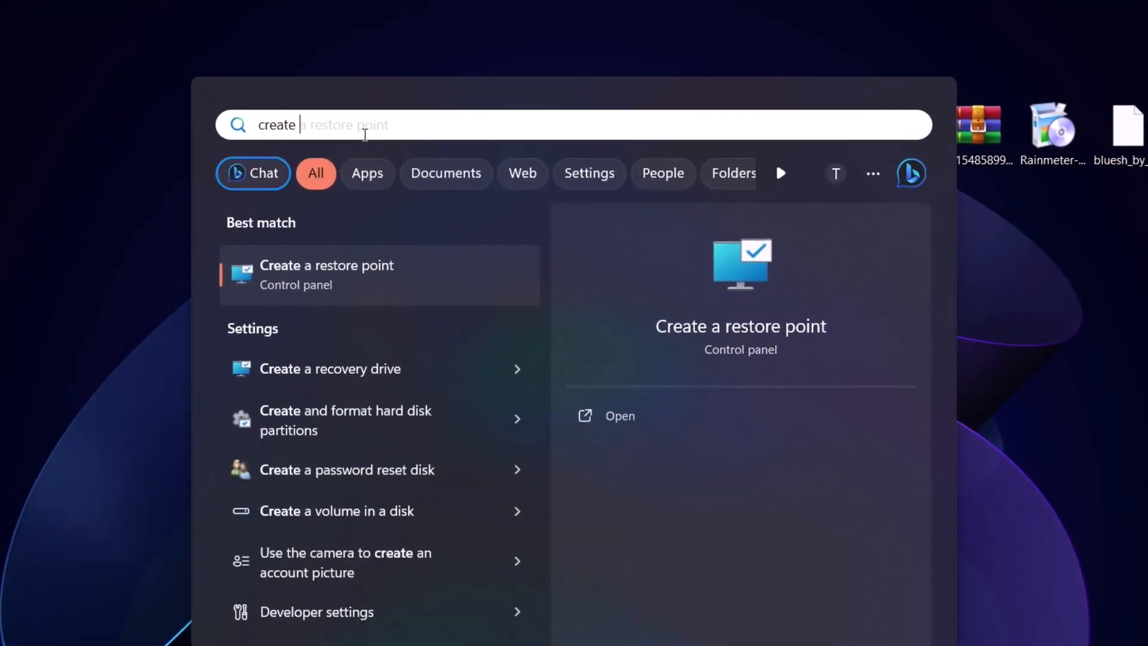
type("a re")
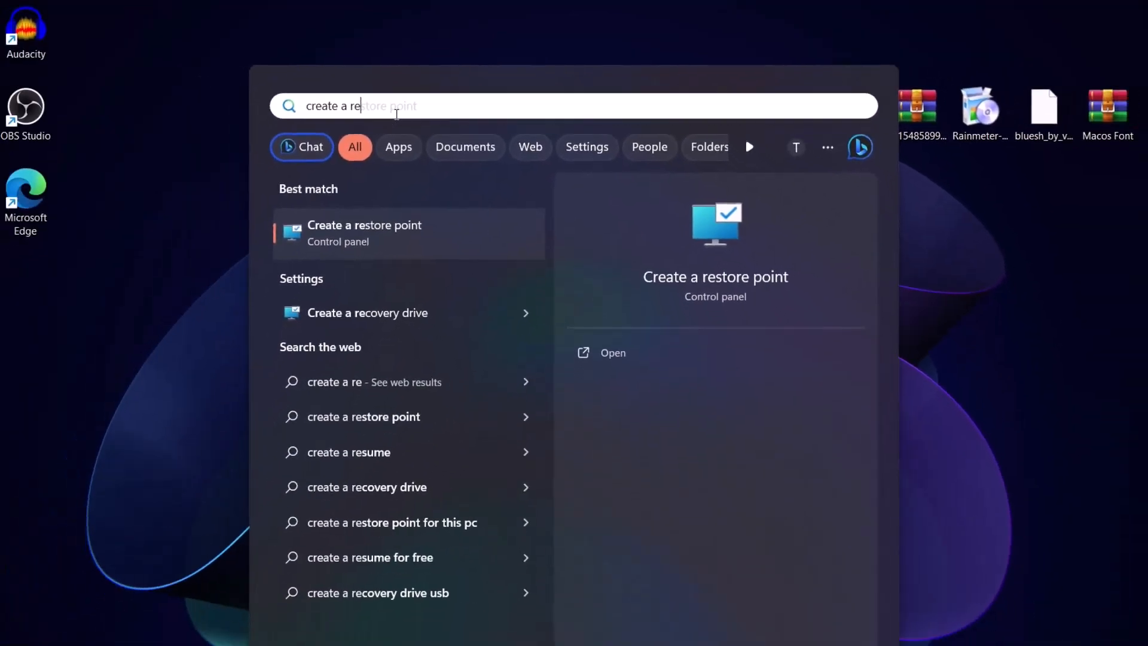
type("store point")
left_click(365, 230)
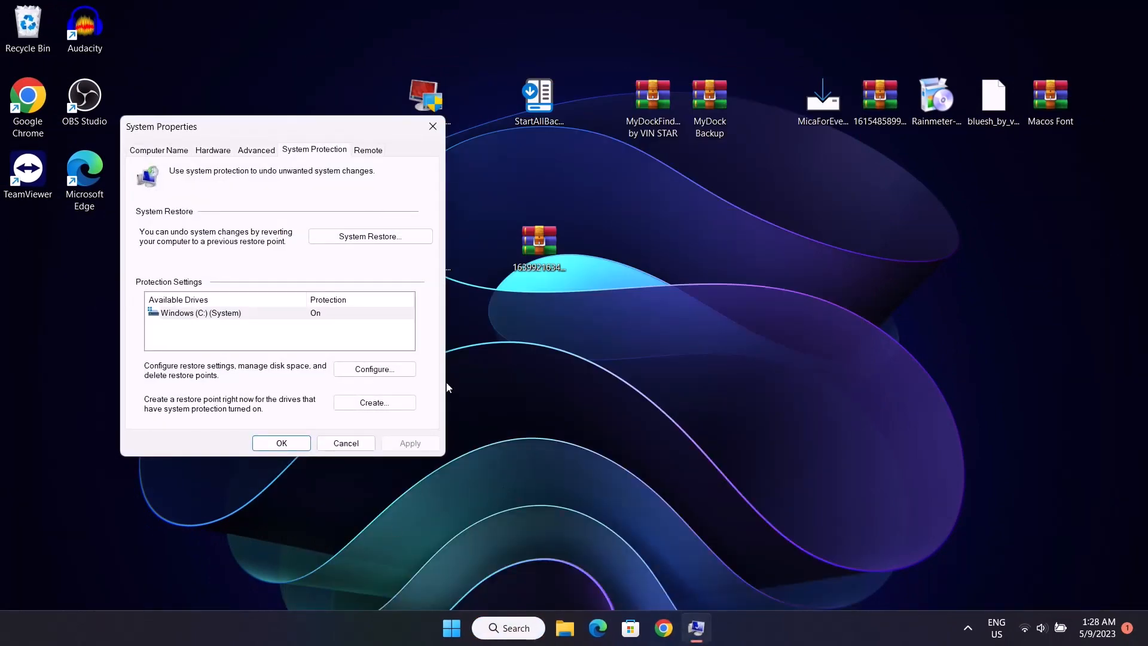
Turn on system protection for the Windows (C:) drive.
left_click(374, 369)
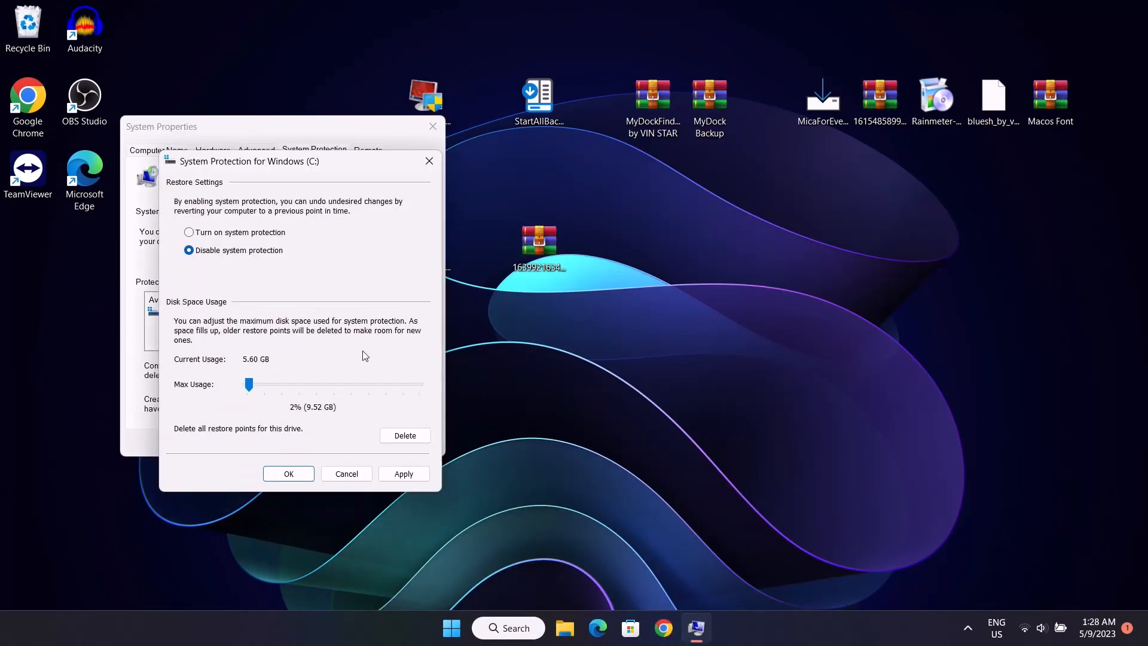
left_click(190, 233)
left_click(288, 472)
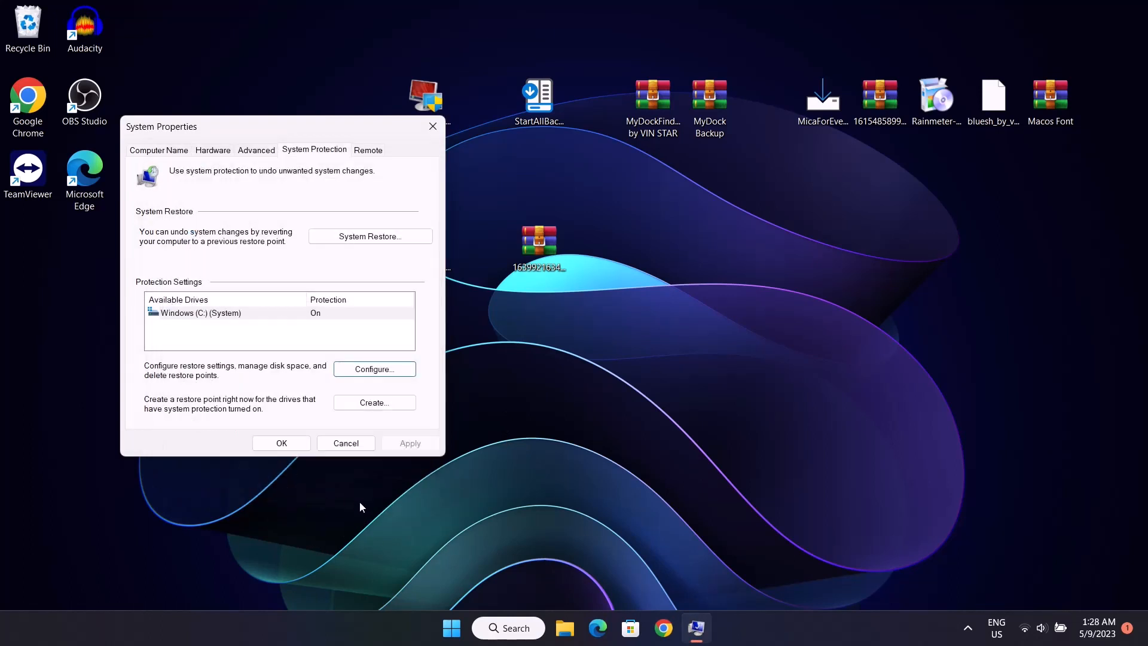
Create a restore point described as "Return To Windows 11" and close System Properties.
left_click(374, 404)
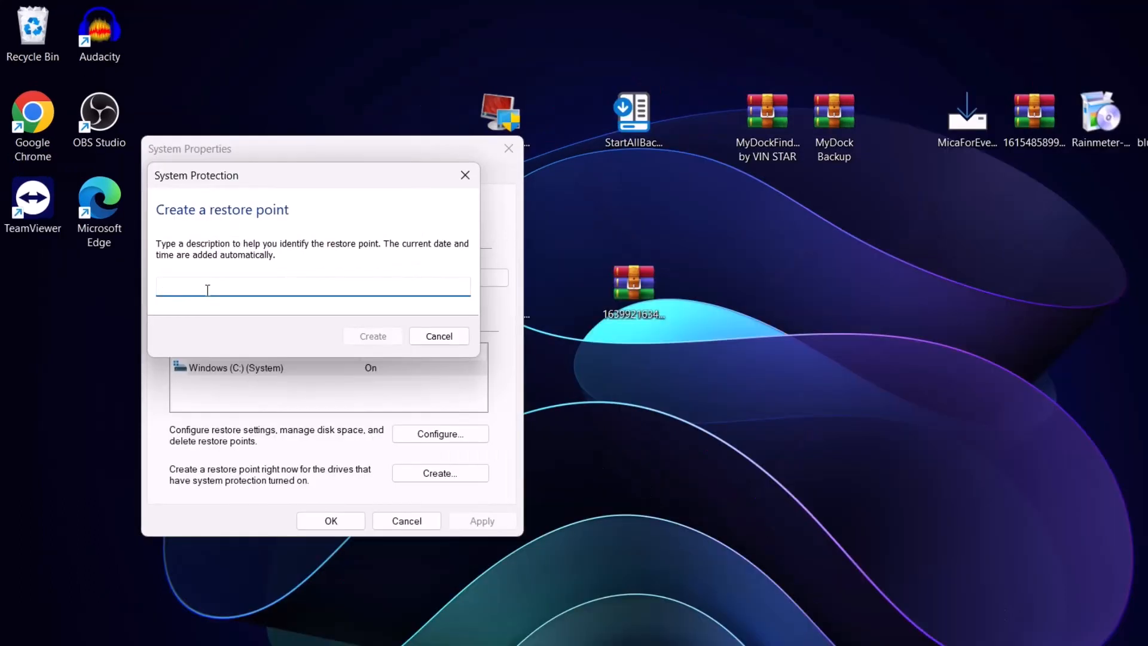
type("Return To Windows 11")
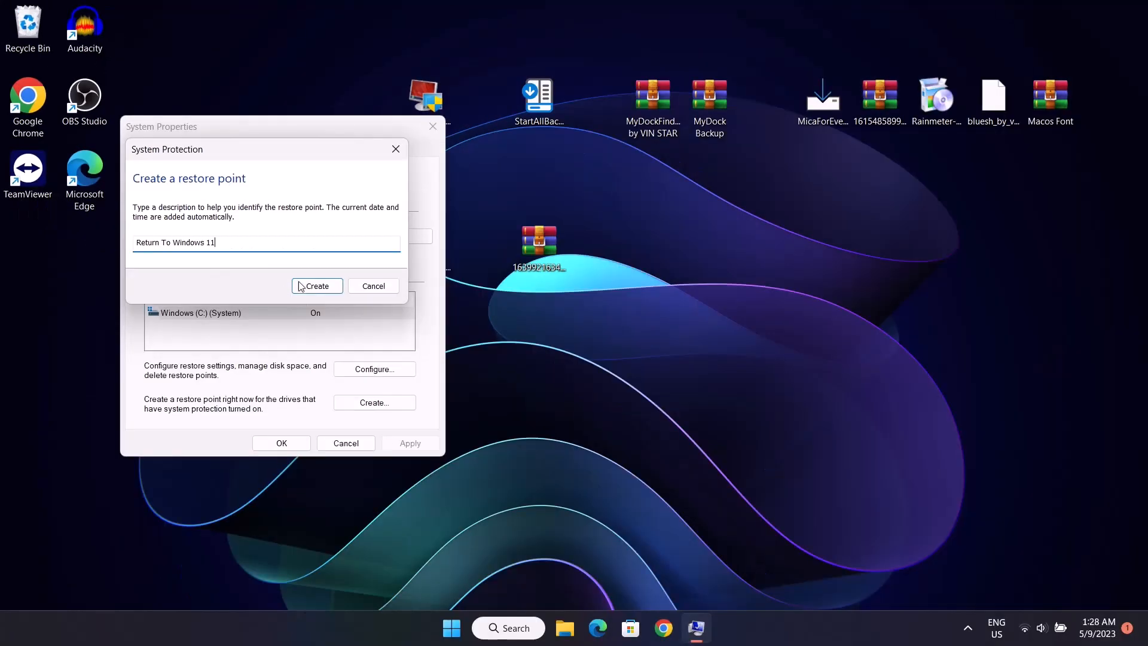
left_click(374, 336)
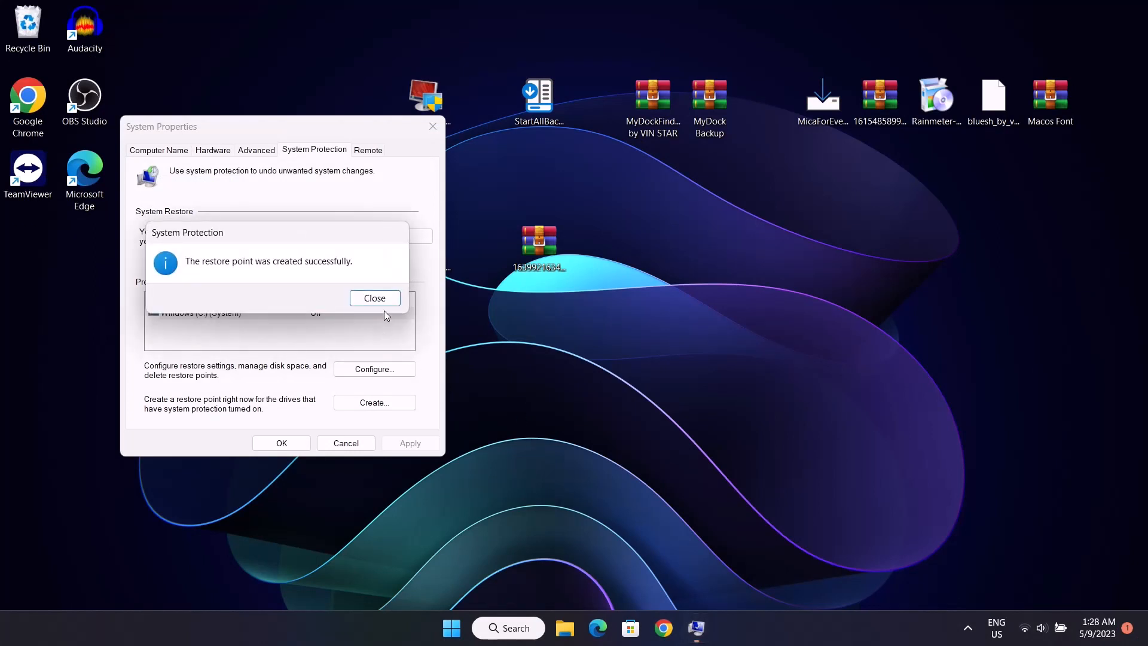
left_click(374, 299)
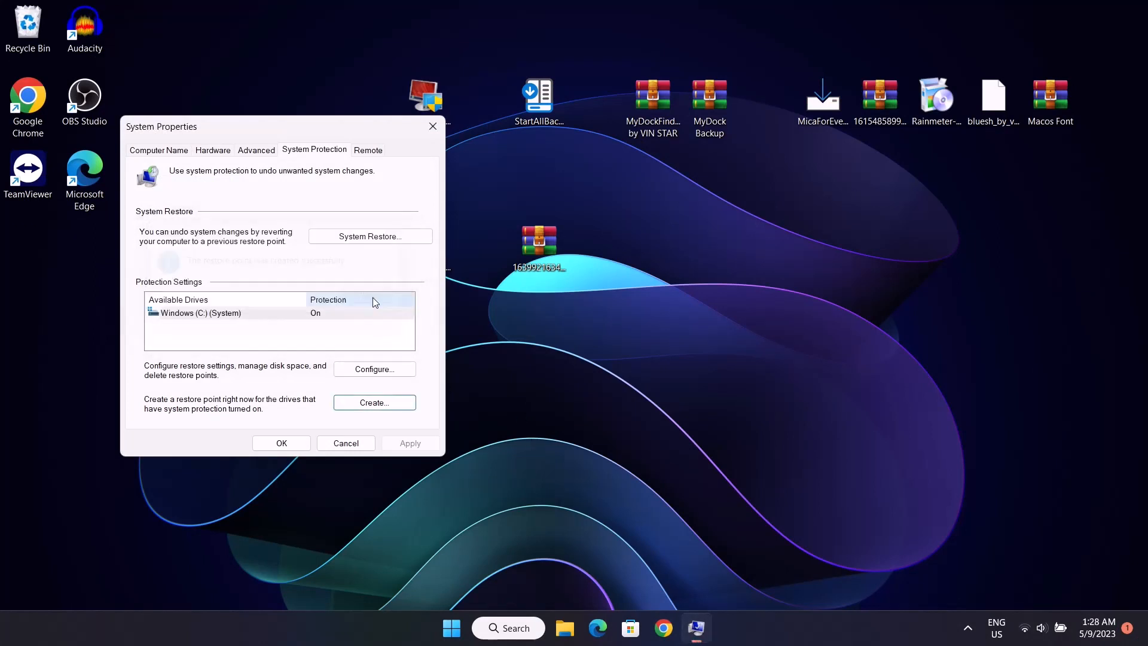
left_click(281, 444)
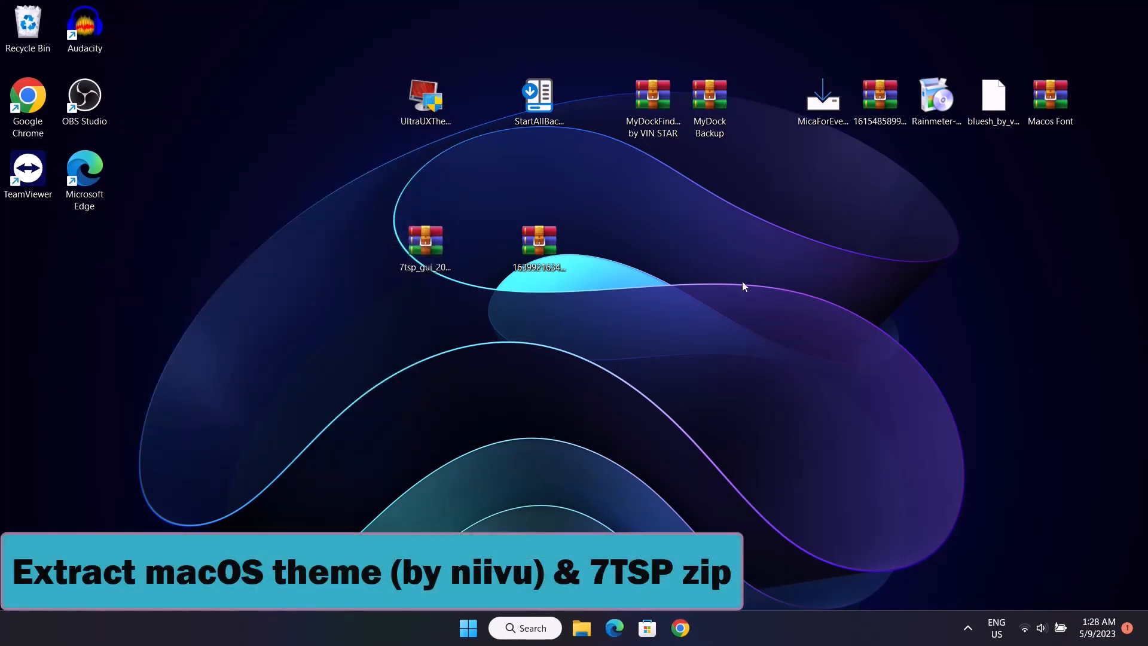
right_click(546, 256)
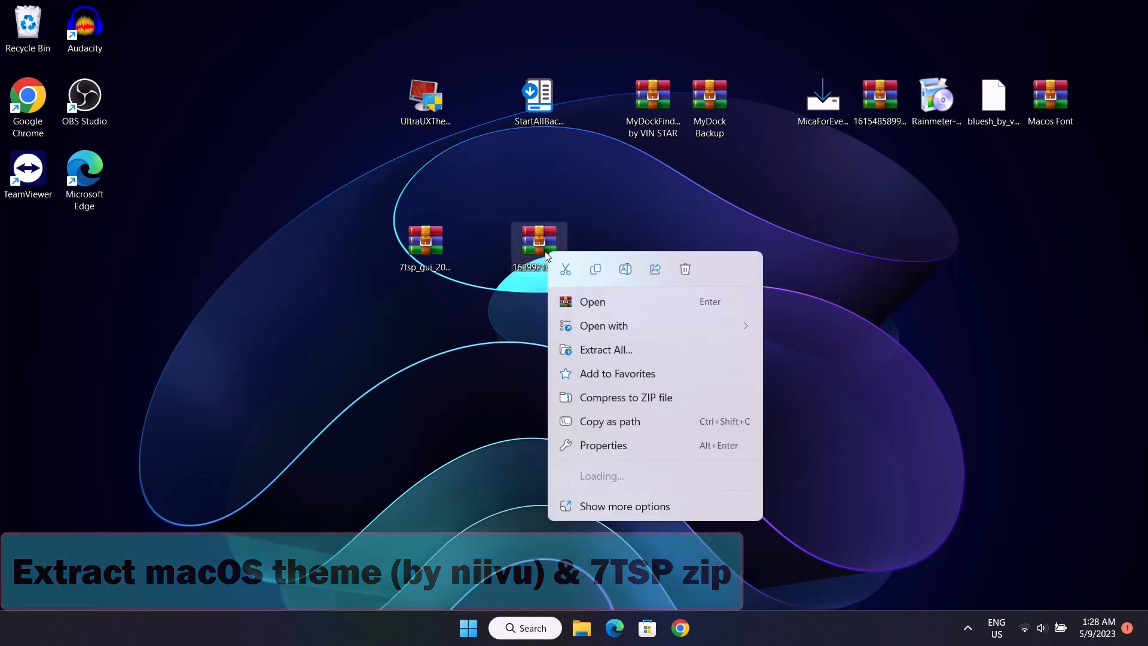
mouse_move(631, 472)
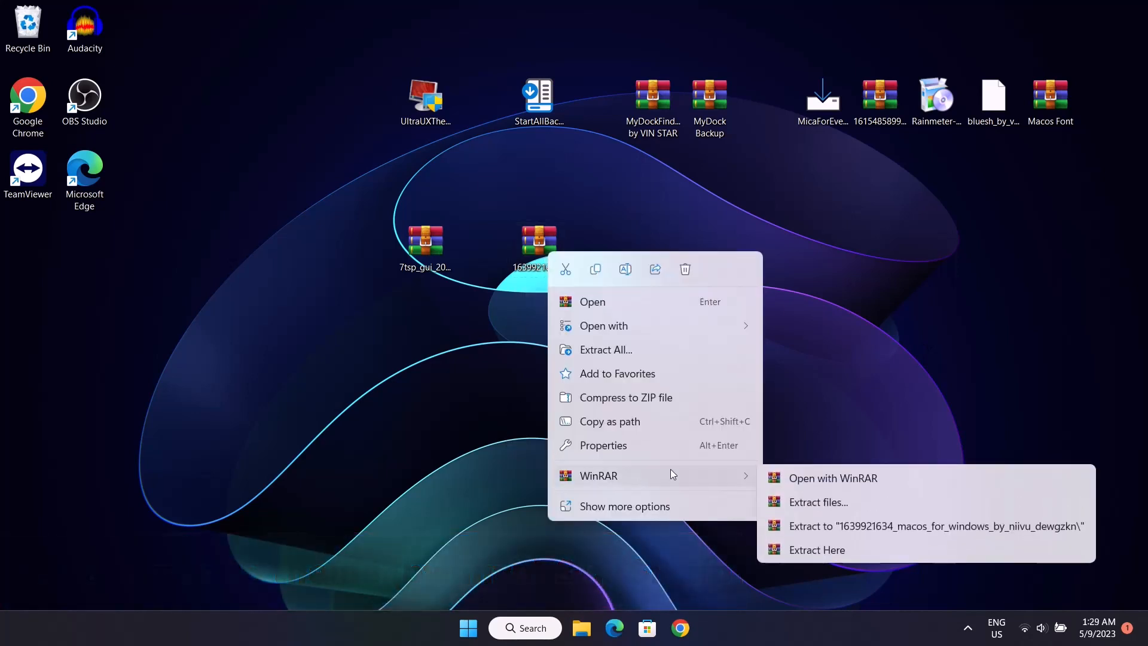
left_click(859, 526)
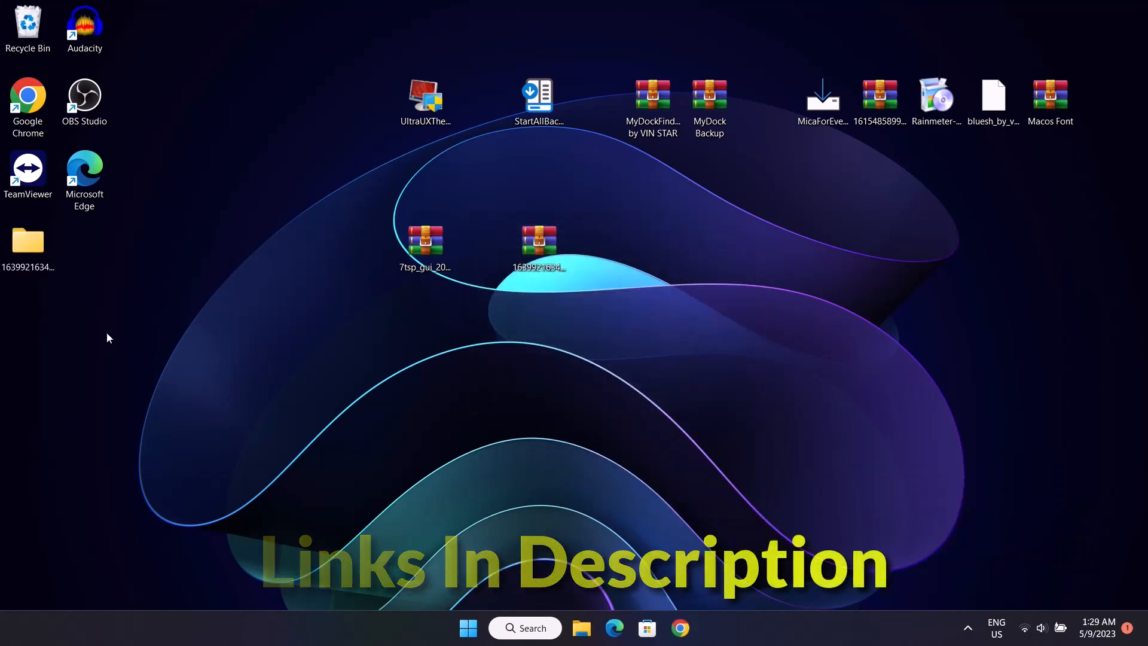
left_click_drag(30, 253, 468, 394)
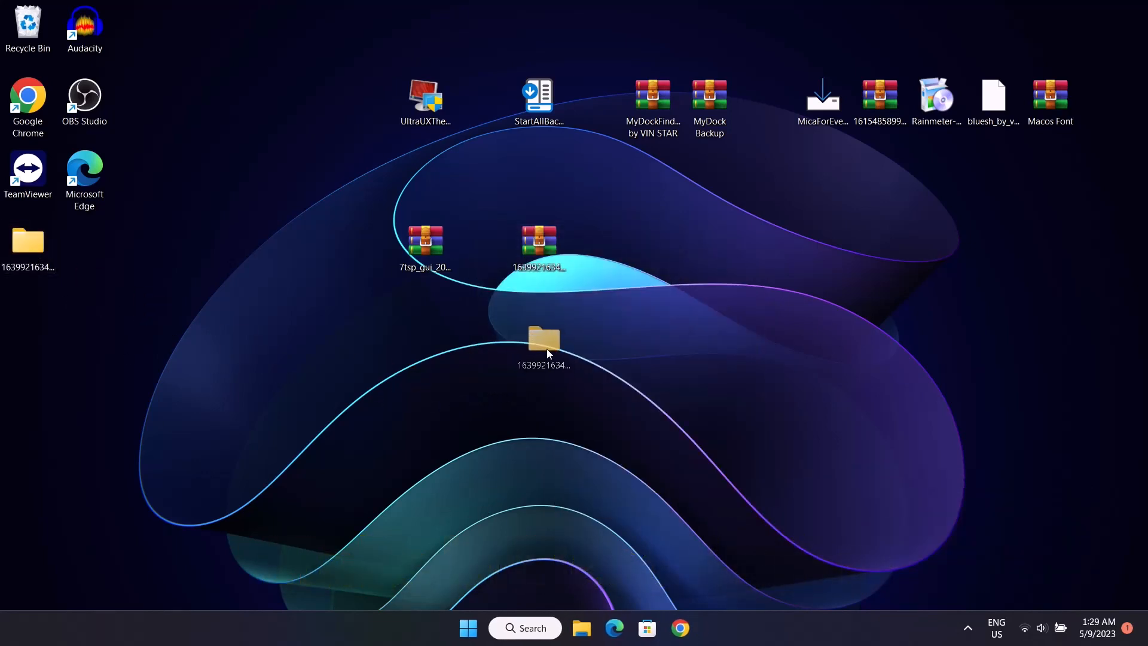
left_click_drag(547, 353, 545, 359)
Extract the 7tsp_gui_2019_edition archive into its own folder with WinRAR and place that folder below the archive on the desktop.
right_click(417, 246)
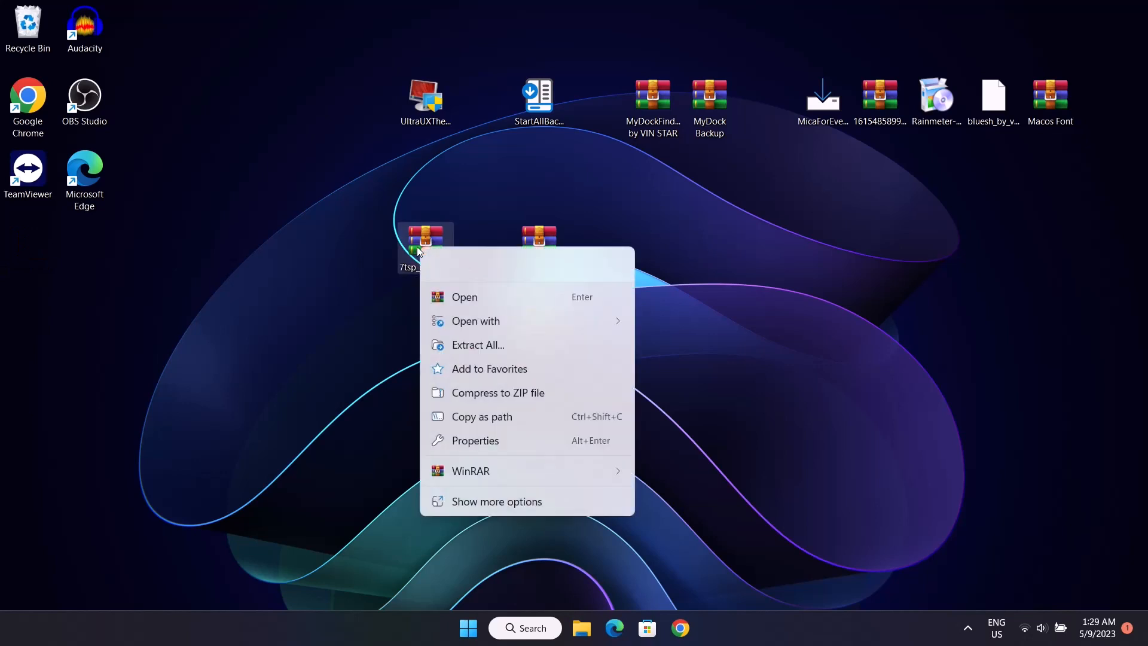
mouse_move(488, 471)
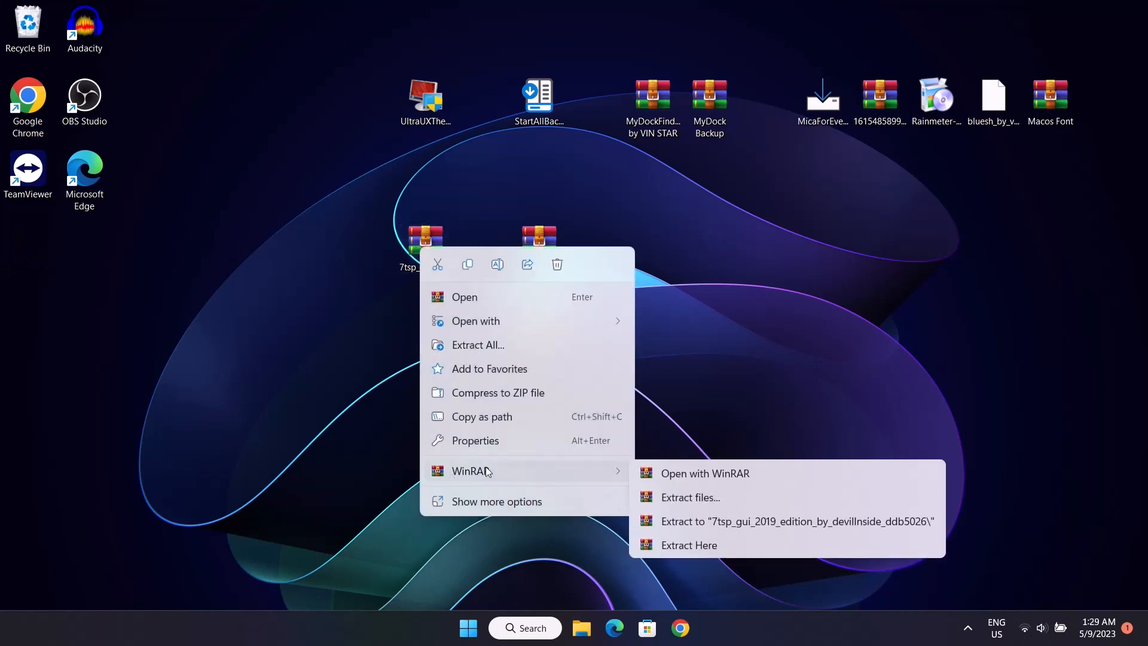
left_click(774, 520)
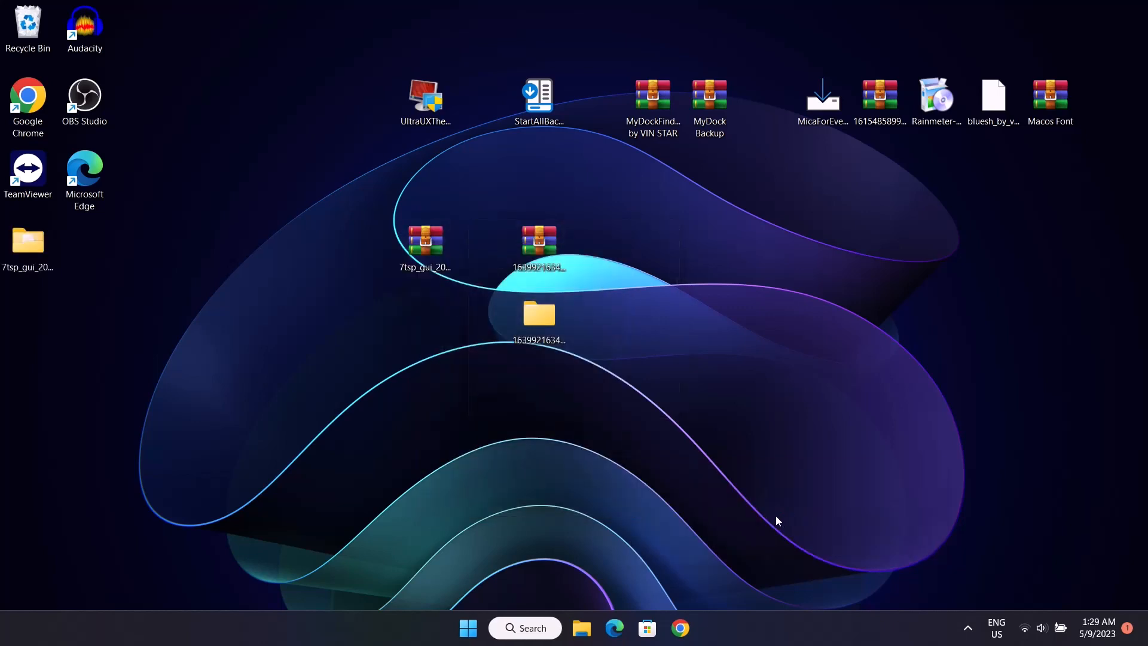
left_click_drag(29, 258, 423, 342)
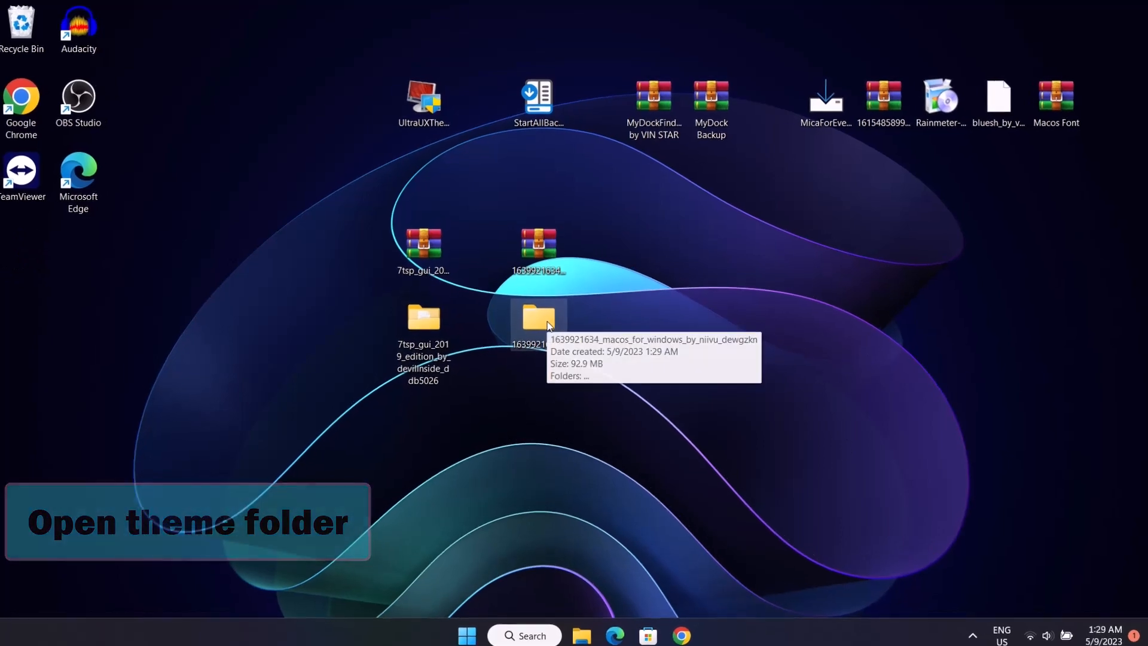
Open the 7TSP Icons Themes folder inside the extracted macOS for Windows theme folder.
double_click(548, 320)
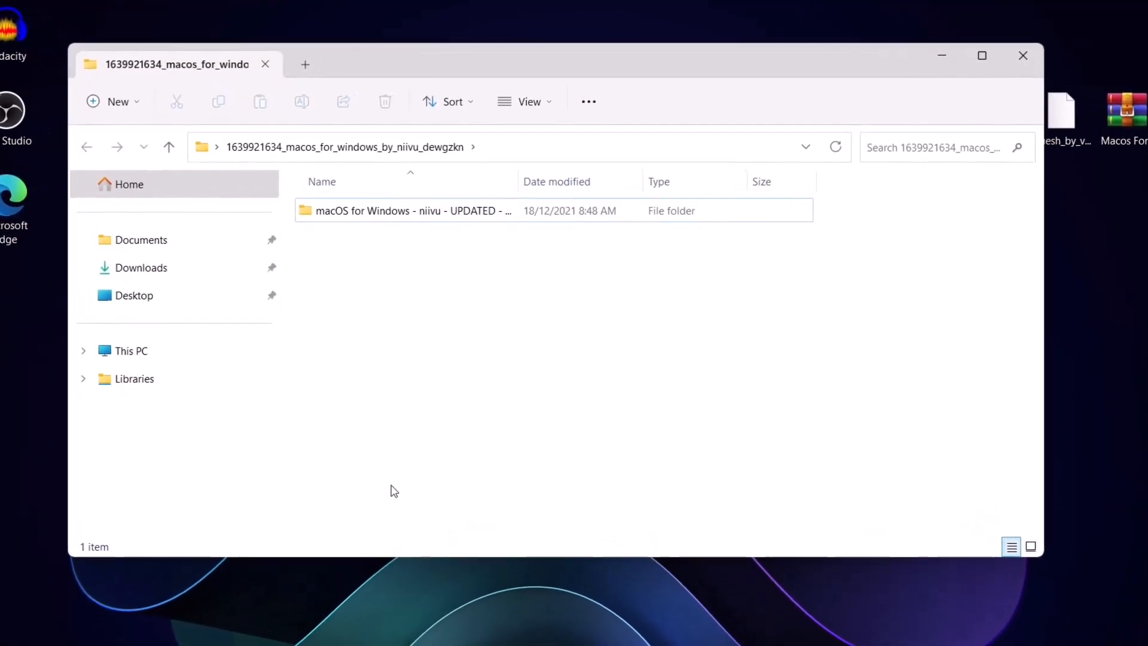
double_click(402, 218)
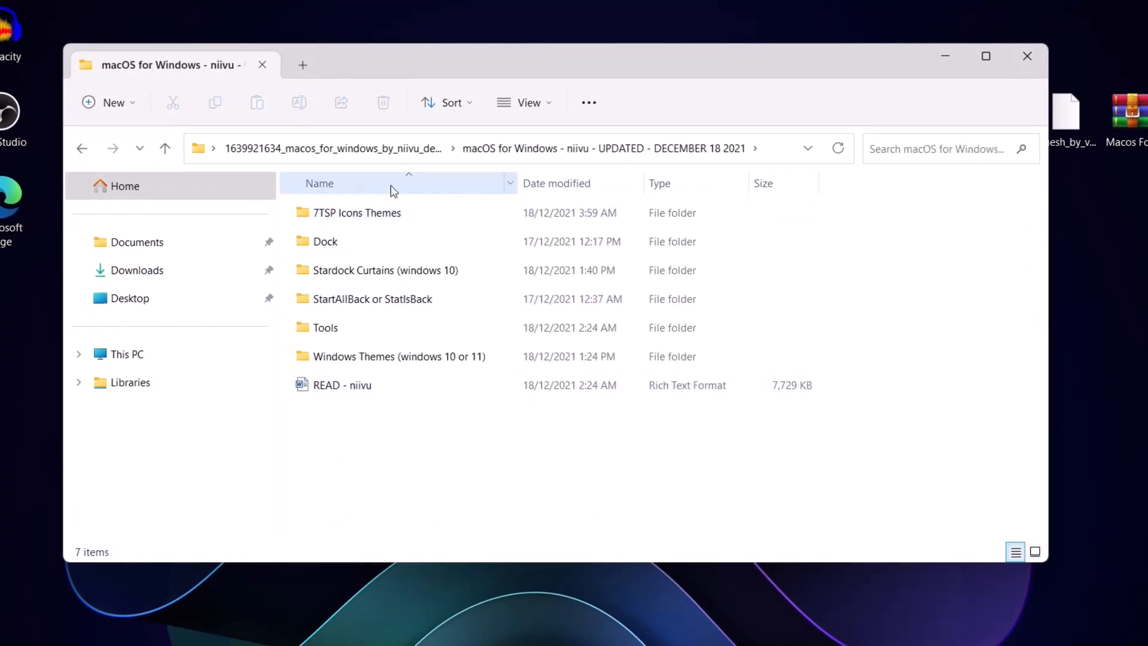
left_click(358, 219)
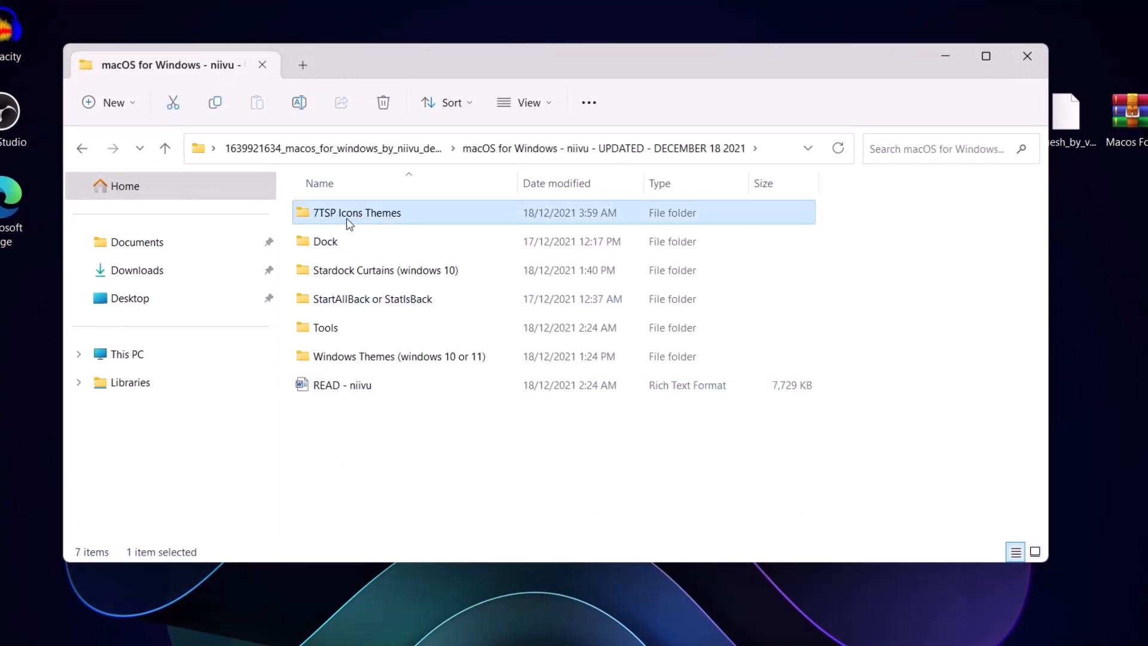
double_click(350, 221)
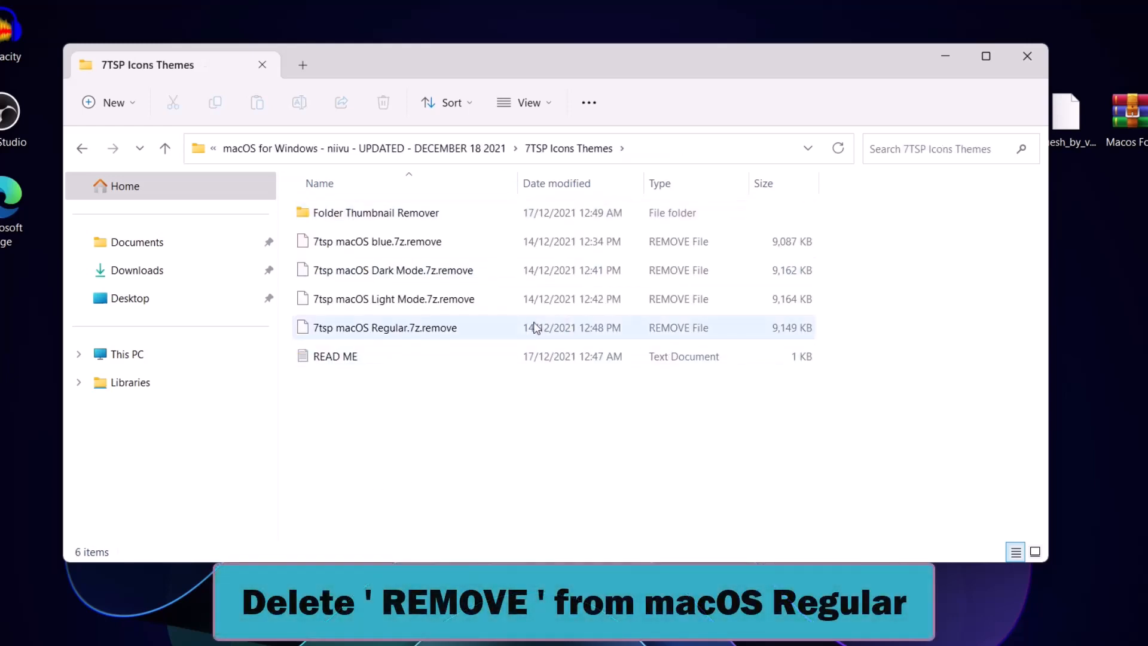
Remove the .remove extension from the 7tsp macOS Regular.7z.remove file, accept the extension change, and close the folder window.
left_click(442, 330)
key("F2")
left_click(473, 328)
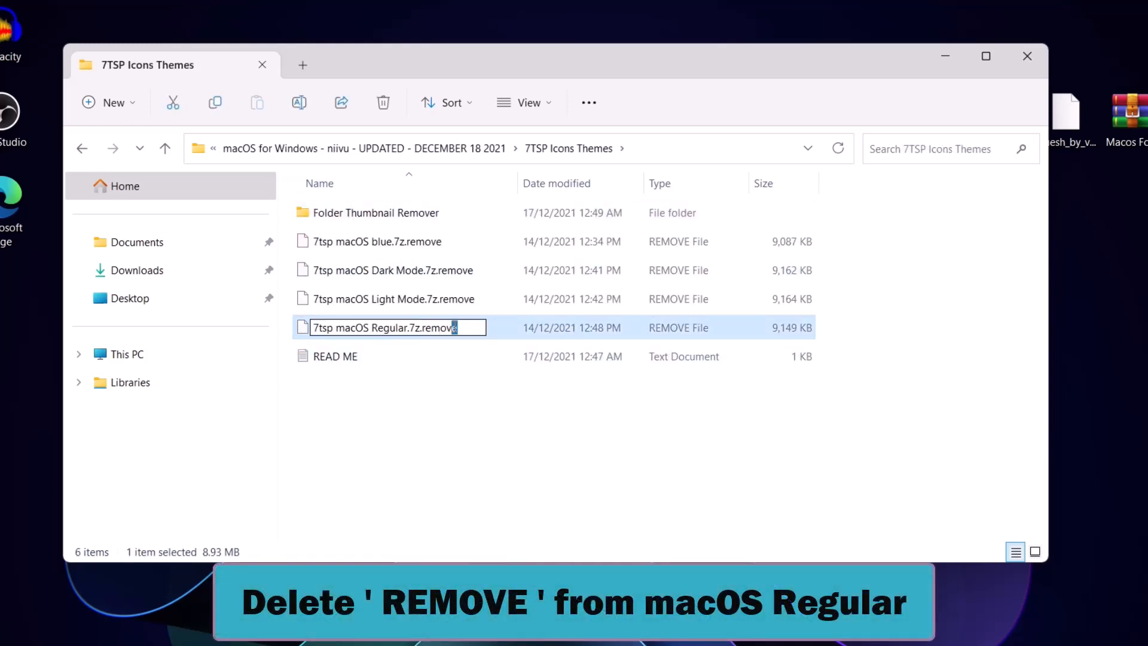
left_click_drag(455, 328, 431, 327)
key("BackSpace")
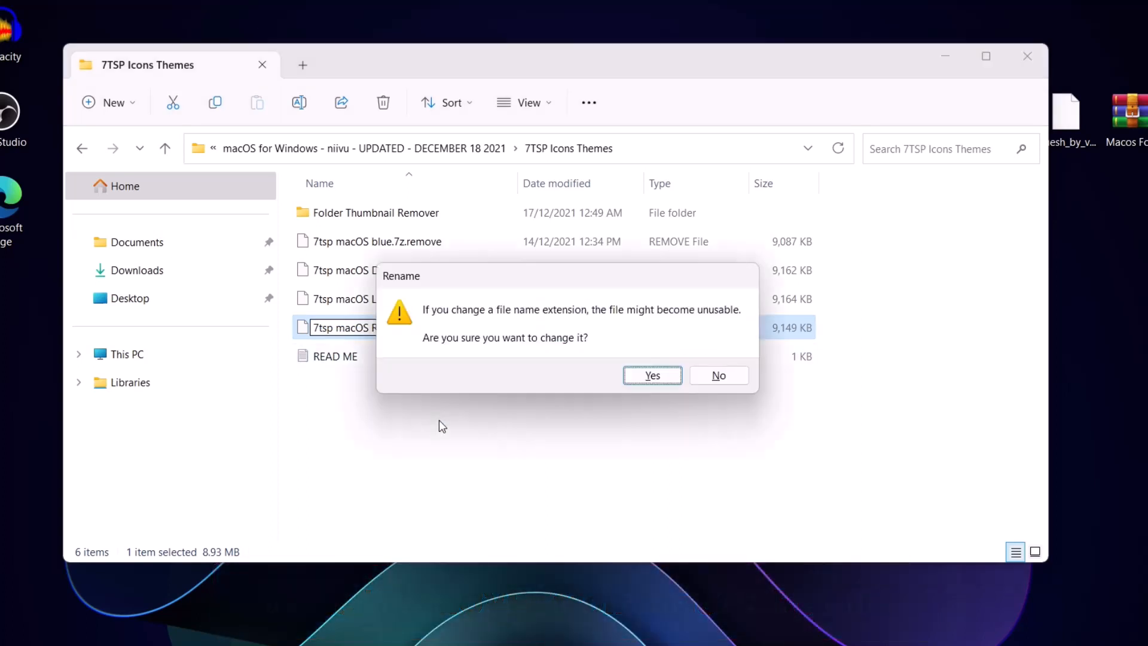
key("Return")
left_click(636, 382)
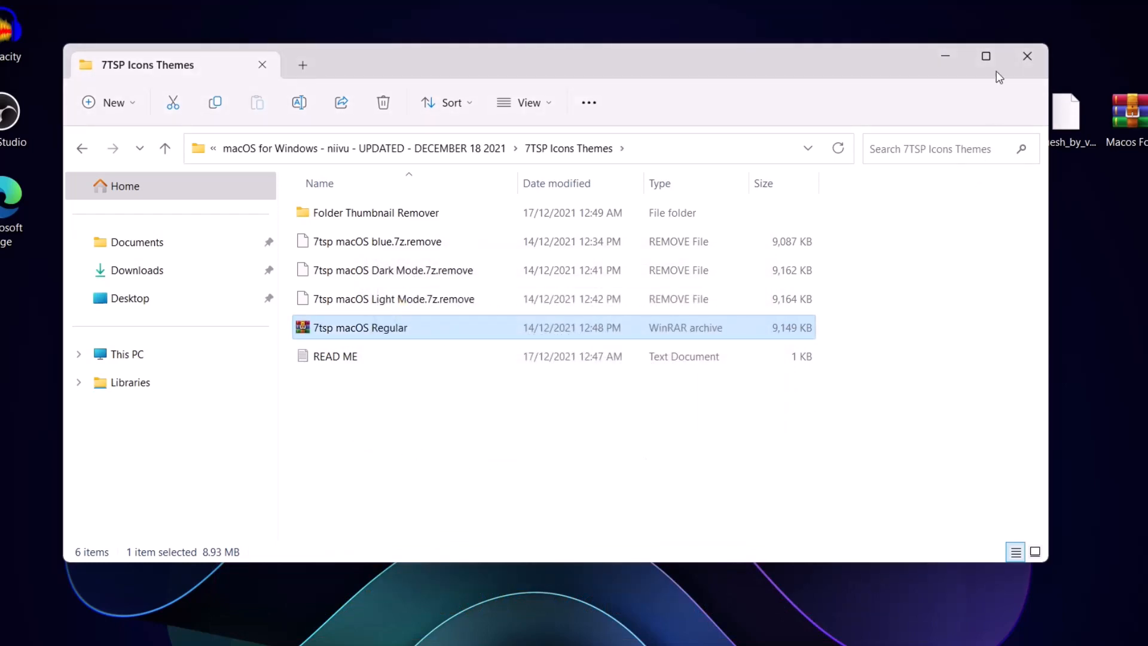
left_click(1023, 58)
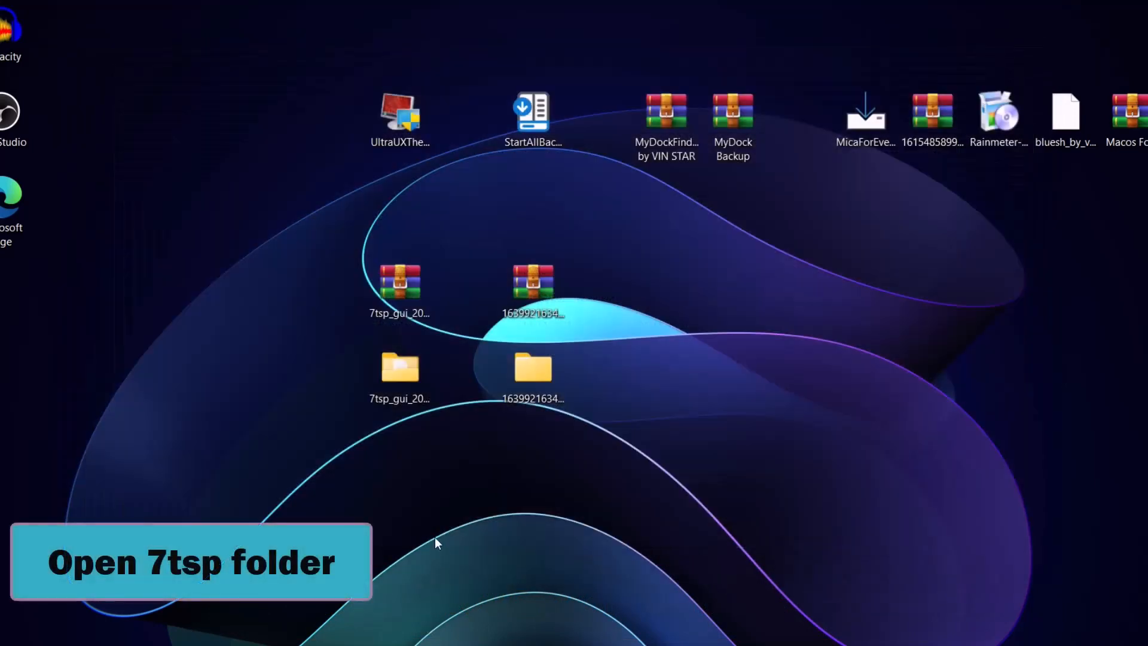
Open the extracted 7tsp_gui_2019_edition folder and change the extension of 7tsp GUI v0.6(2019).ee to .exe.
double_click(399, 372)
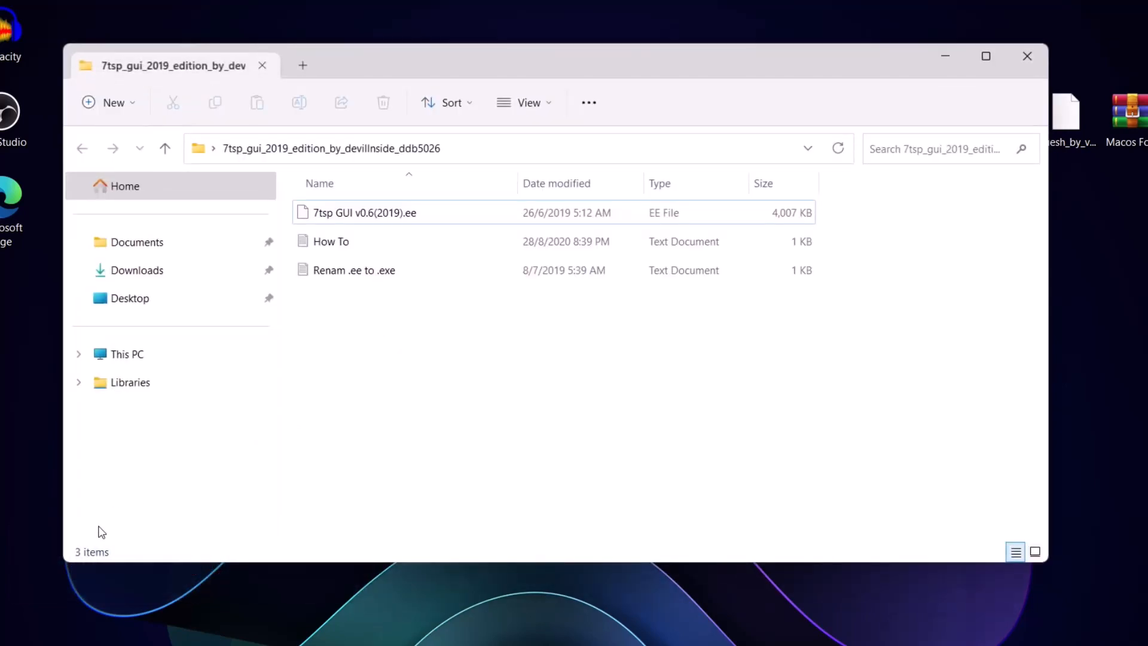
left_click(415, 211)
key("F2")
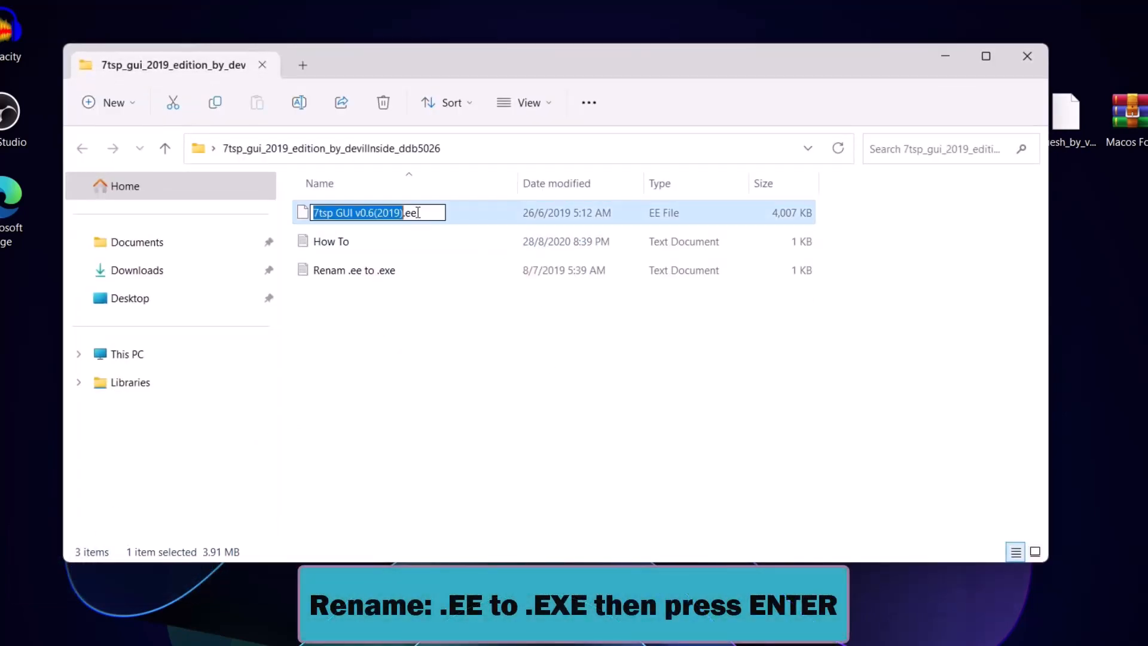
left_click(419, 212)
key("BackSpace")
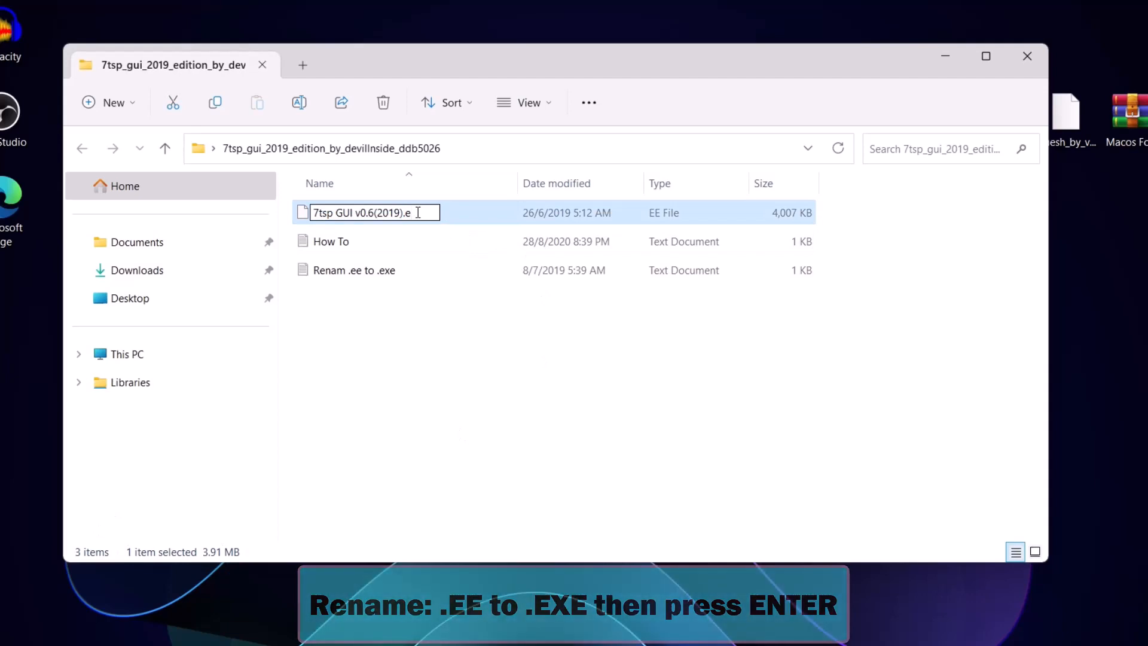
type("xe")
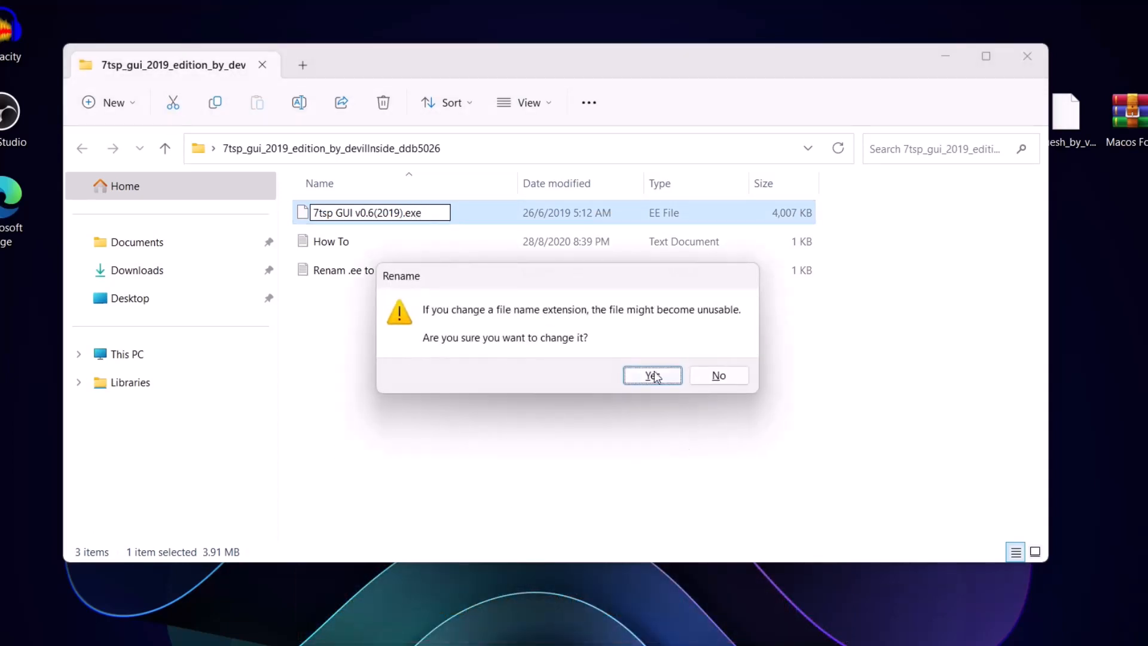
left_click(648, 377)
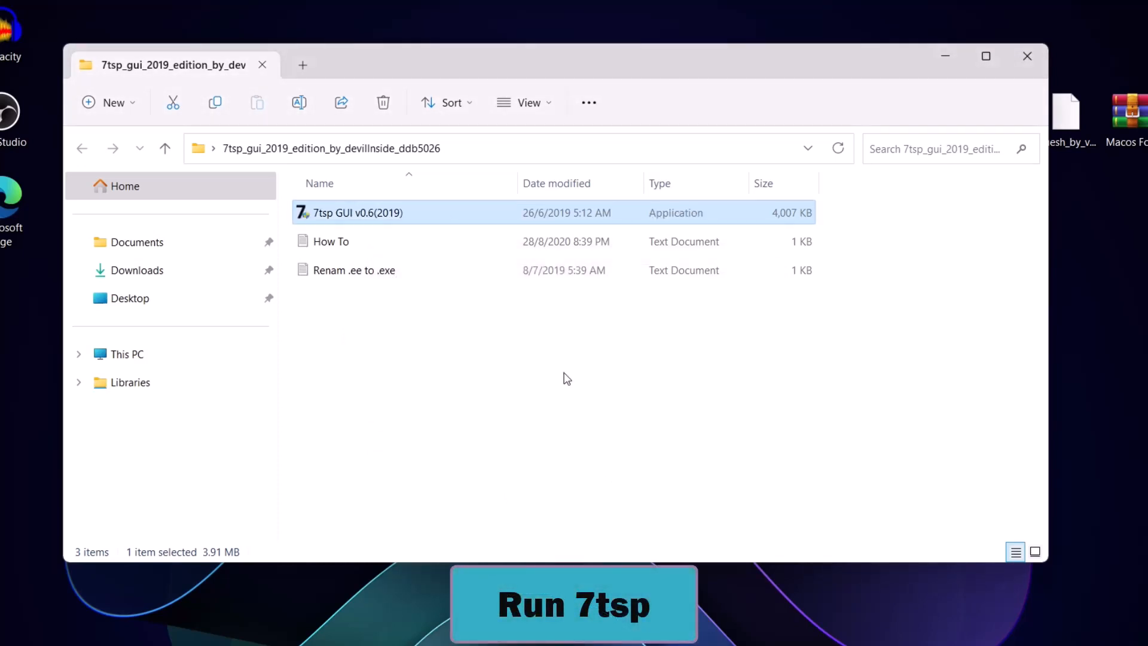
Run 7tsp GUI v0.6(2019) and add 7tsp macOS Regular from the 7TSP Icons Themes folder as a custom pack, overwriting the existing one.
right_click(362, 219)
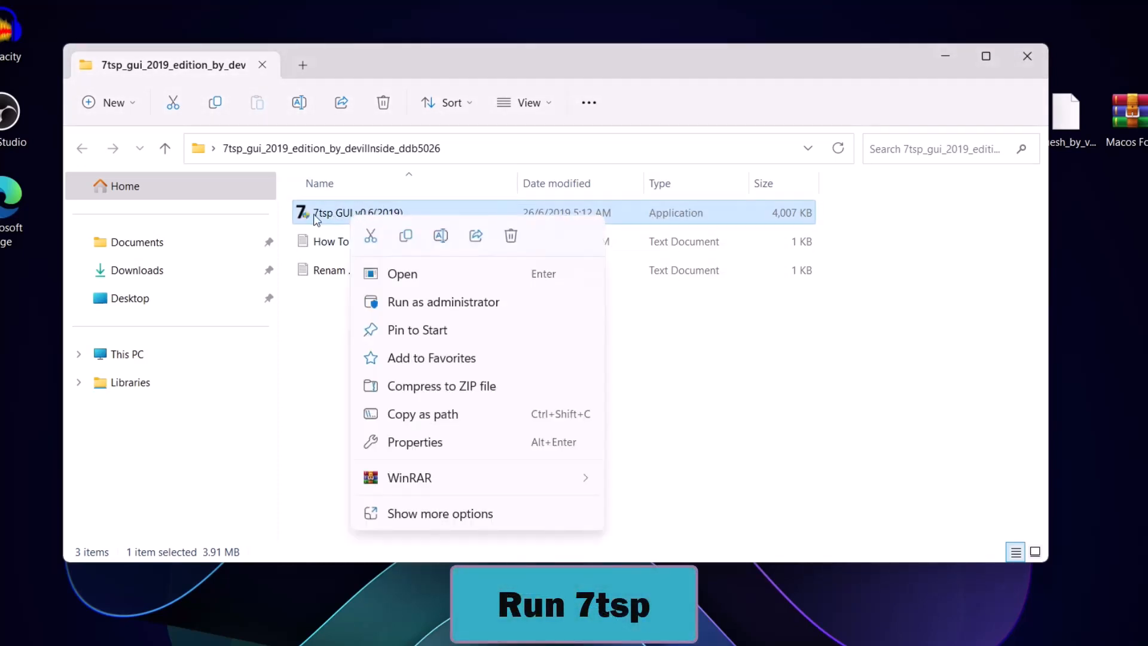
left_click(400, 277)
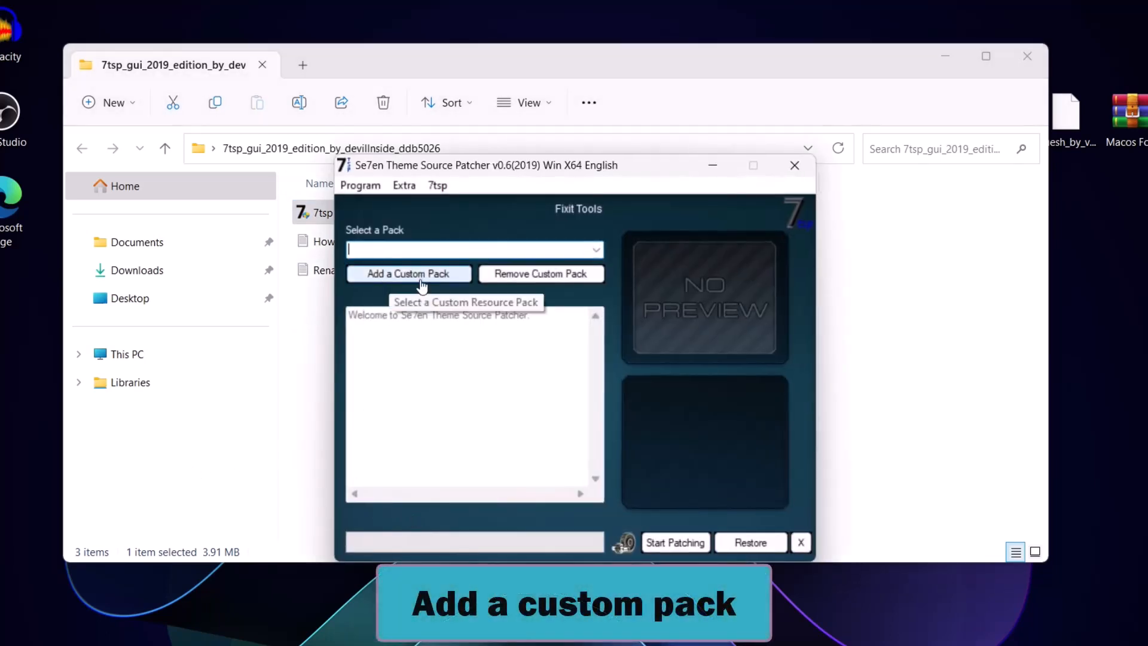
left_click(401, 275)
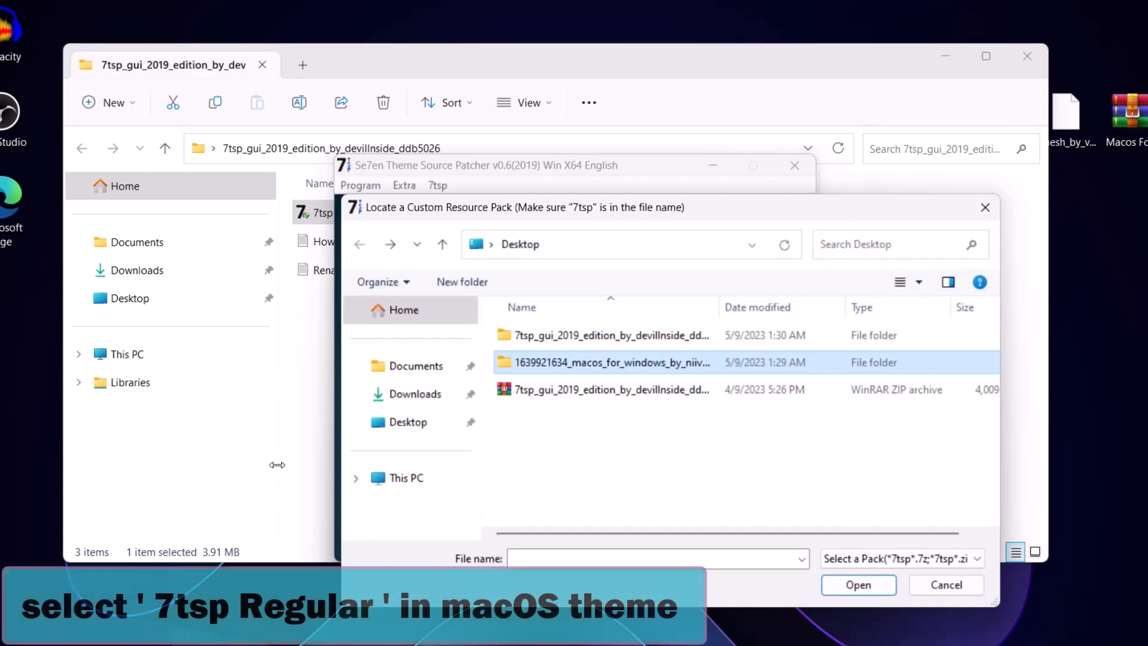
left_click(395, 425)
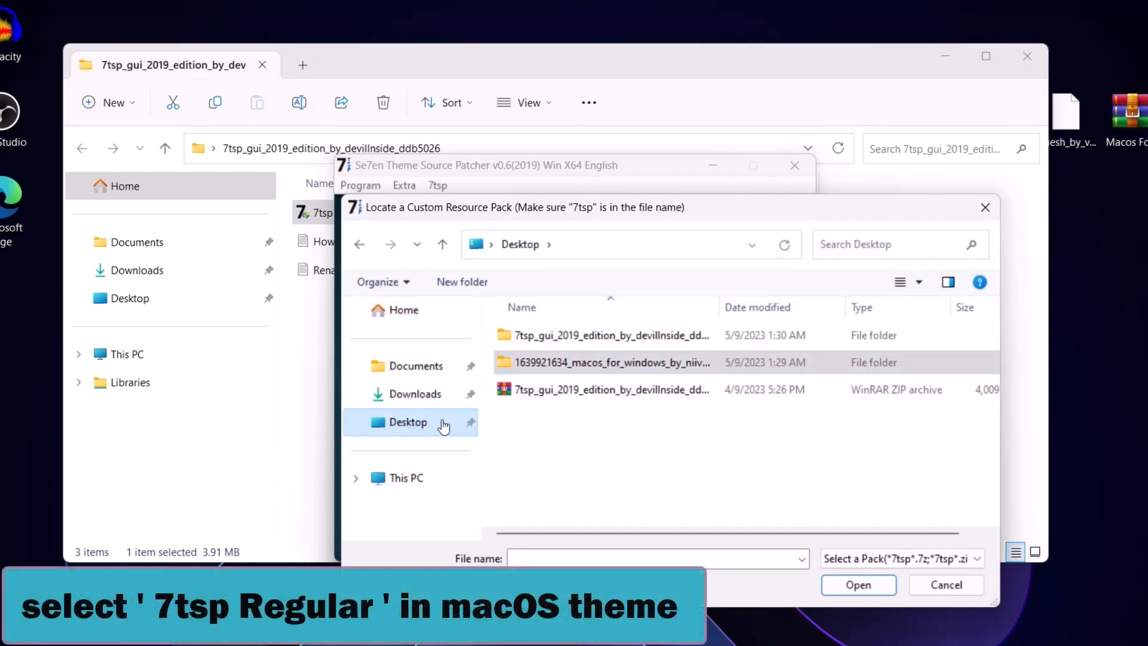
left_click(604, 363)
double_click(581, 363)
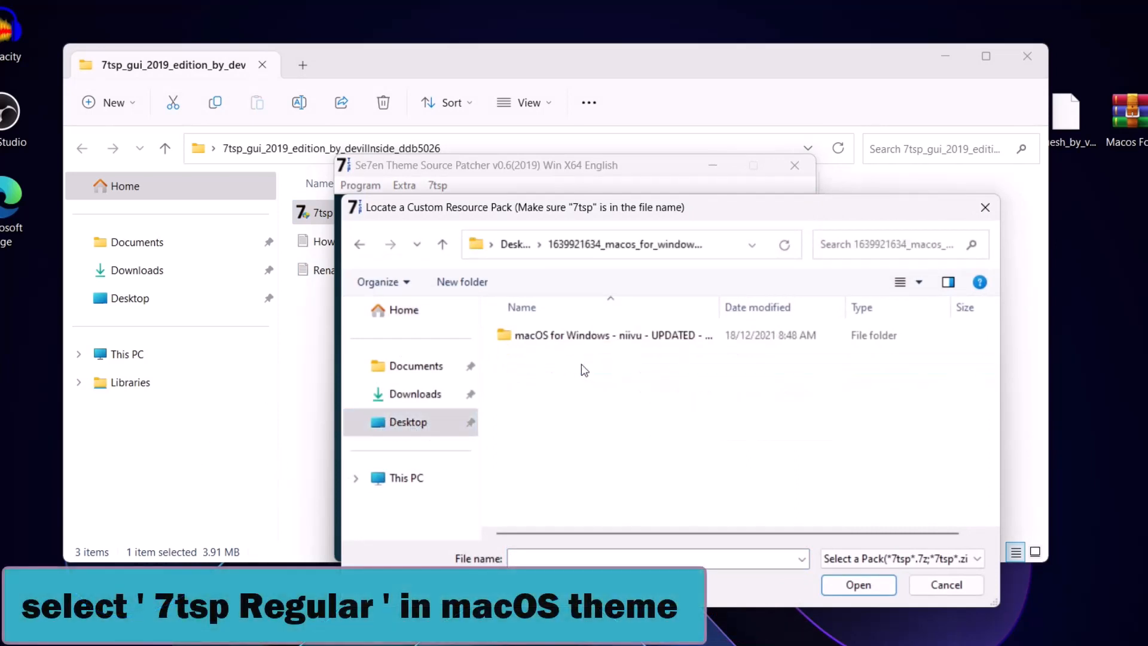
double_click(594, 335)
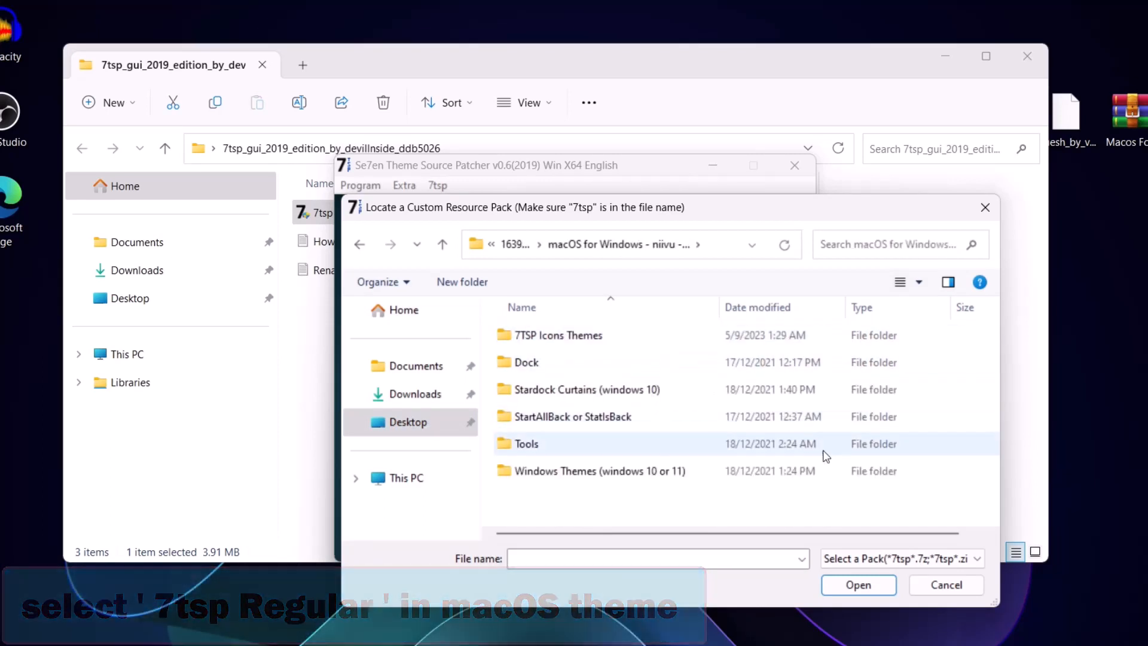
left_click(601, 339)
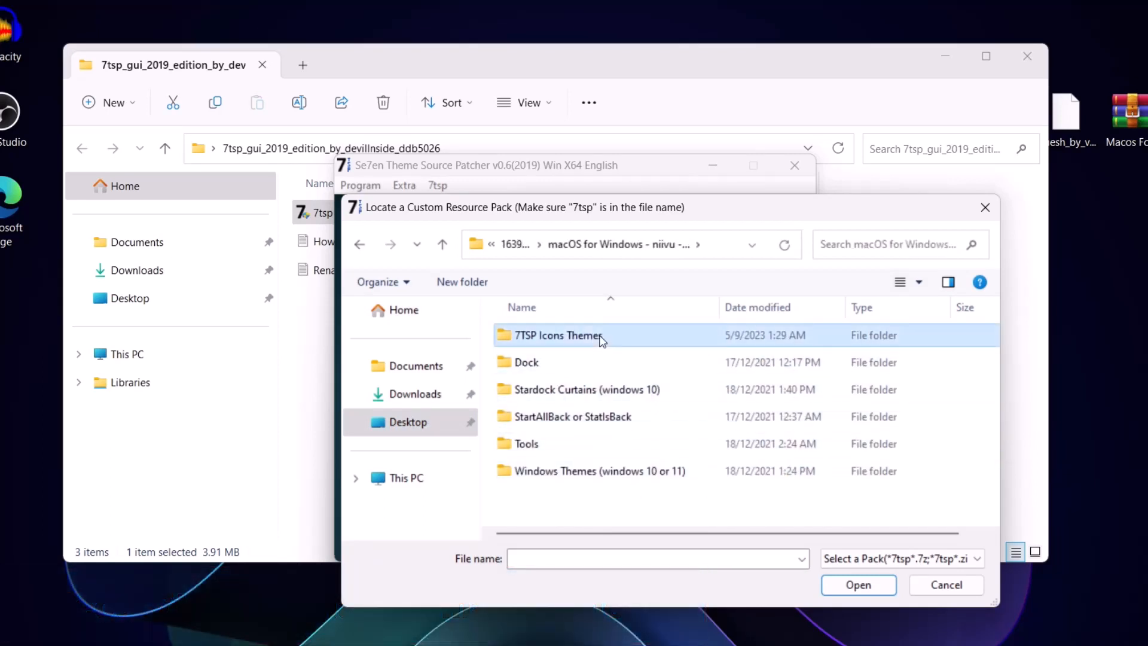
double_click(579, 338)
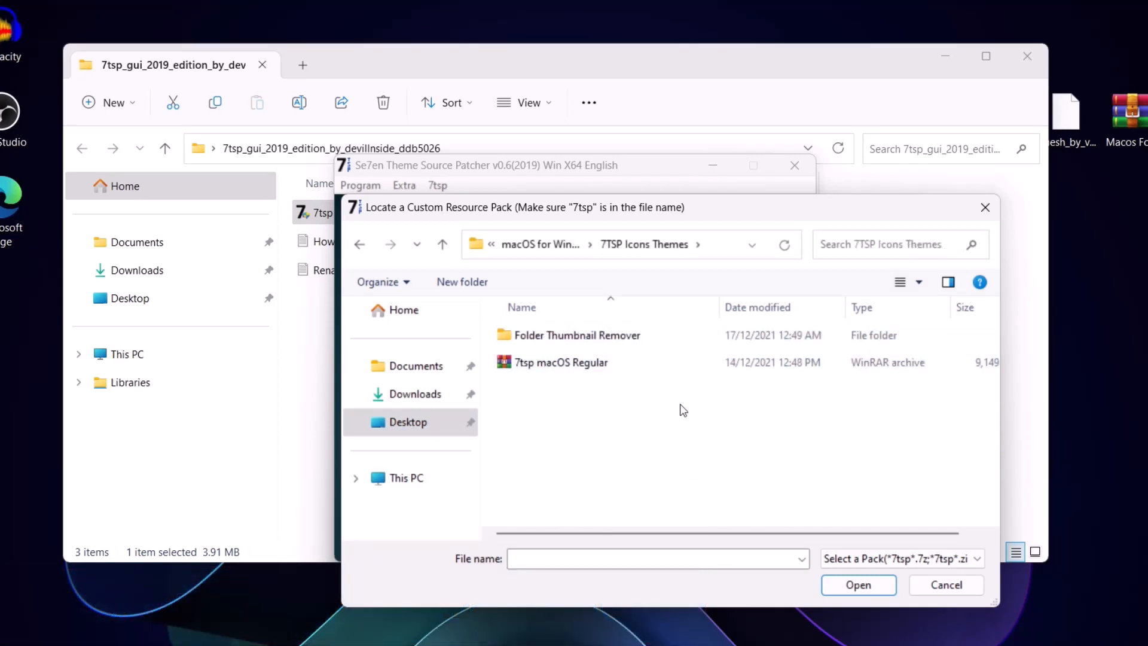
left_click(575, 370)
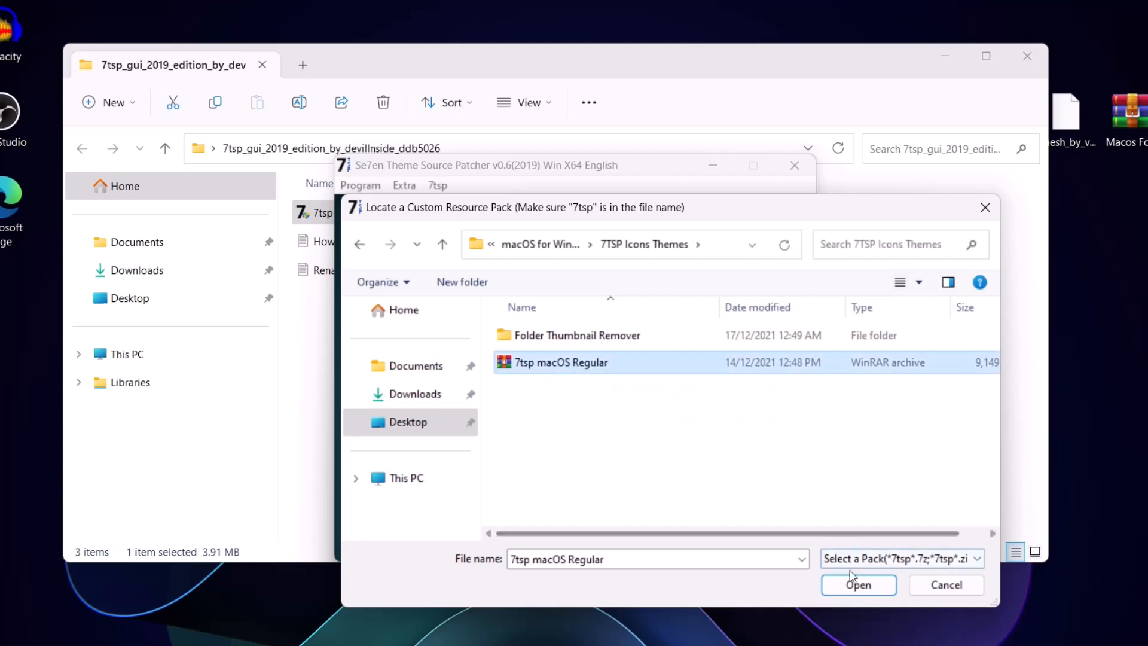
left_click(860, 582)
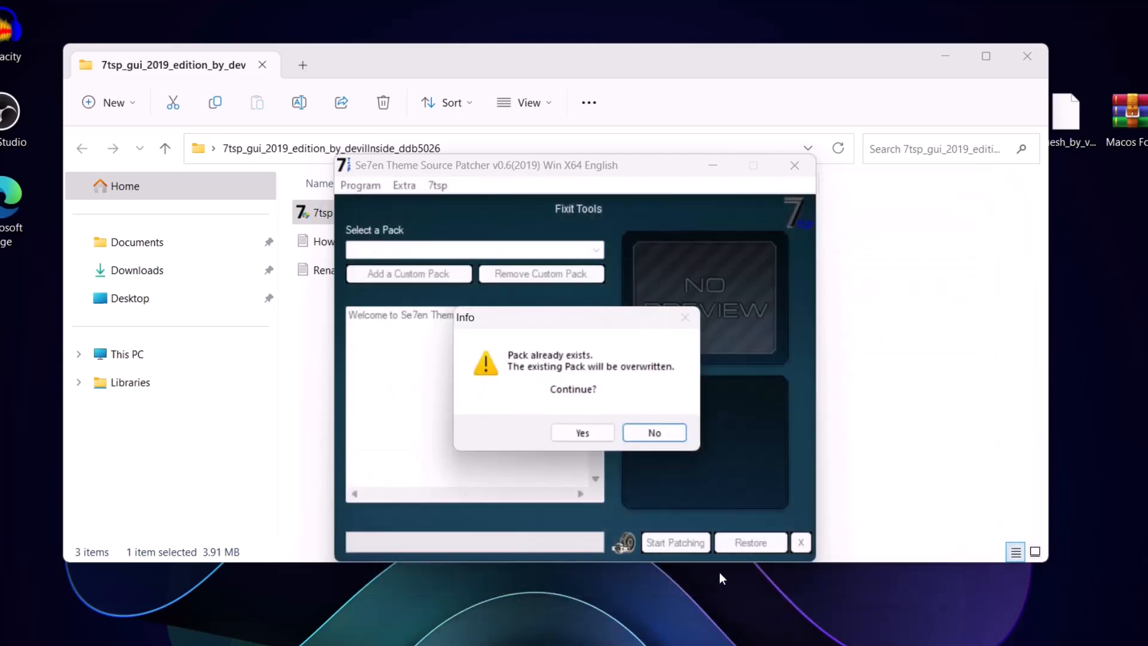
left_click(583, 434)
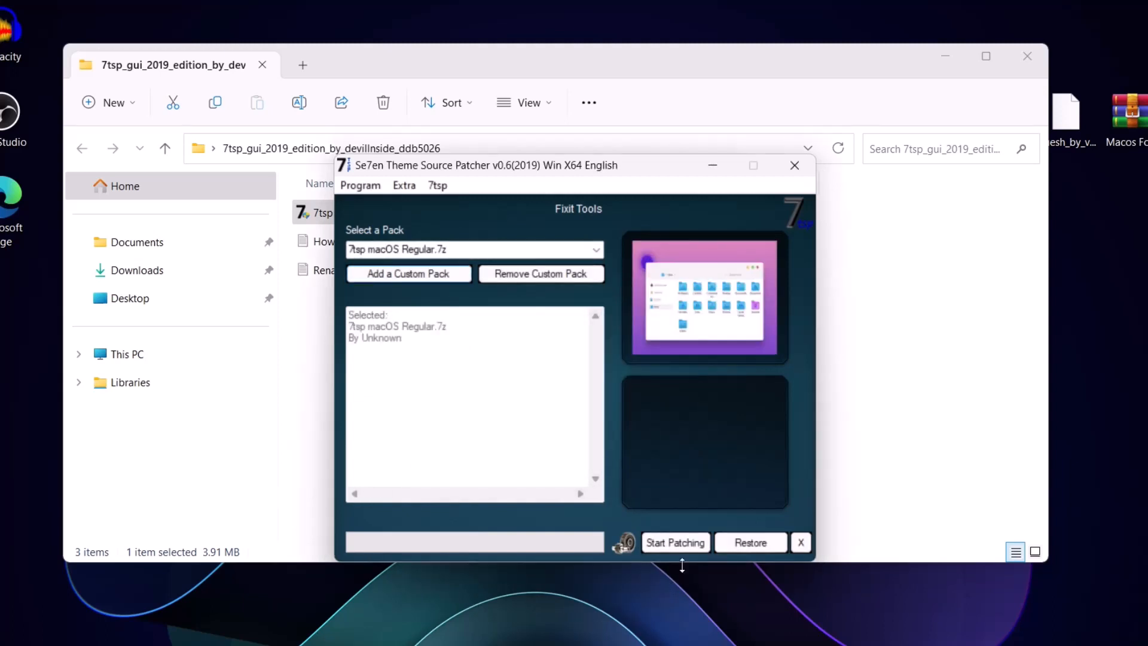
Patch the system with the 7tsp macOS Regular.7z pack and reboot Windows when patching ends.
left_click(663, 543)
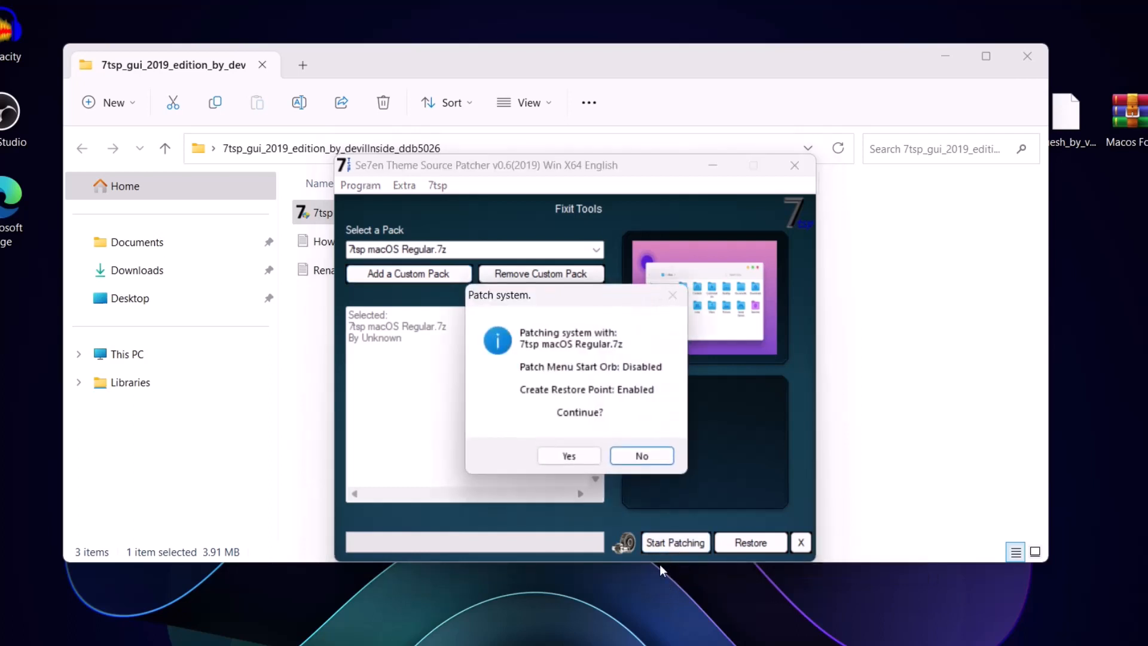
left_click(578, 459)
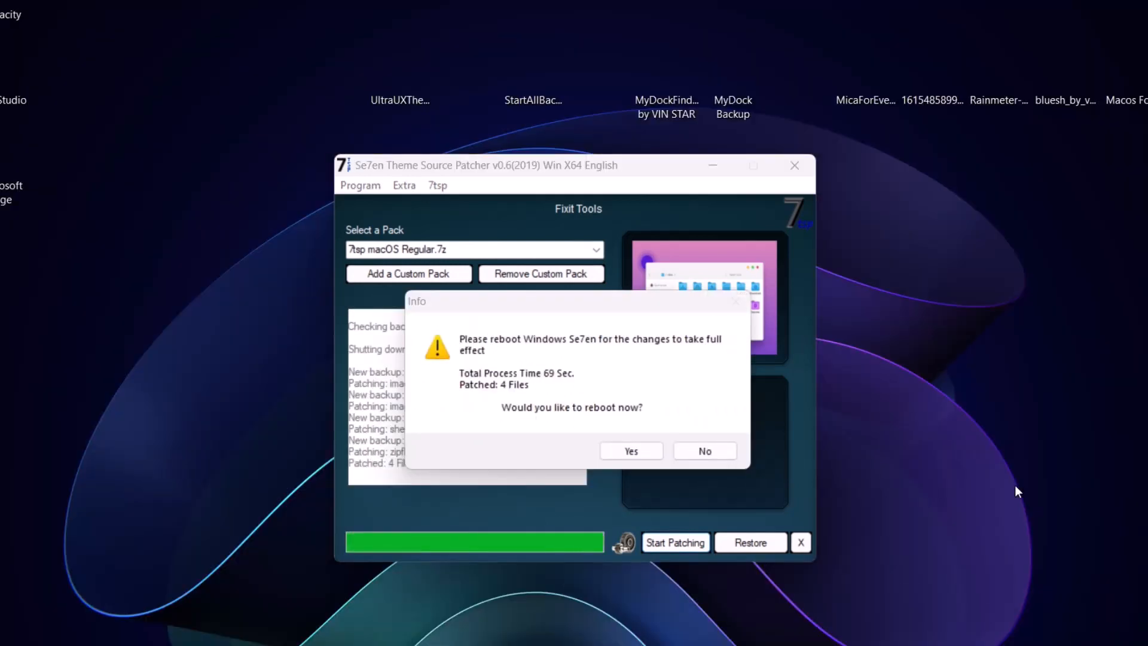
left_click(625, 454)
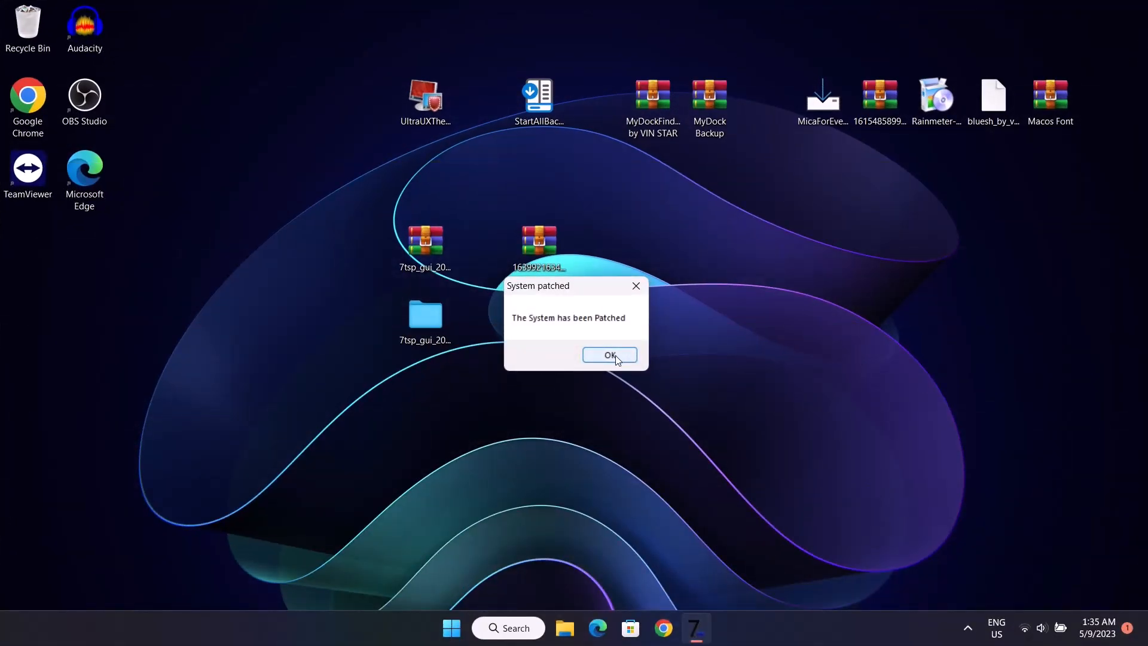
Dismiss the system patch notice, check the folder icons in a File Explorer window, and minimize it.
left_click(610, 355)
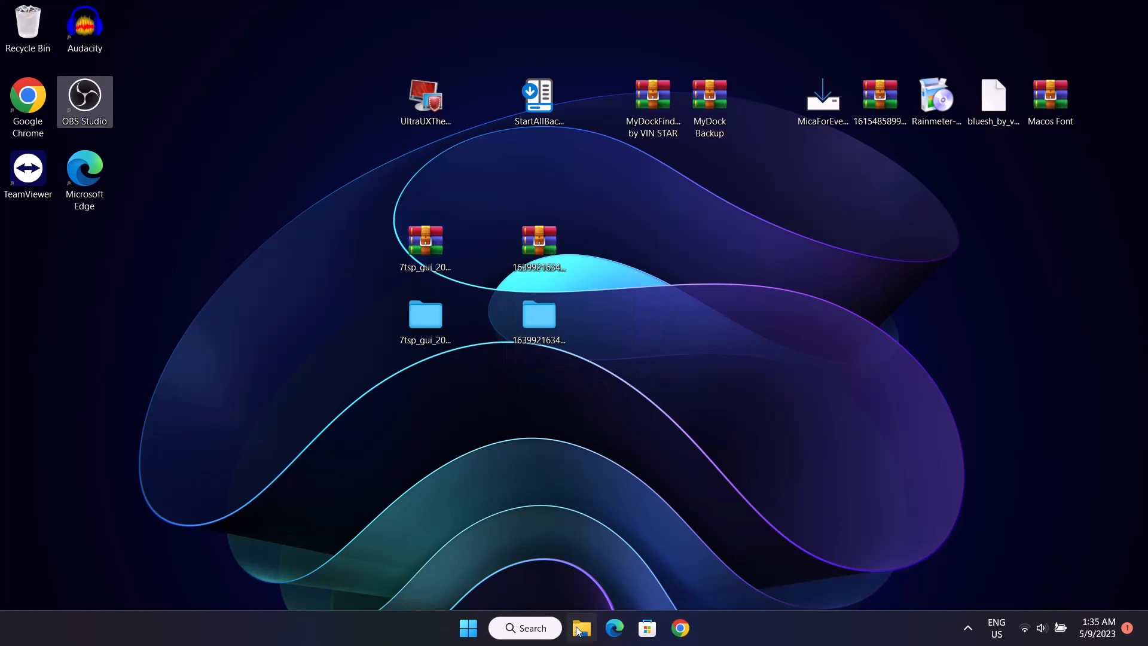
left_click(579, 629)
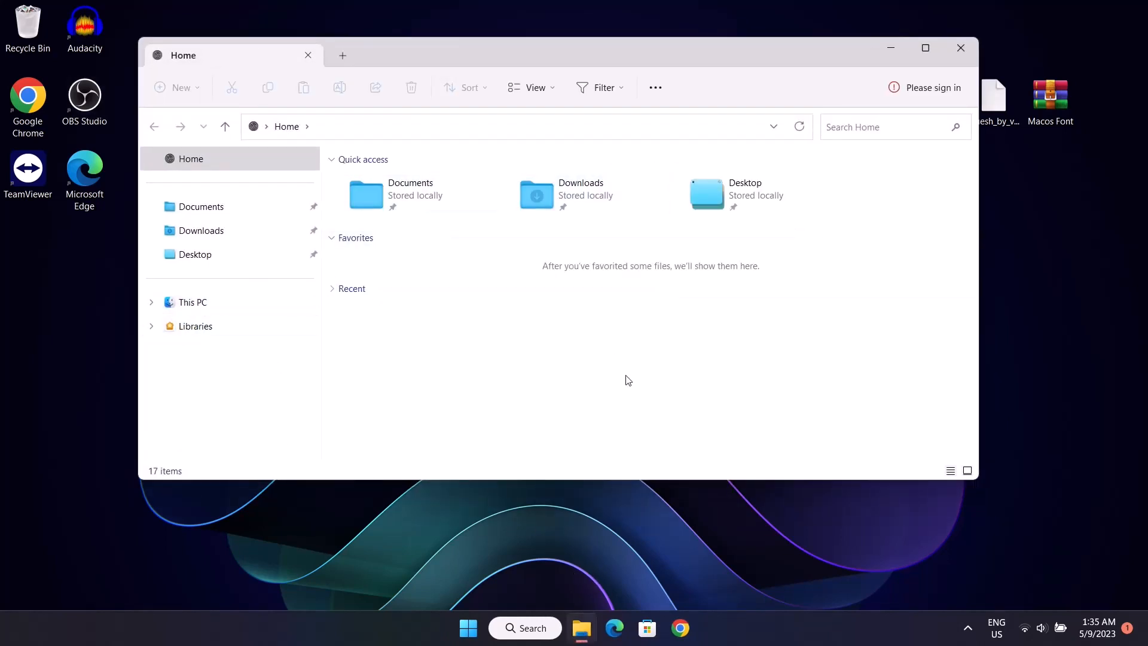
left_click(890, 47)
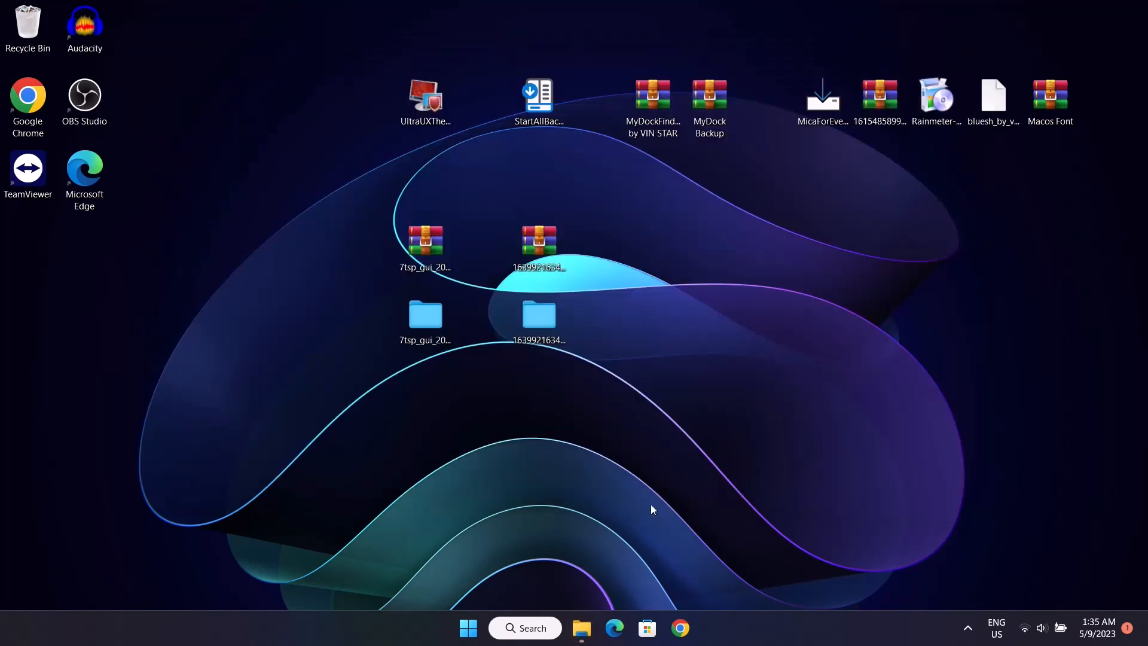
Place the UltraUXThemePatcher 4.4.1 installer beside the 7tsp archive on the desktop and install it, accepting both license agreements.
left_click_drag(426, 99, 295, 259)
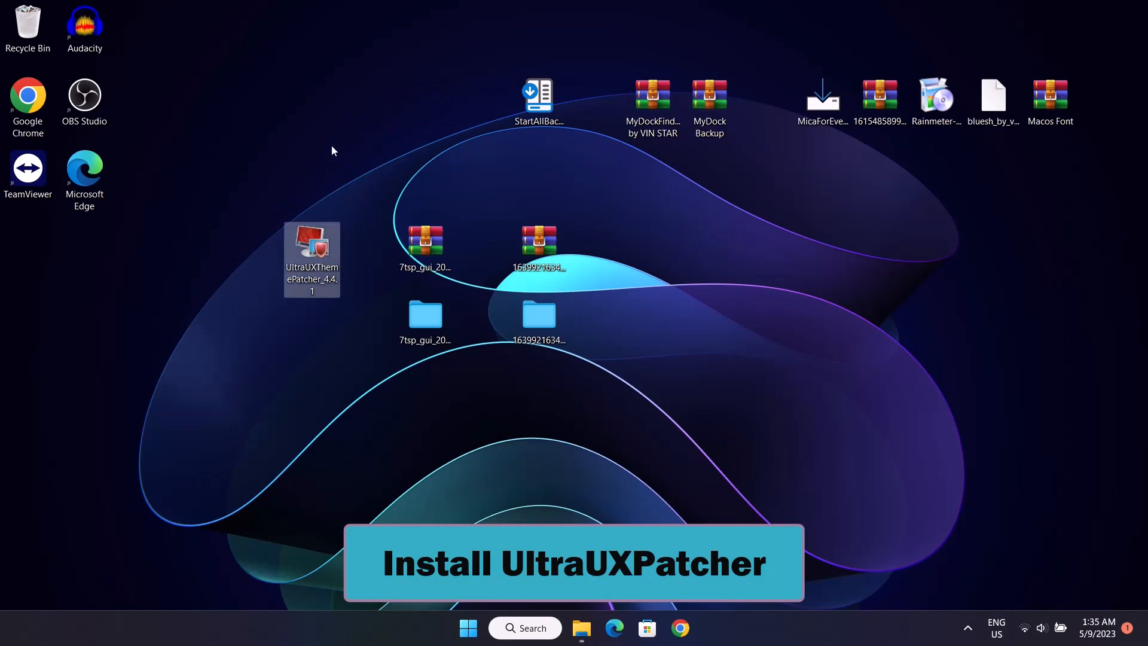
right_click(305, 239)
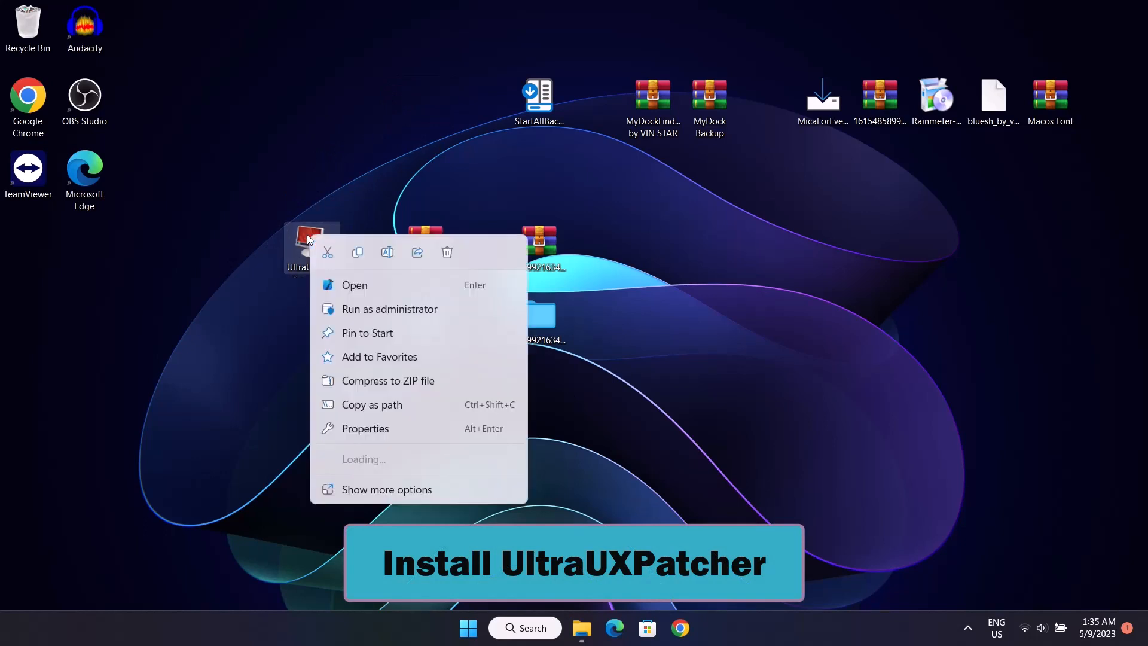
left_click(350, 285)
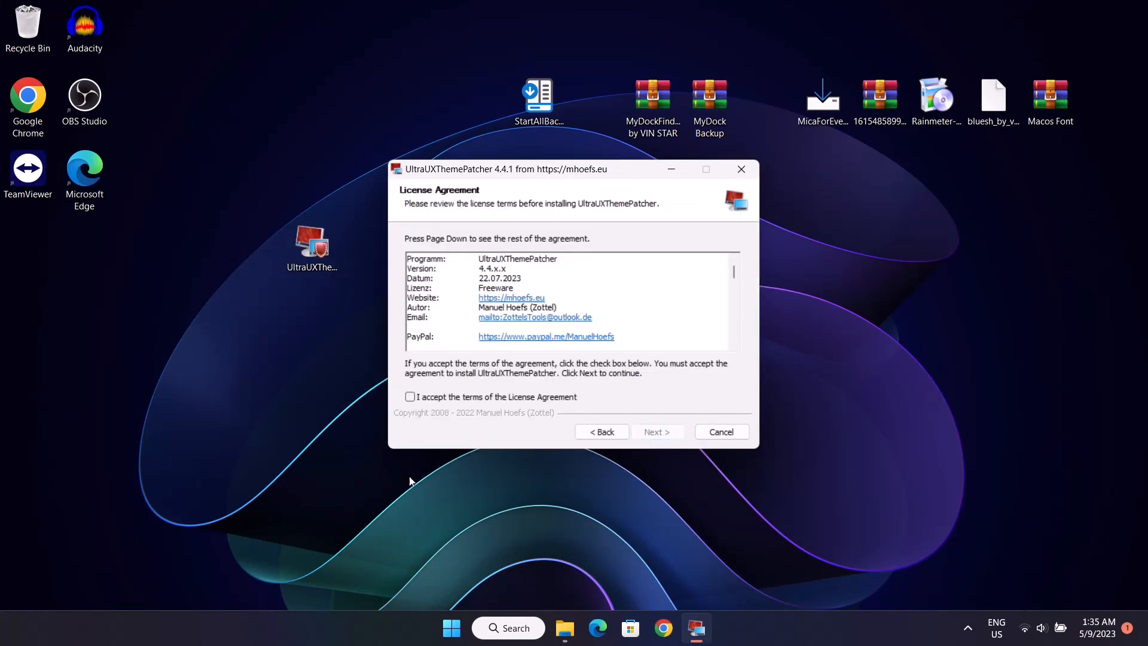
left_click(410, 397)
left_click(658, 433)
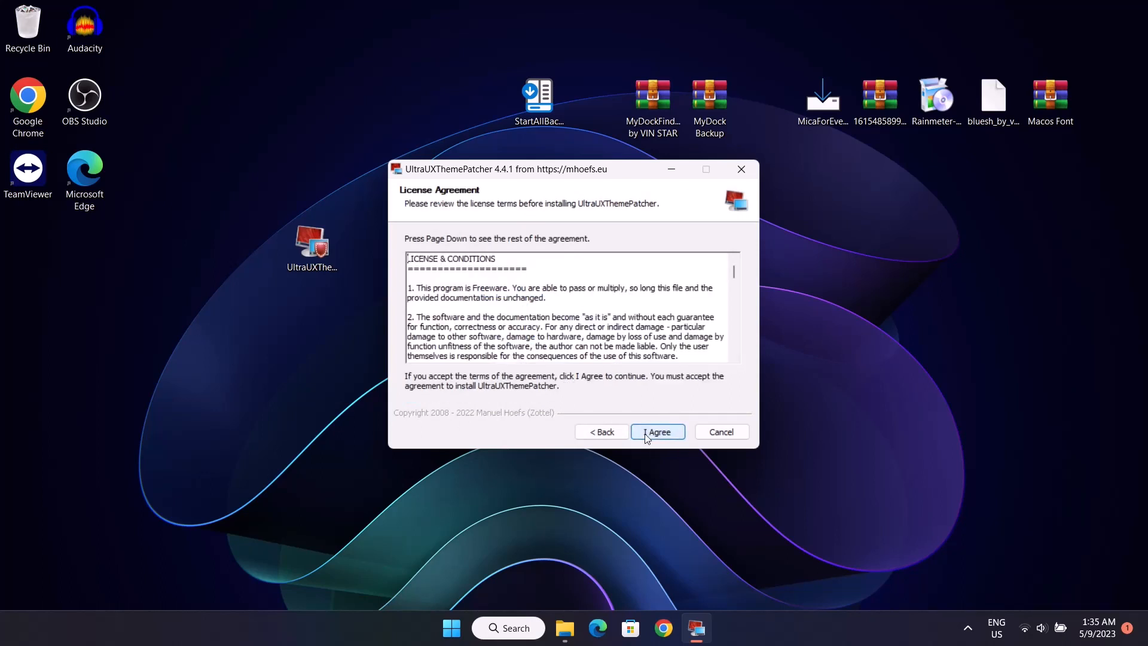
left_click(655, 433)
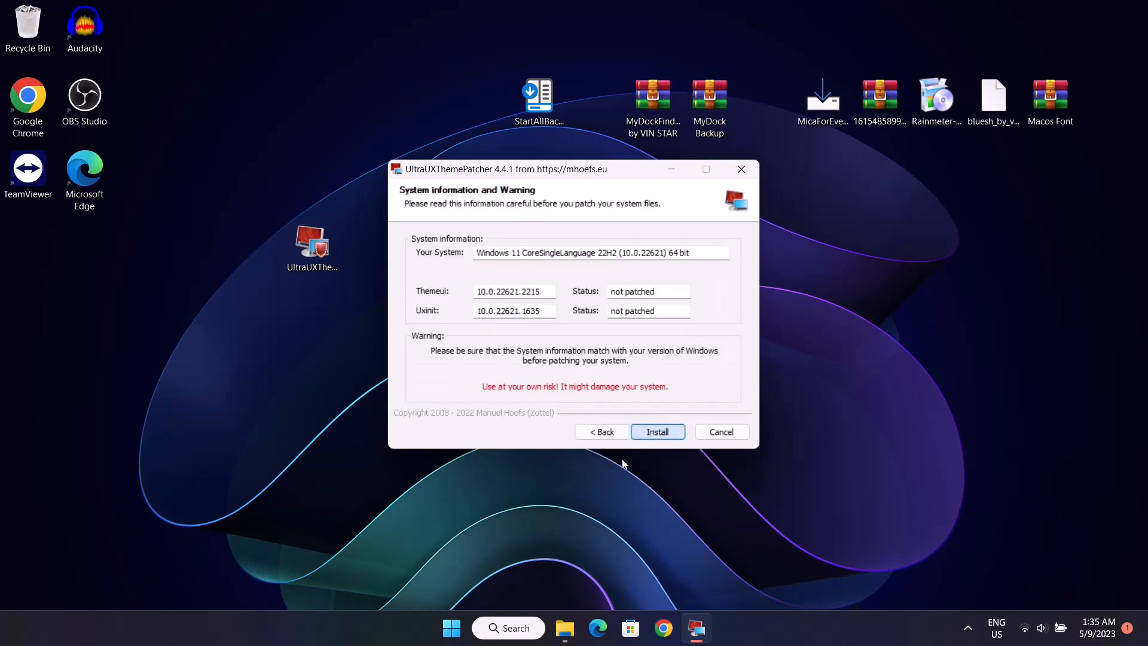
left_click(657, 432)
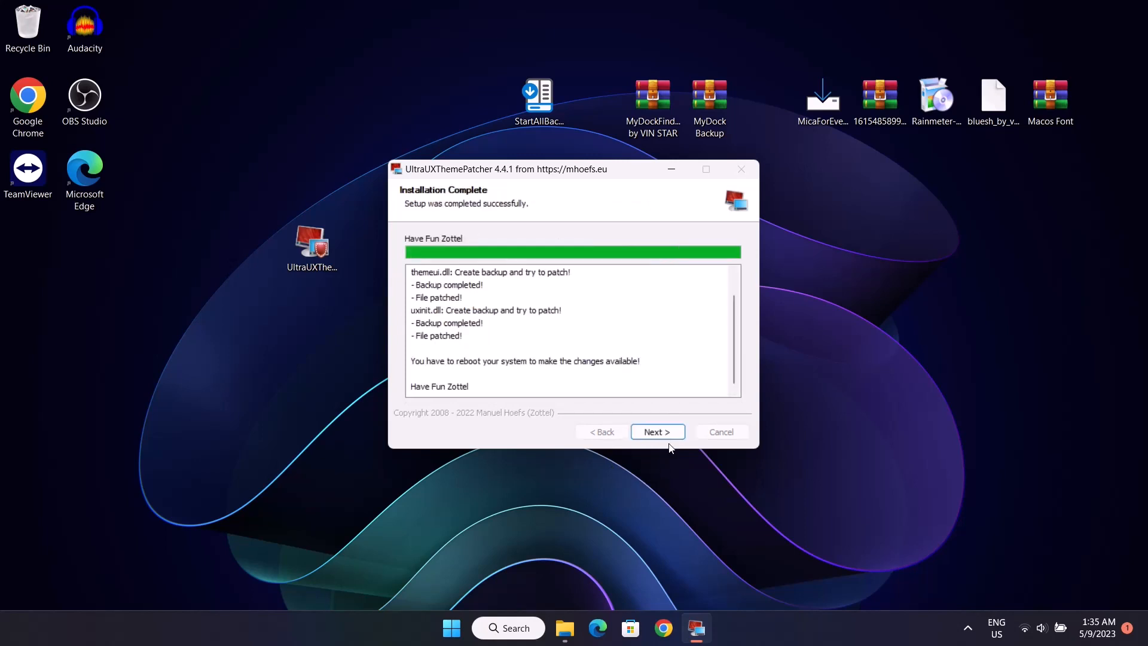
left_click(657, 436)
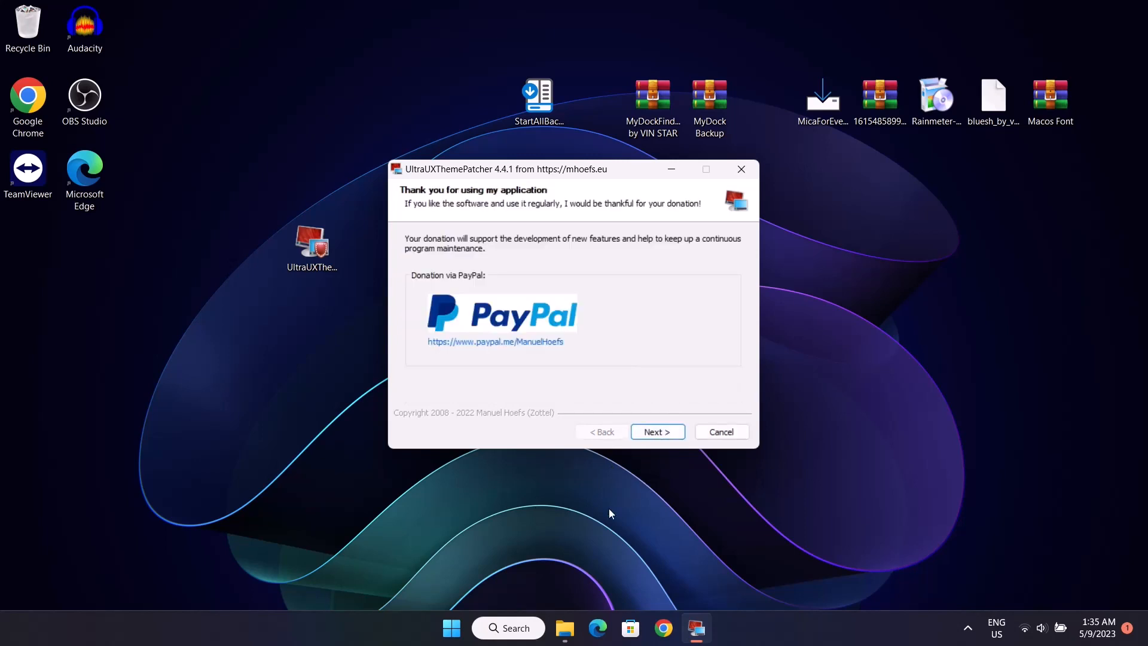
left_click(659, 433)
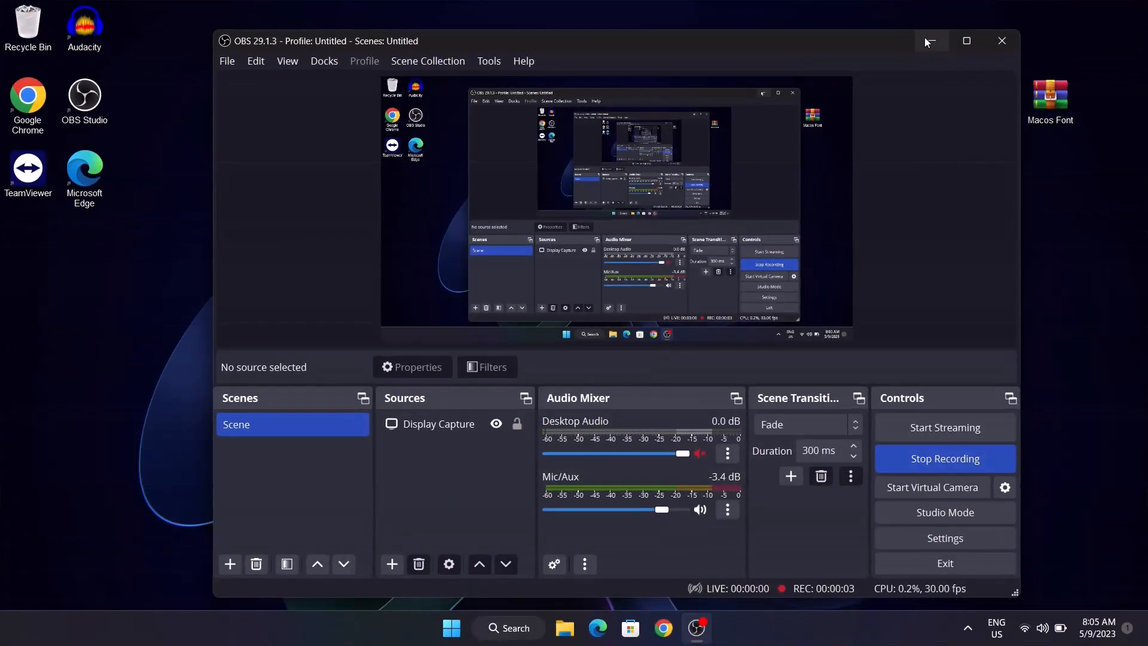
left_click(926, 42)
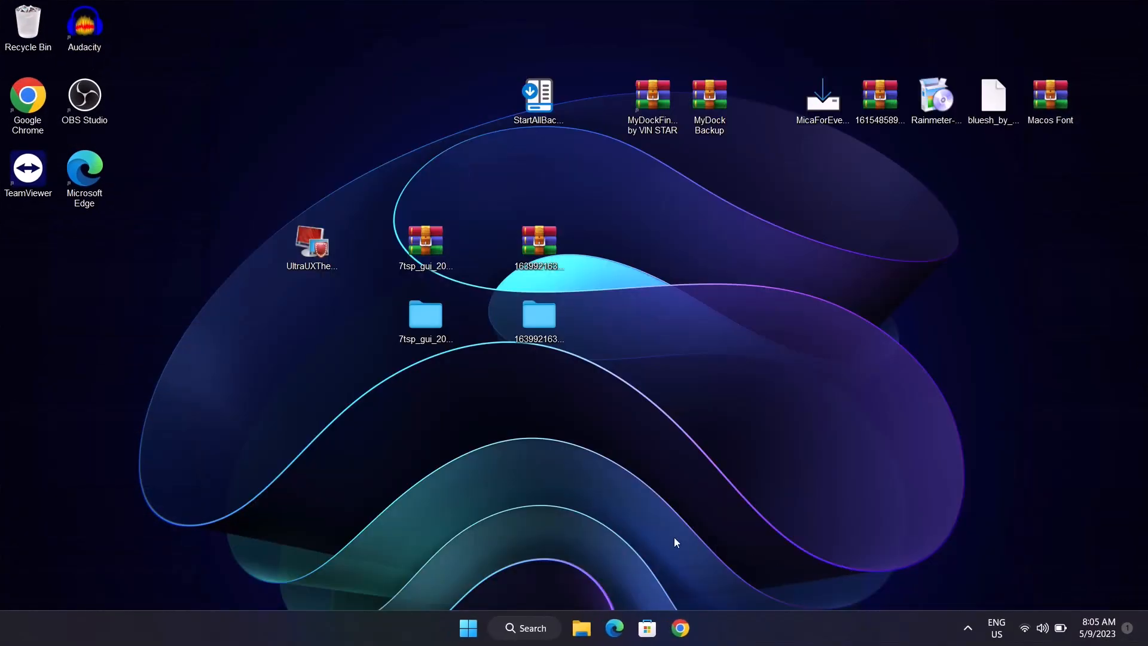
Copy the macOS folder and all six macOS theme files from Windows Themes (windows 10 or 11) in the extracted niivu macOS folder.
double_click(540, 325)
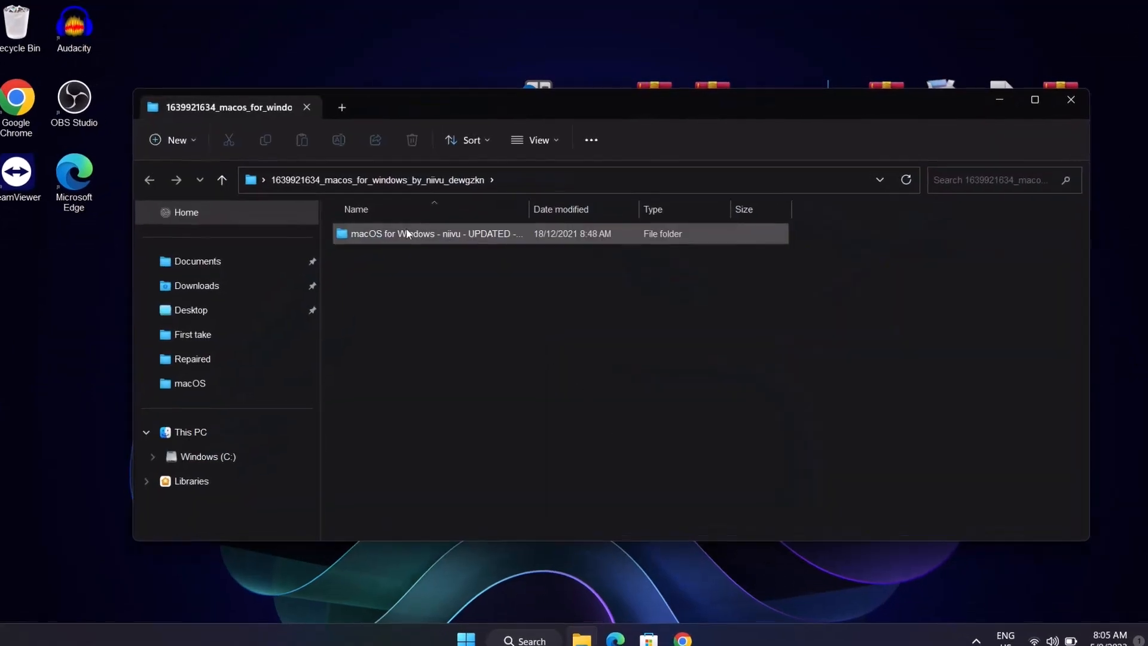
double_click(395, 233)
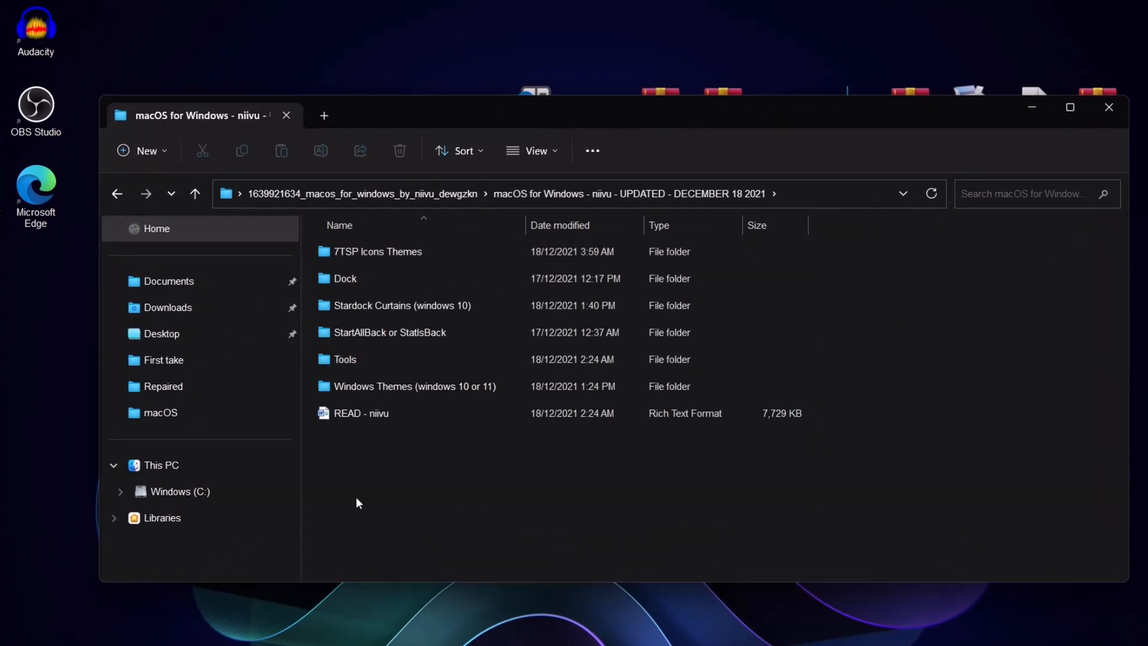
left_click(411, 386)
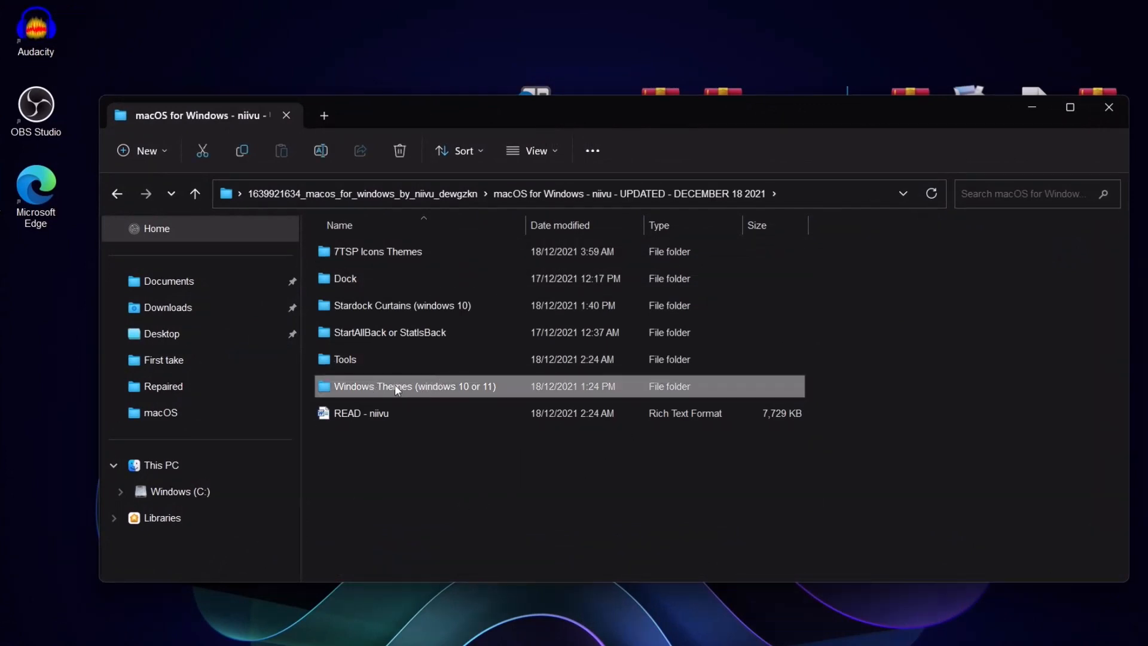
double_click(396, 387)
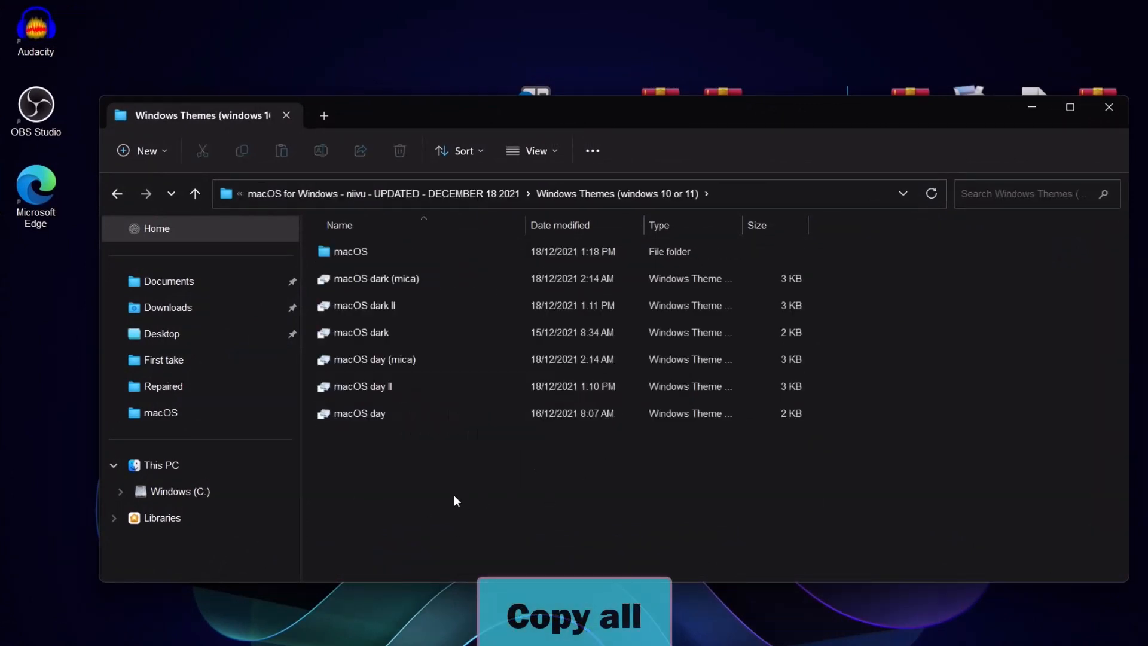
left_click_drag(452, 490, 423, 246)
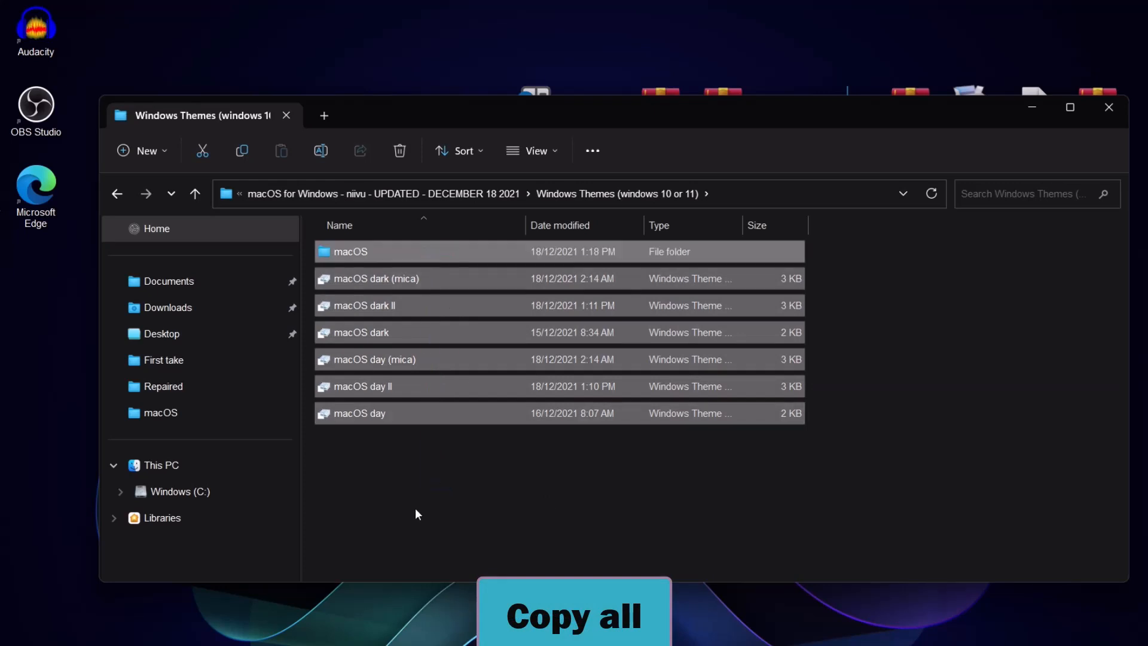
right_click(433, 253)
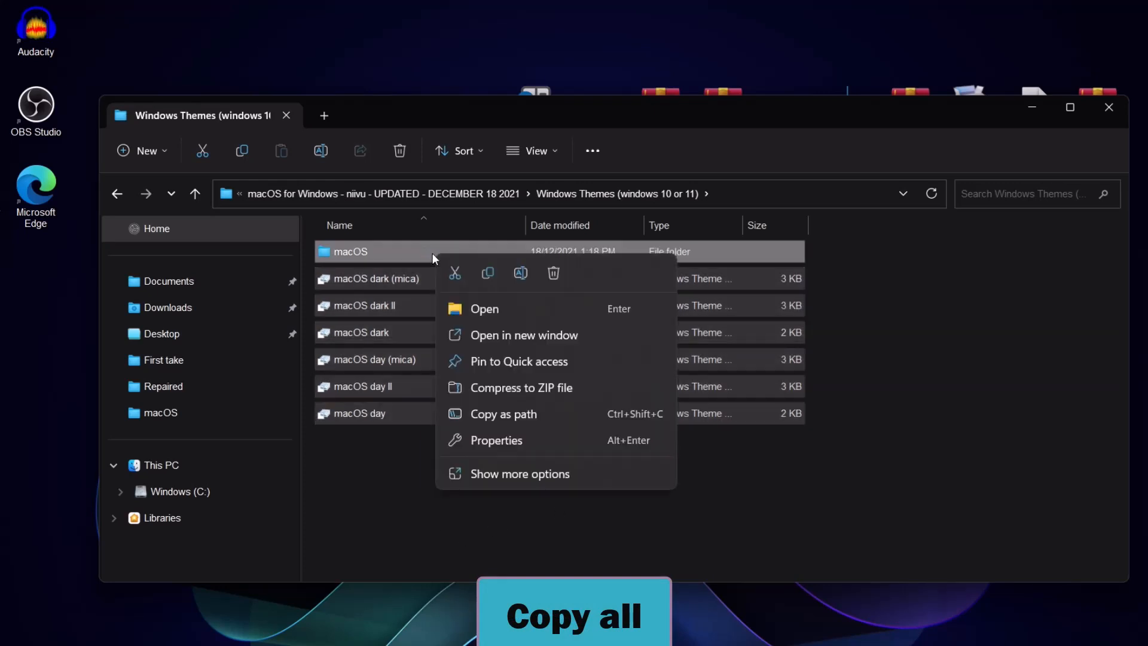
left_click(488, 275)
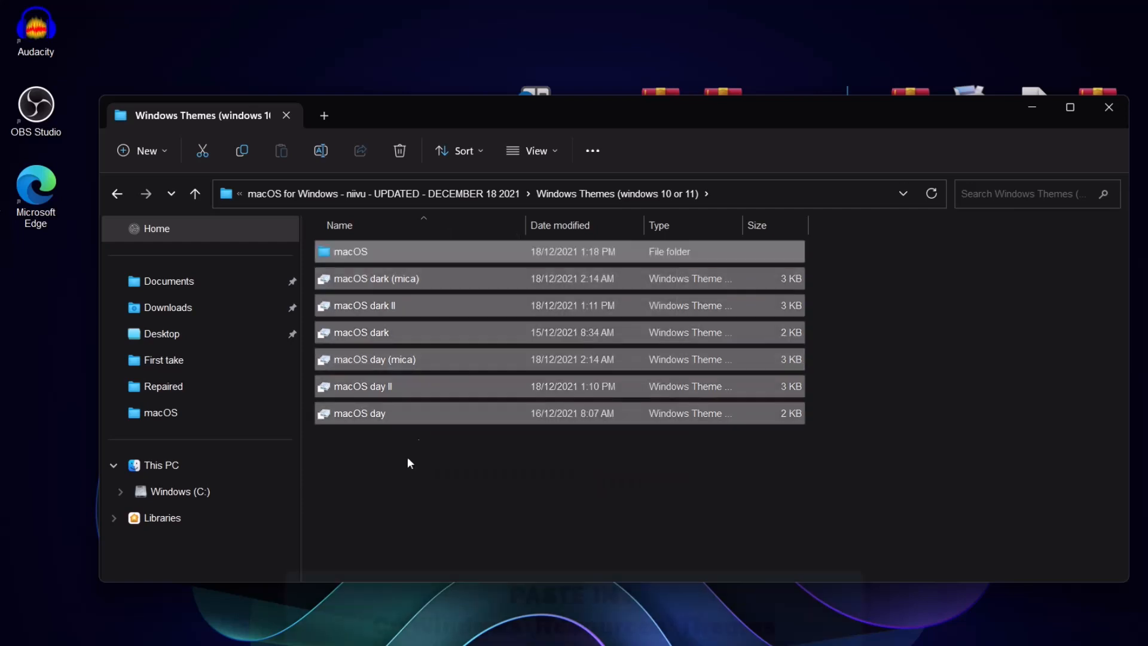
Paste the copied themes into C:\Windows\Resources\Themes, granting administrator permission for all current items, and close the folder window.
left_click(187, 494)
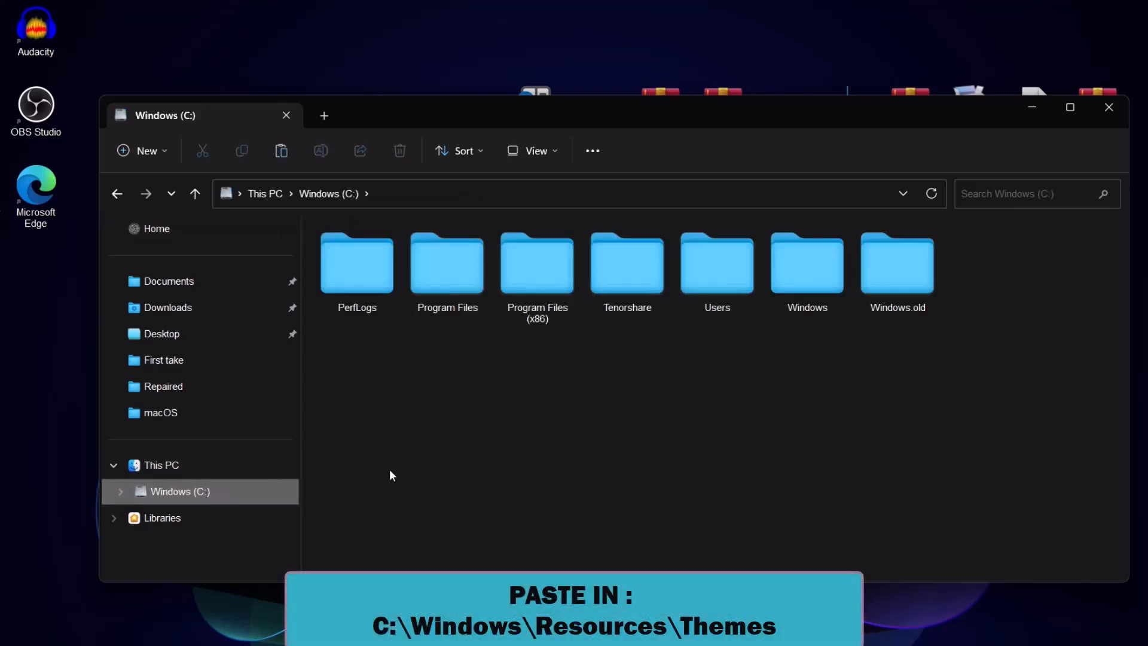
double_click(810, 268)
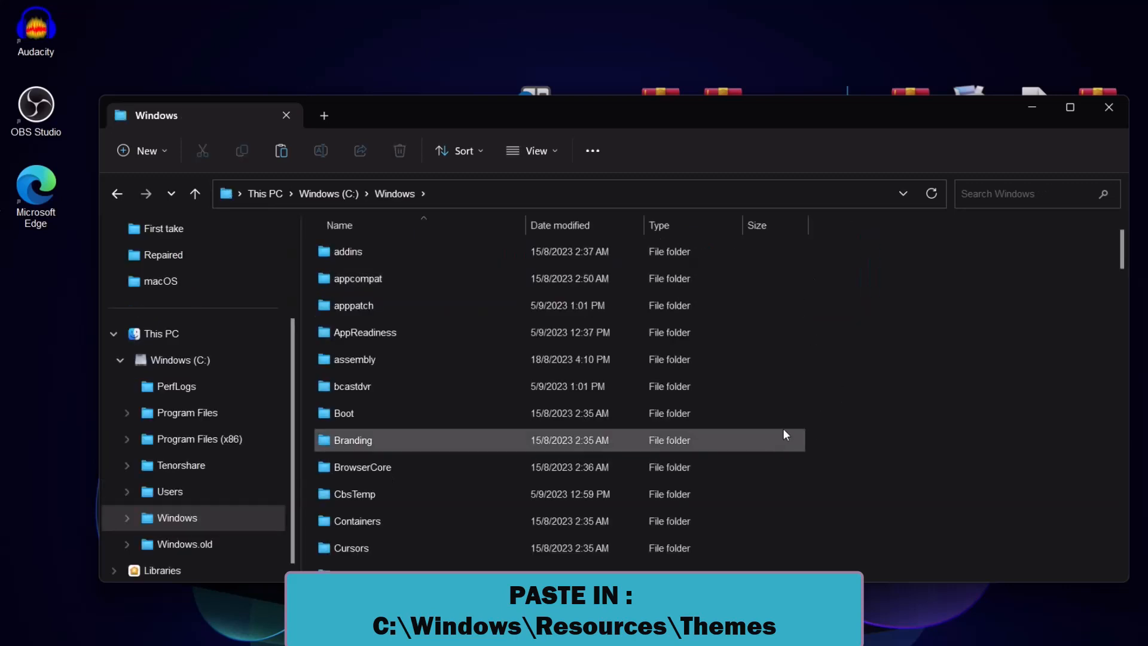
left_click_drag(1120, 252, 1134, 392)
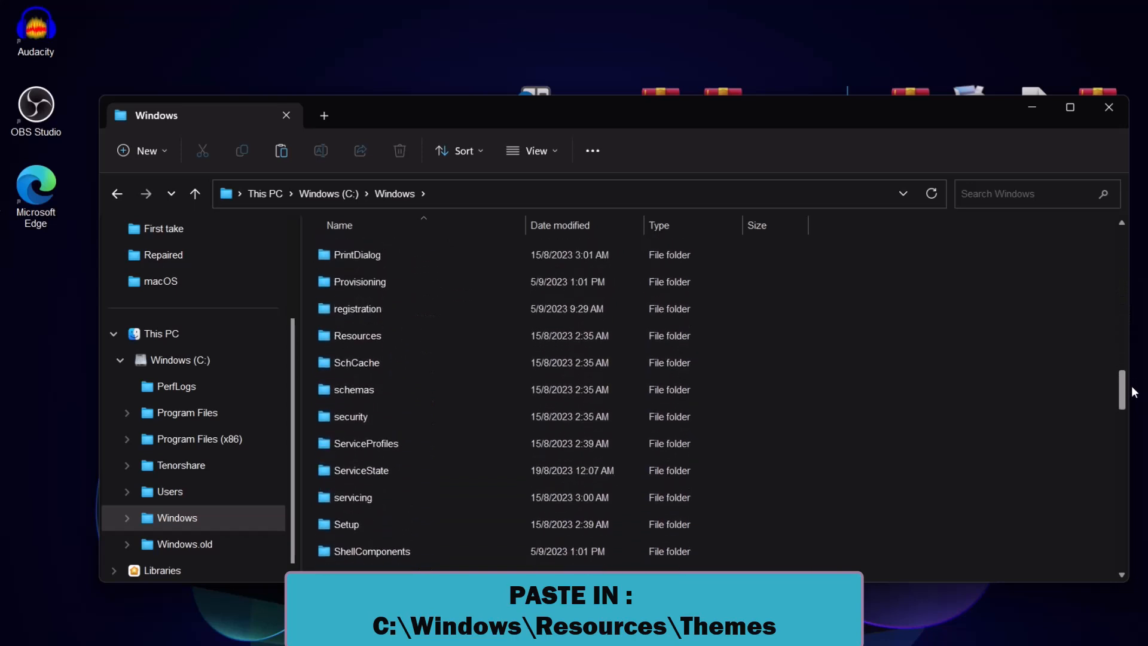
left_click(429, 339)
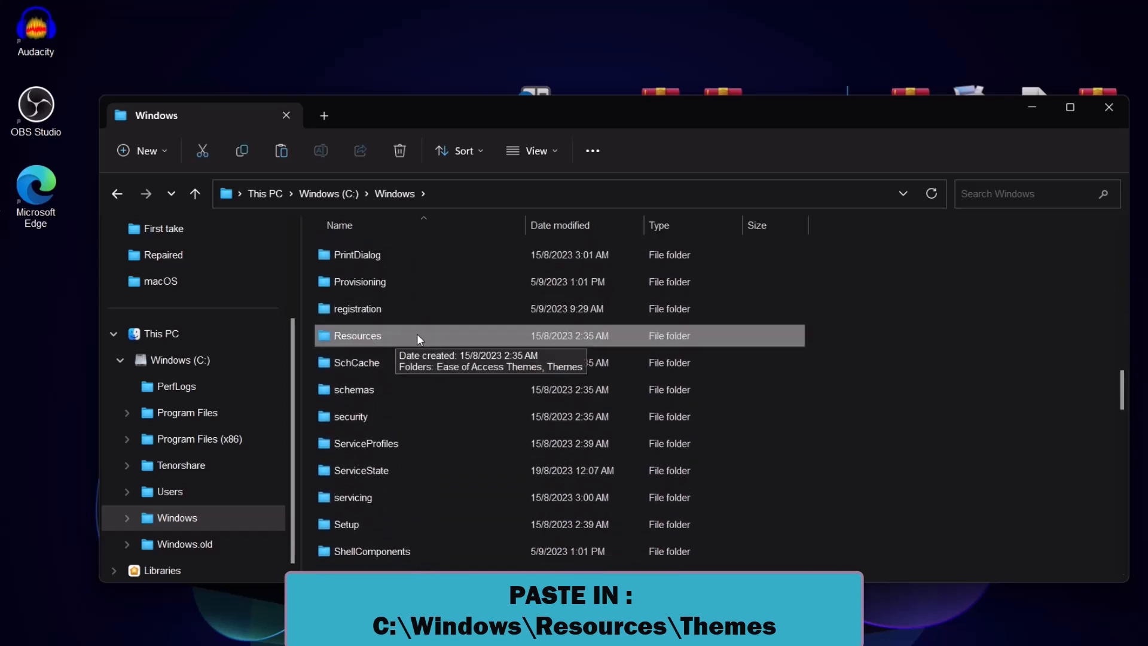
double_click(418, 336)
left_click(378, 281)
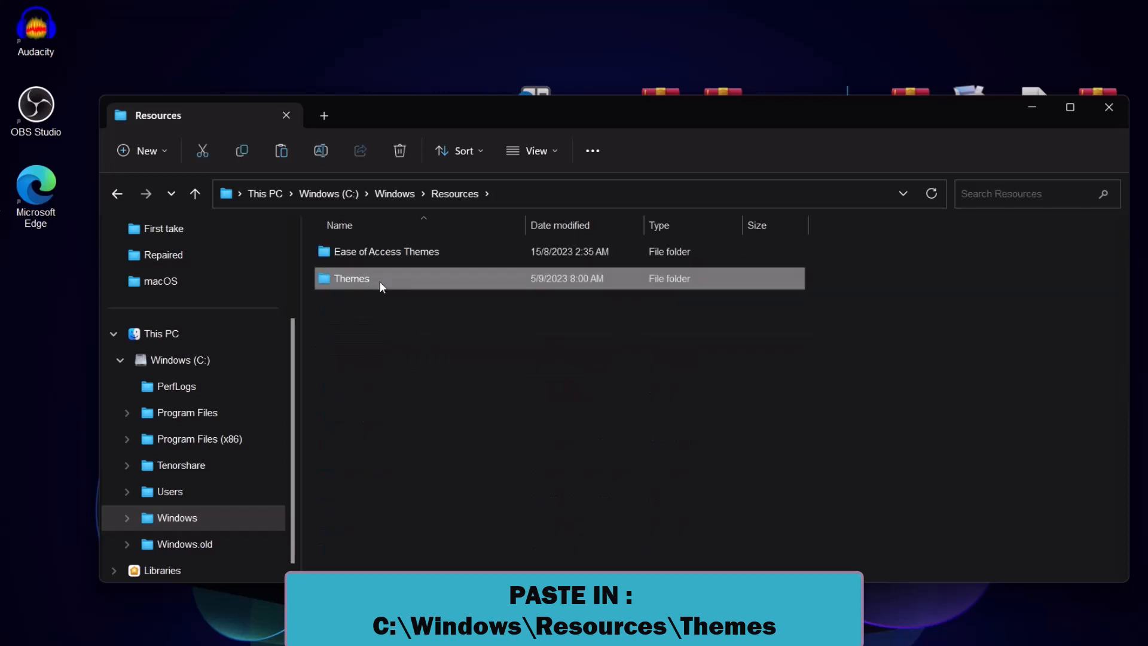
double_click(376, 279)
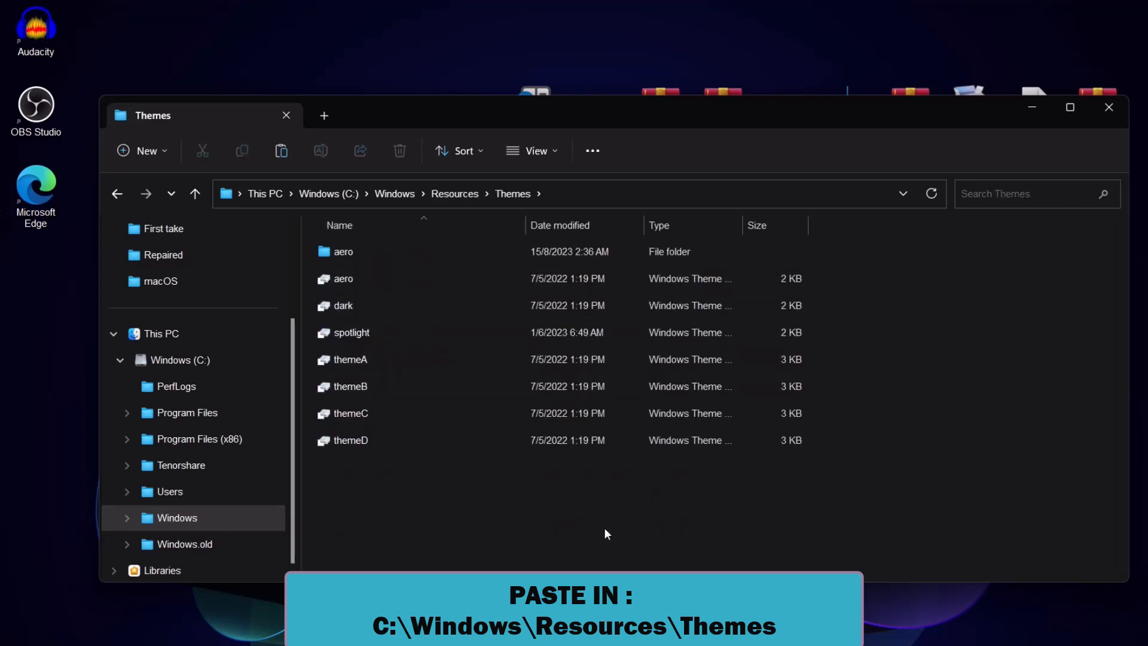
right_click(583, 508)
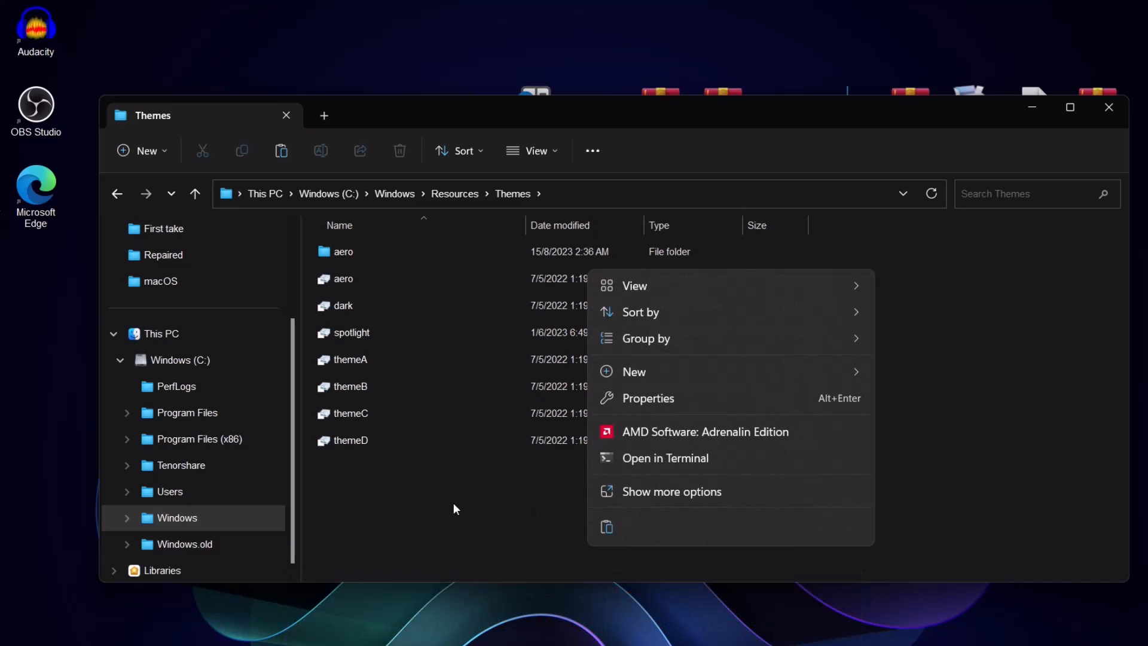
left_click(605, 523)
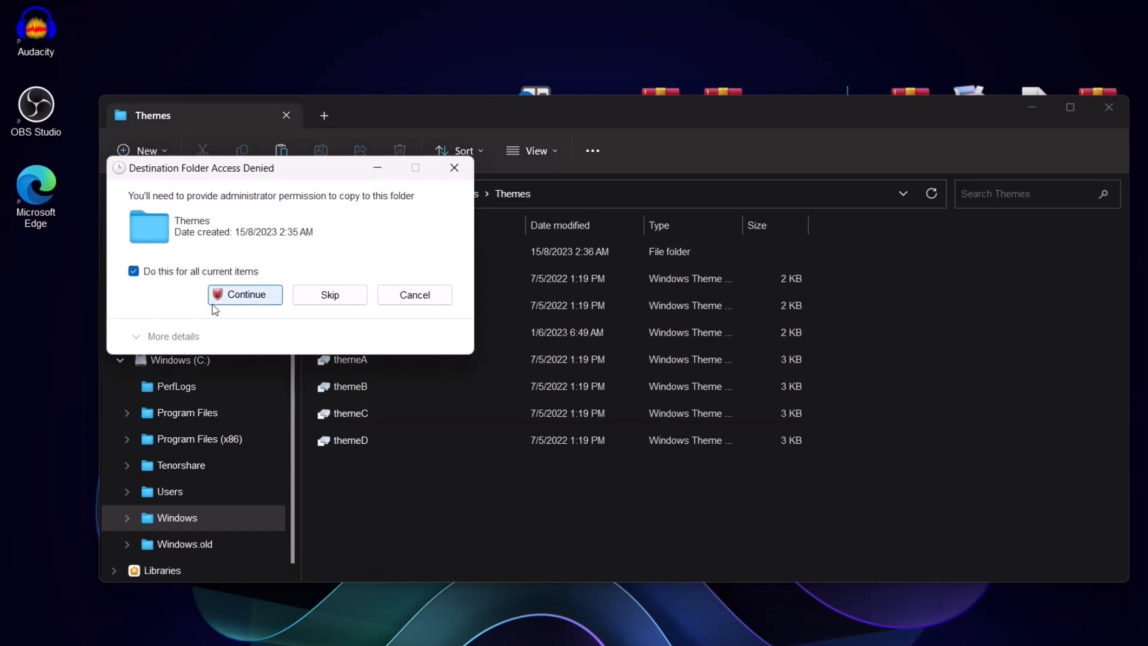
left_click(247, 296)
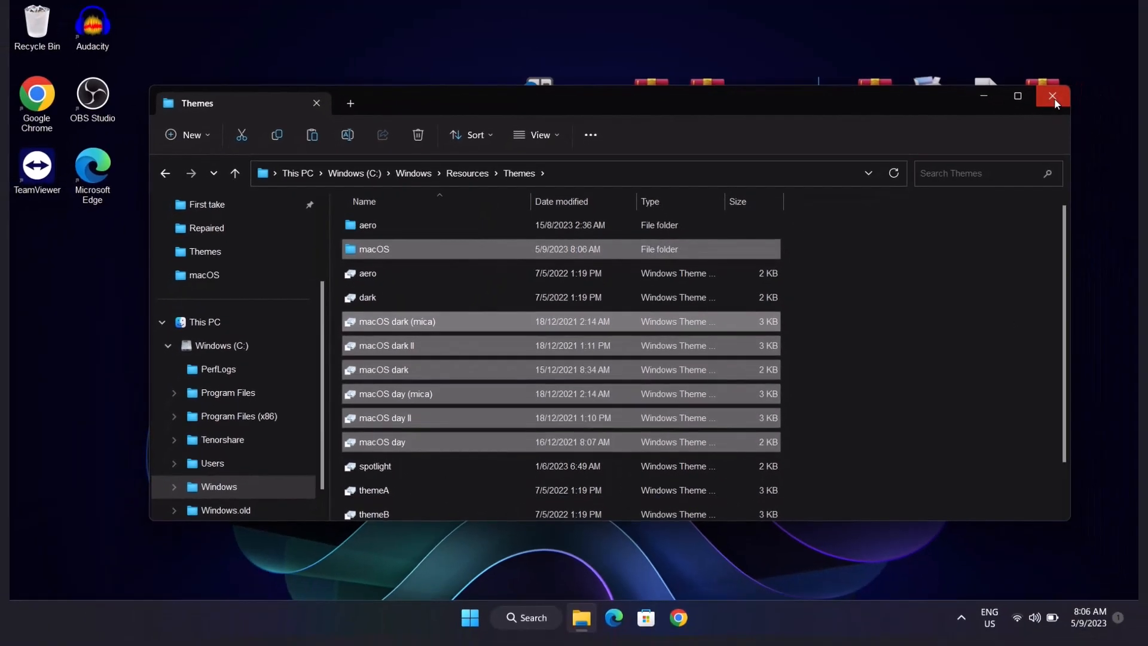
left_click(1109, 108)
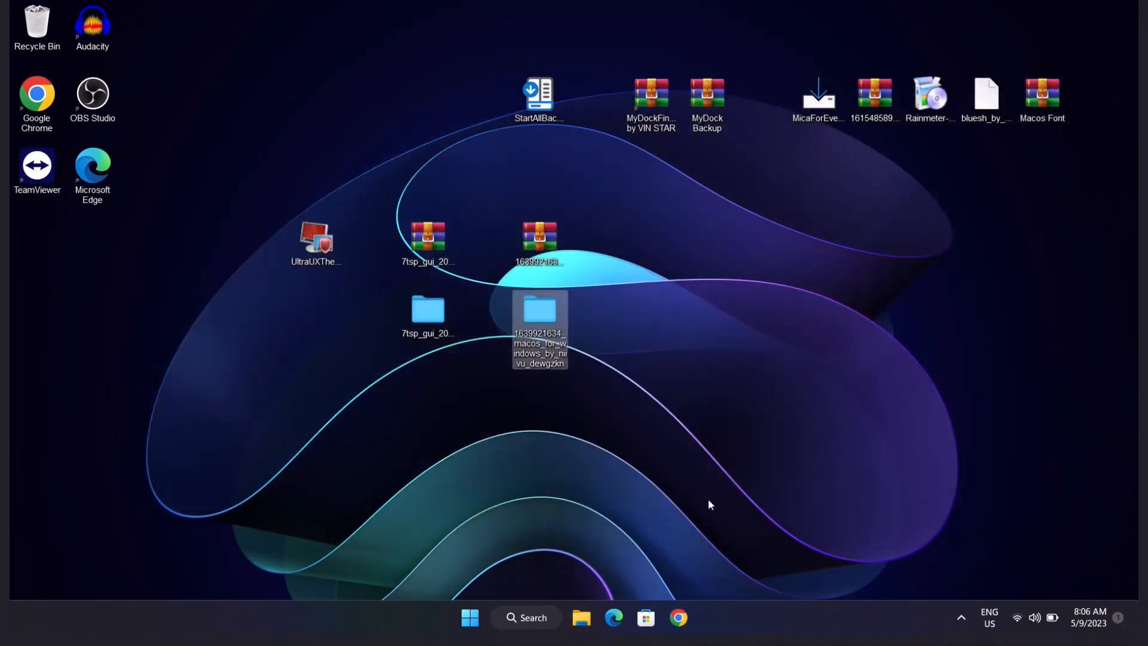
Apply the dark purple macOS theme, fourth in the first row of the desktop's theme settings, and close Settings.
right_click(830, 267)
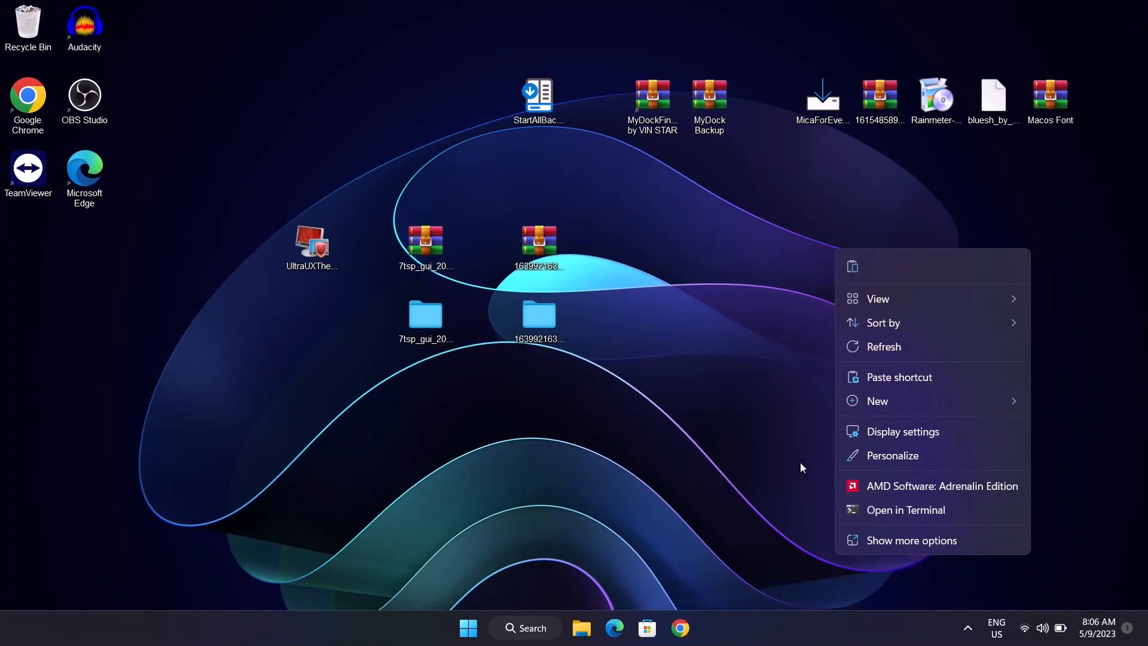
left_click(875, 454)
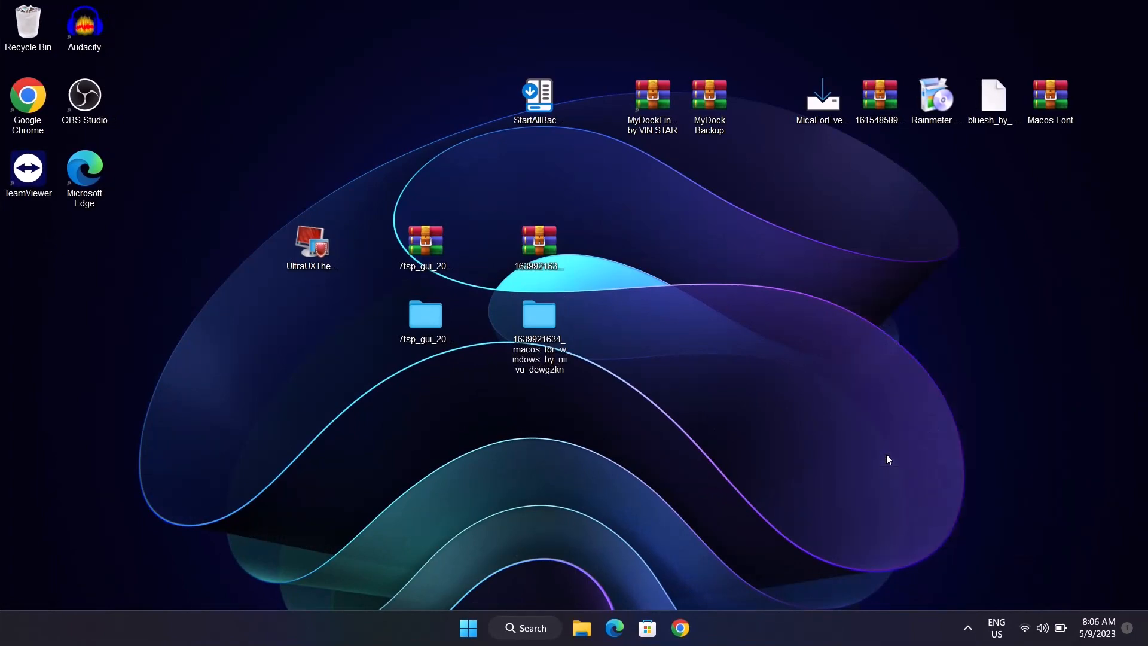
left_click_drag(779, 89, 685, 78)
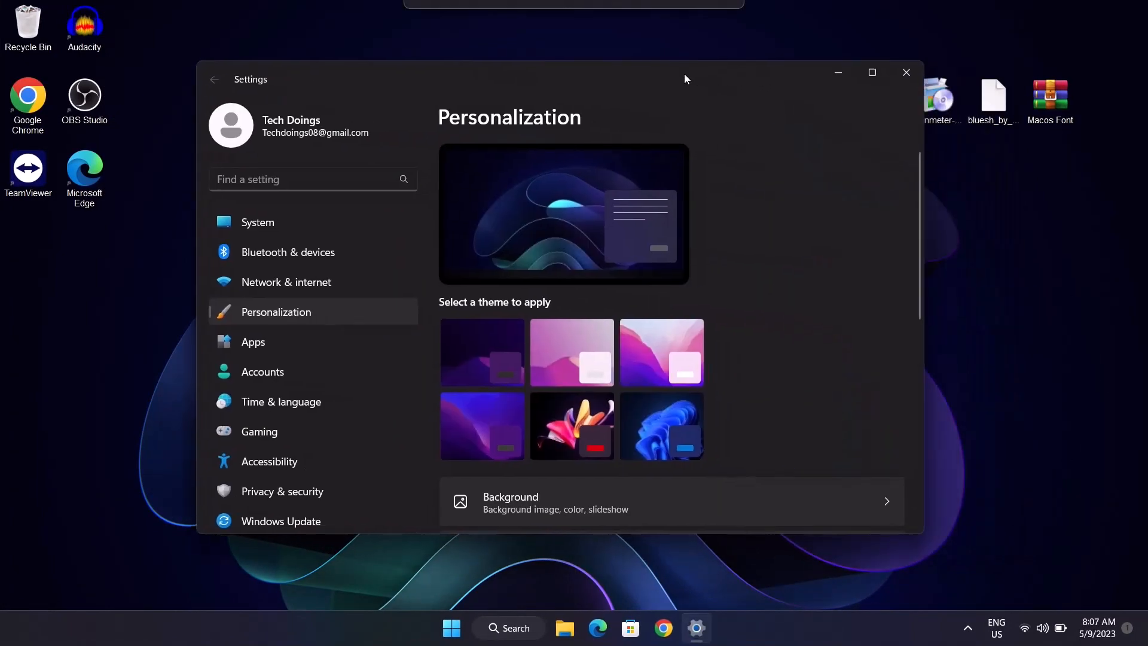
scroll(919, 191, "down", 4)
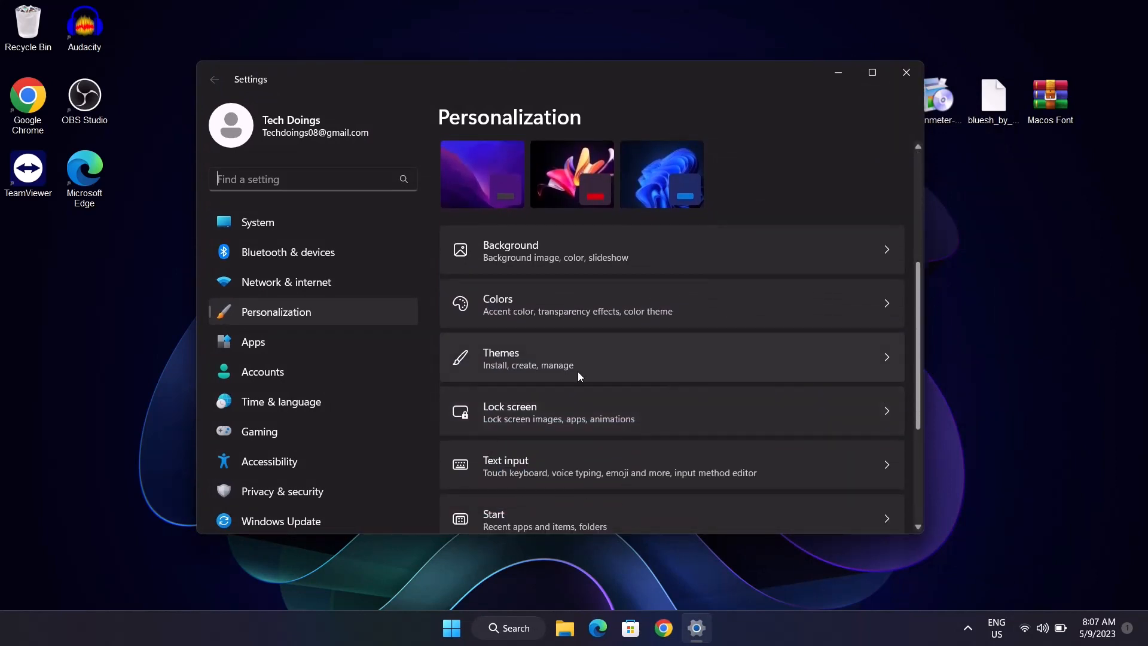
left_click(579, 376)
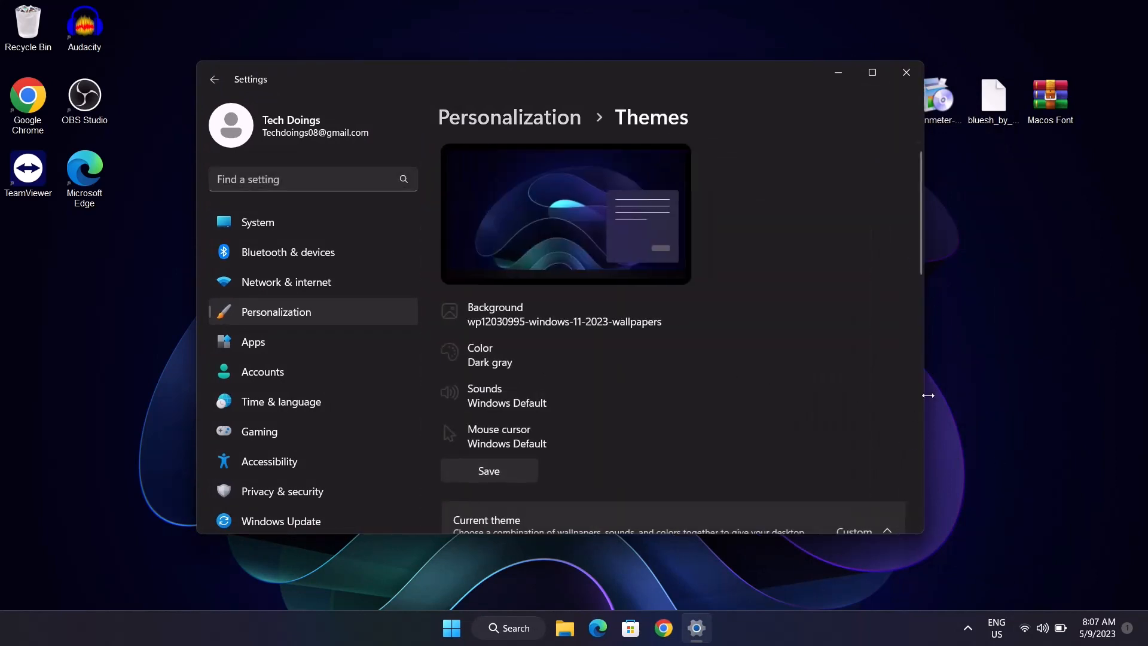
left_click_drag(921, 256, 925, 366)
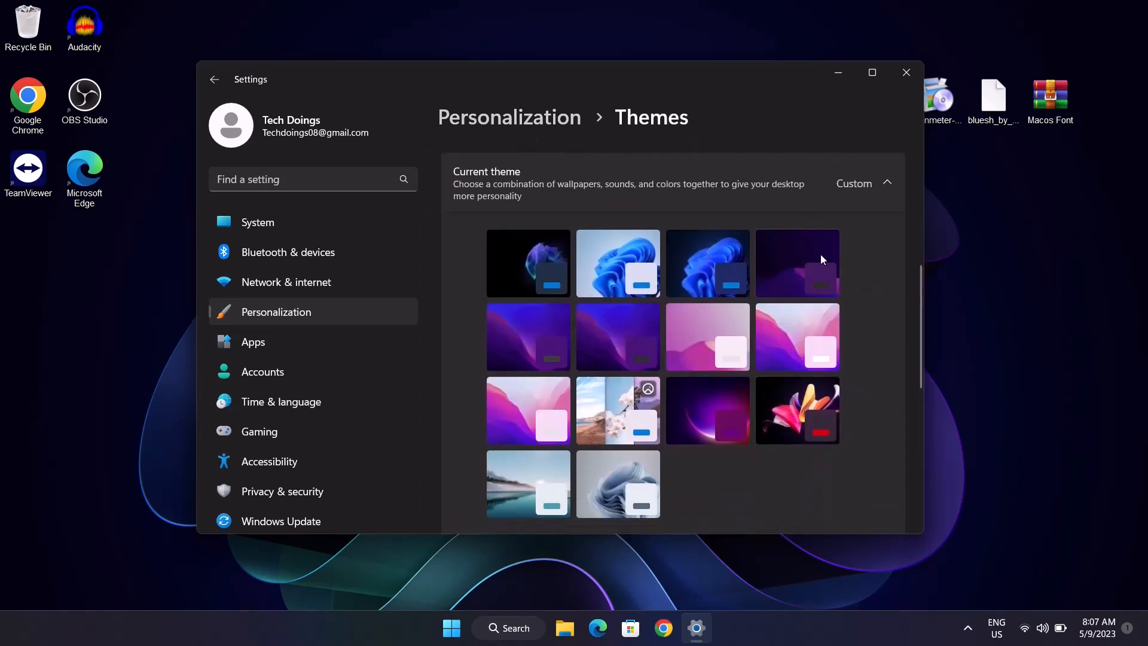
left_click(799, 263)
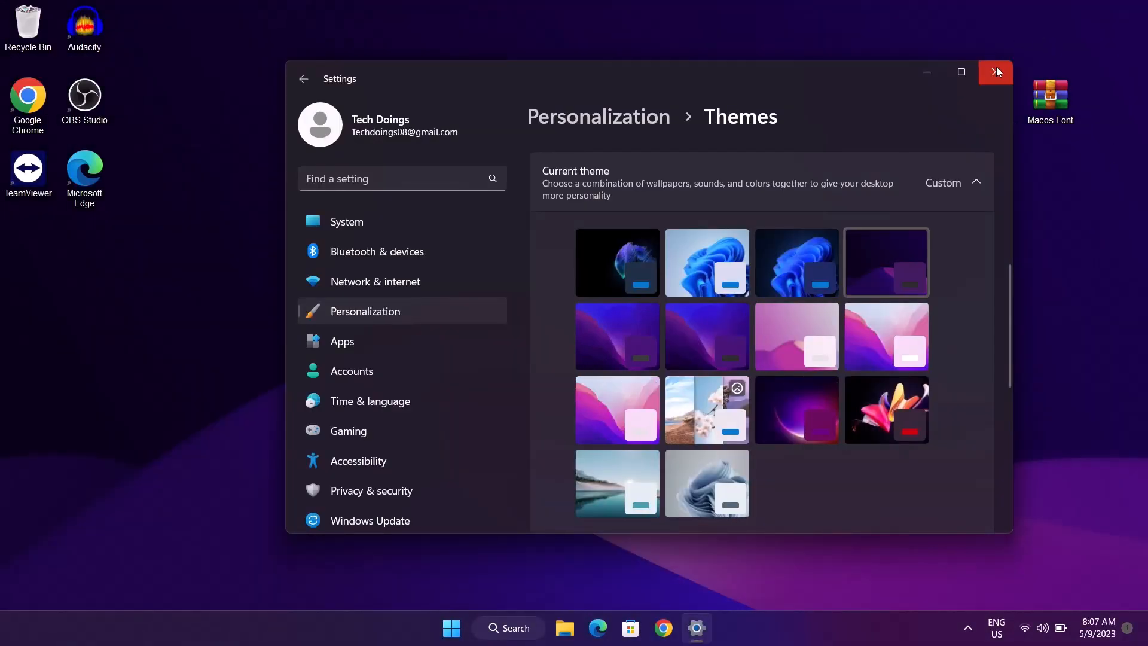
left_click(996, 70)
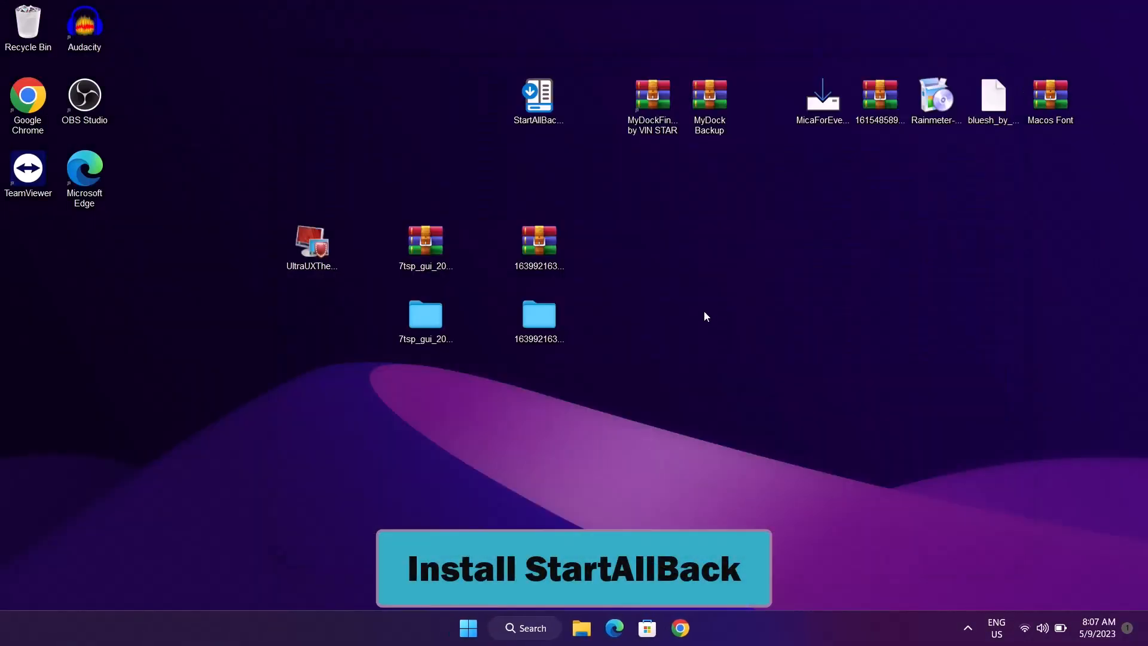
Install StartAllBack for everyone from the desktop installer and apply its Proper 11 theme.
right_click(538, 97)
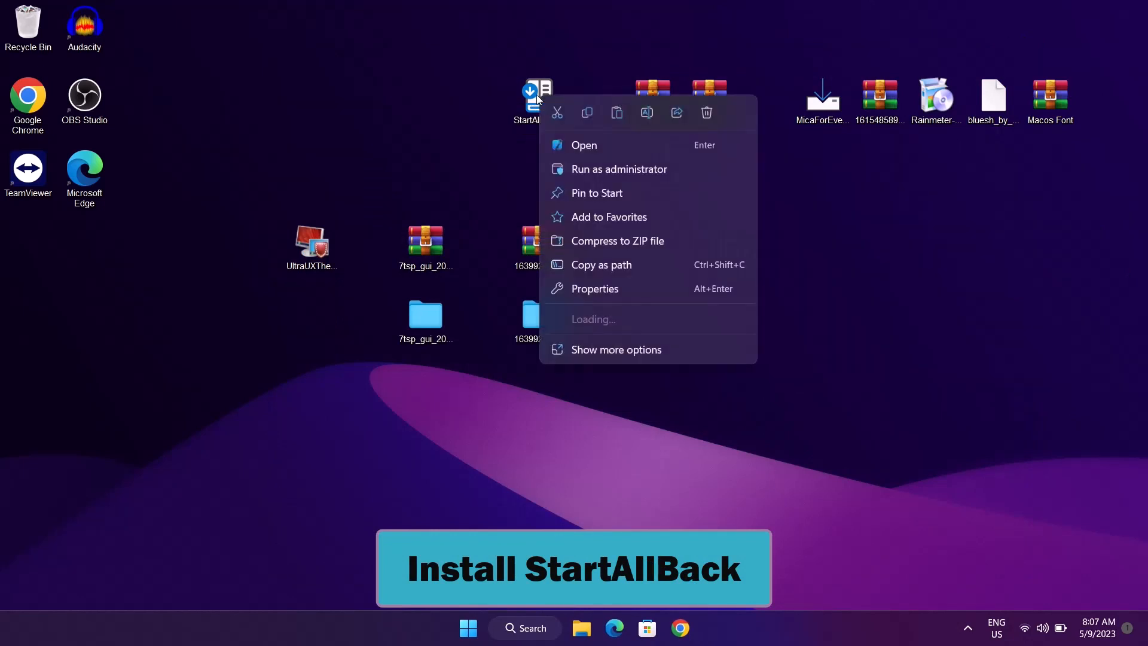
left_click(577, 143)
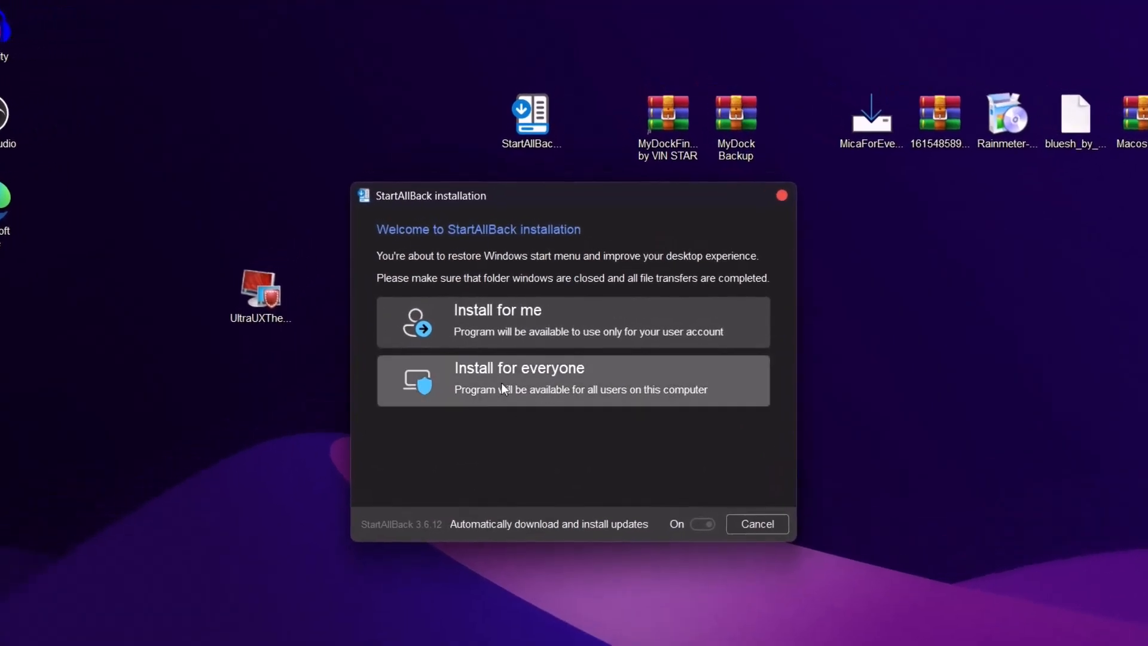
left_click(506, 383)
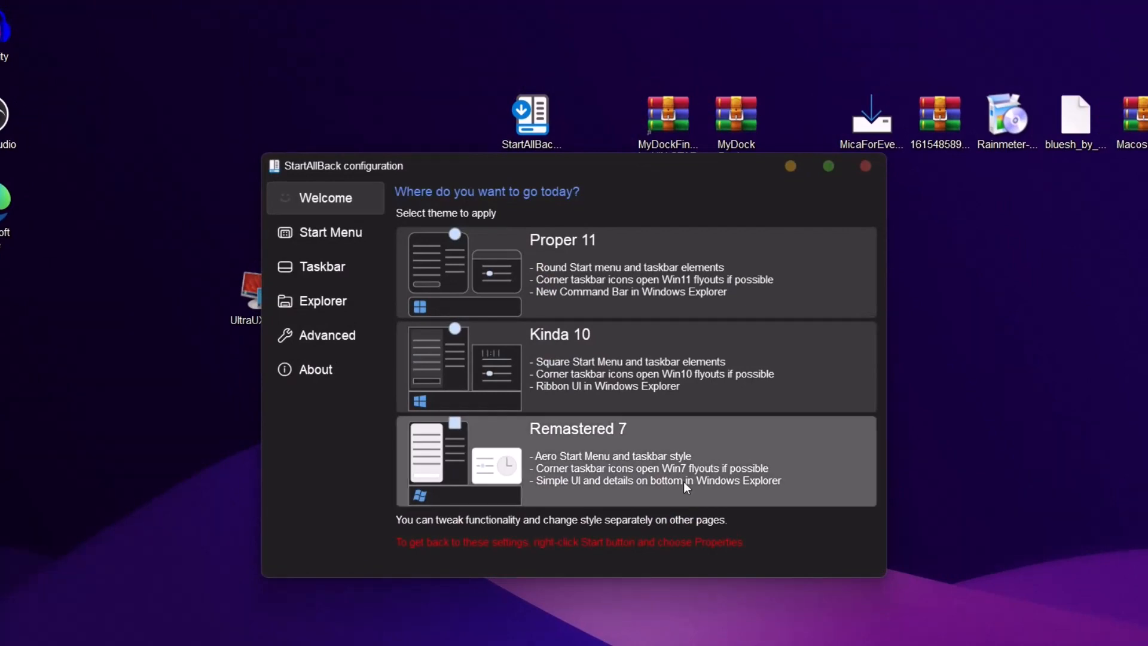
left_click_drag(592, 170, 594, 188)
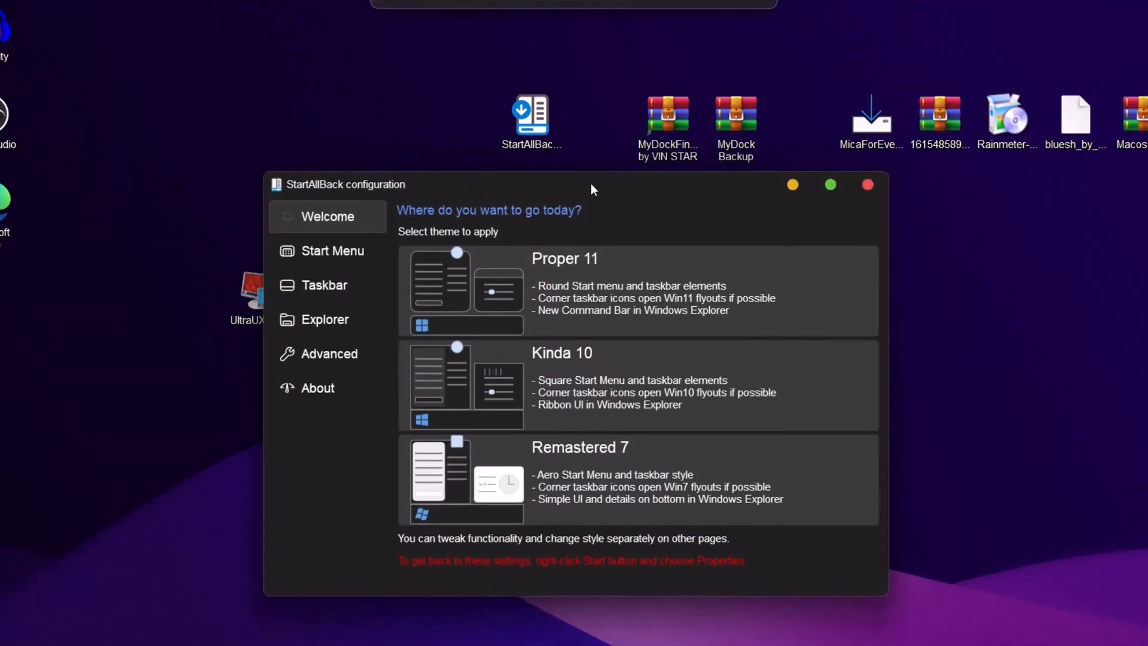
left_click(607, 310)
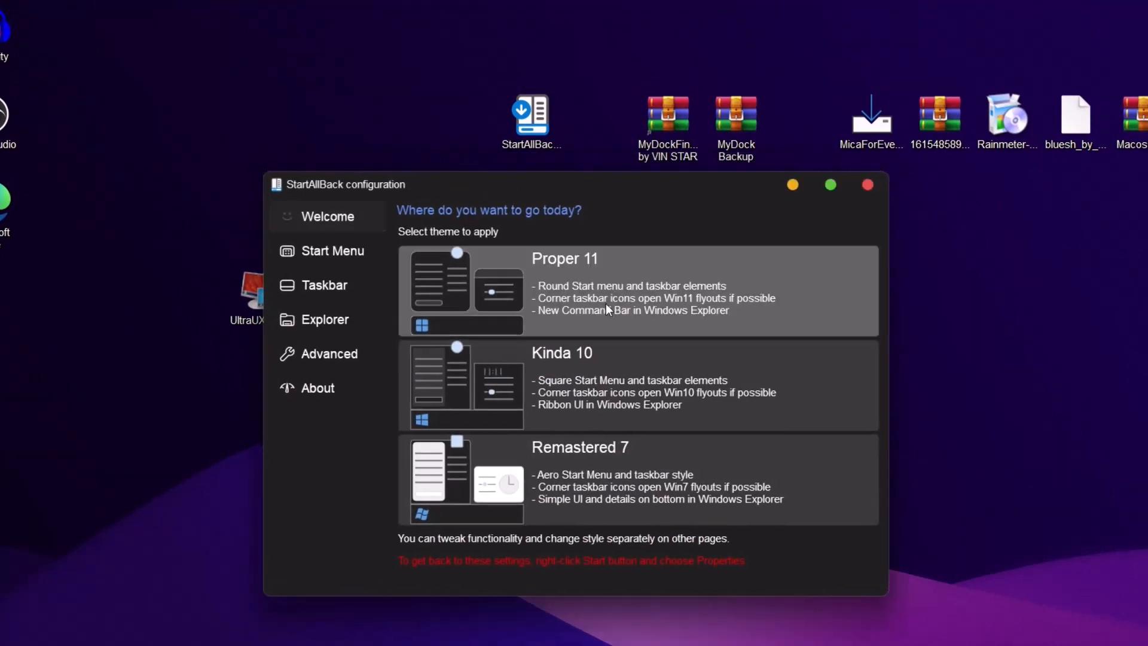
Turn off both the enhanced classic start menu and the enhanced classic taskbar in StartAllBack.
left_click(324, 254)
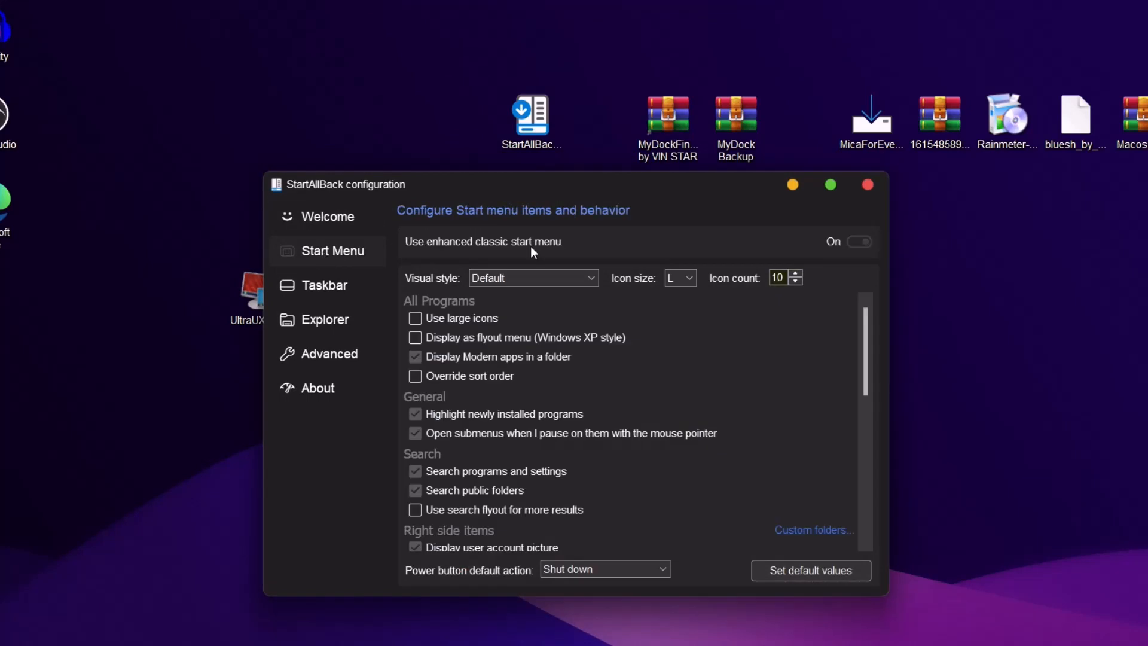
left_click(860, 242)
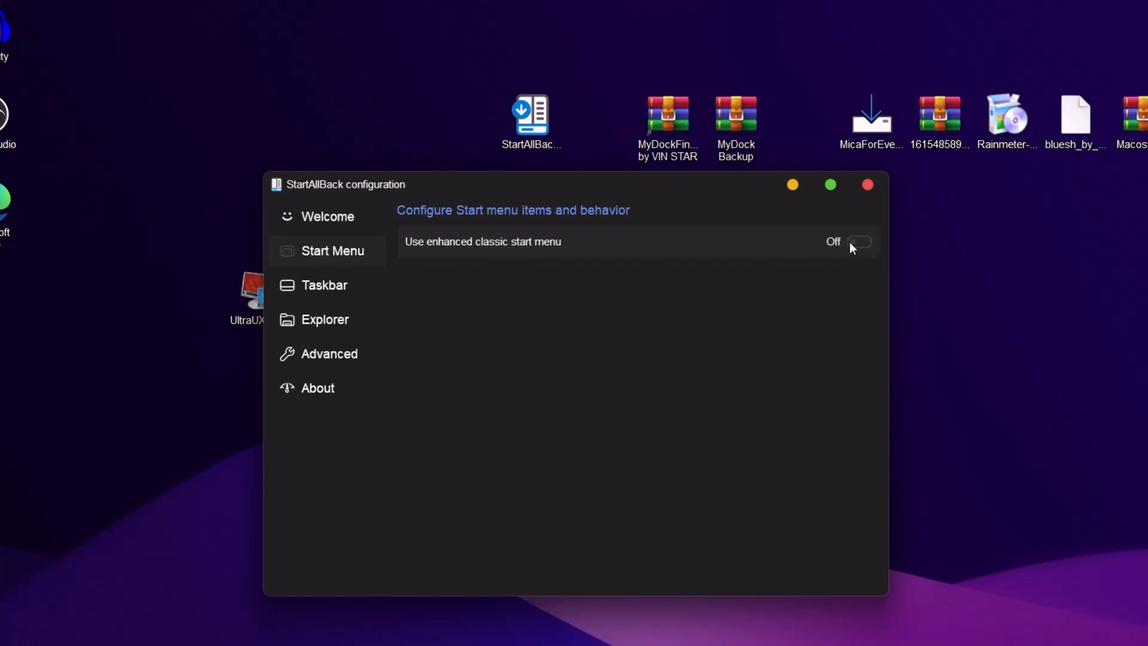
left_click(332, 286)
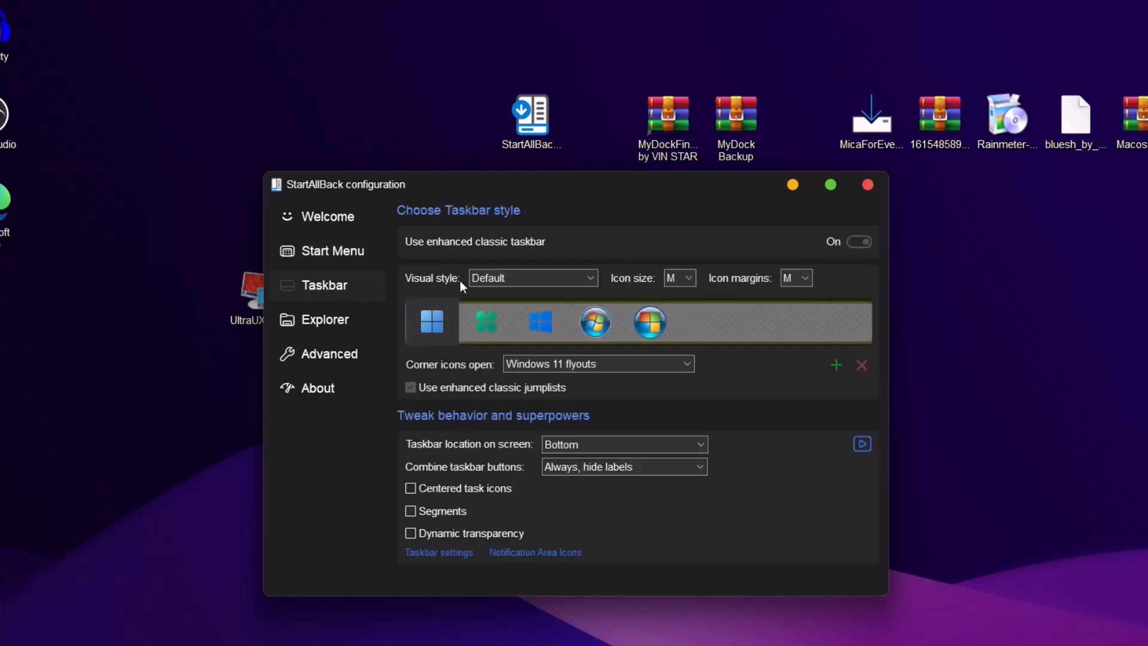
left_click(859, 242)
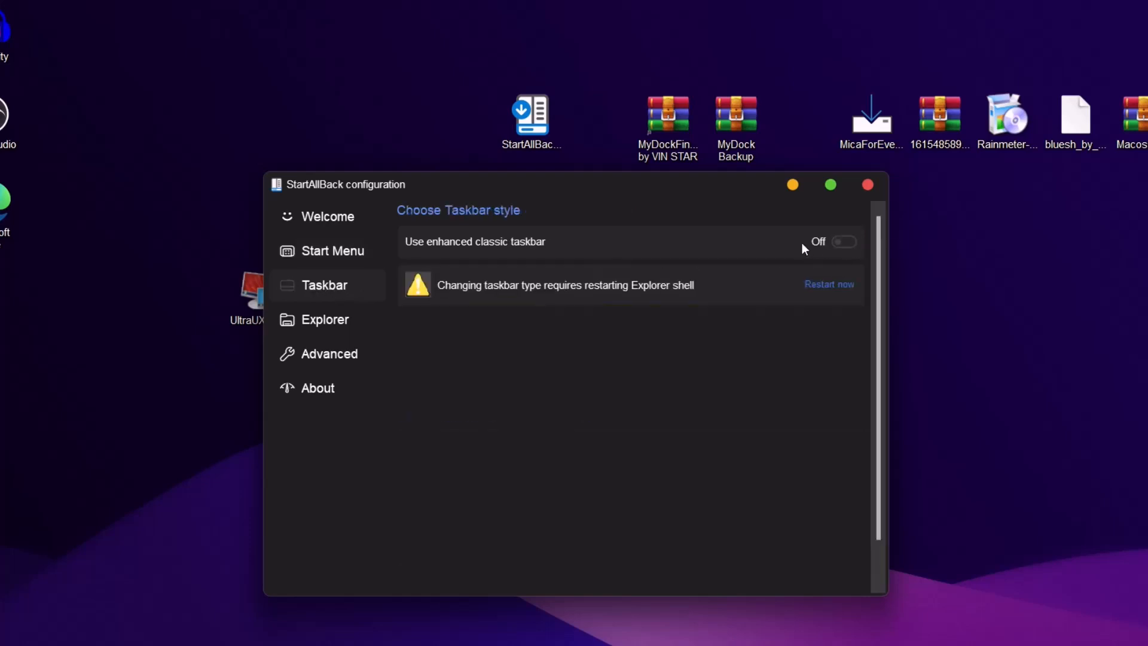
Turn on Colorize everything with accent color in the Explorer options, restart the Explorer shell, and close the StartAllBack configuration.
left_click(311, 330)
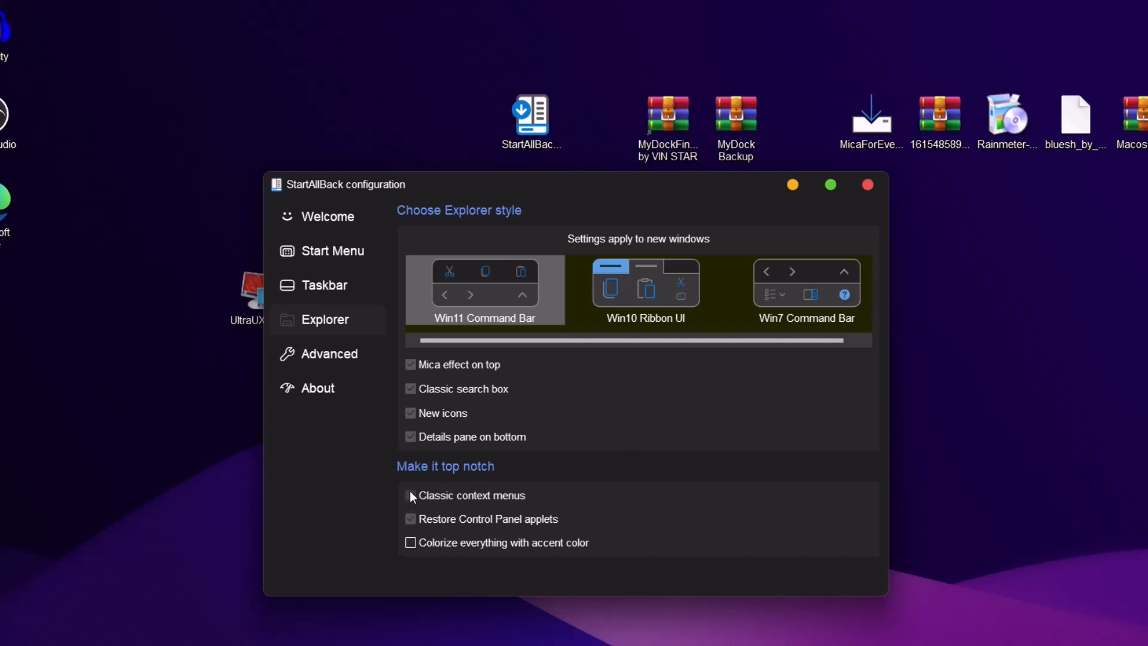
left_click(411, 544)
left_click(327, 289)
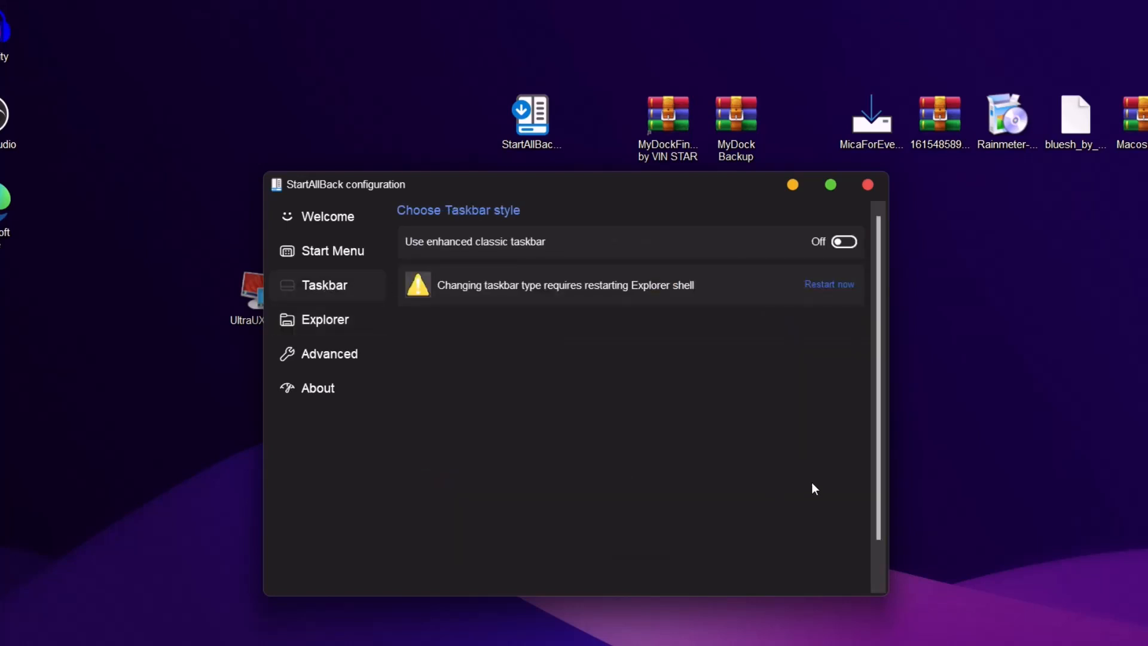
left_click(834, 285)
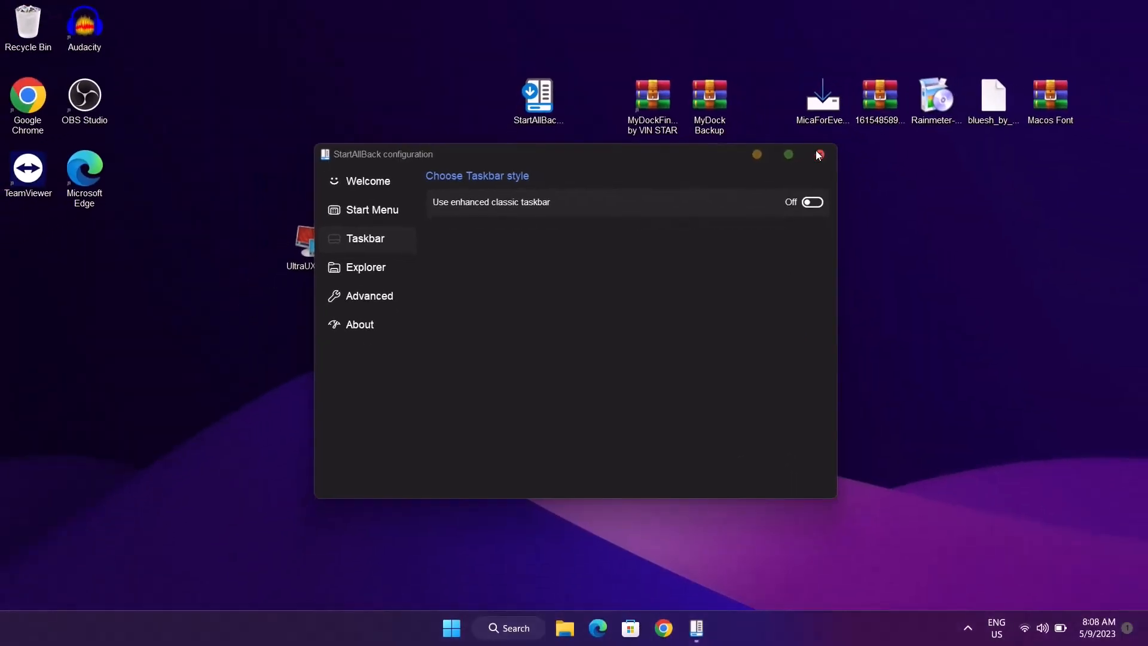
left_click(821, 157)
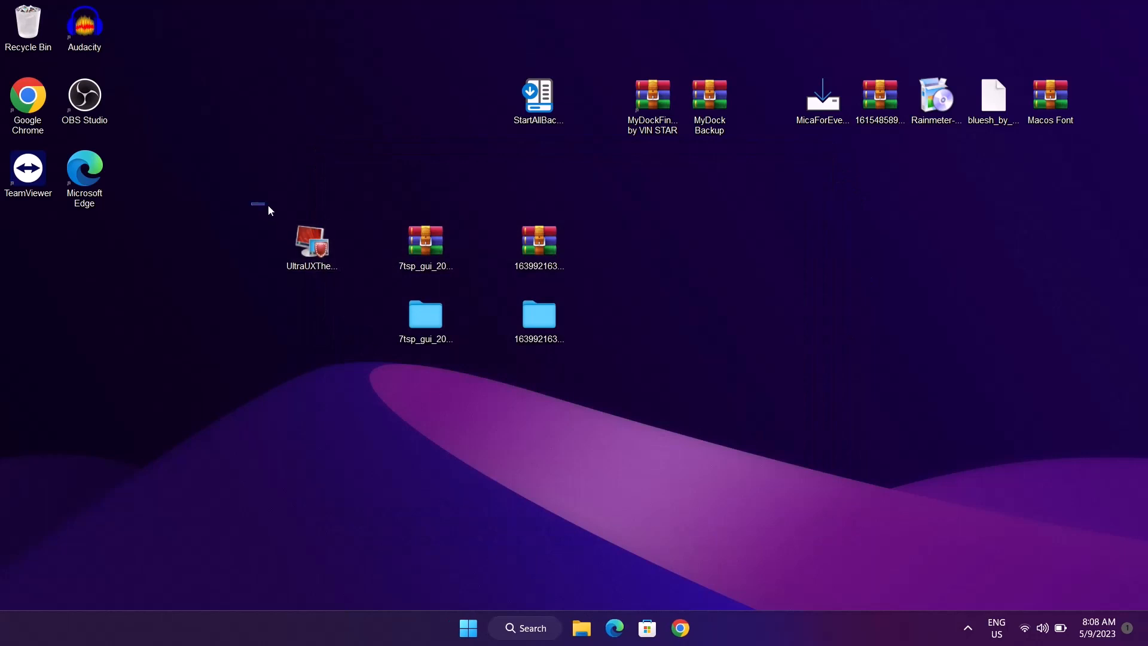
Delete the UltraUXThemePatcher, 7tsp and macOS theme files and folders plus the StartAllBack installer from the desktop.
left_click_drag(268, 204, 572, 336)
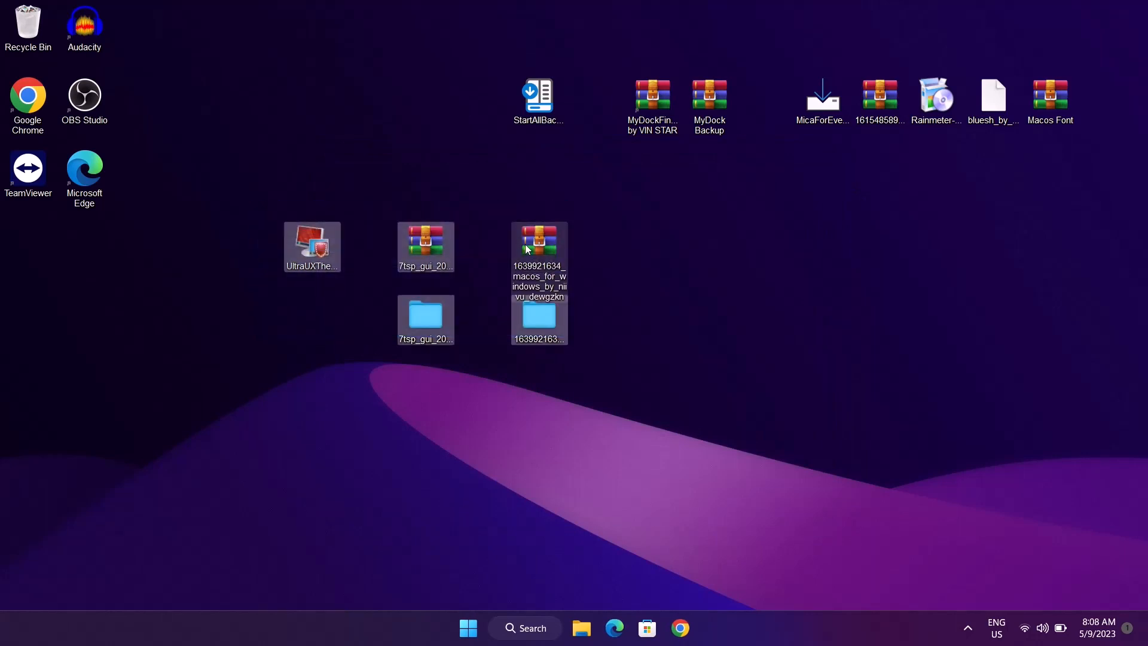
left_click(536, 246)
right_click(536, 246)
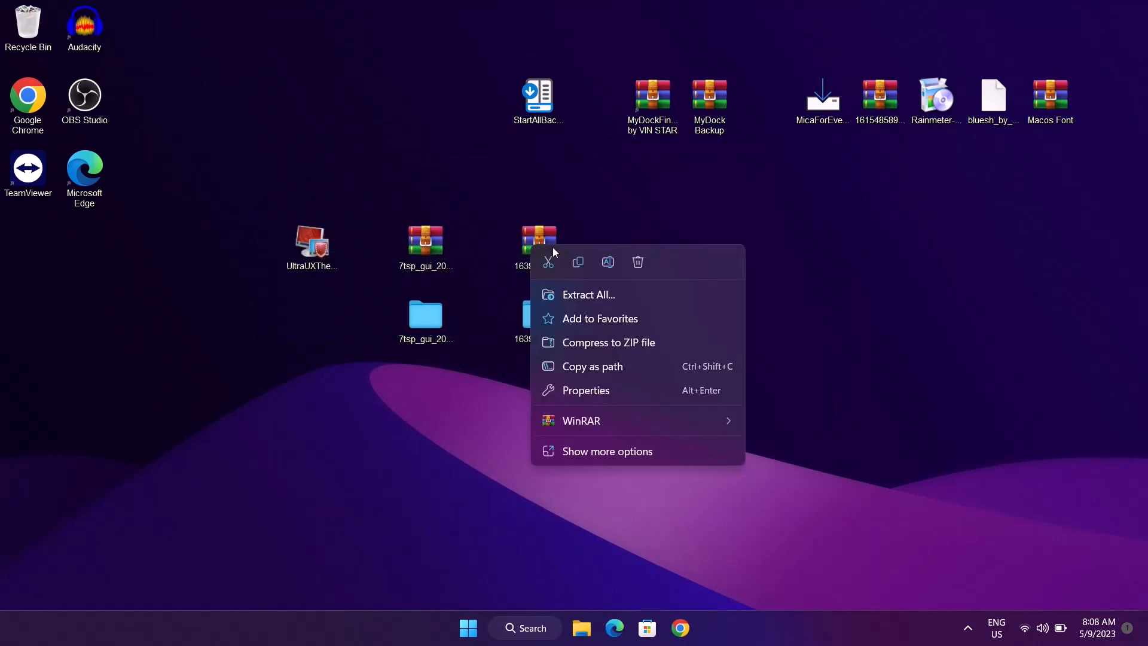
left_click(638, 264)
left_click(525, 102)
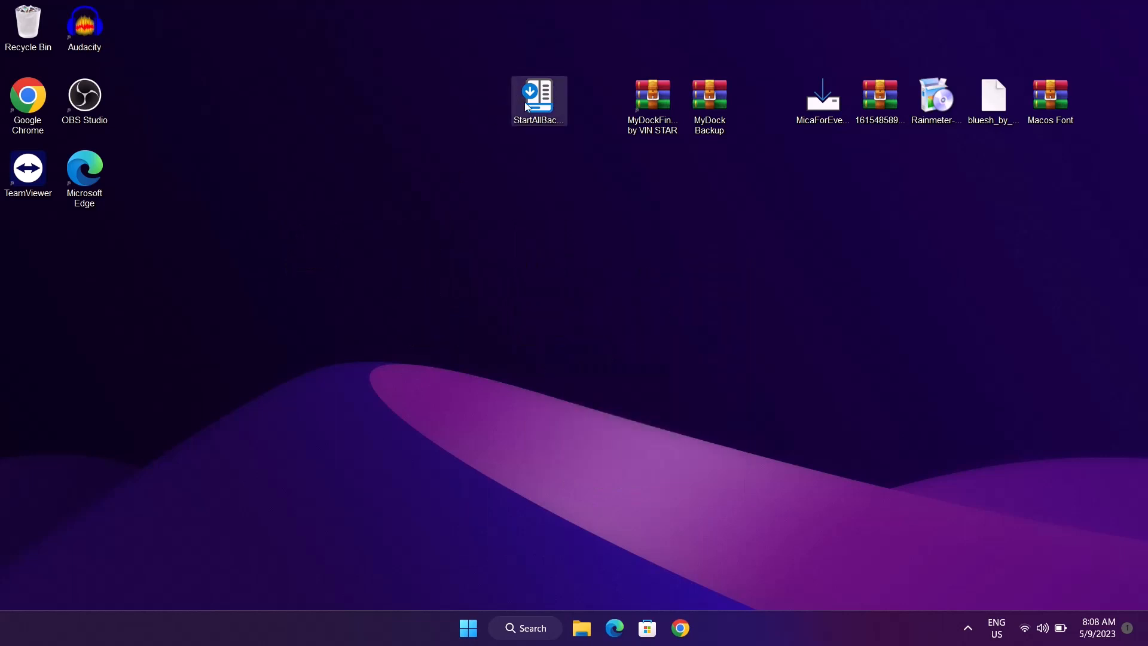
right_click(526, 102)
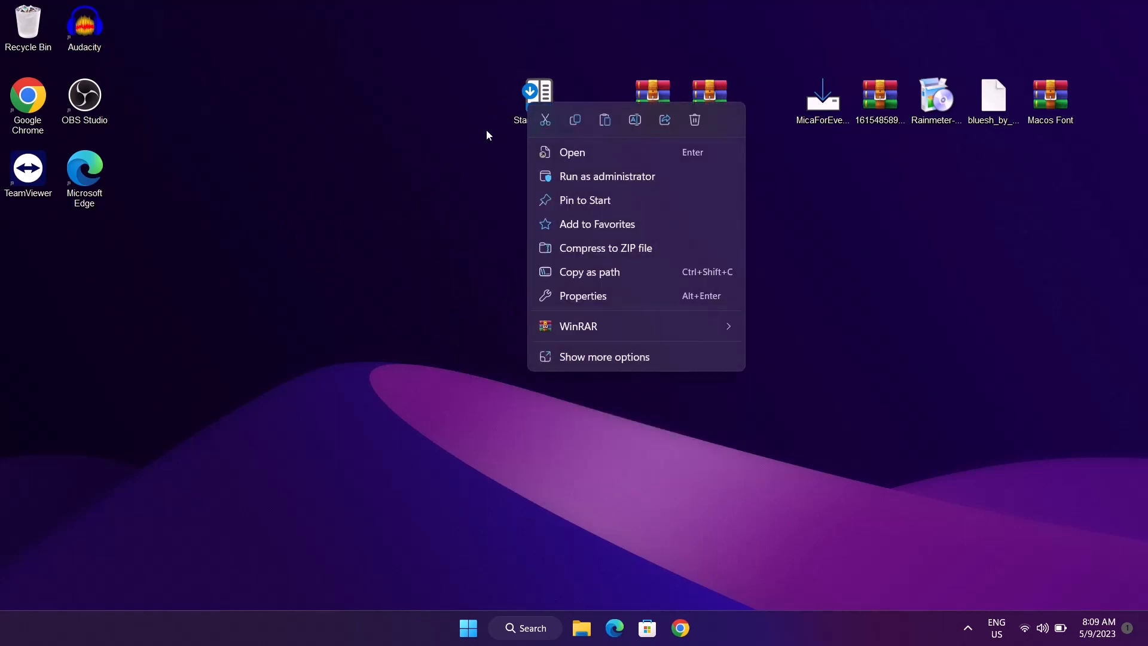
left_click(694, 119)
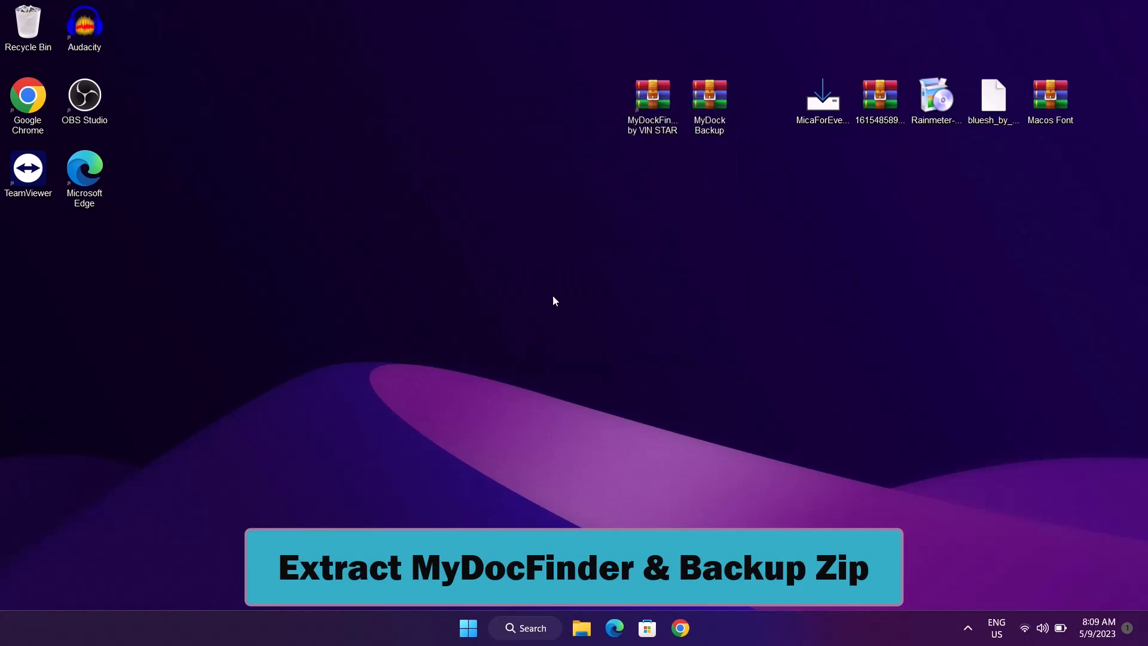
Move both MyDock archives to the middle of the desktop and extract MyDockFinder by VIN STAR into its own folder beneath its archive.
left_click_drag(645, 104, 503, 258)
left_click_drag(705, 102, 619, 242)
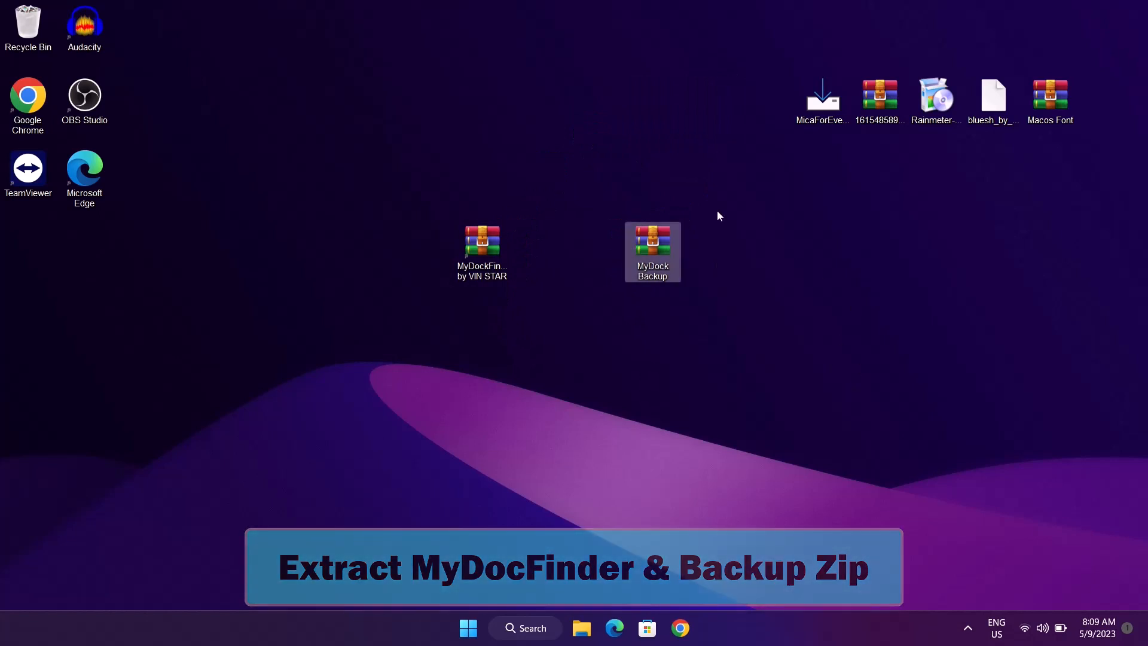
right_click(486, 248)
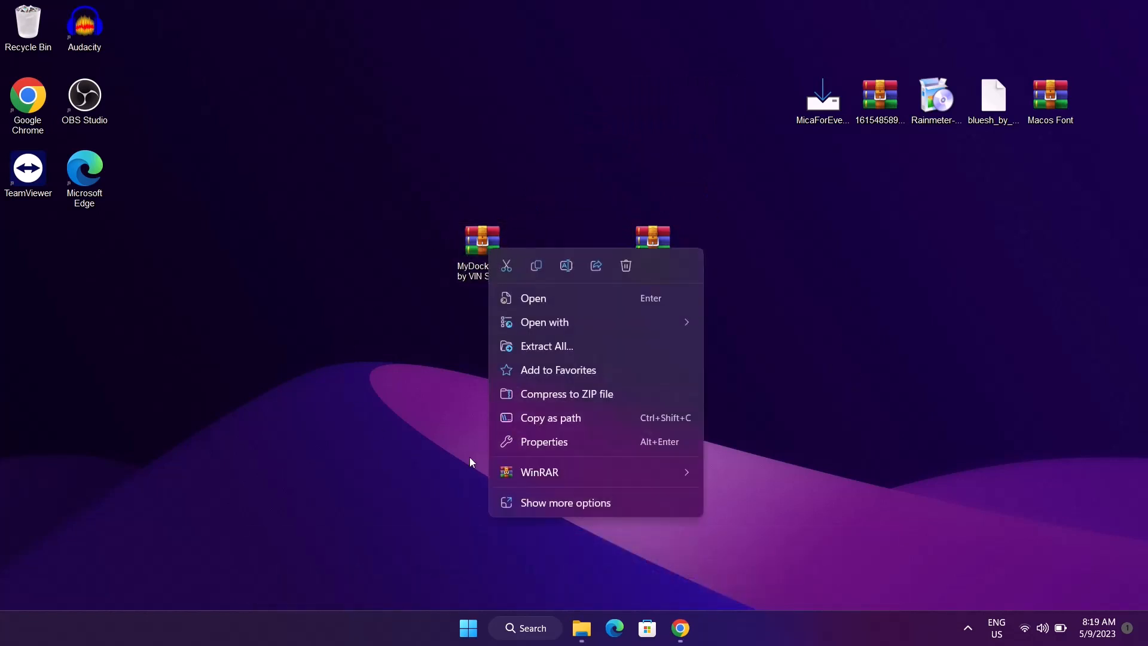
mouse_move(578, 479)
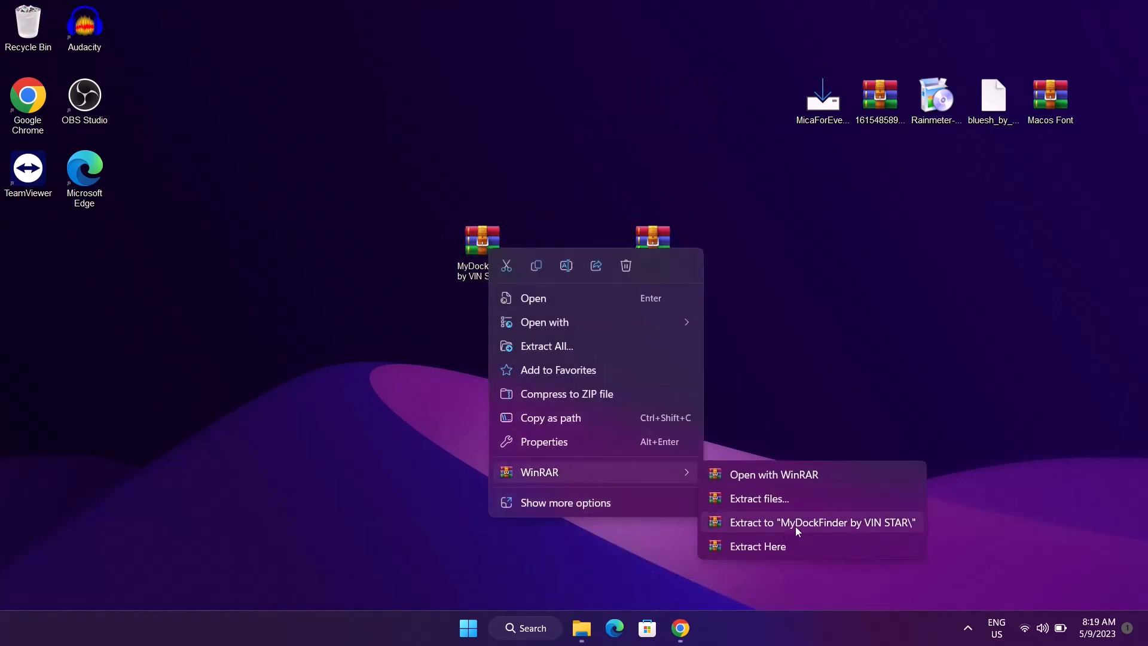
left_click(801, 524)
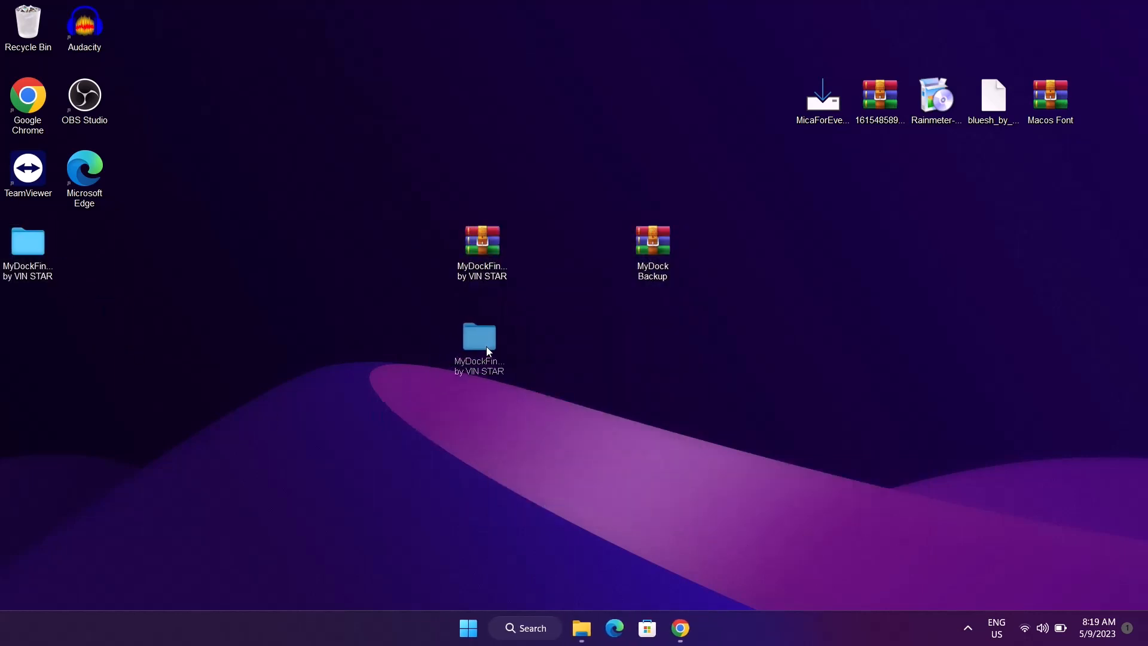
left_click_drag(492, 345, 492, 336)
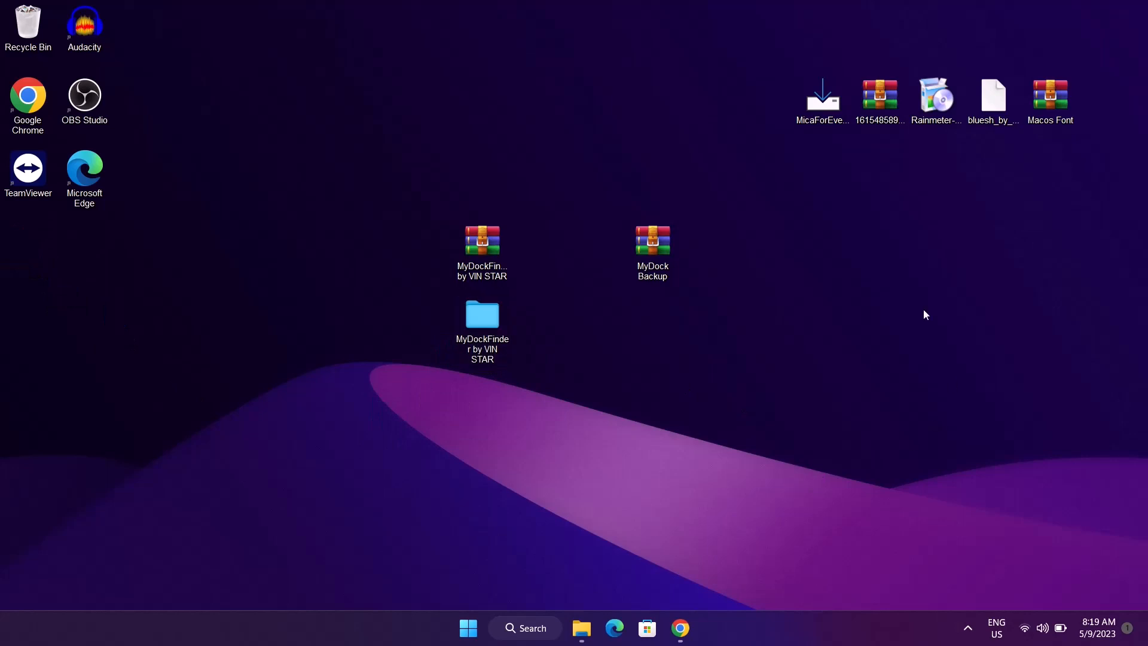
Extract the MyDock Backup archive into its own folder and place that folder beneath the archive on the desktop.
right_click(655, 245)
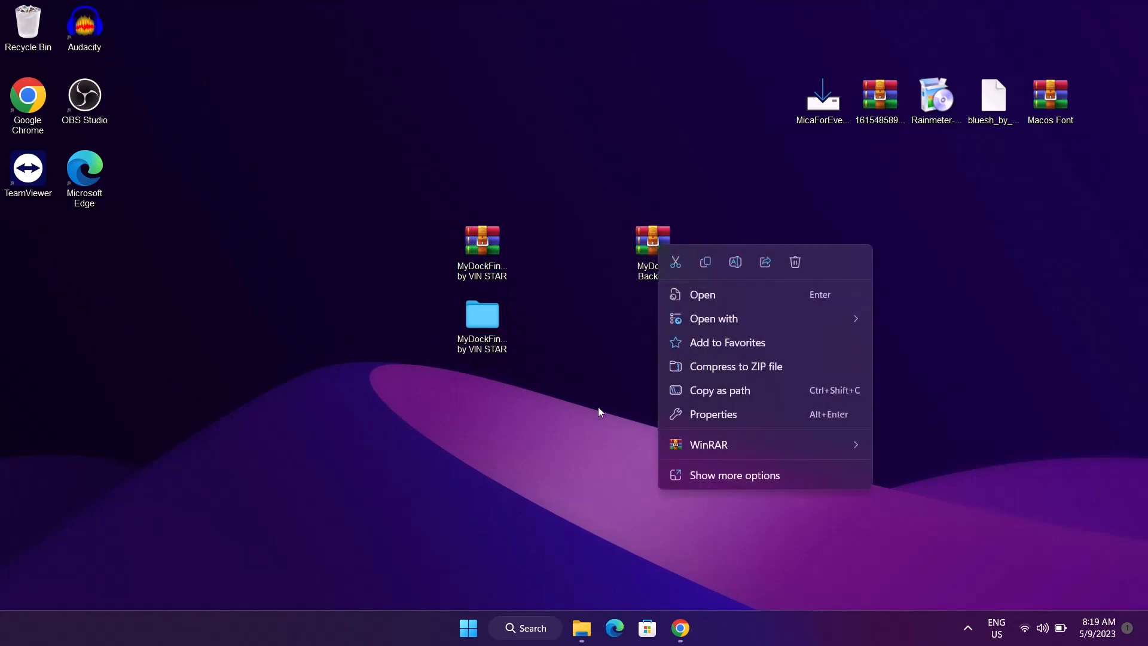
mouse_move(745, 444)
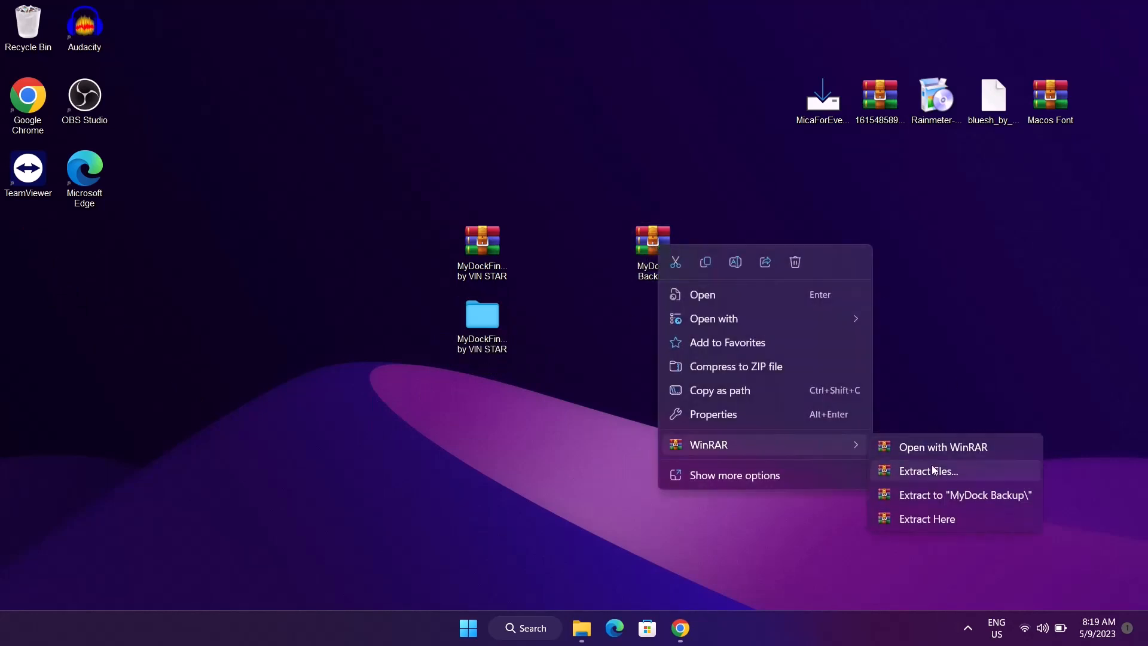
left_click(946, 496)
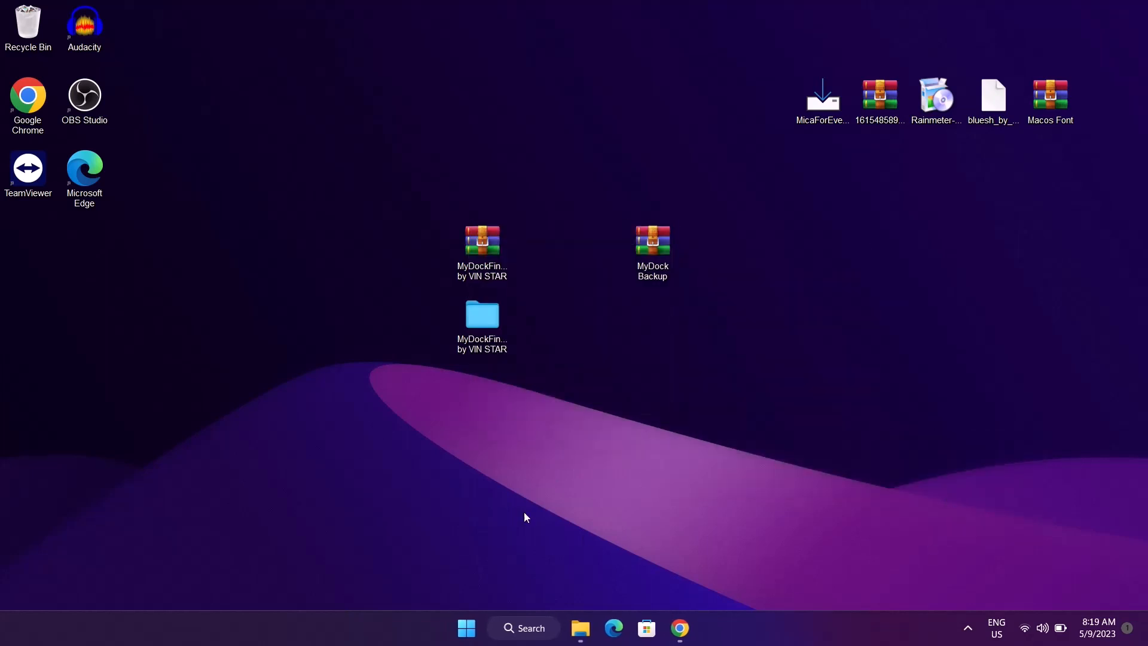
left_click_drag(41, 264, 667, 331)
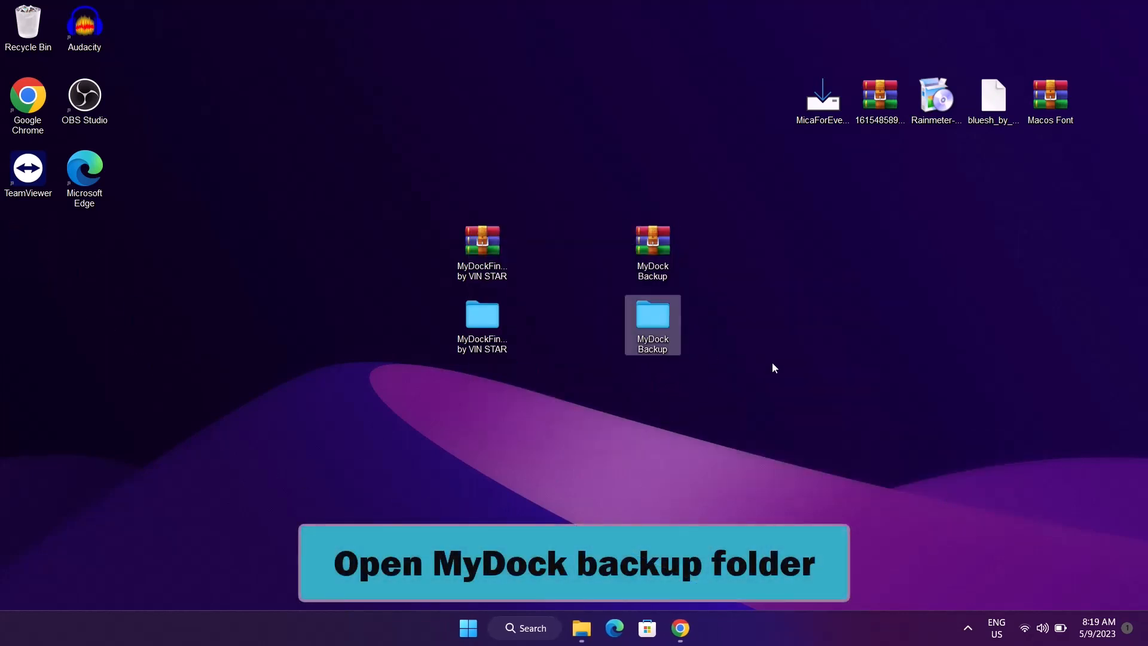
Copy the backup, launchpad and png folders and the config file from the inner MyDock Backup folder, and close the window.
double_click(663, 324)
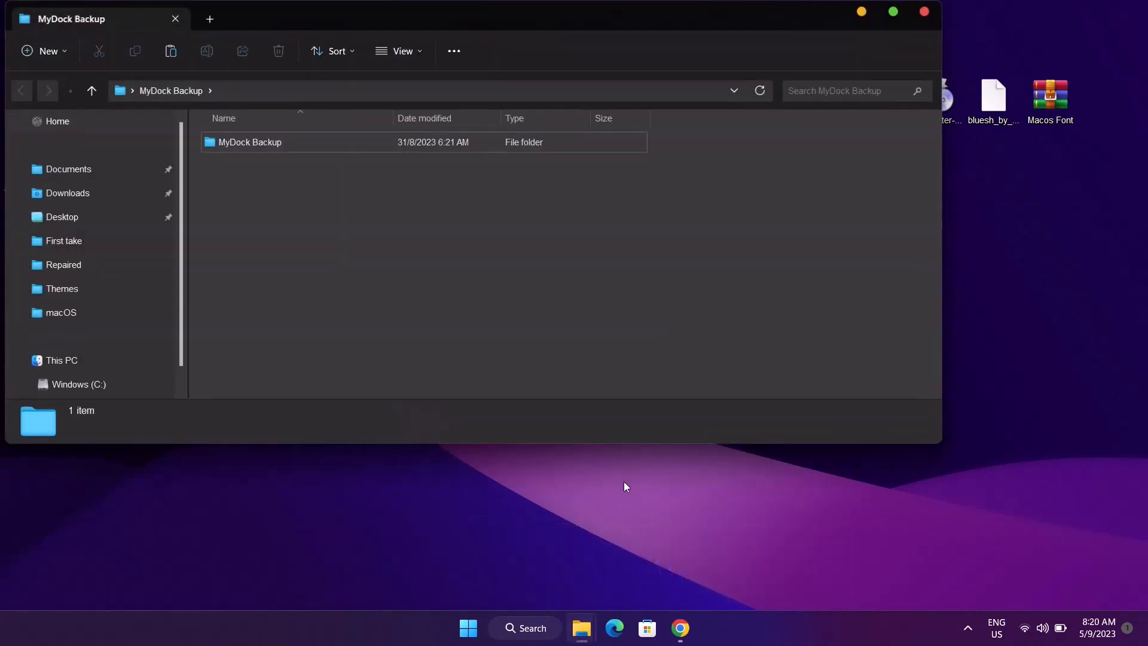
left_click_drag(574, 23, 704, 128)
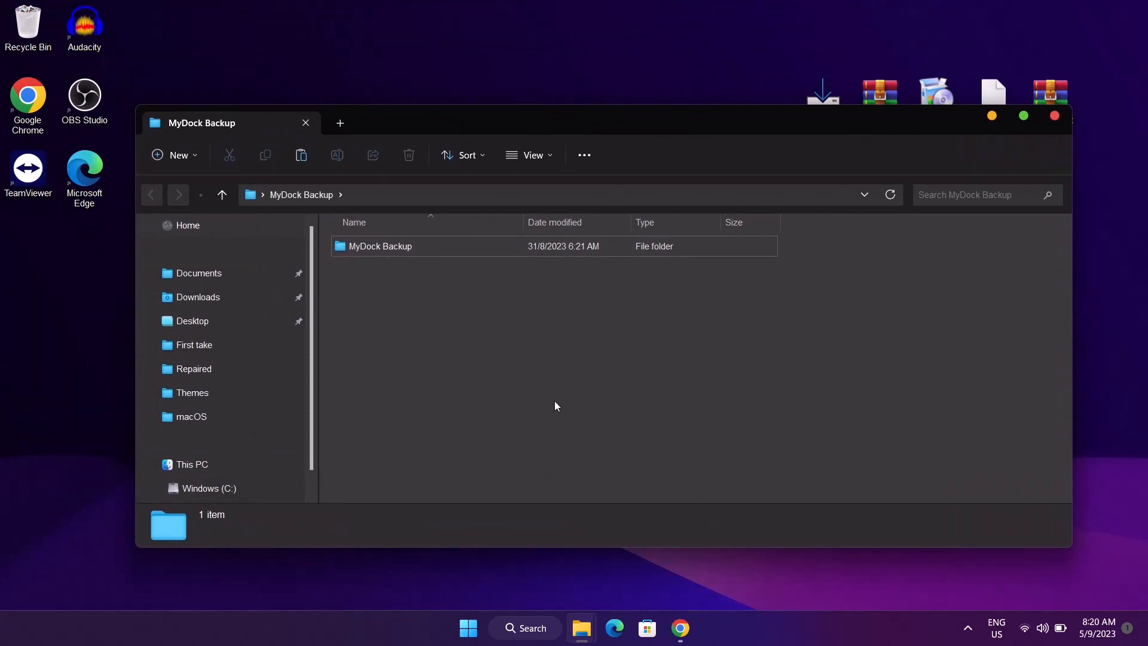
double_click(393, 246)
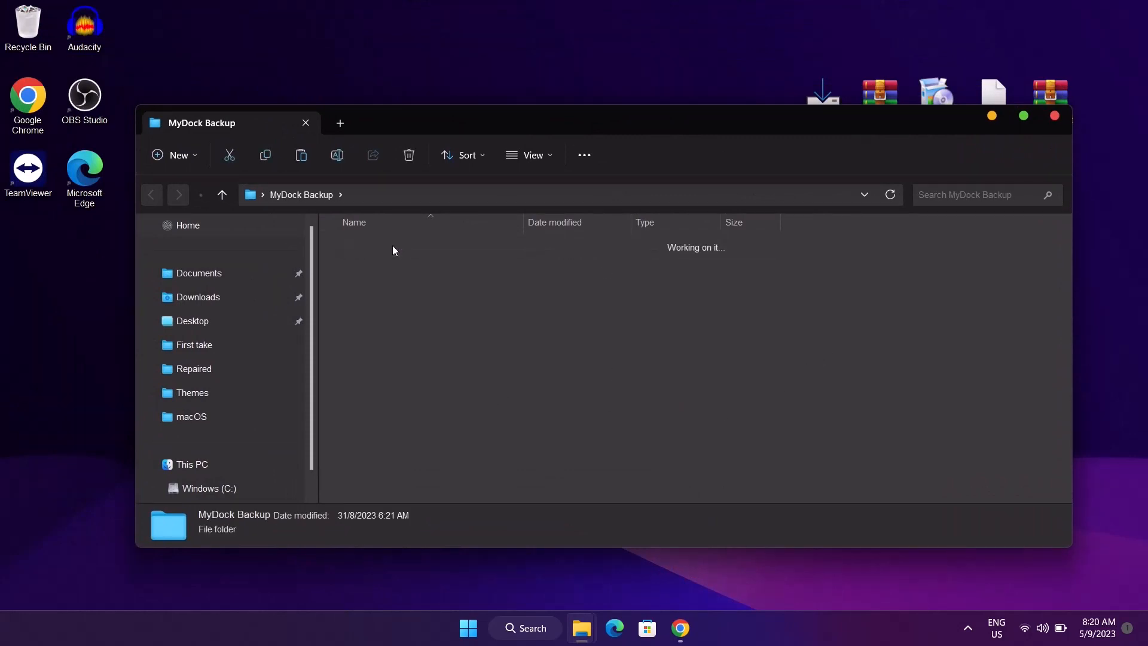
left_click_drag(383, 394, 404, 248)
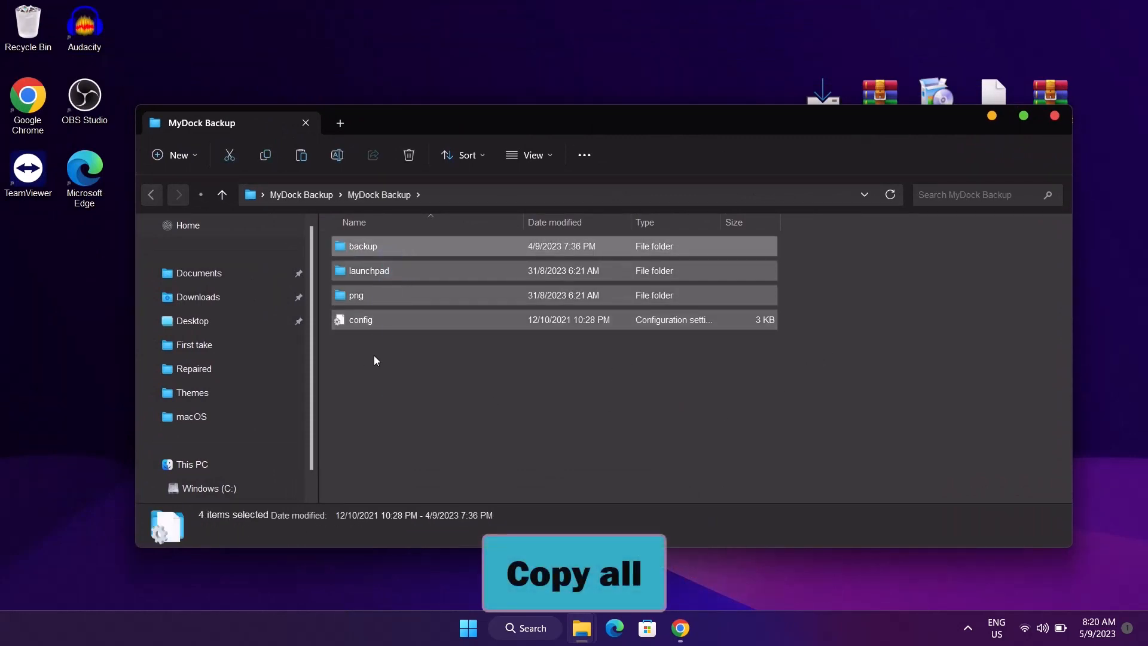
right_click(420, 250)
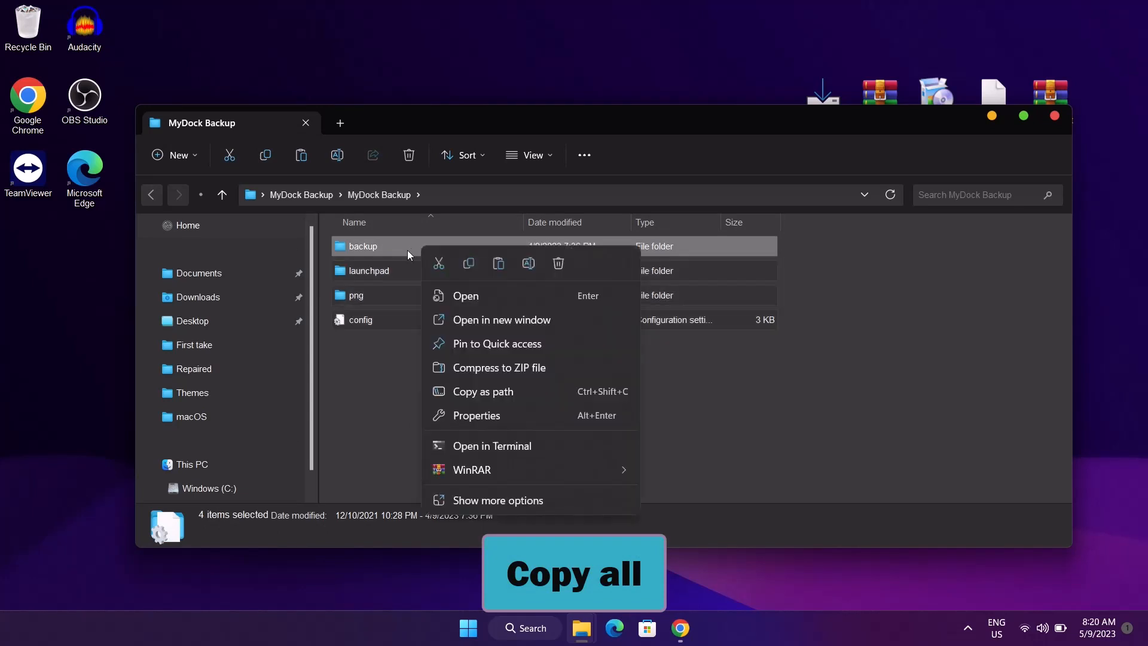
left_click(471, 264)
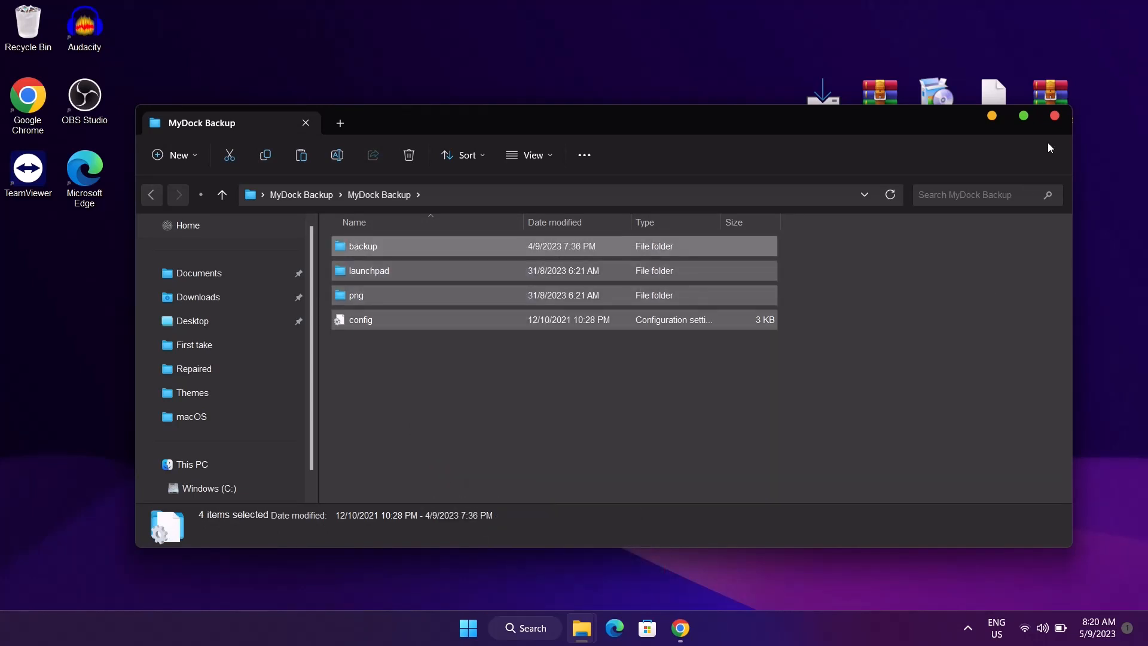
left_click(1056, 117)
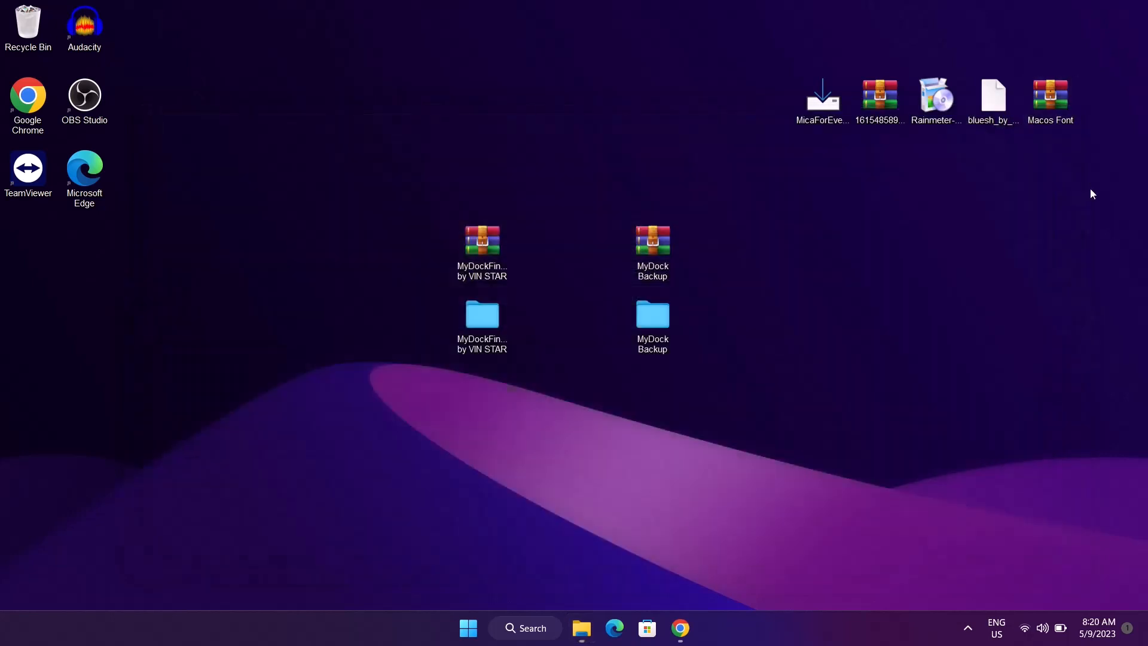
Paste the copied backup items into the MyDock folder inside MyDockFinder by VIN STAR.
double_click(486, 316)
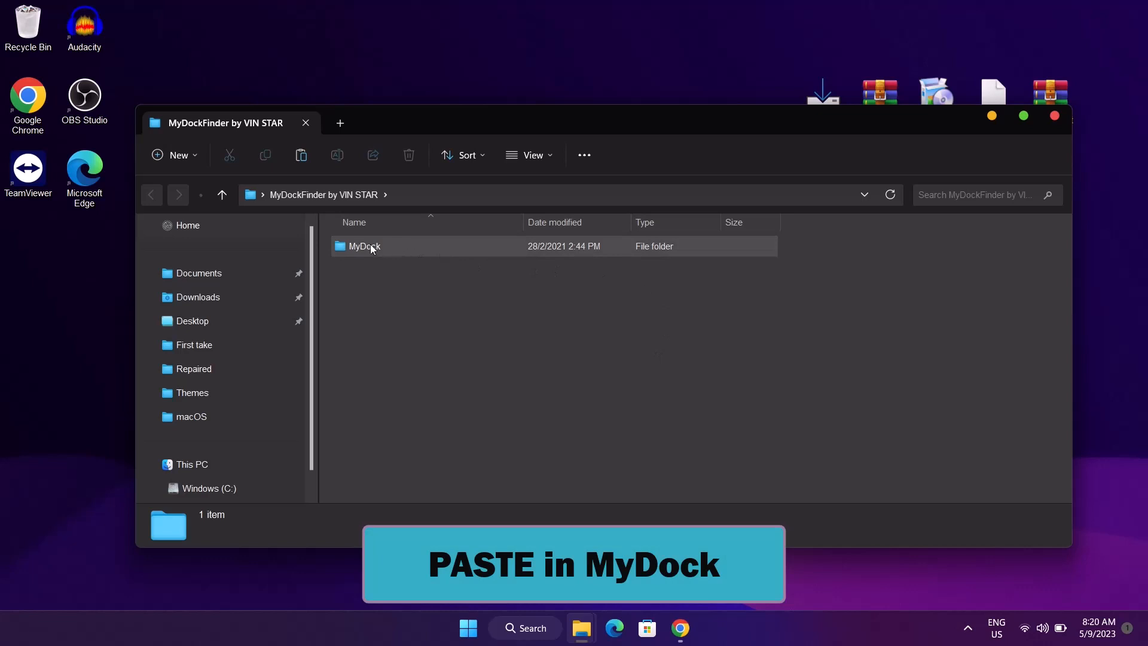
right_click(375, 248)
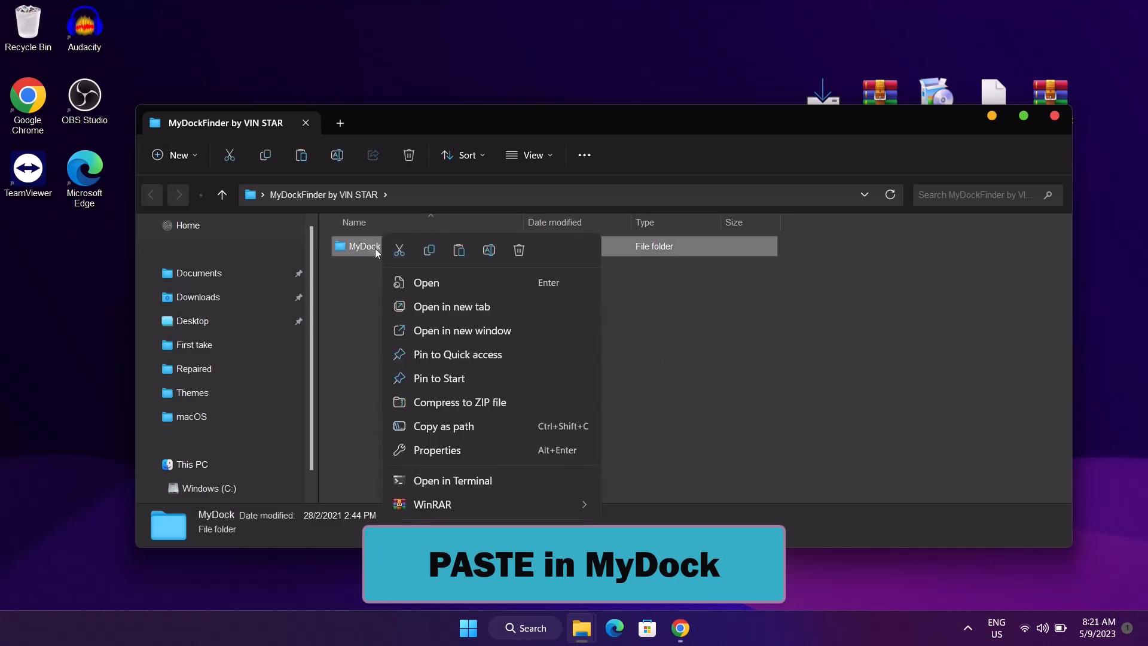
left_click(459, 251)
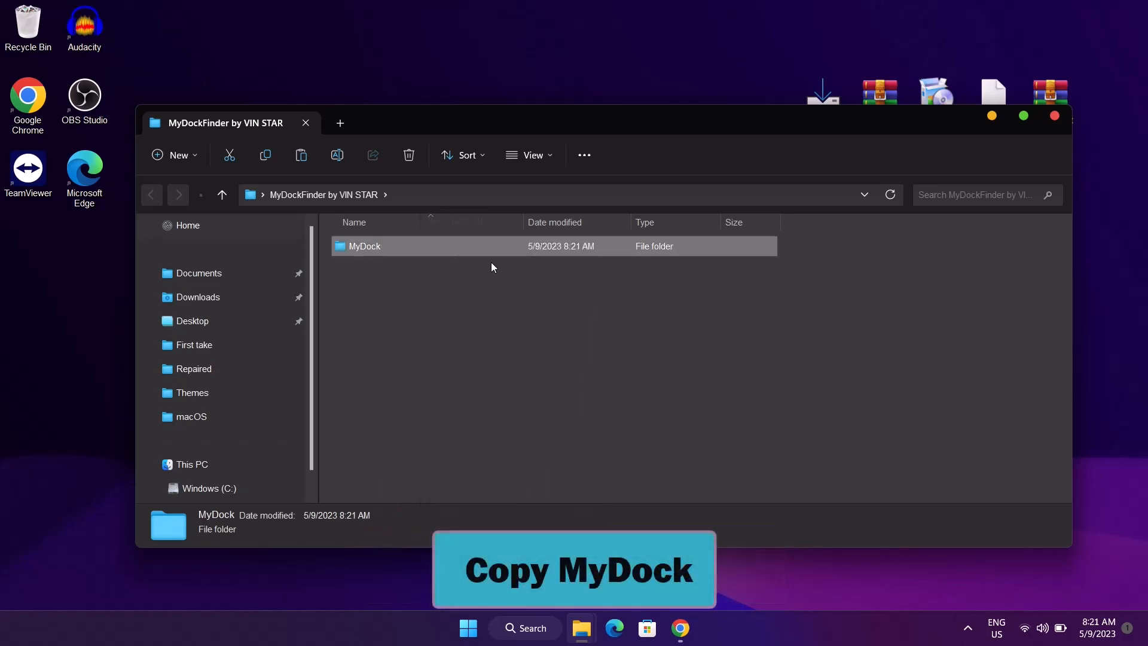
Copy the MyDock folder and paste it into the root of the Windows (C:) drive.
right_click(356, 246)
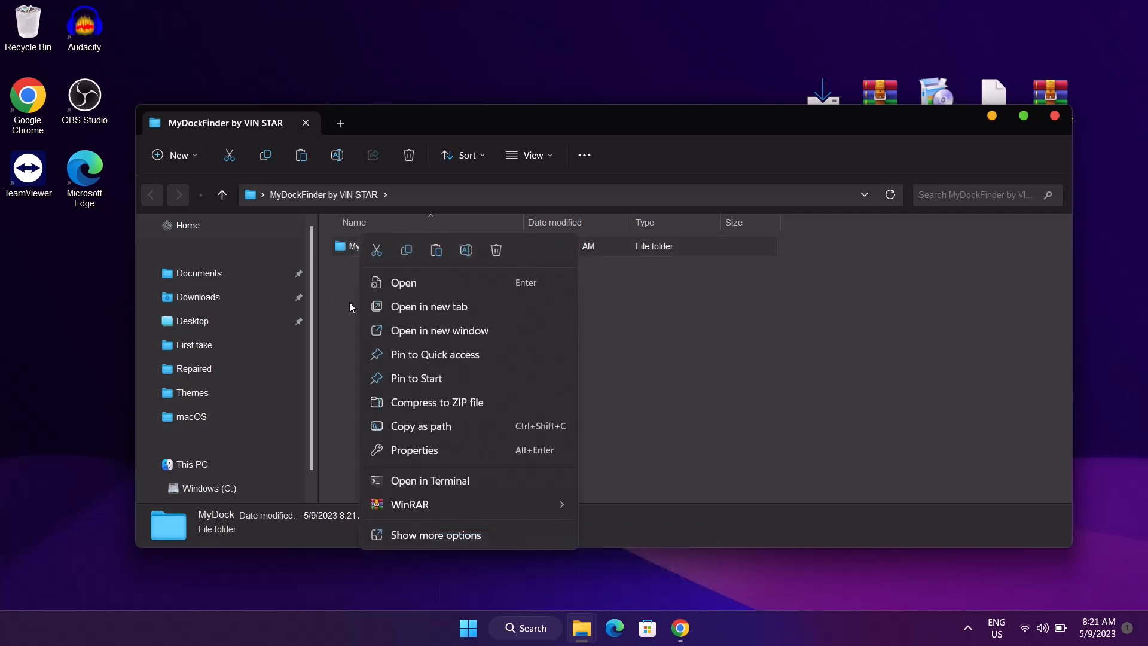
left_click(405, 253)
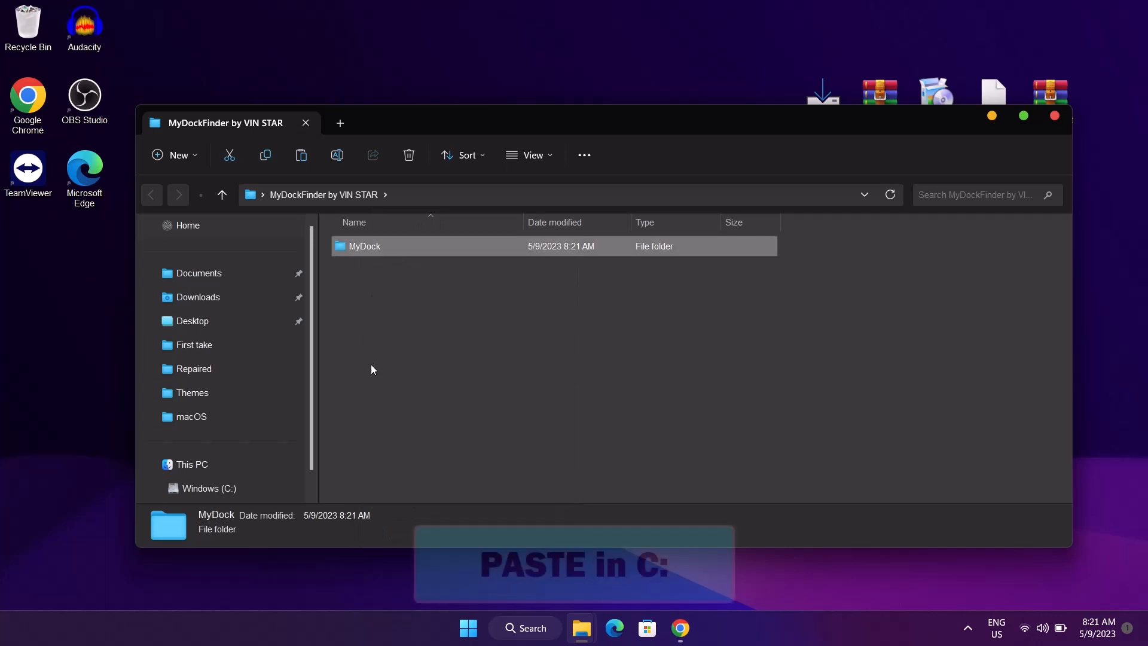
scroll(312, 345, "down", 1)
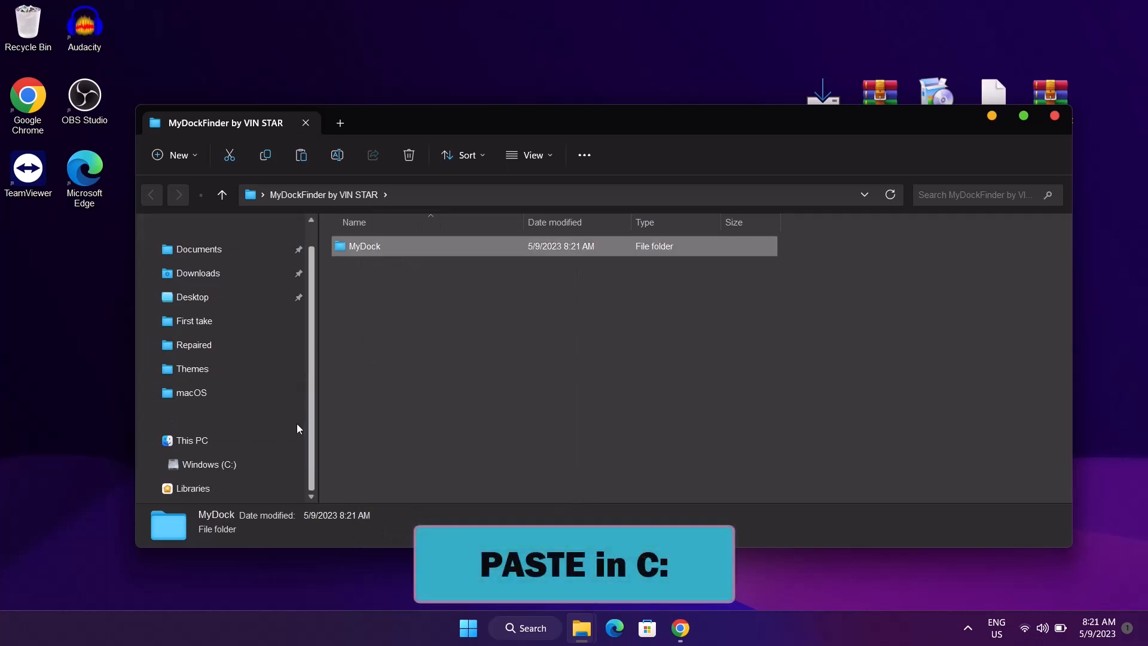
left_click(218, 468)
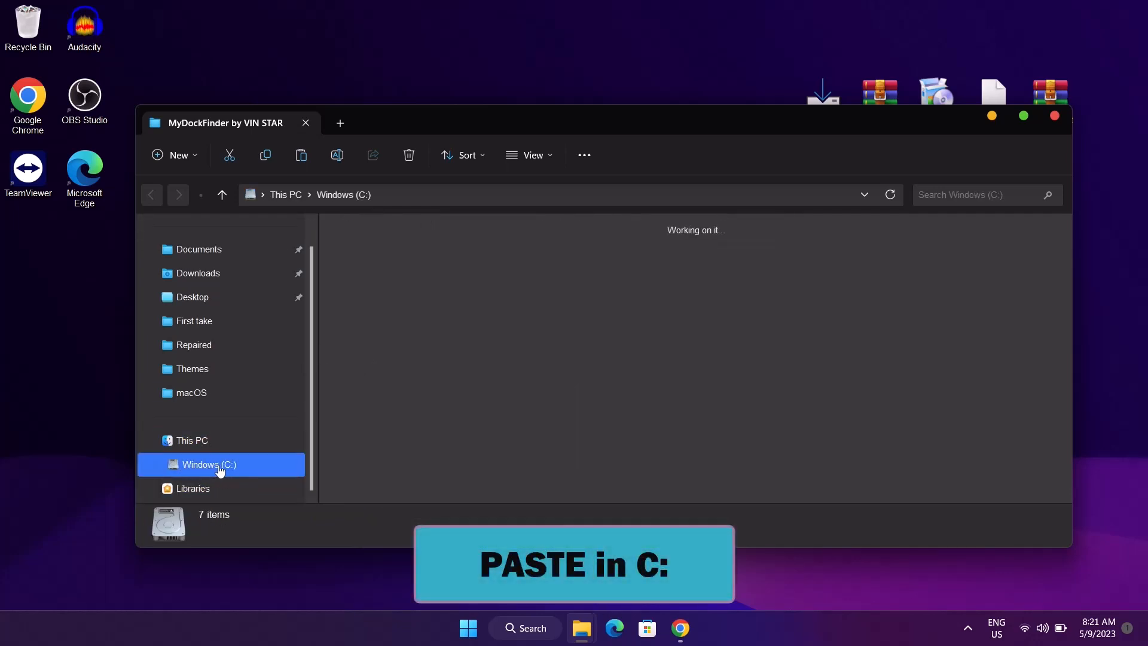
right_click(482, 359)
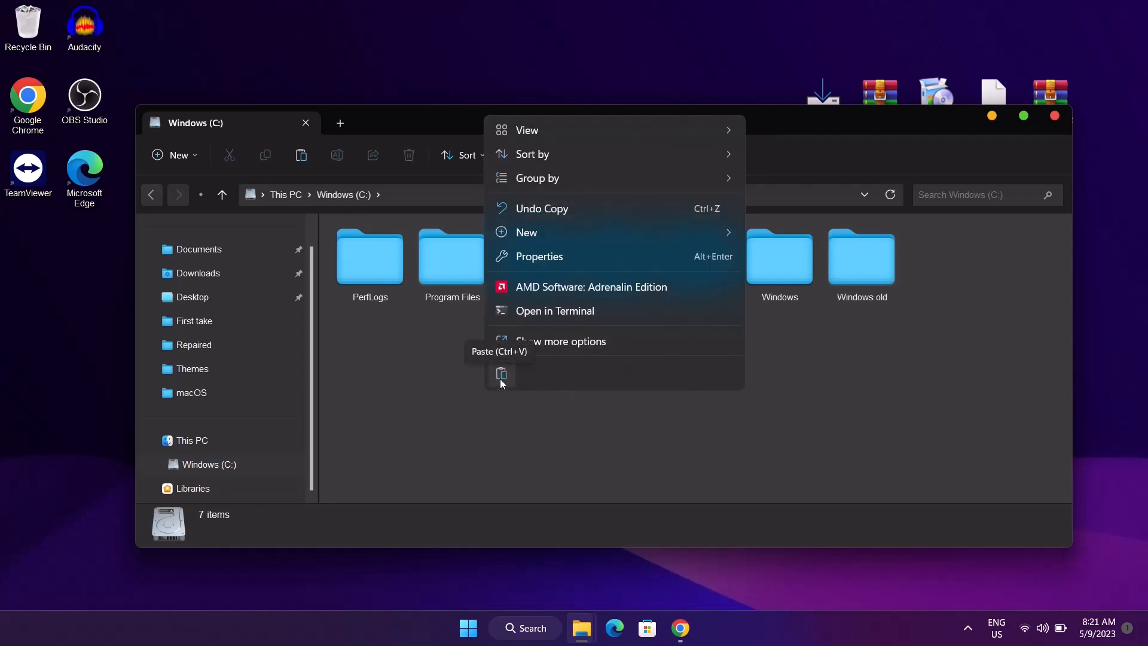
left_click(502, 377)
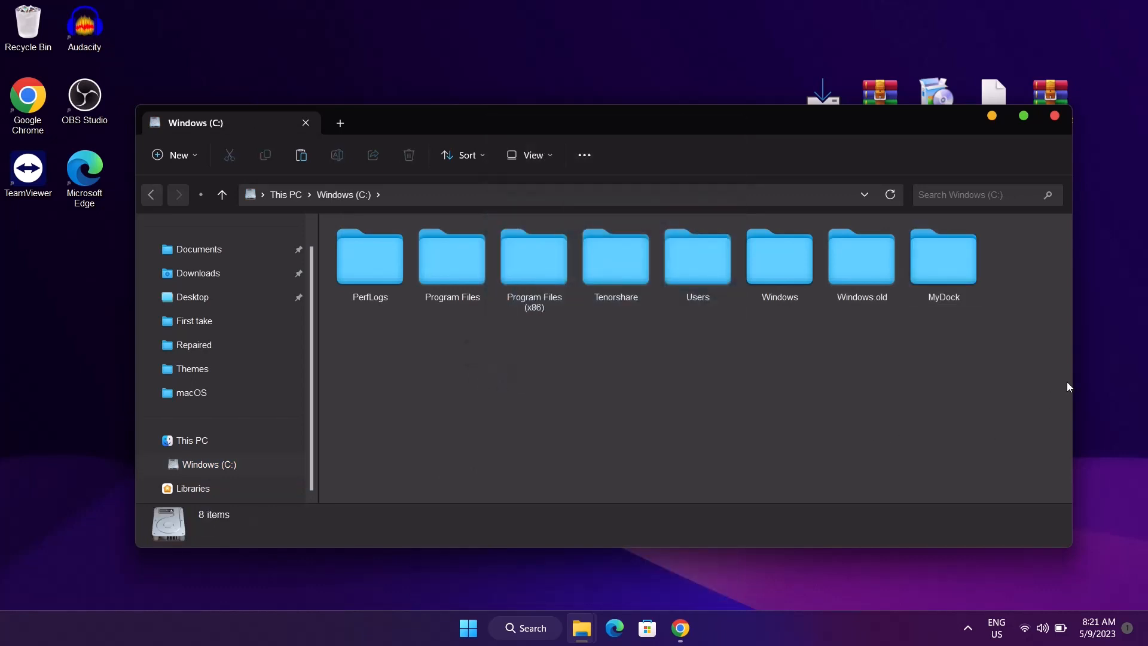
left_click_drag(1071, 379, 988, 388)
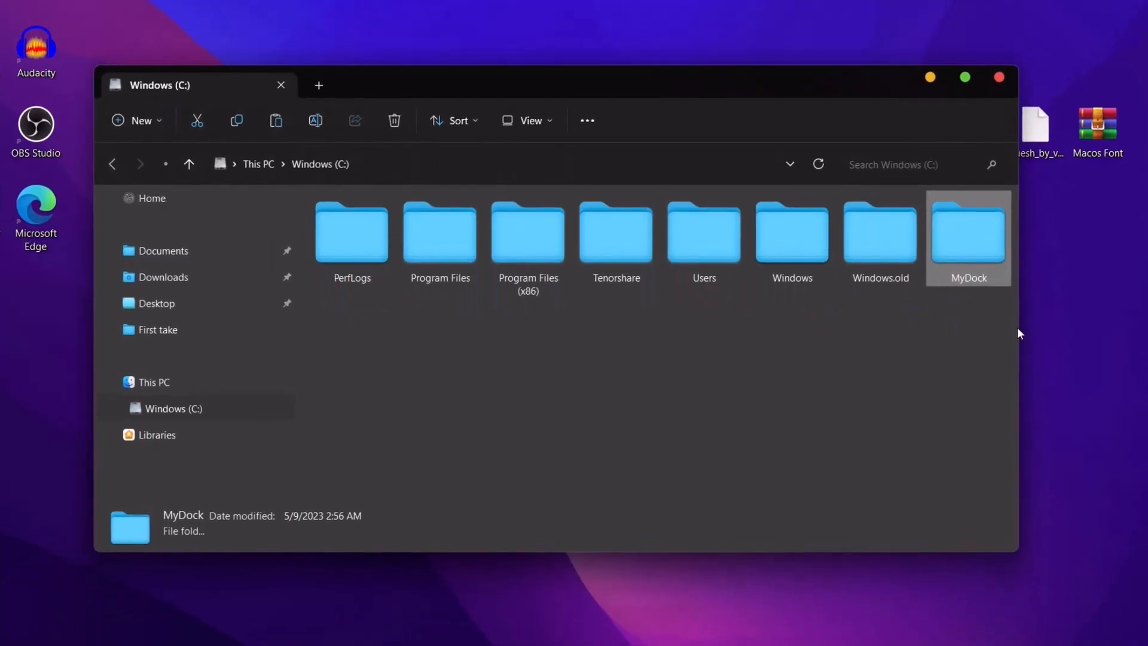
Delete the Chinese configuration file from the lang folder inside MyDock on the C: drive, and return to the MyDock folder.
double_click(957, 243)
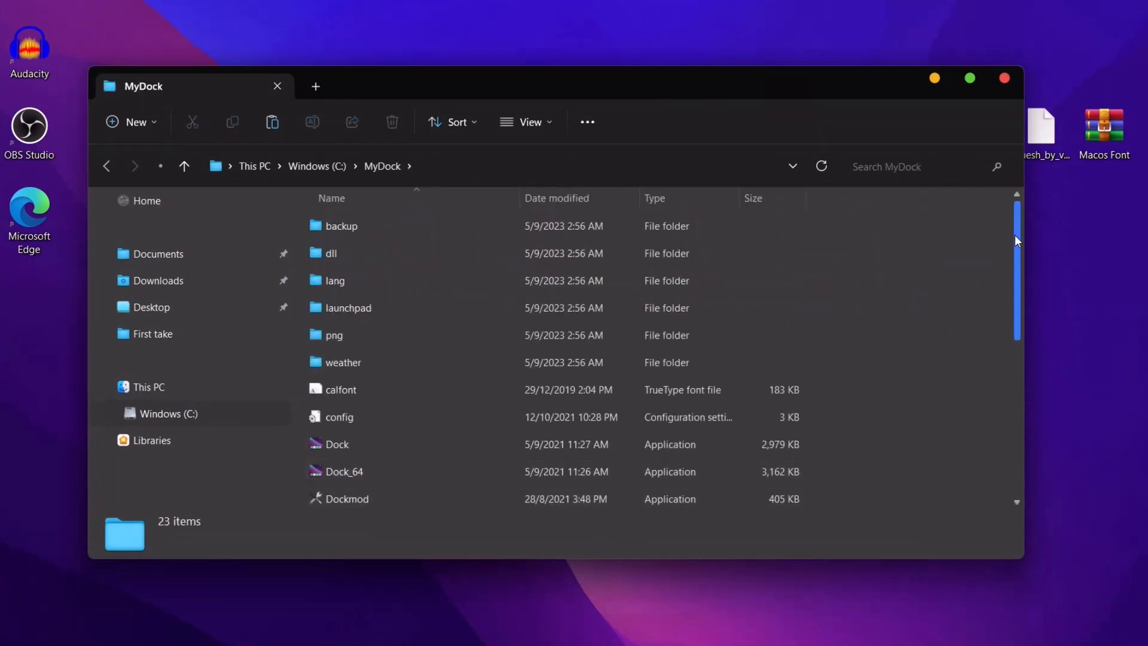
double_click(361, 282)
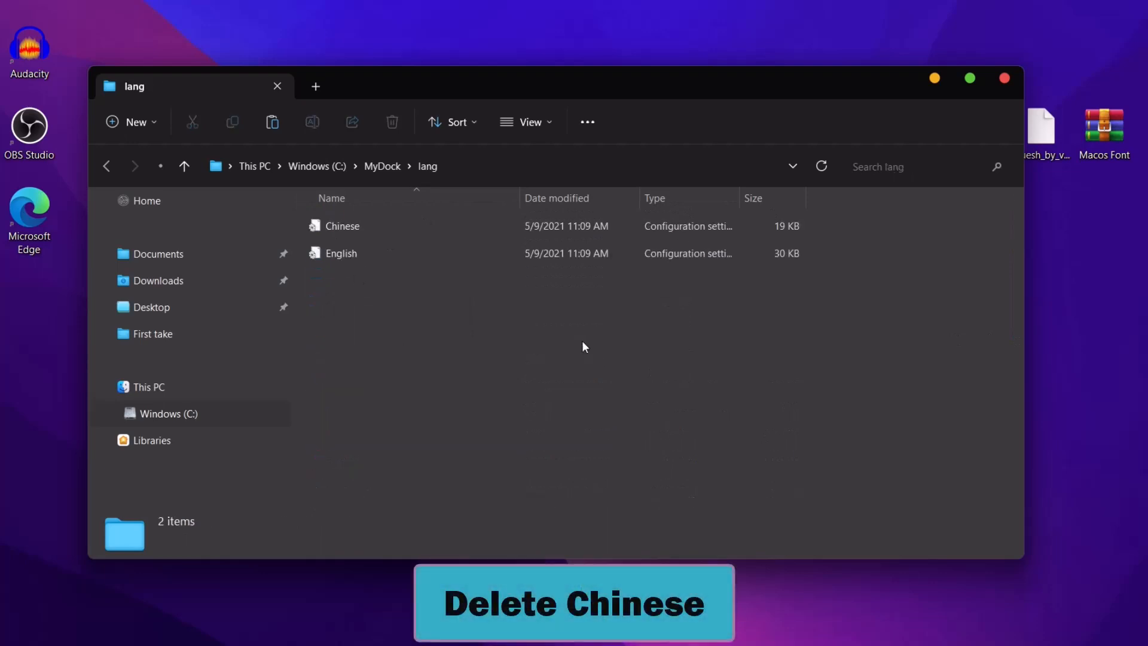
left_click(413, 227)
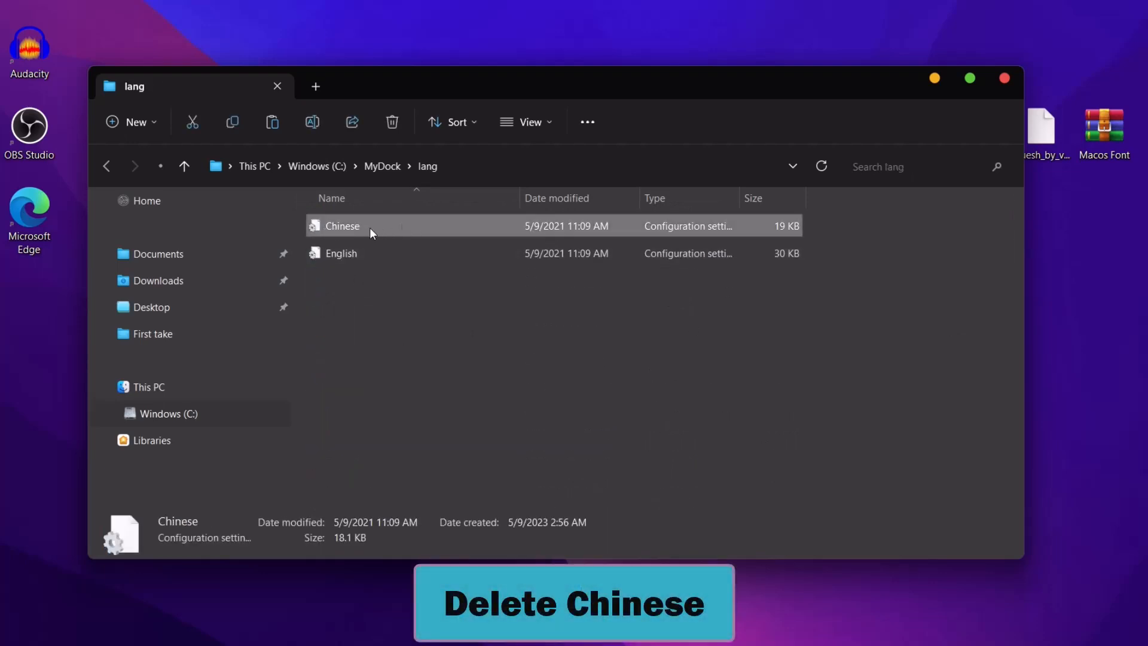
right_click(341, 226)
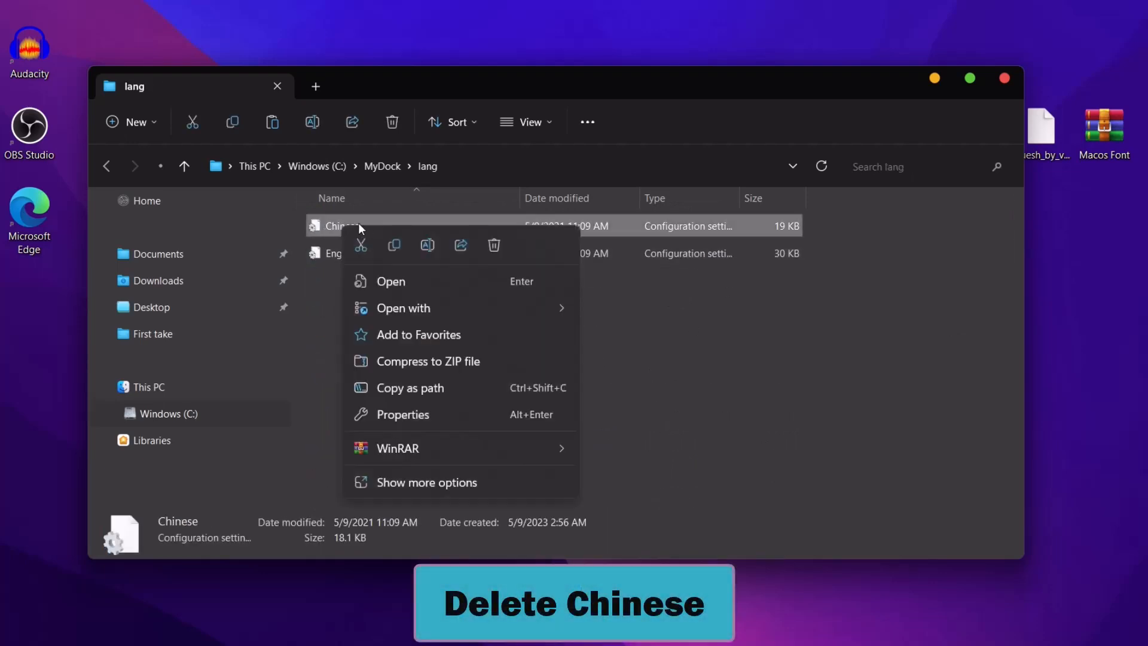
left_click(497, 248)
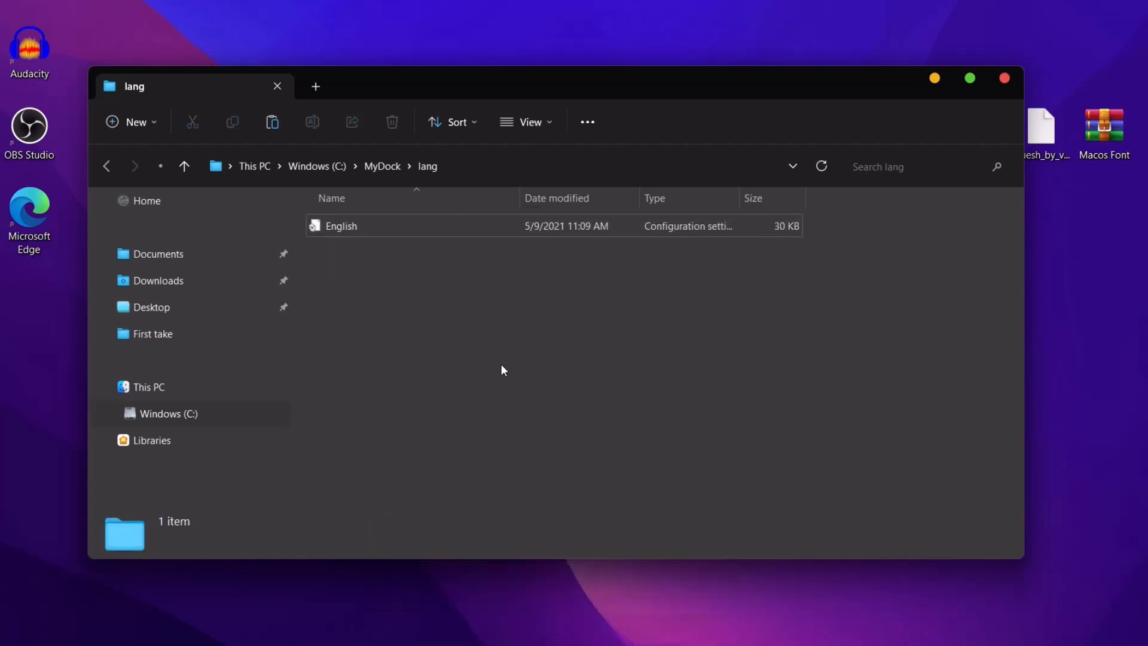
left_click(110, 163)
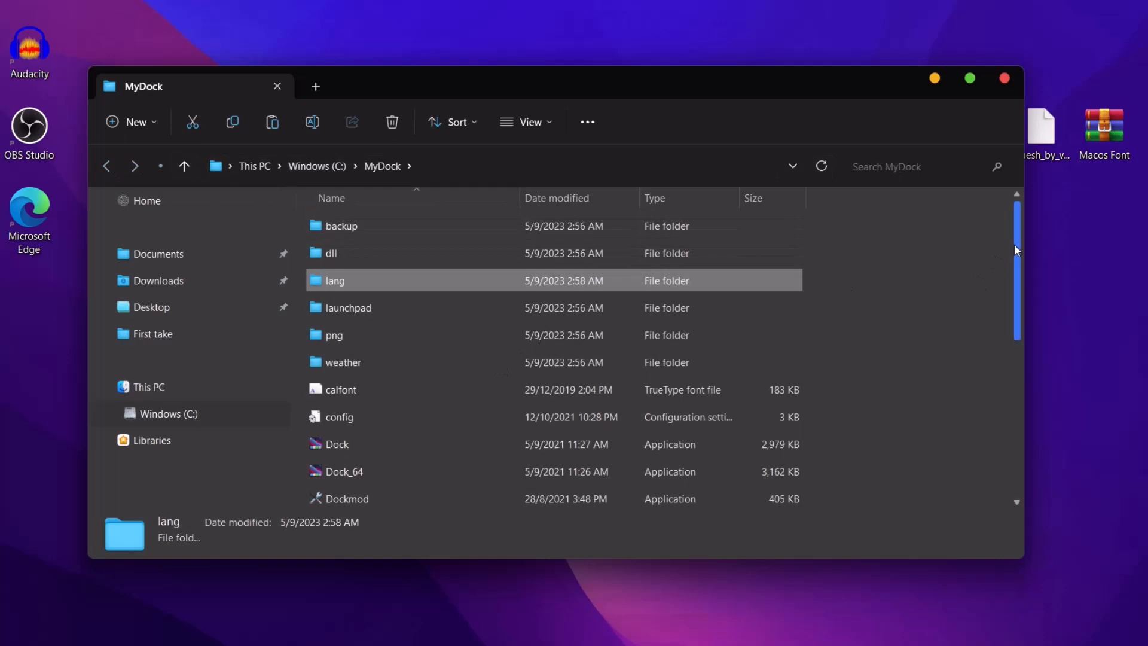
Try to install the VC_2015-2022.x64 redistributable from the MyDock folder, accepting the license terms, and close its setup window.
left_click_drag(1014, 244, 1003, 400)
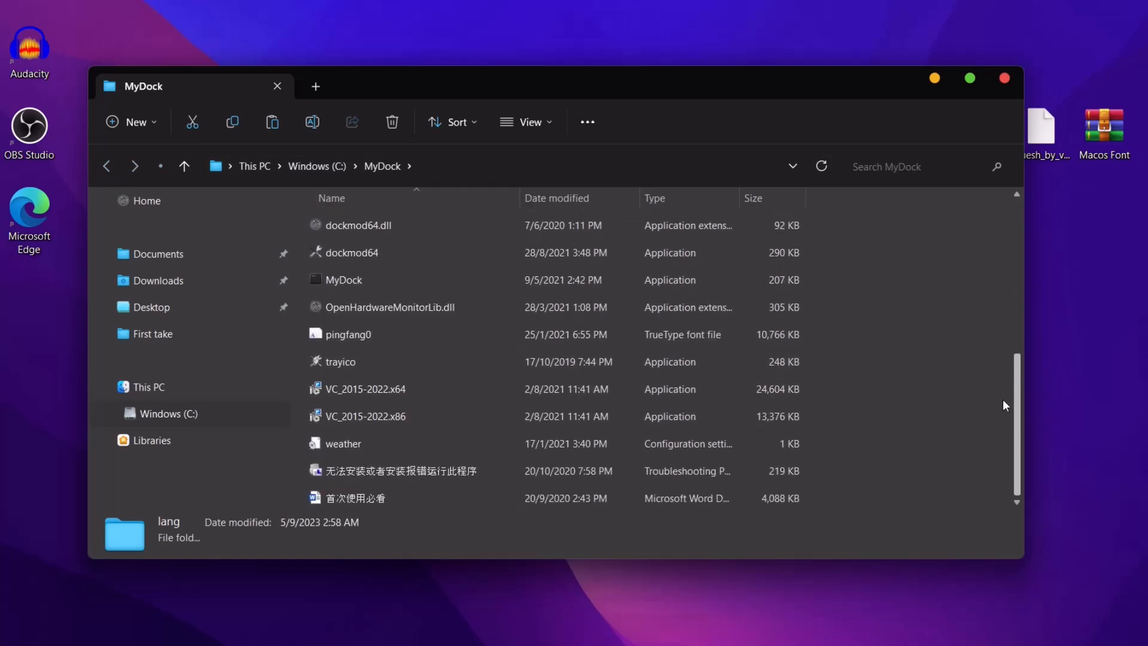
double_click(378, 390)
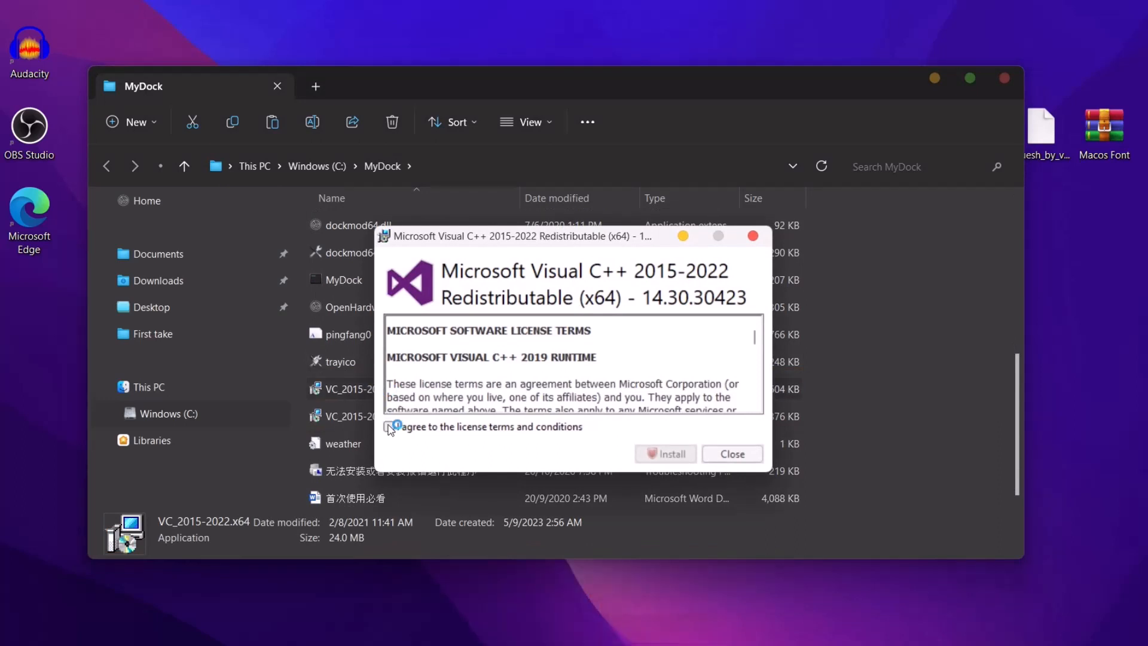
left_click(399, 429)
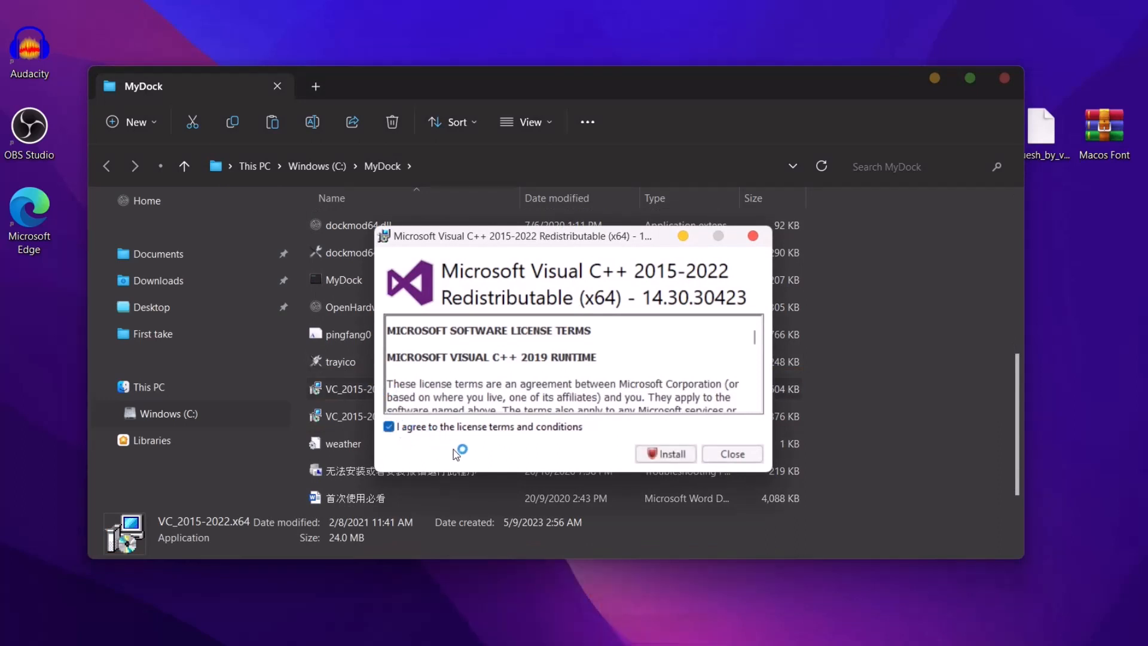
left_click(668, 456)
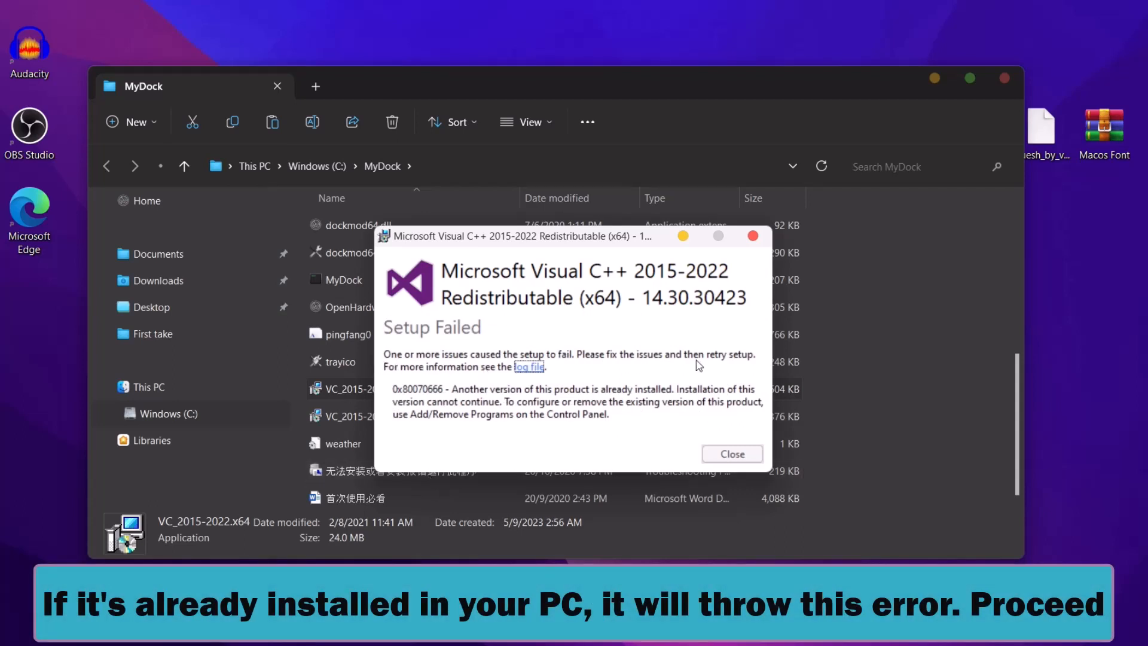
left_click(752, 237)
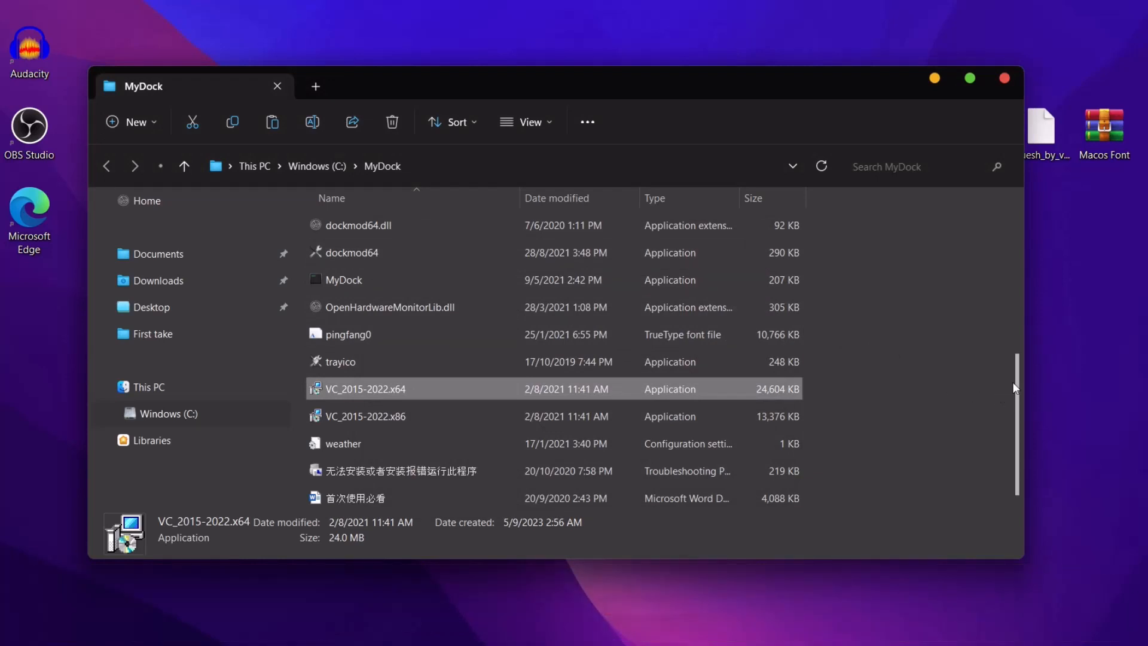
Run the Dock_64 application from the MyDock folder.
left_click_drag(1015, 387, 1008, 268)
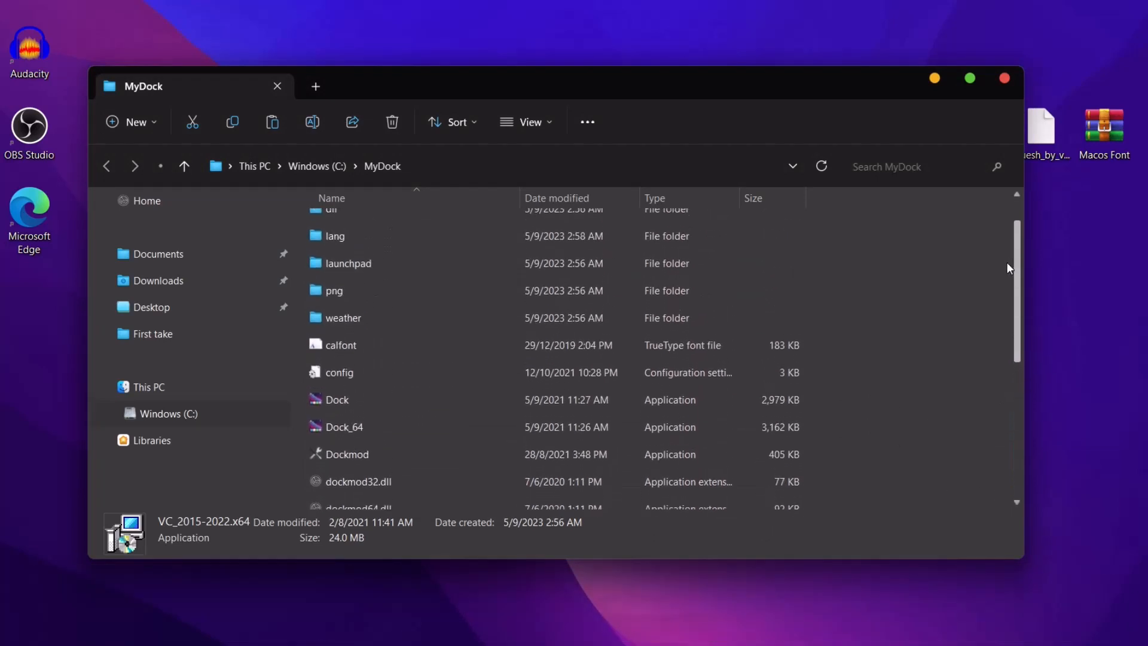
left_click(343, 428)
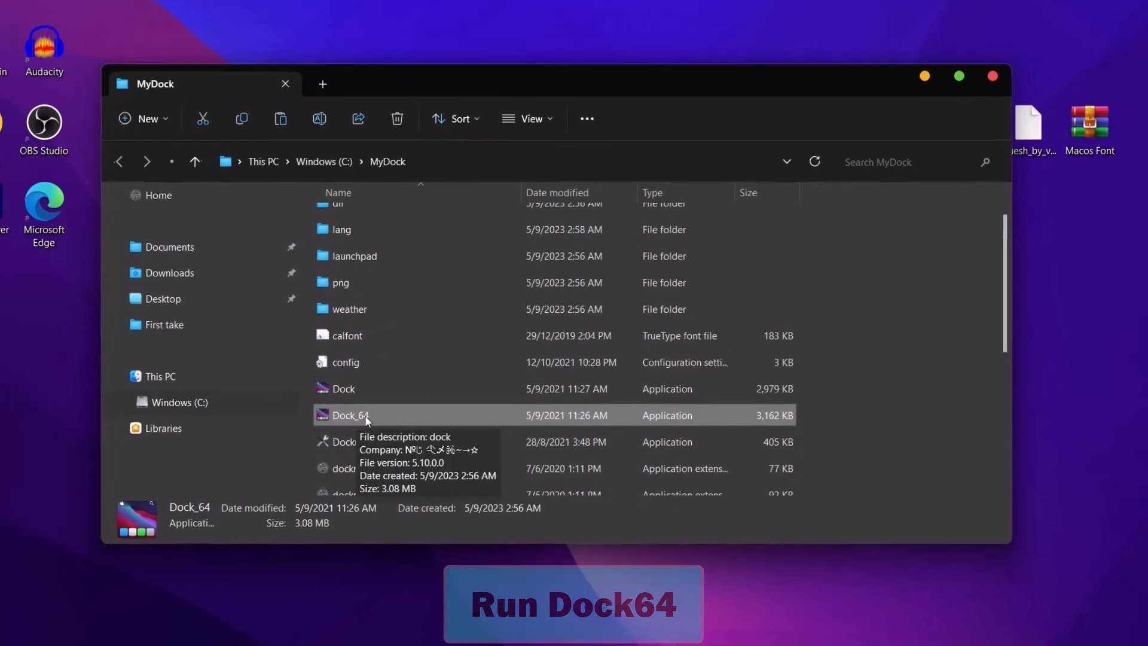
double_click(365, 415)
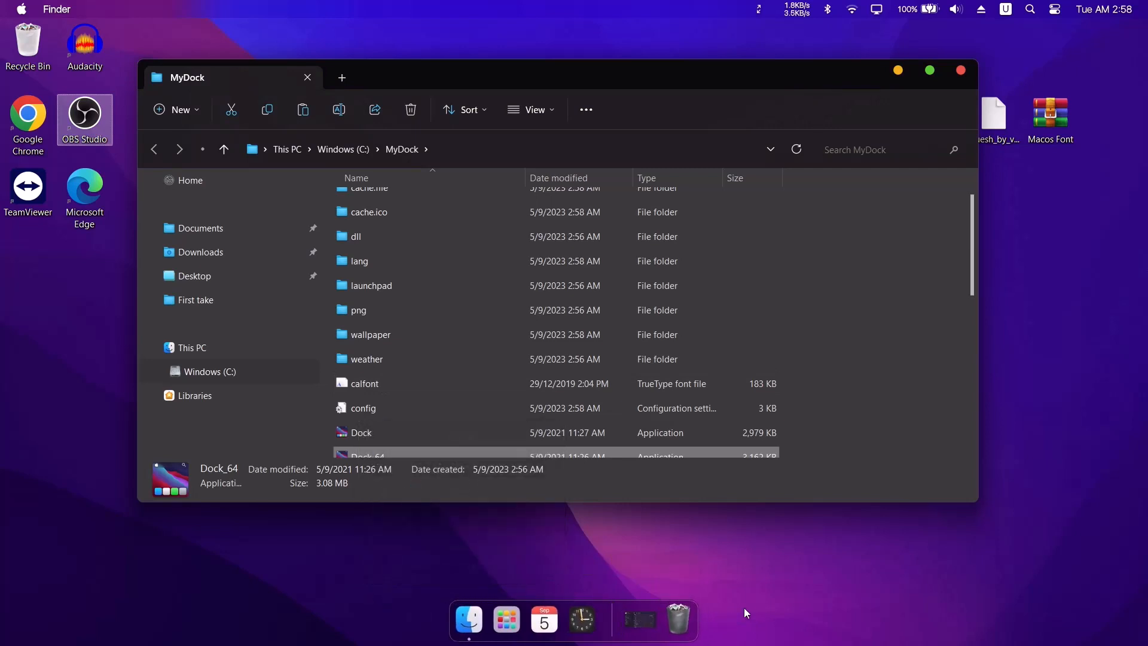
View the commands in the new Apple menu, dismiss it, and close the MyDock folder window.
left_click(22, 9)
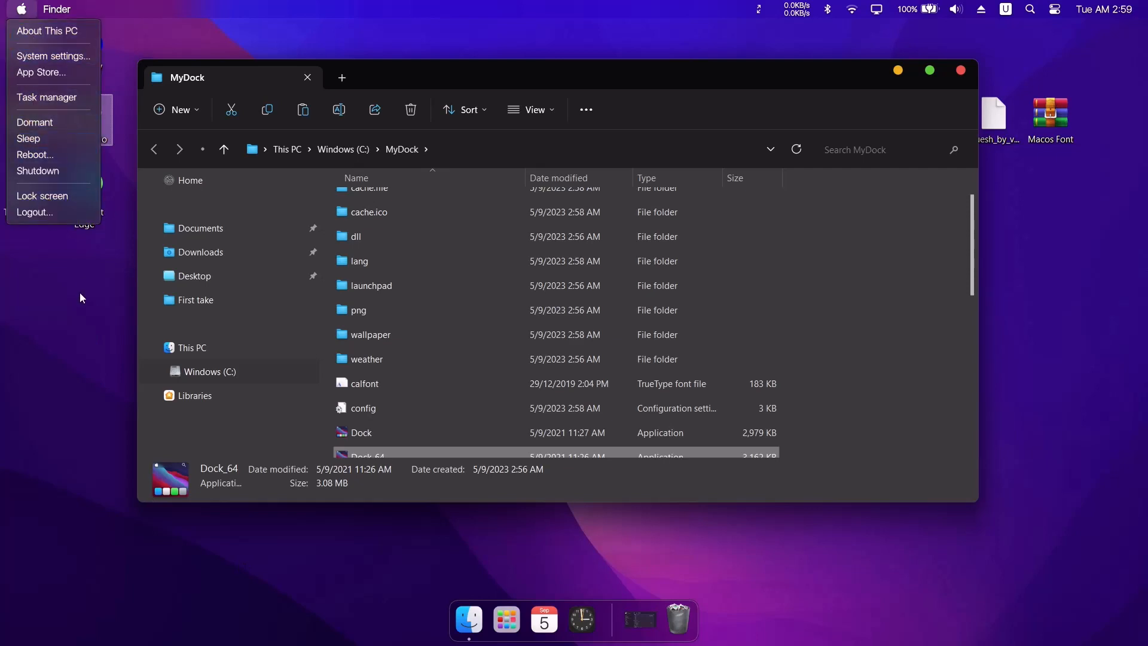
left_click(59, 344)
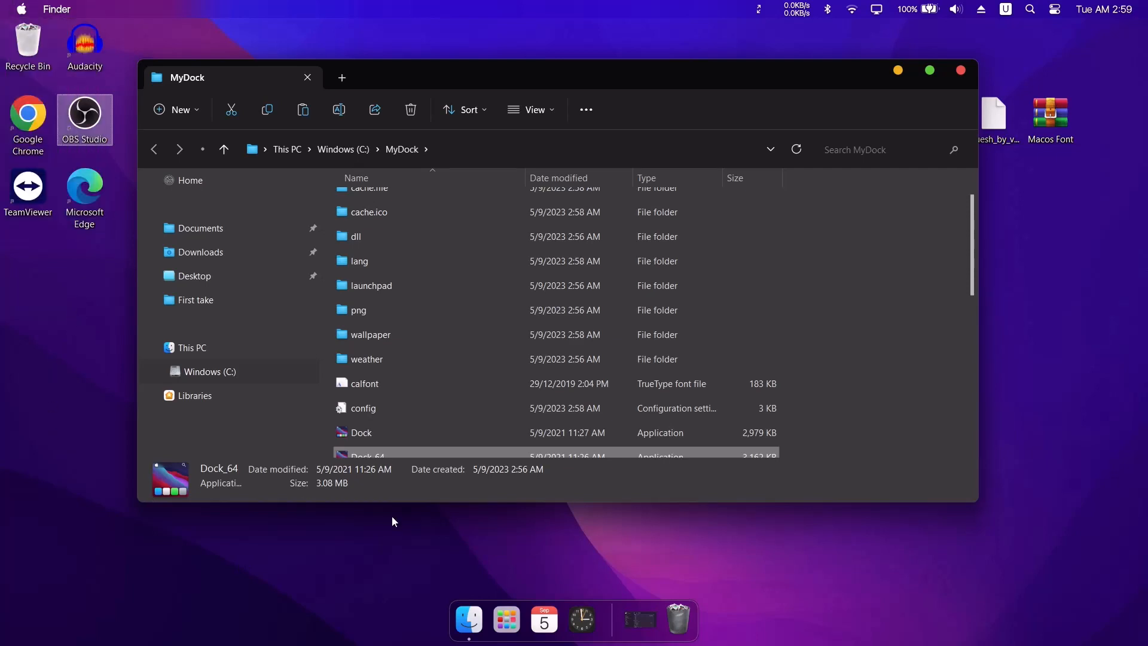
left_click(962, 71)
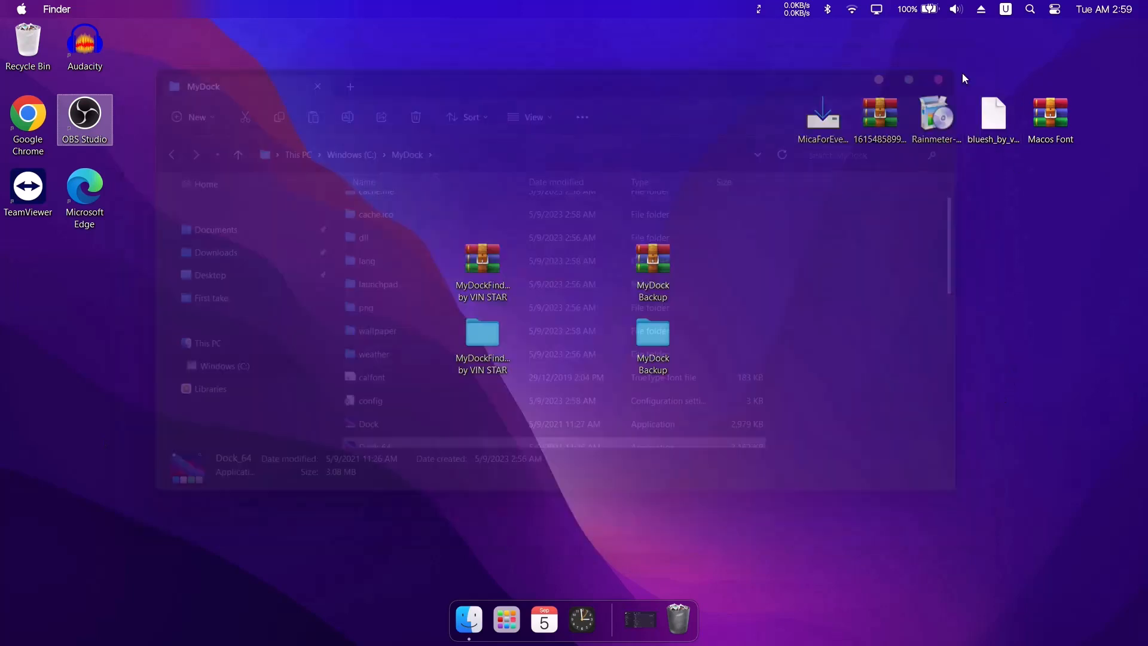
Open the MyDockFinder preferences from the dock and enable Auto start at boot in the global settings.
right_click(608, 609)
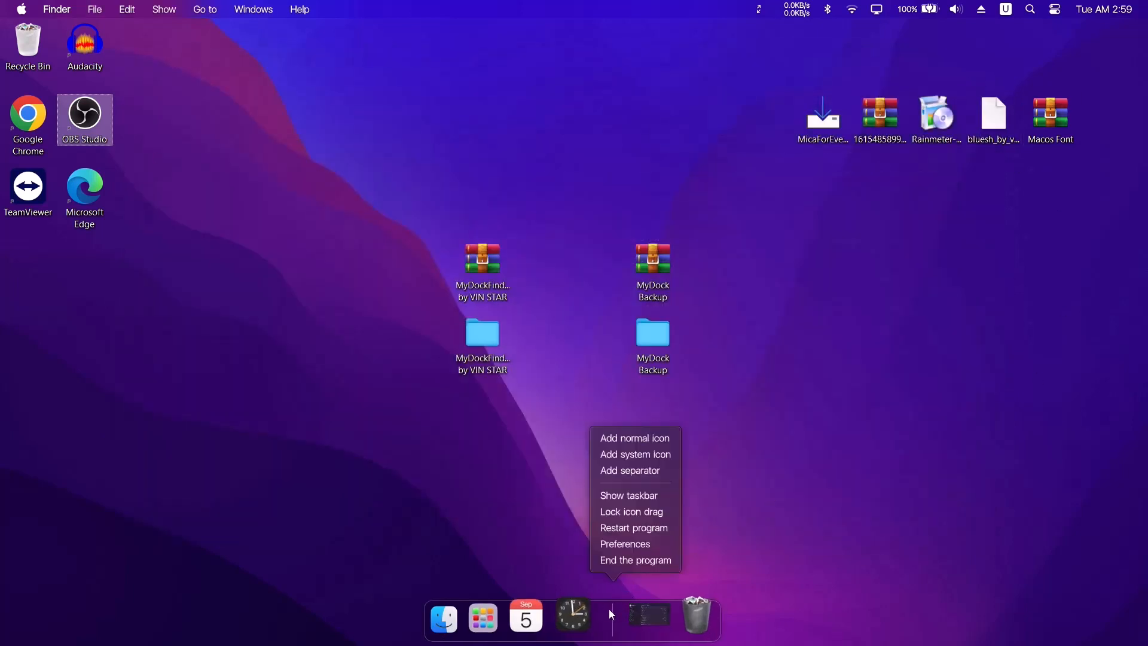
left_click(633, 546)
scroll(770, 274, "down", 2)
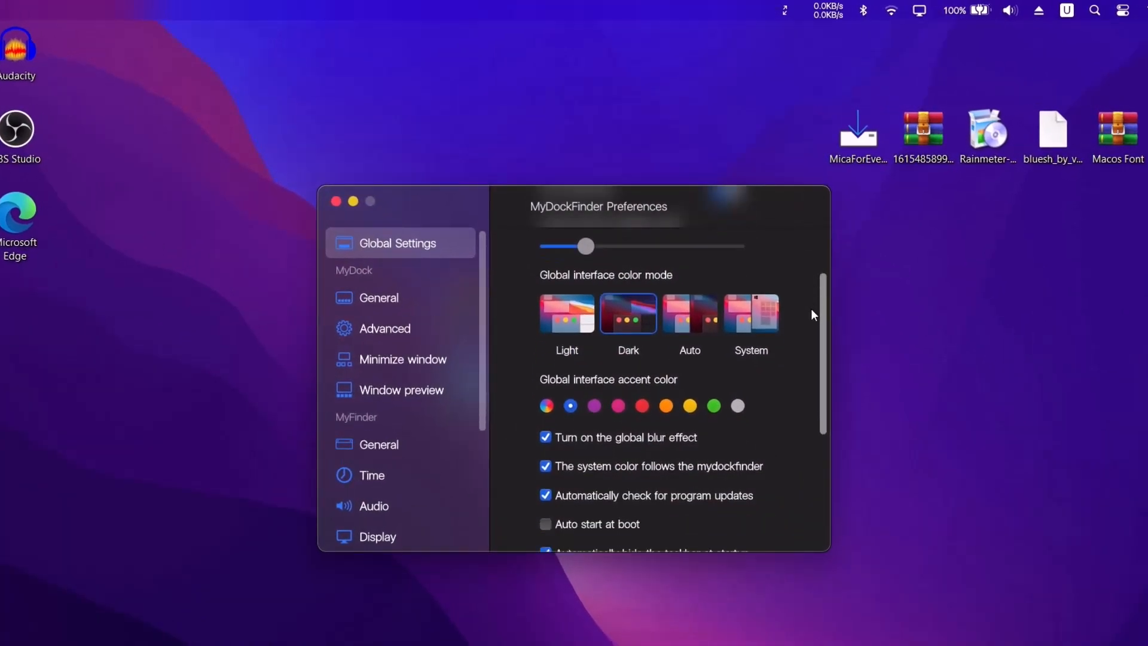
scroll(815, 316, "down", 3)
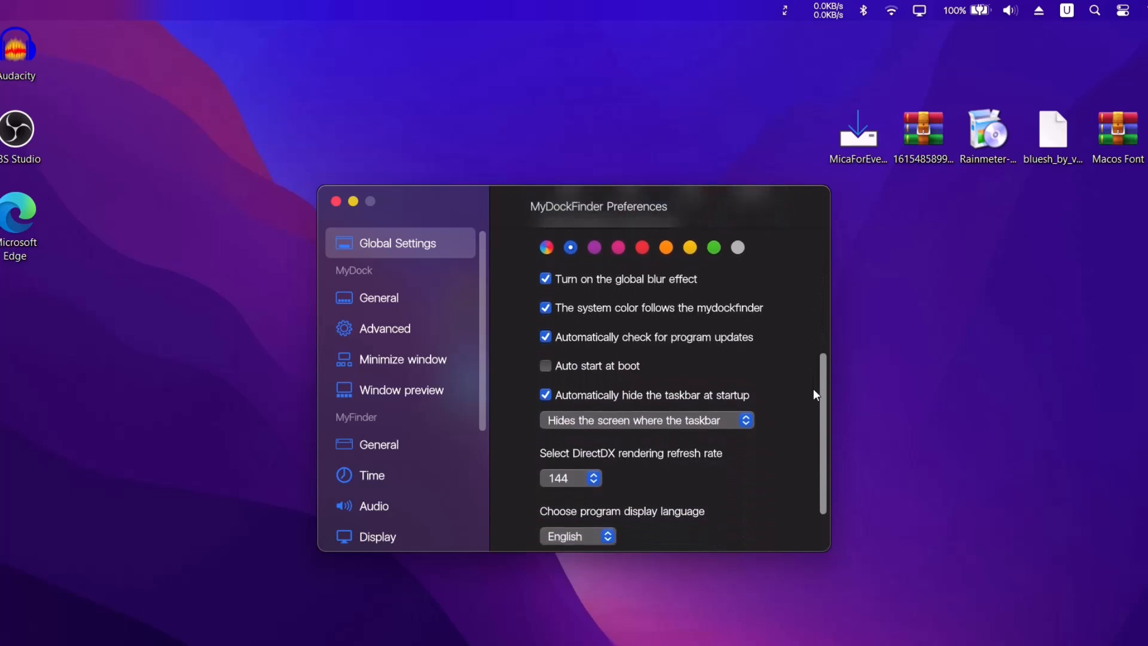
left_click(549, 365)
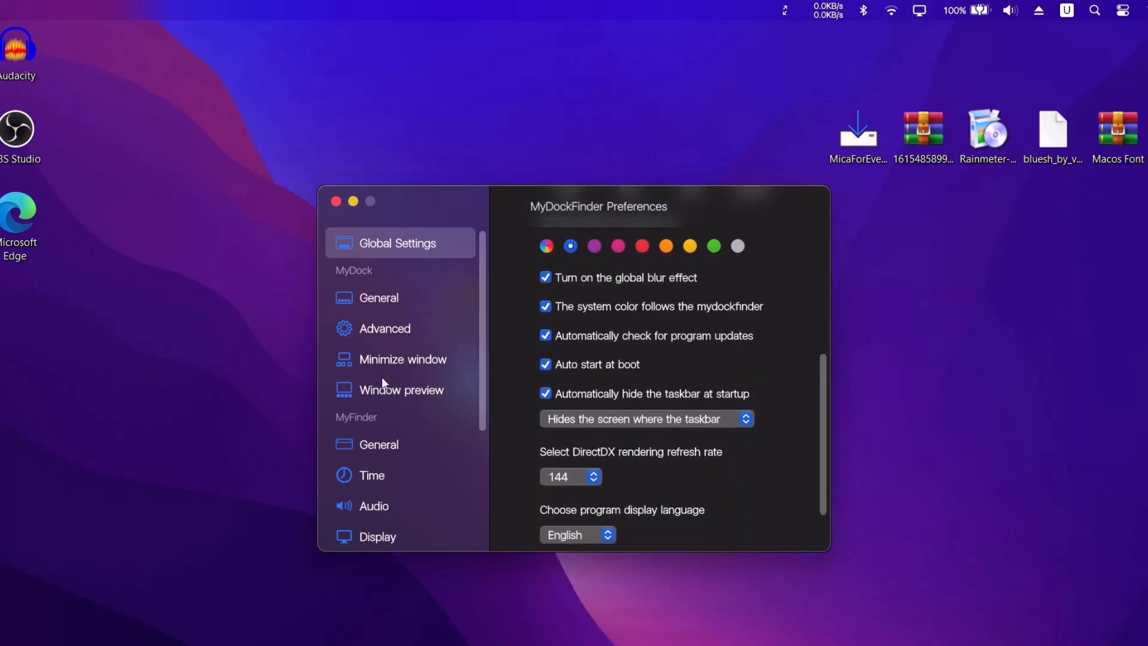
In the dock's window minimizing settings, set the special effect to Genie and the texture filtering method to POINT.
left_click(412, 367)
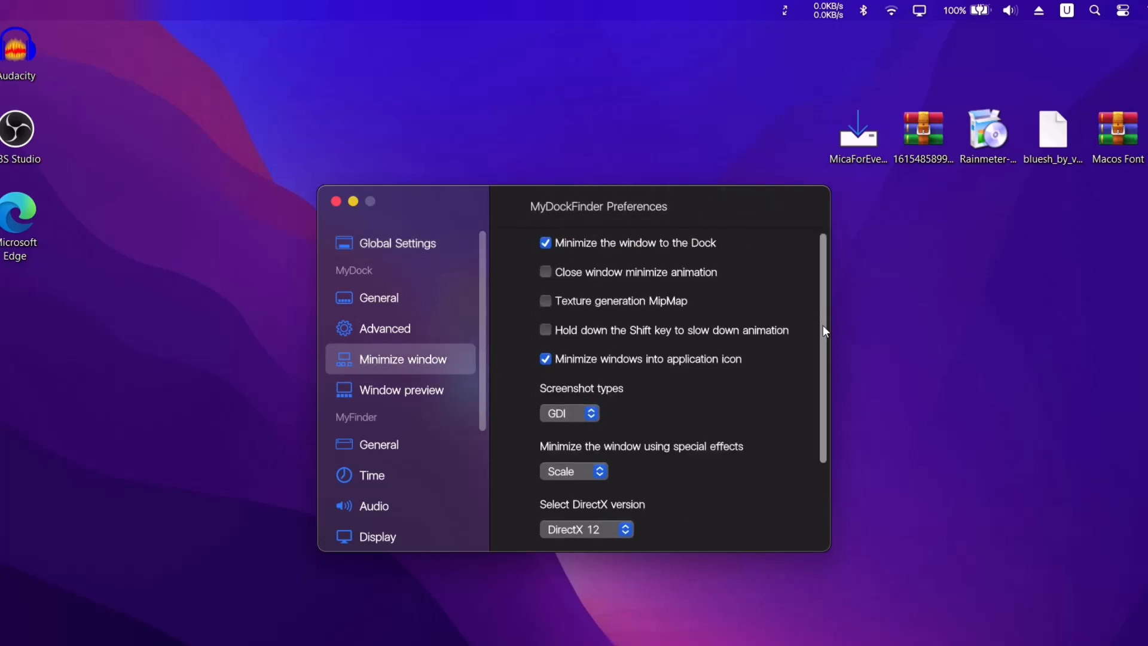
left_click_drag(825, 327, 814, 394)
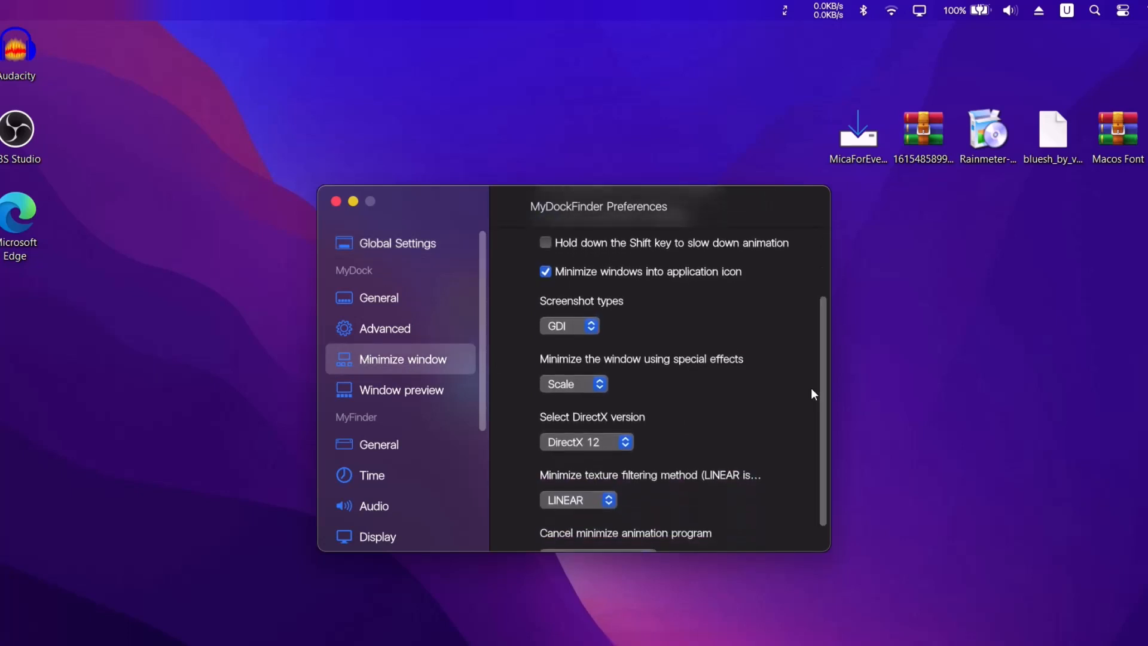
left_click(600, 386)
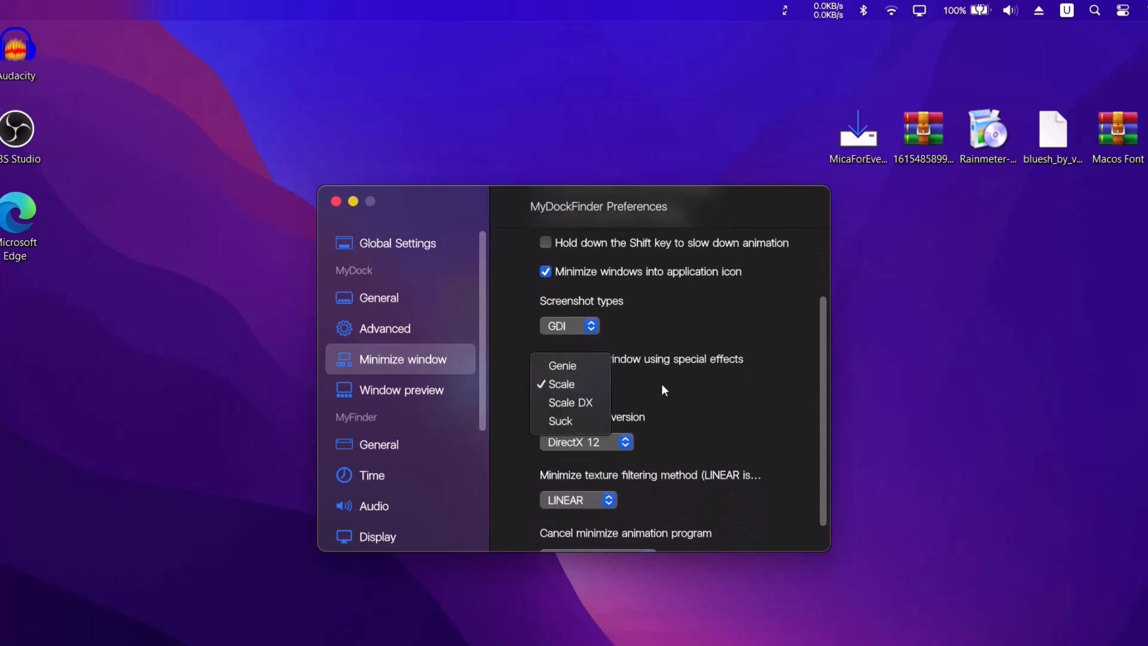
left_click(571, 372)
left_click_drag(826, 372, 827, 400)
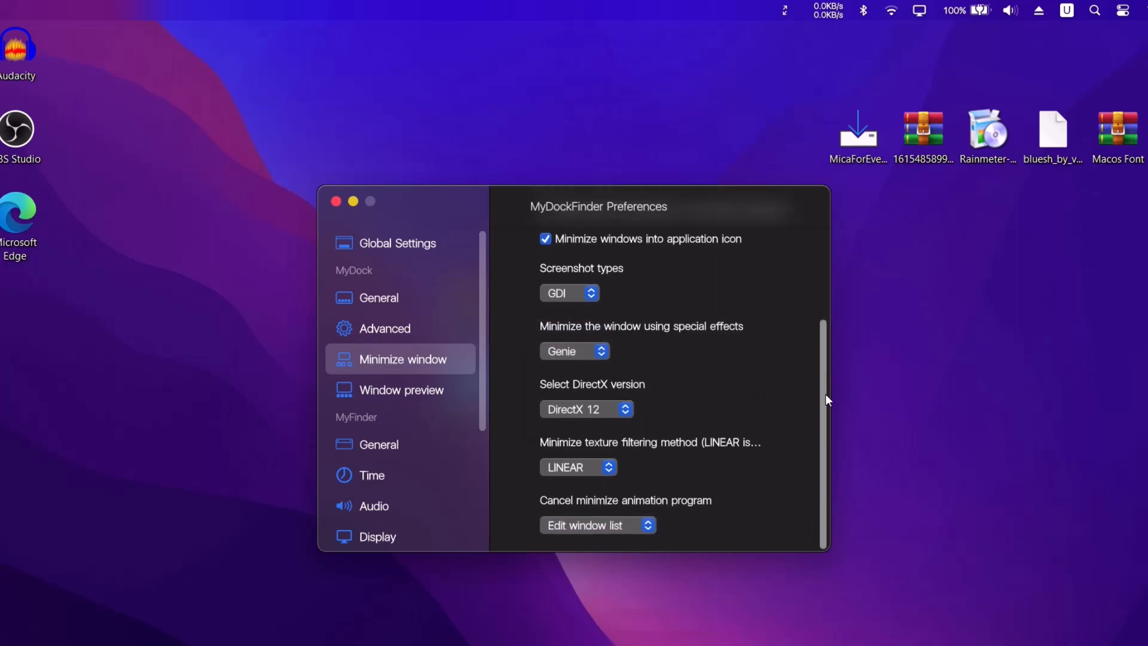
left_click(609, 468)
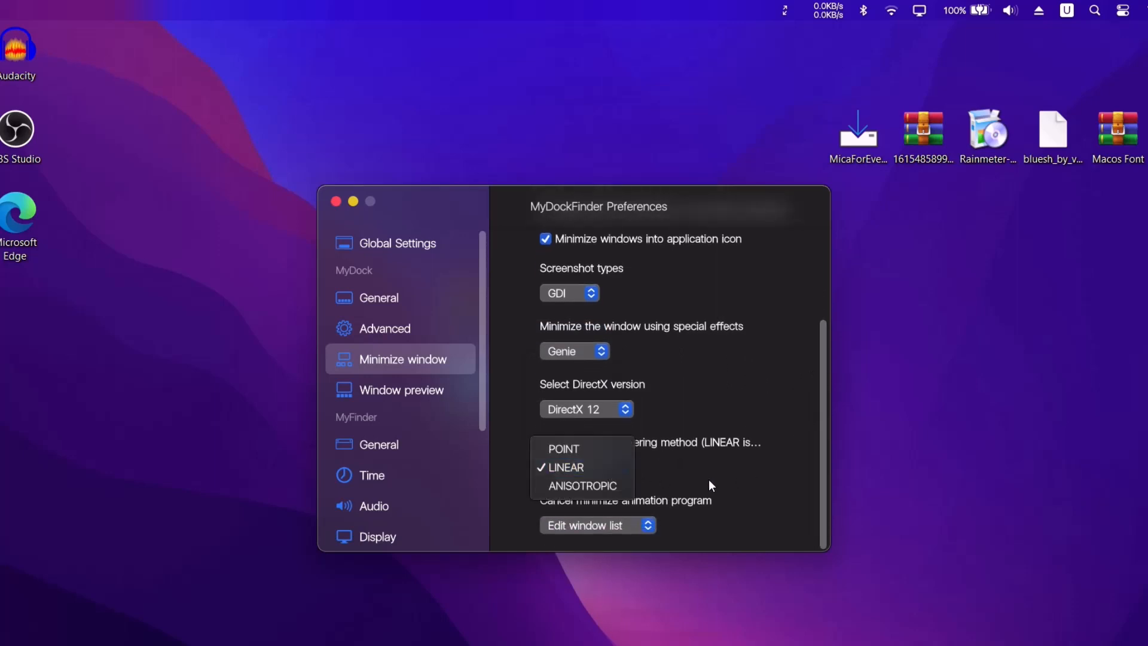
left_click(591, 455)
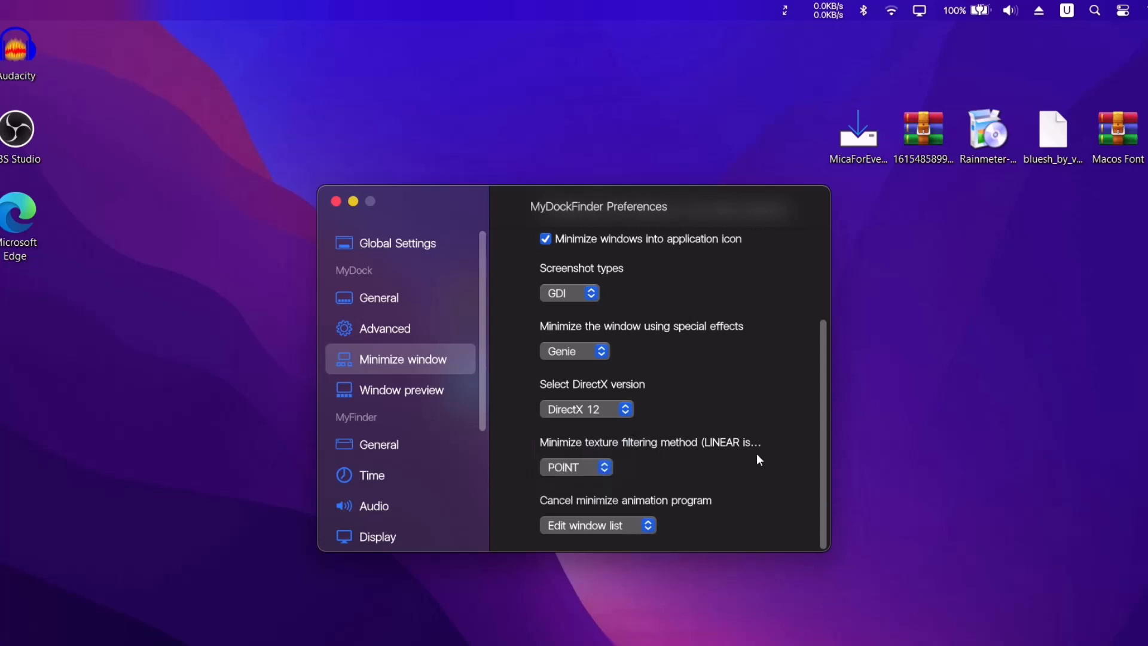
Restore the TechDoings Mac Dock icon backup in the dock's advanced settings and restart the program.
left_click(395, 331)
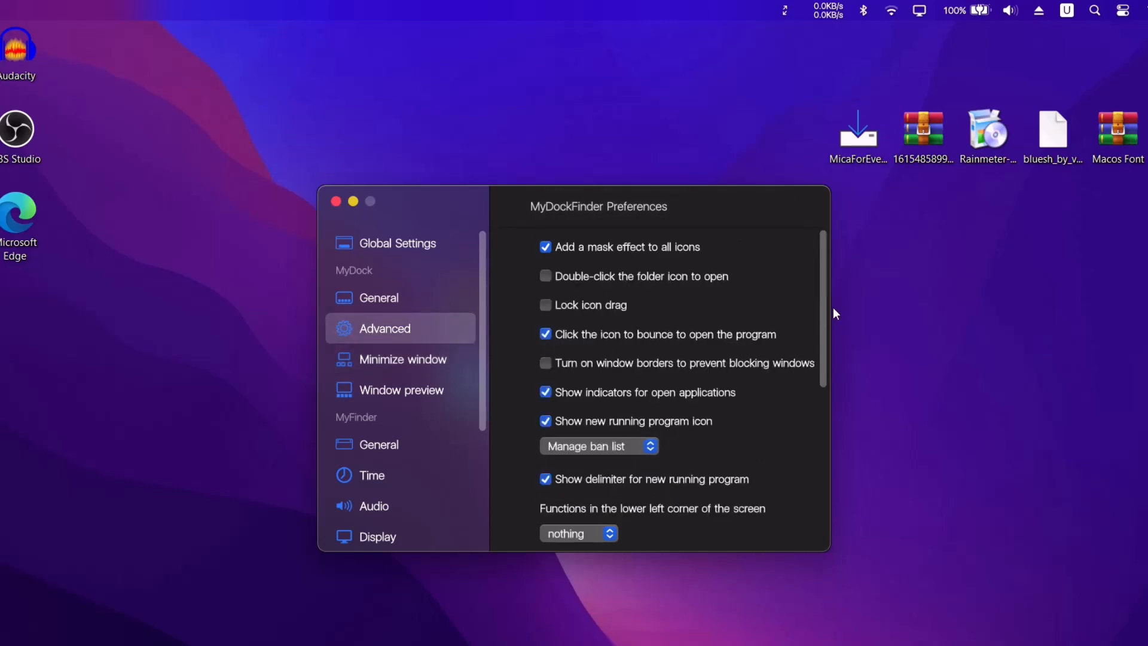
left_click_drag(821, 323, 817, 532)
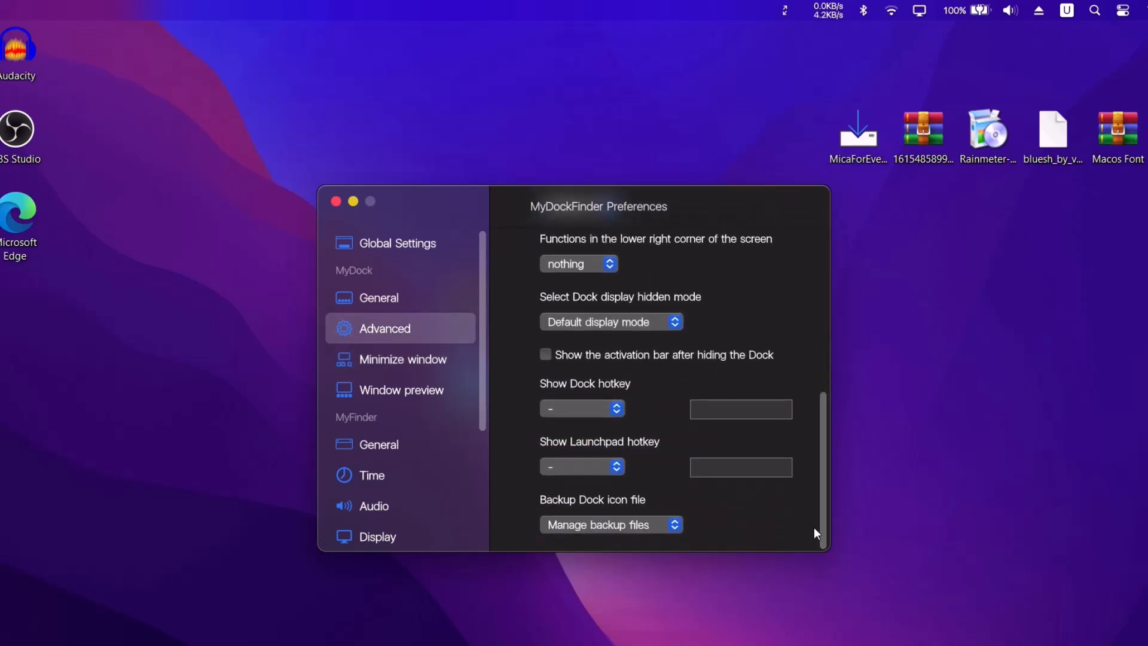
left_click(675, 526)
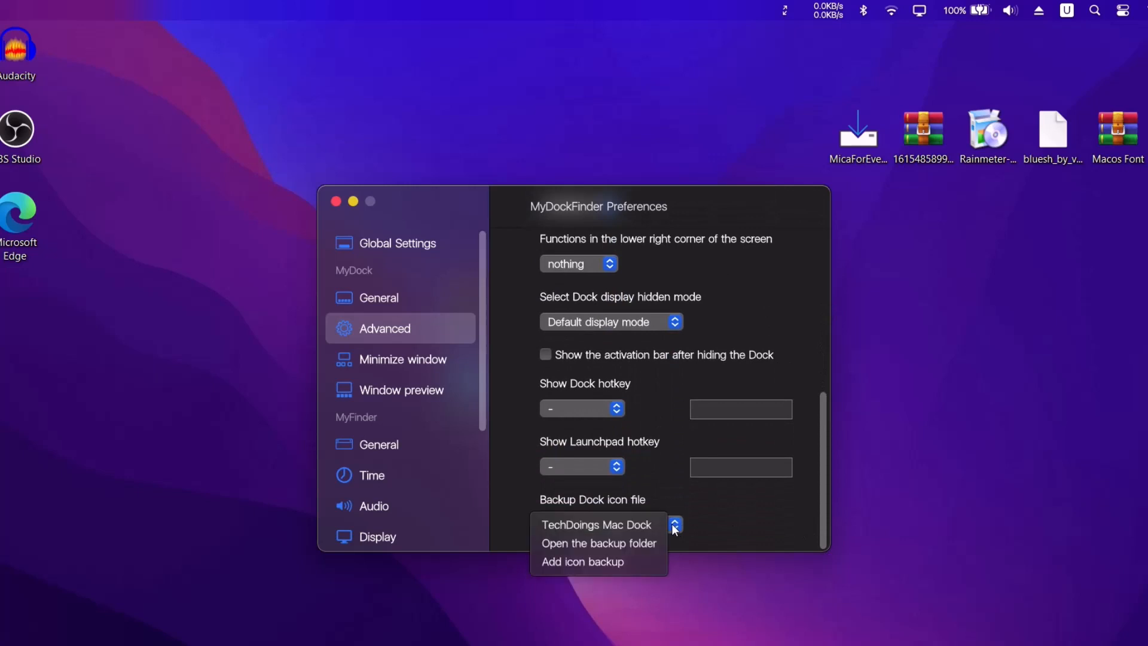
left_click(603, 525)
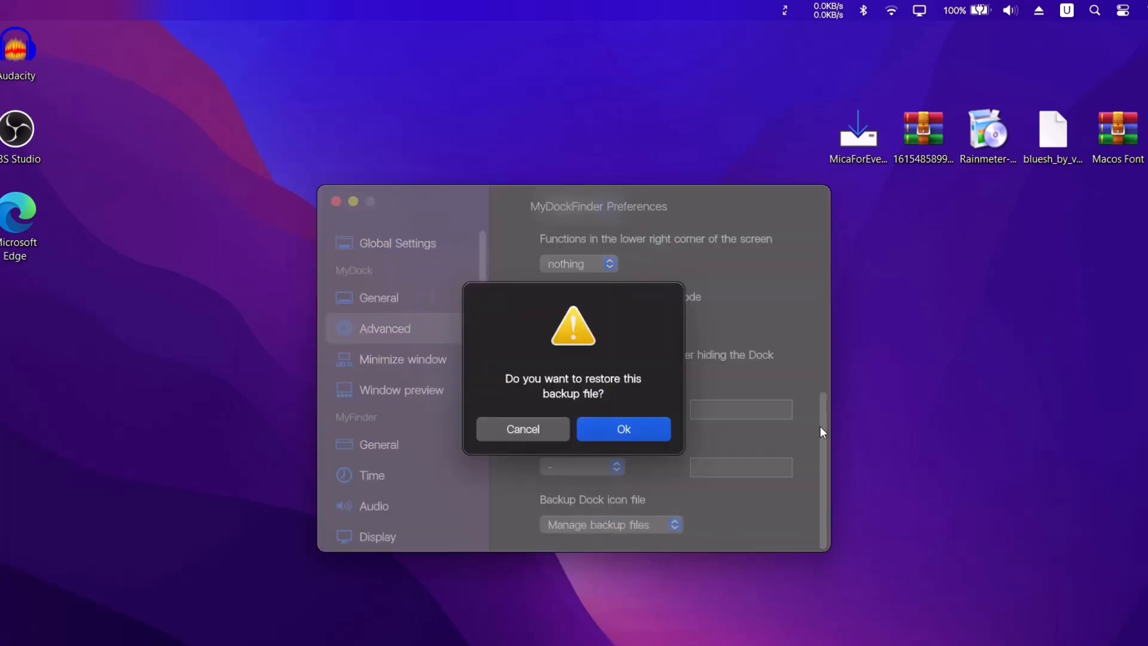
left_click(620, 430)
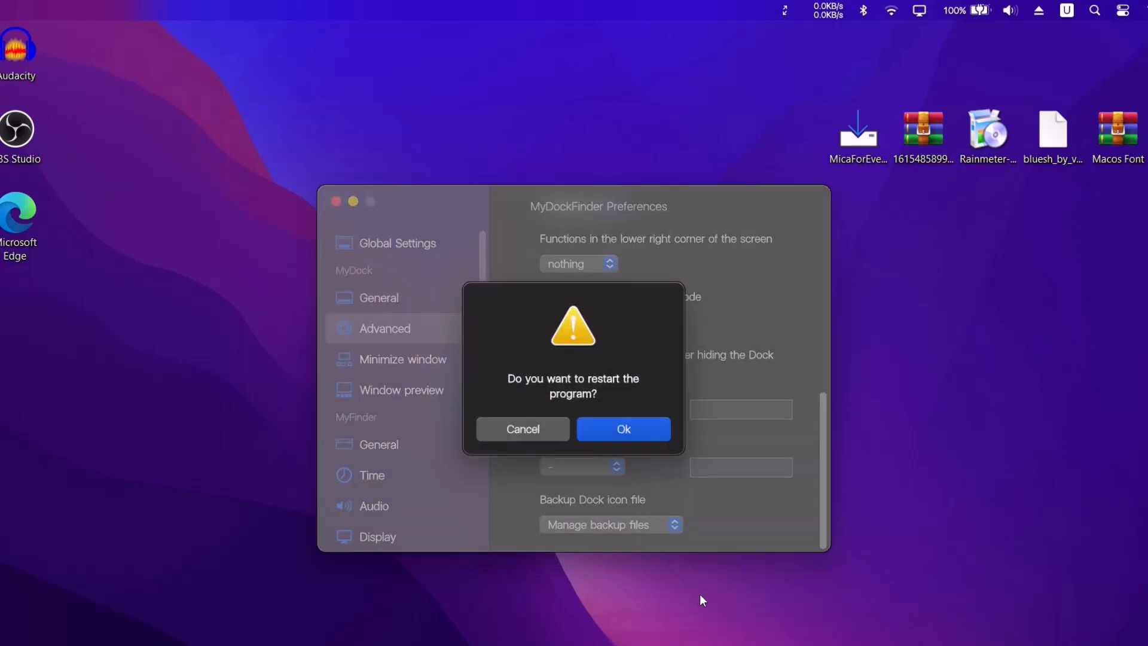
left_click(625, 429)
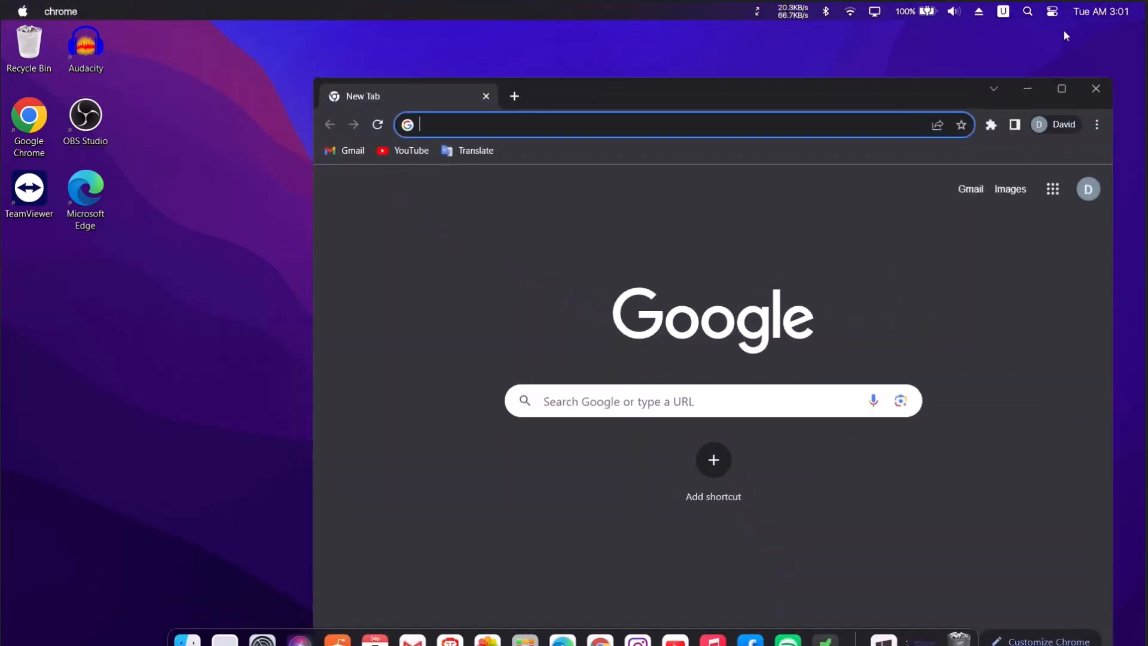
Minimize the Chrome window to the dock, and open Launchpad to look through its app pages.
left_click(1028, 88)
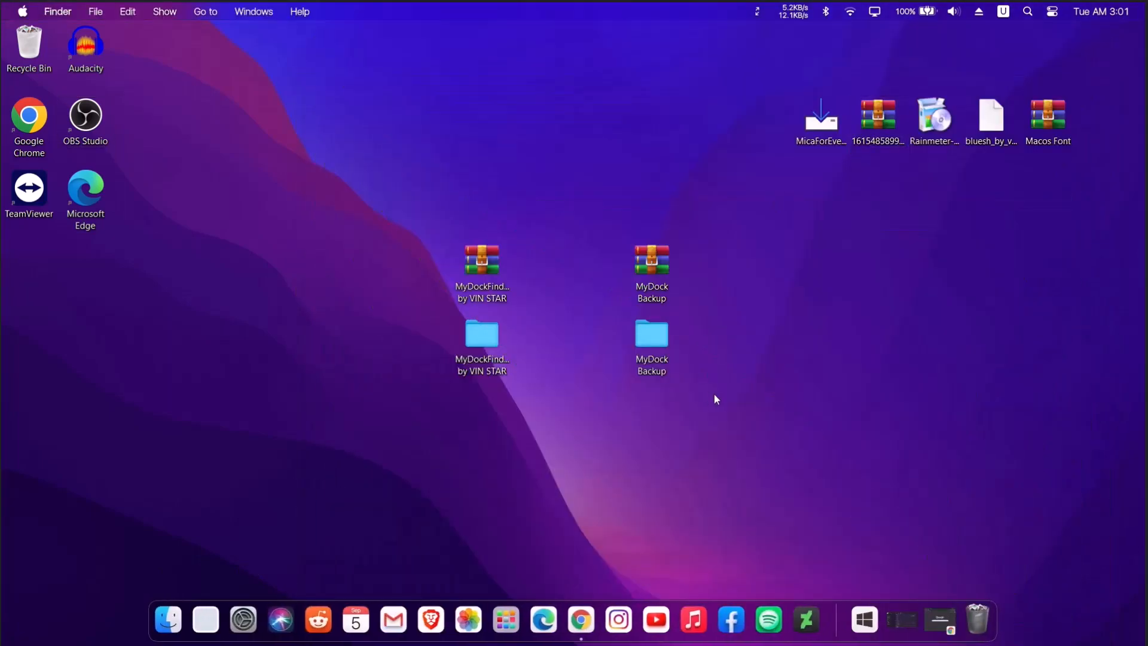
left_click(513, 617)
scroll(1138, 252, "down", 1)
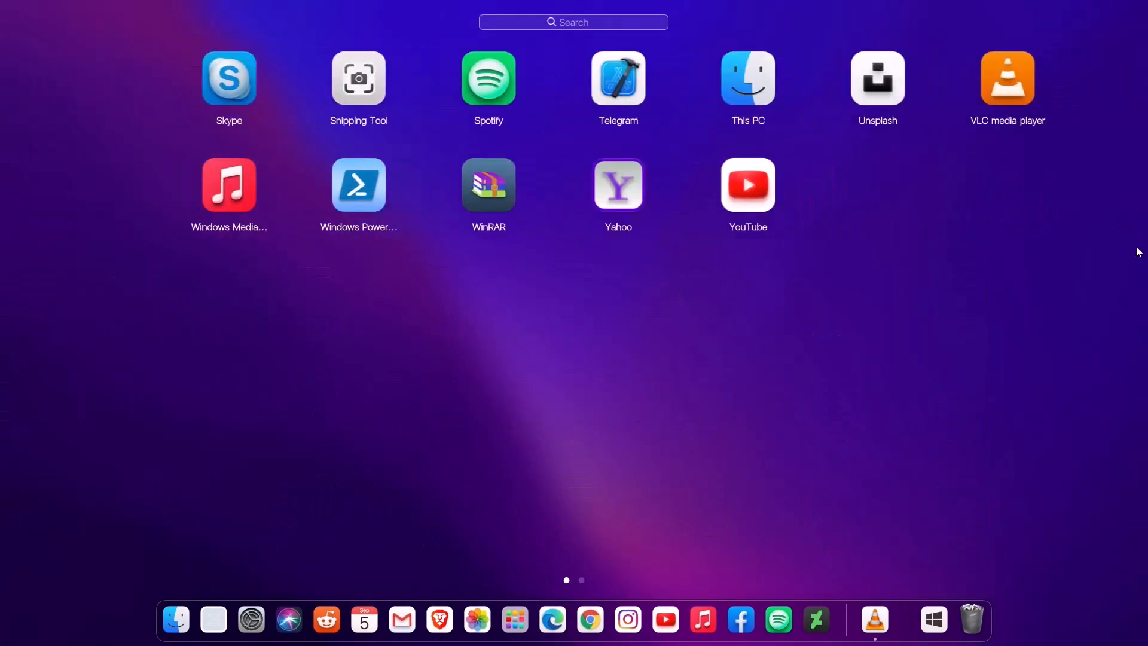
Add the Audacity desktop shortcut to Launchpad, check Launchpad's second page for it and close Launchpad.
scroll(1033, 359, "up", 1)
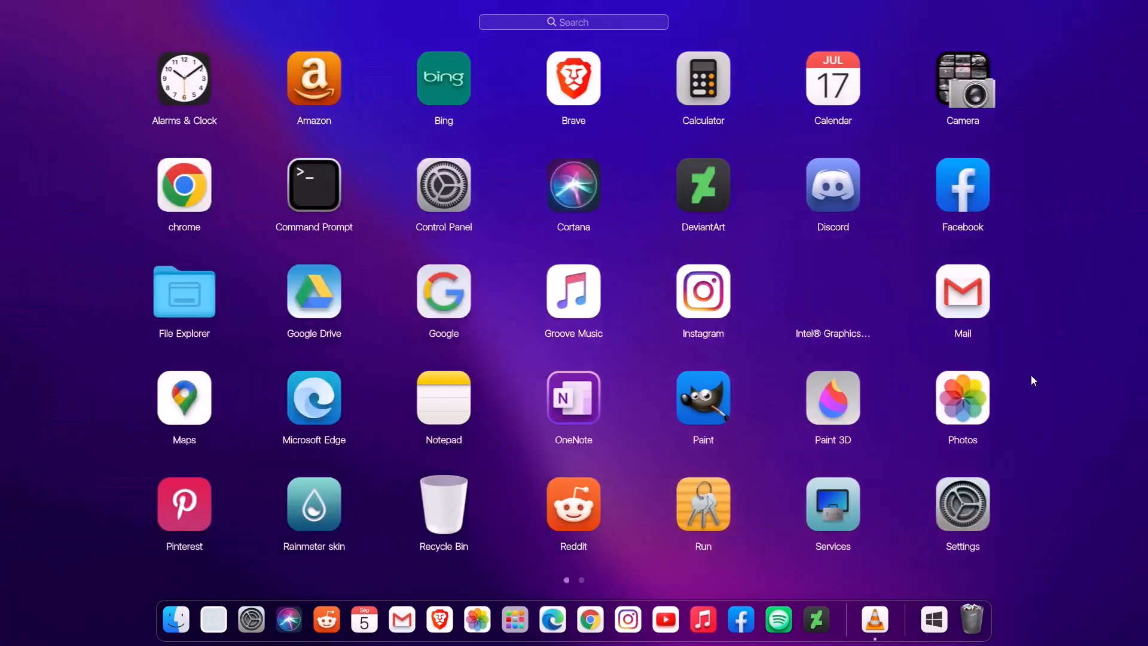
scroll(1034, 381, "down", 1)
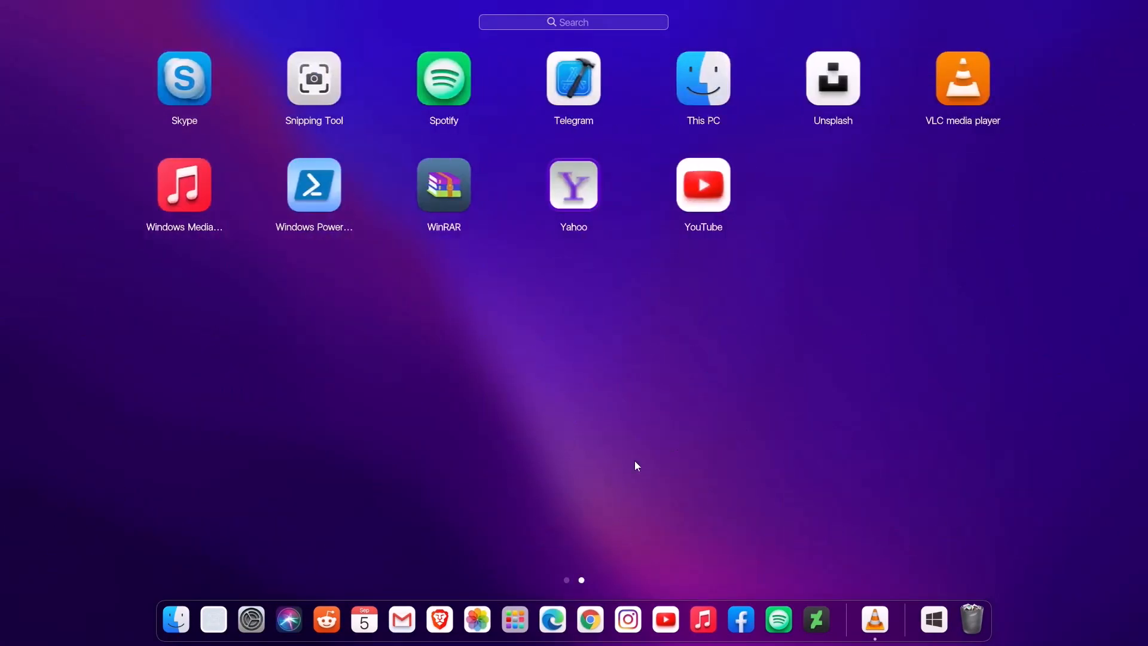
right_click(518, 607)
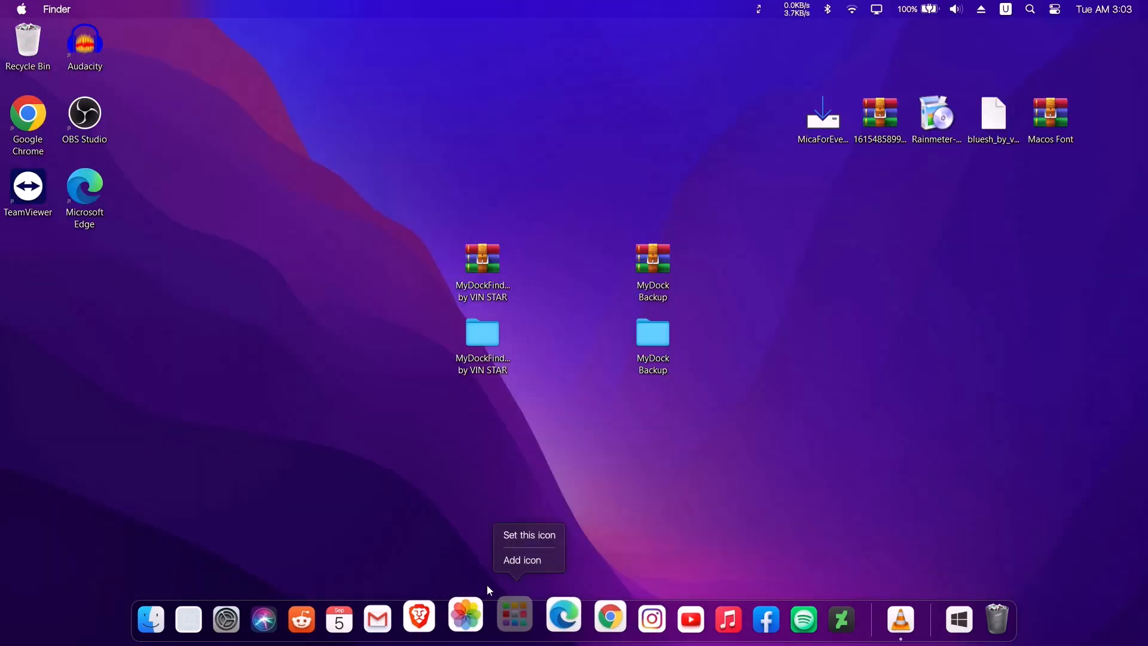
left_click(539, 562)
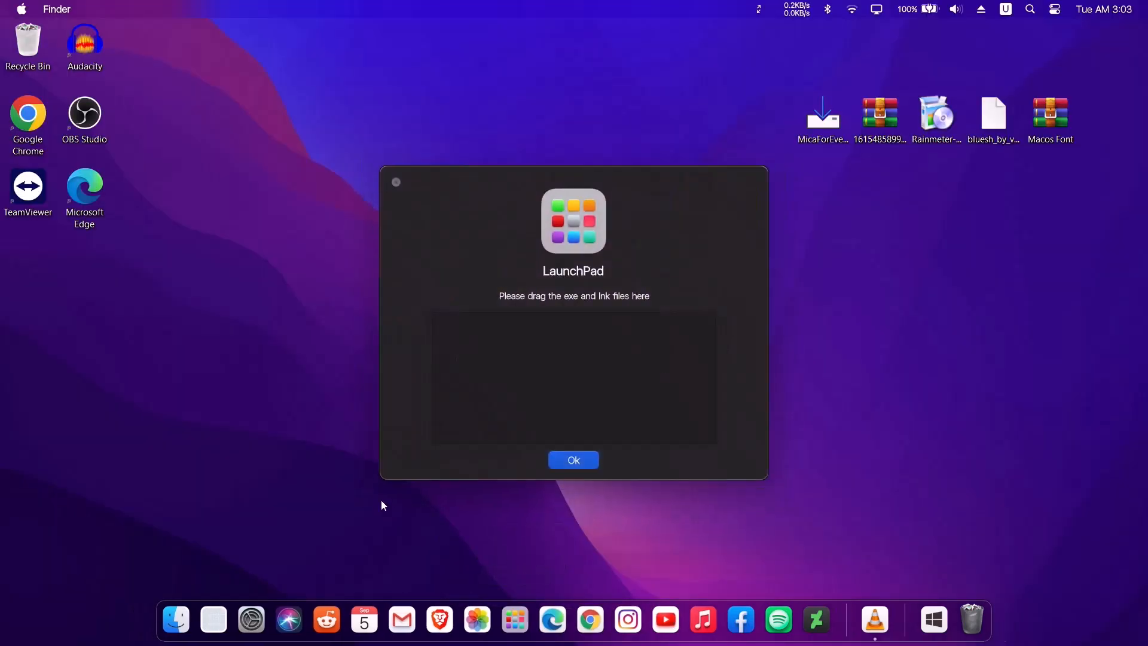
left_click_drag(99, 51, 531, 370)
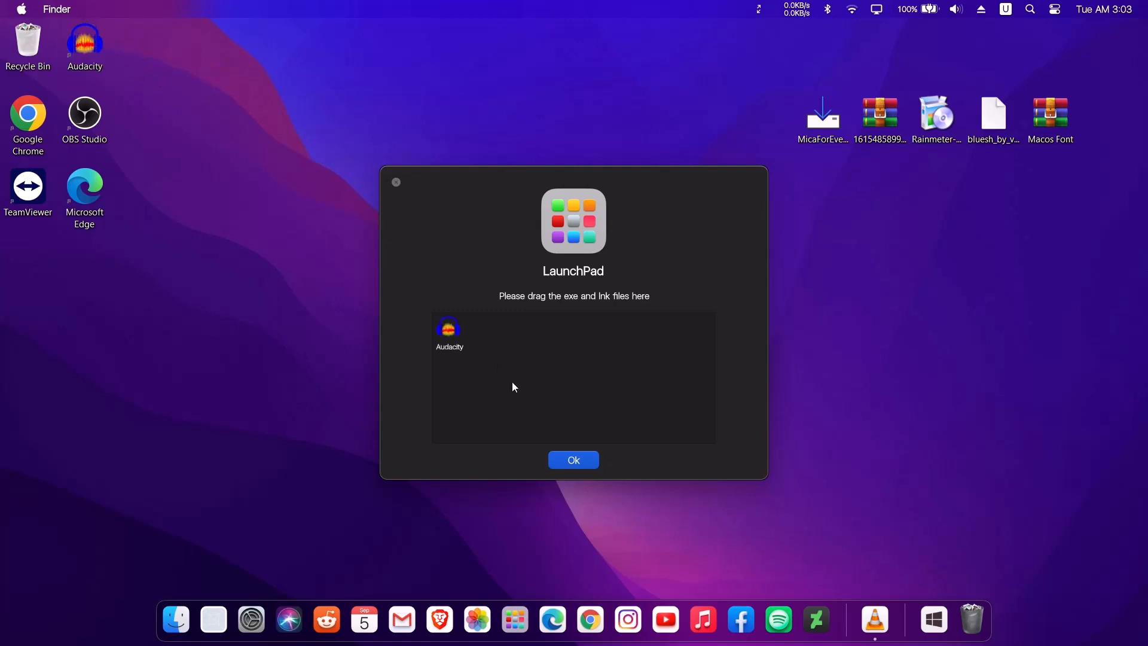
left_click(564, 466)
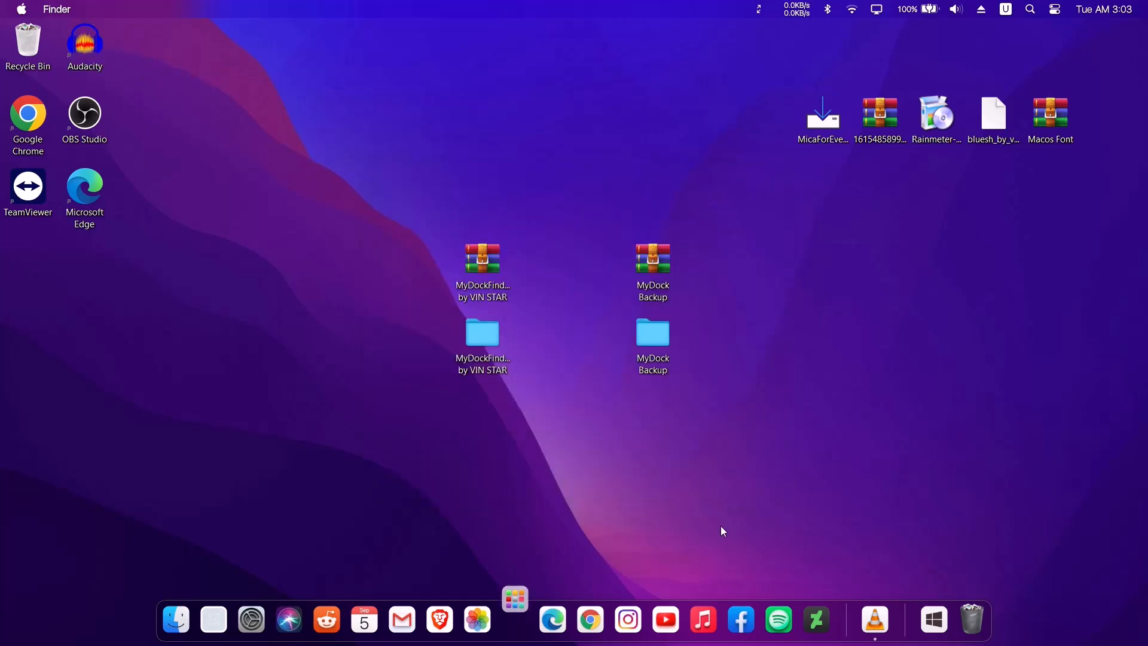
left_click(515, 611)
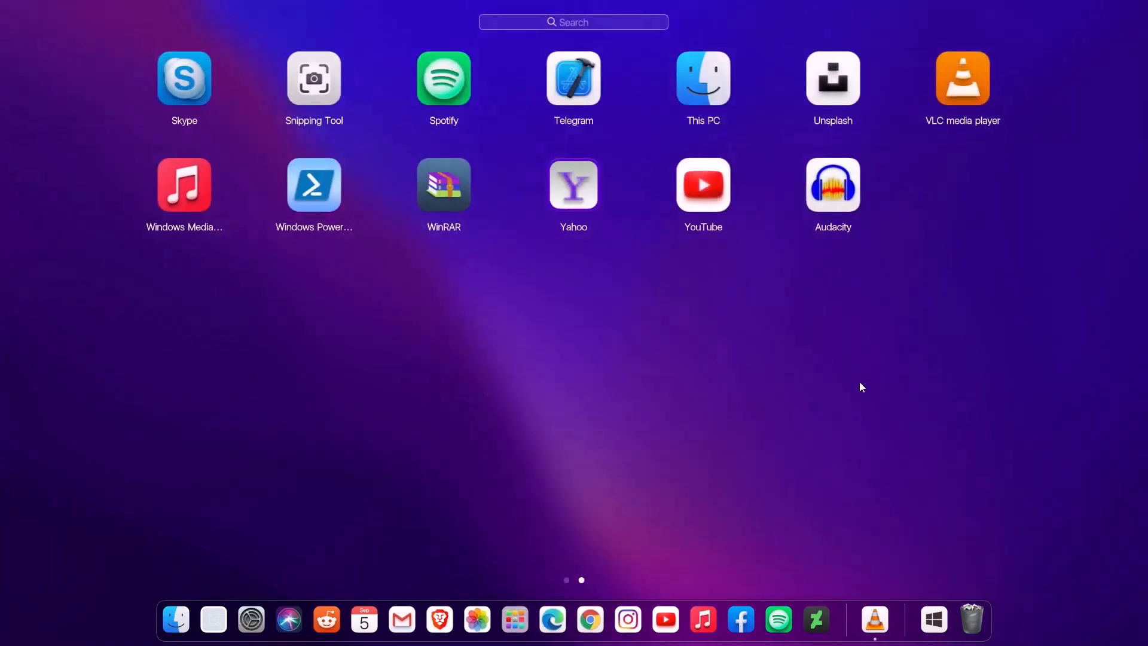
left_click(880, 474)
Delete the MyDockFinder and MyDock Backup archives and folders from the desktop.
left_click_drag(419, 210, 718, 404)
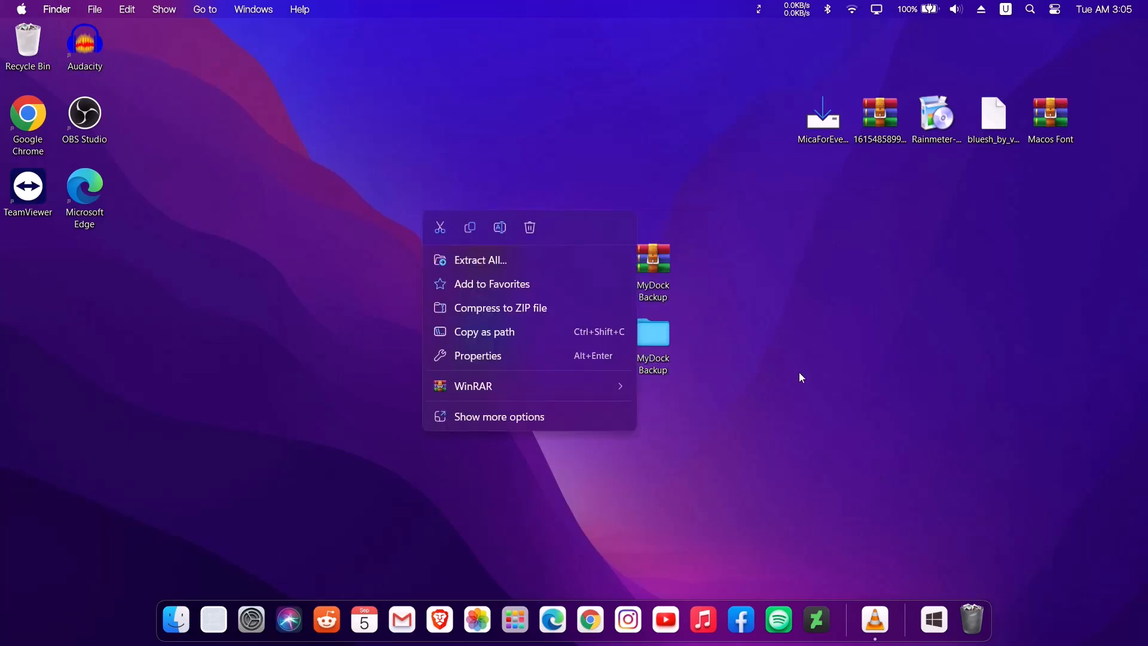
left_click(535, 232)
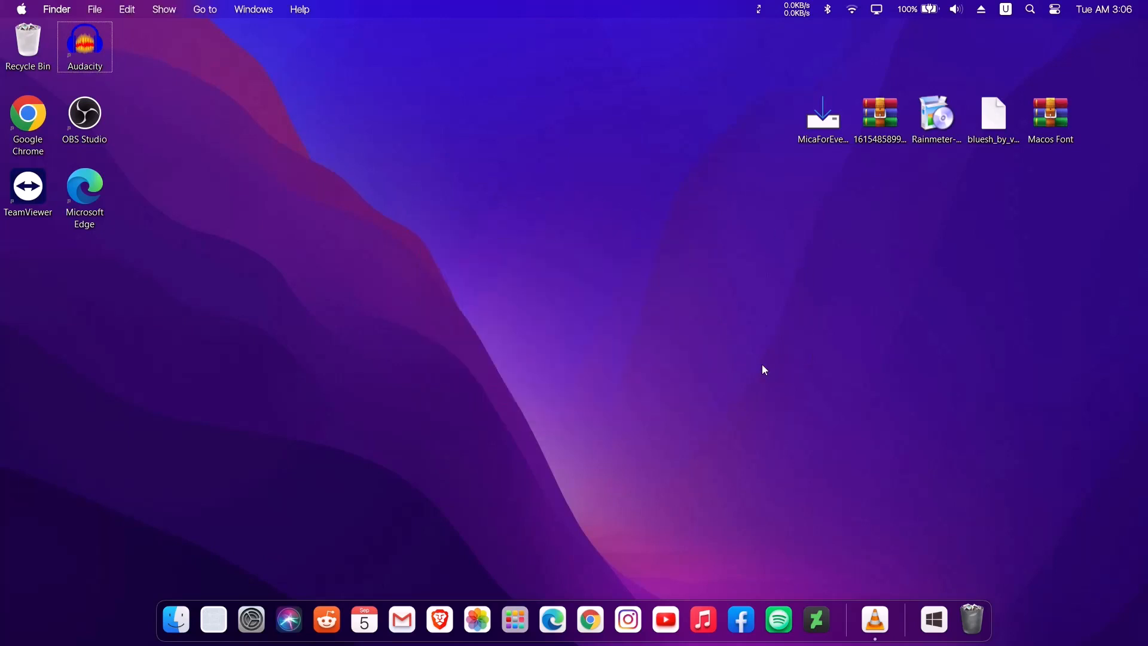
Move the MicaForEveryone x64 installer to the middle of the desktop and install it for all users in the default folder.
left_click_drag(824, 119, 541, 281)
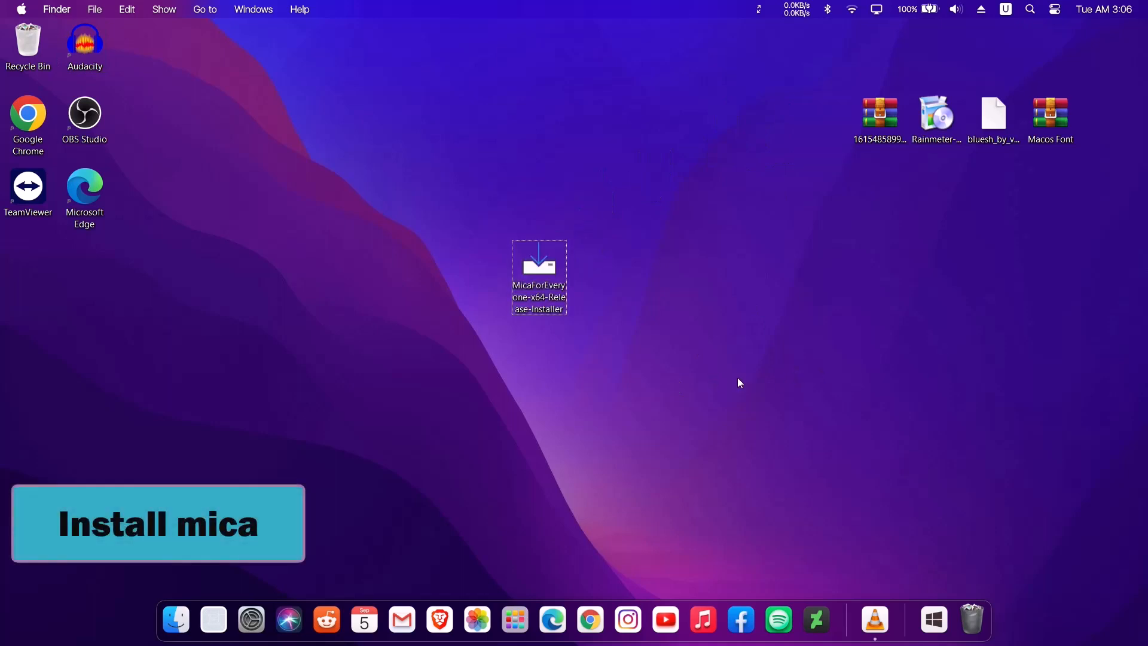
double_click(545, 259)
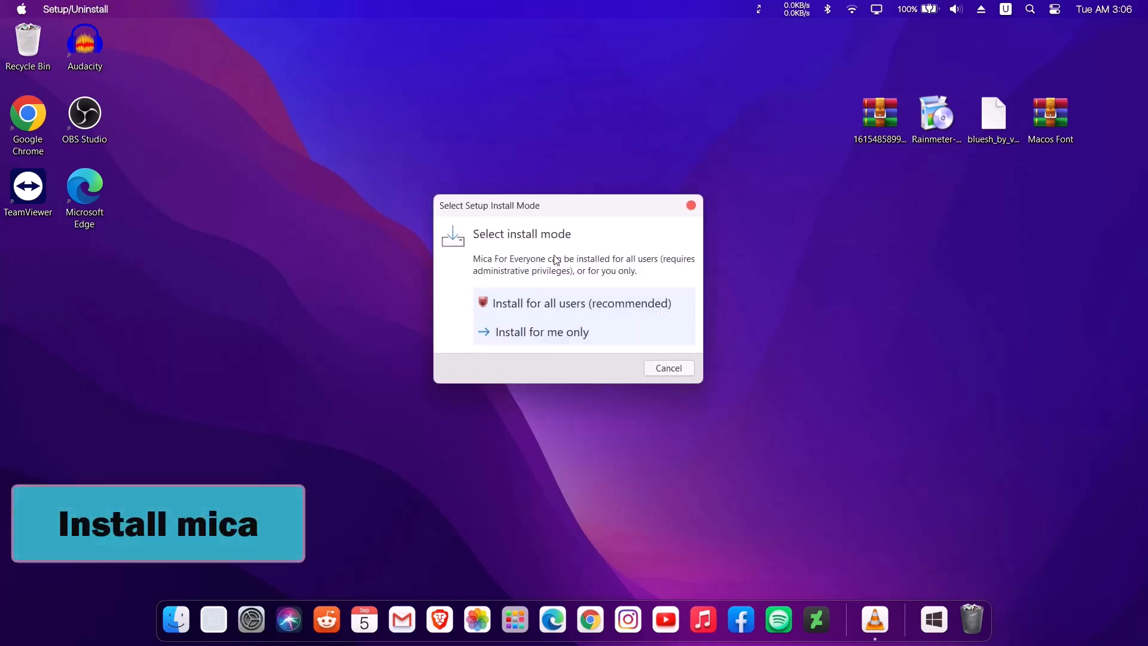
left_click(548, 307)
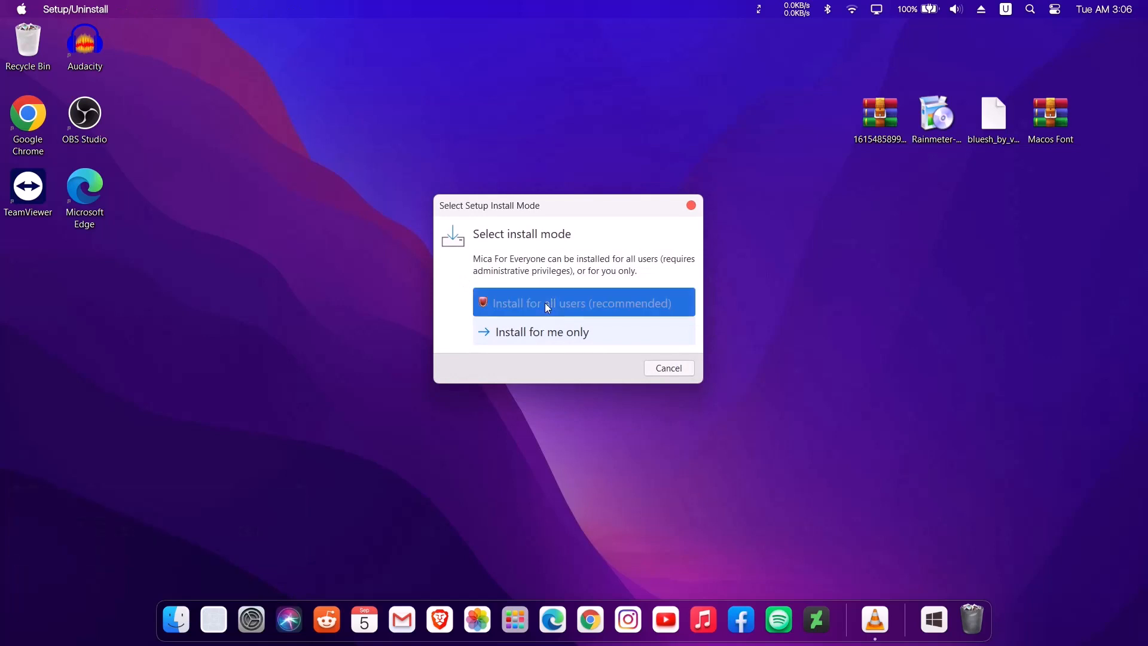
left_click(689, 466)
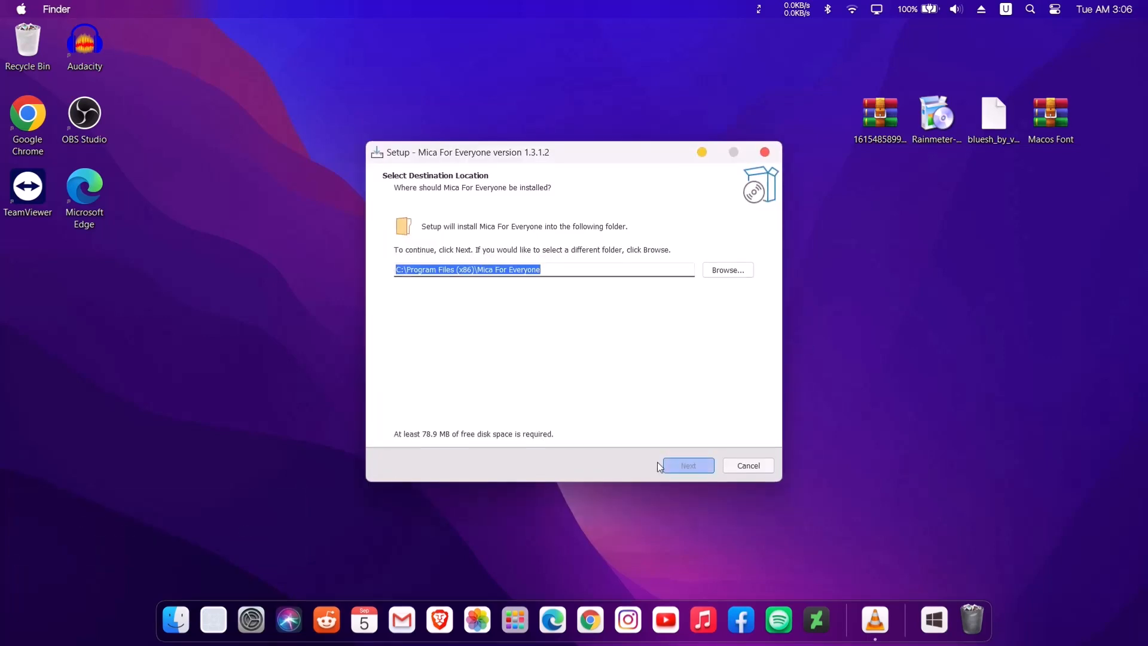
left_click(702, 499)
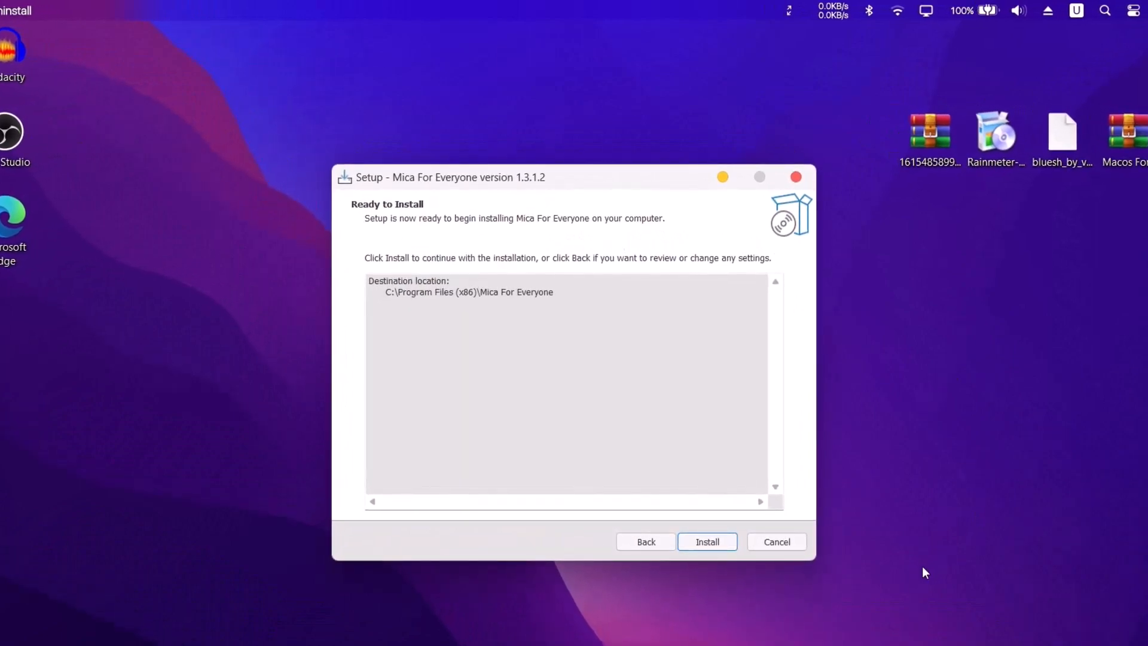
left_click(708, 541)
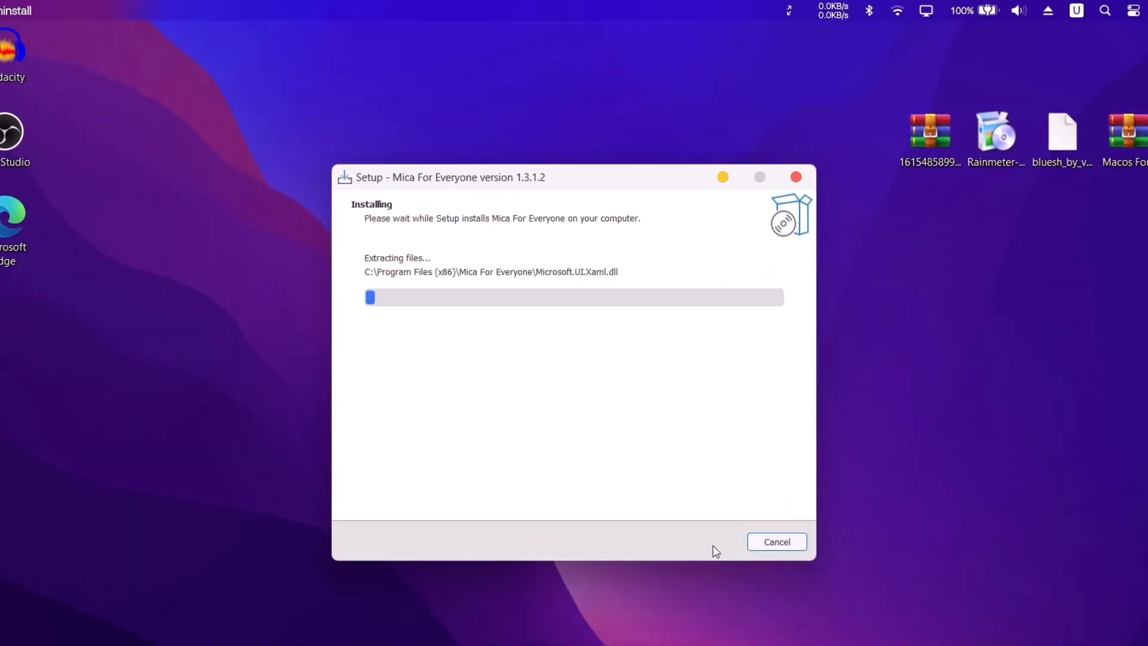
left_click(701, 543)
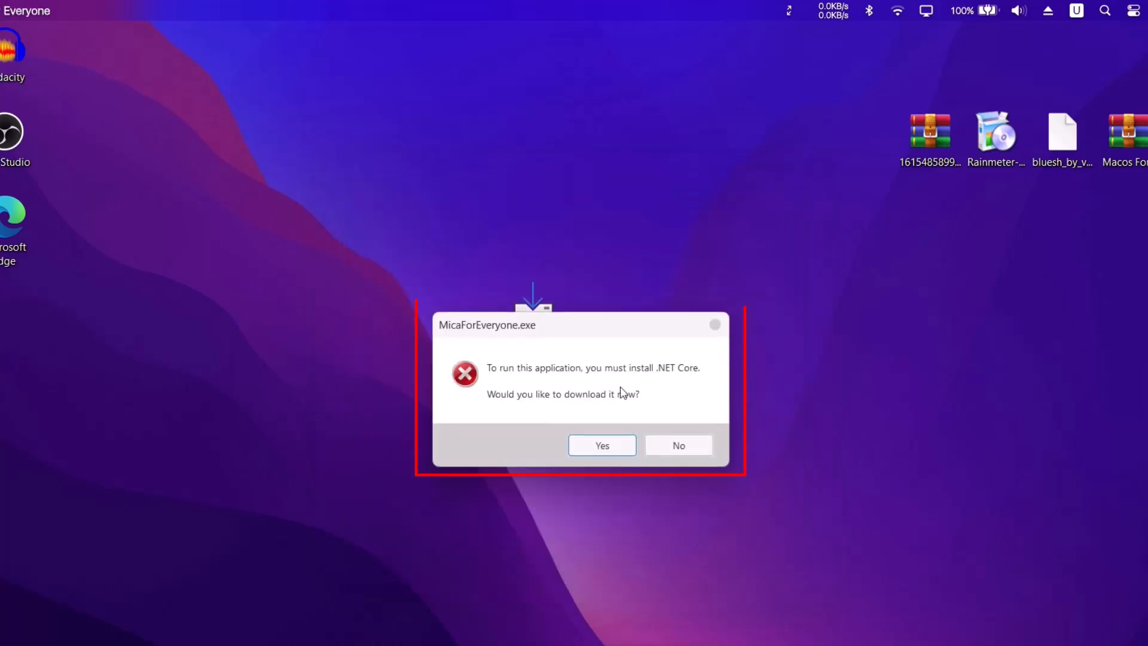
Download the required .NET Core package and install Microsoft Windows Desktop Runtime 3.1.32 (x64).
left_click(593, 444)
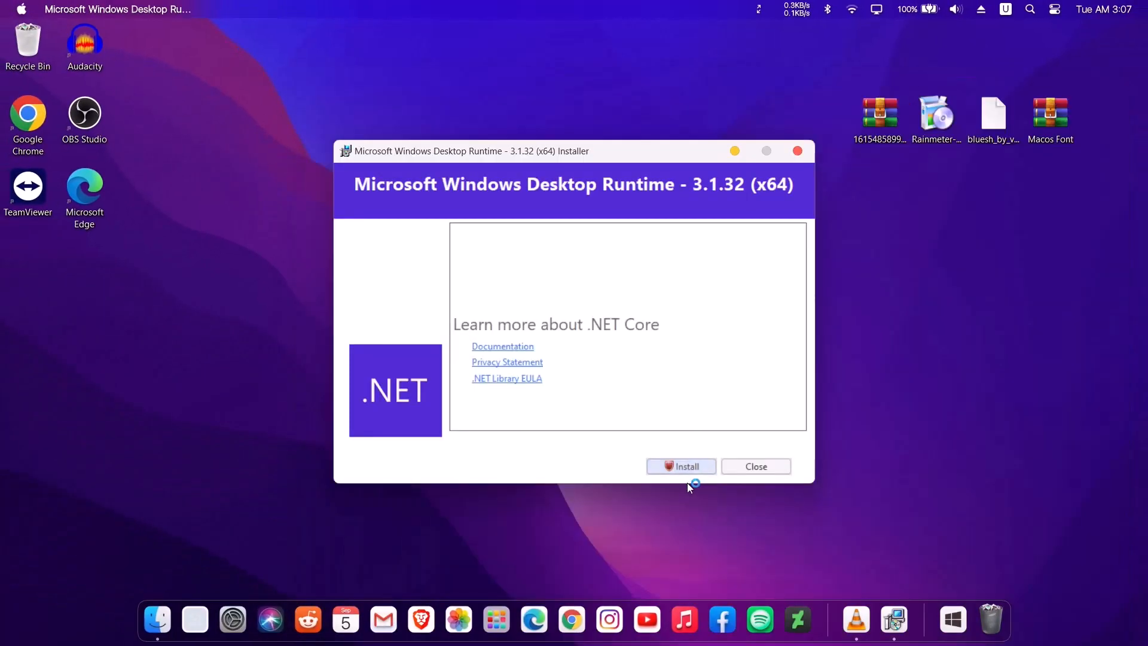
left_click(685, 470)
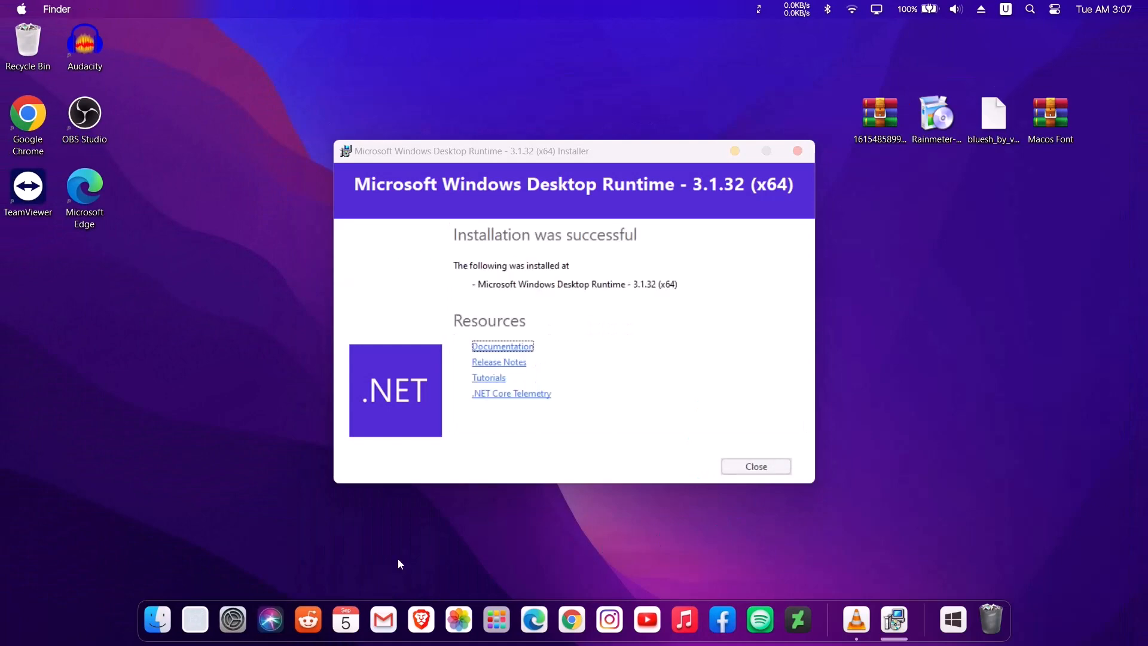
left_click(762, 470)
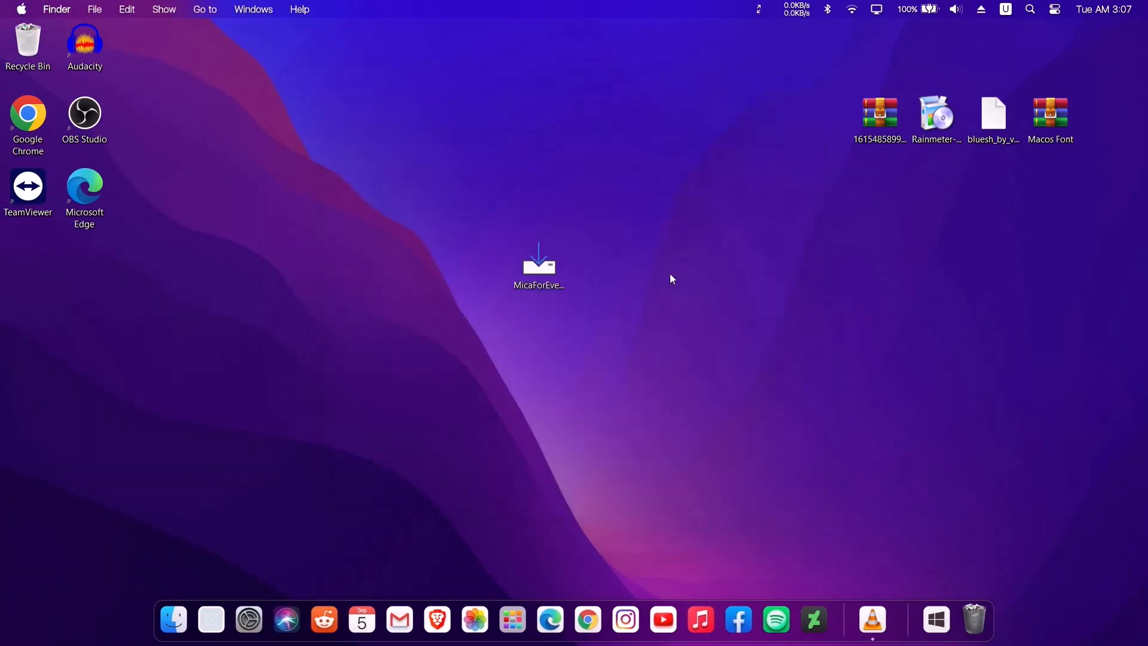
Run the MicaForEveryone installer again and complete the Mica For Everyone 1.3.1.2 setup.
double_click(537, 270)
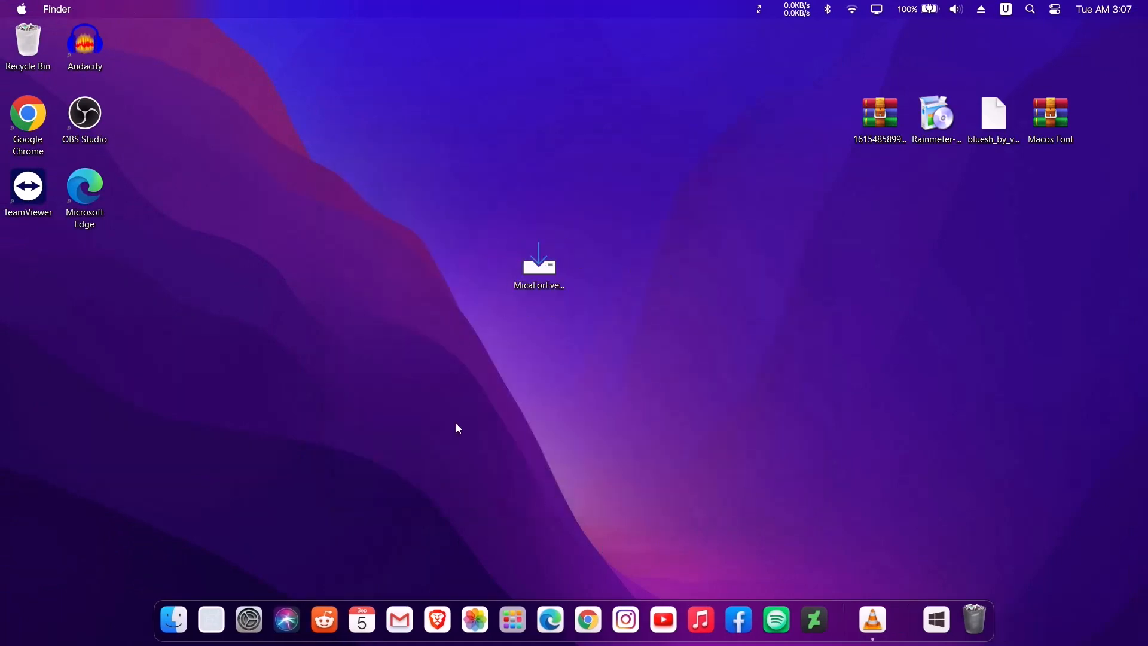
left_click(688, 468)
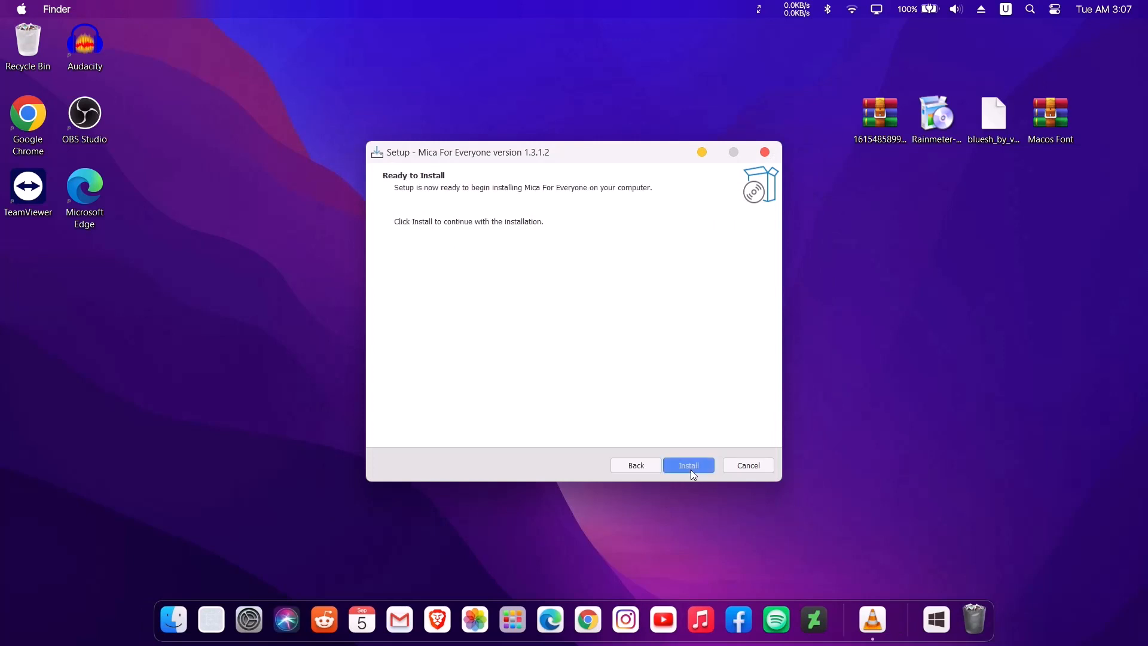
left_click(694, 469)
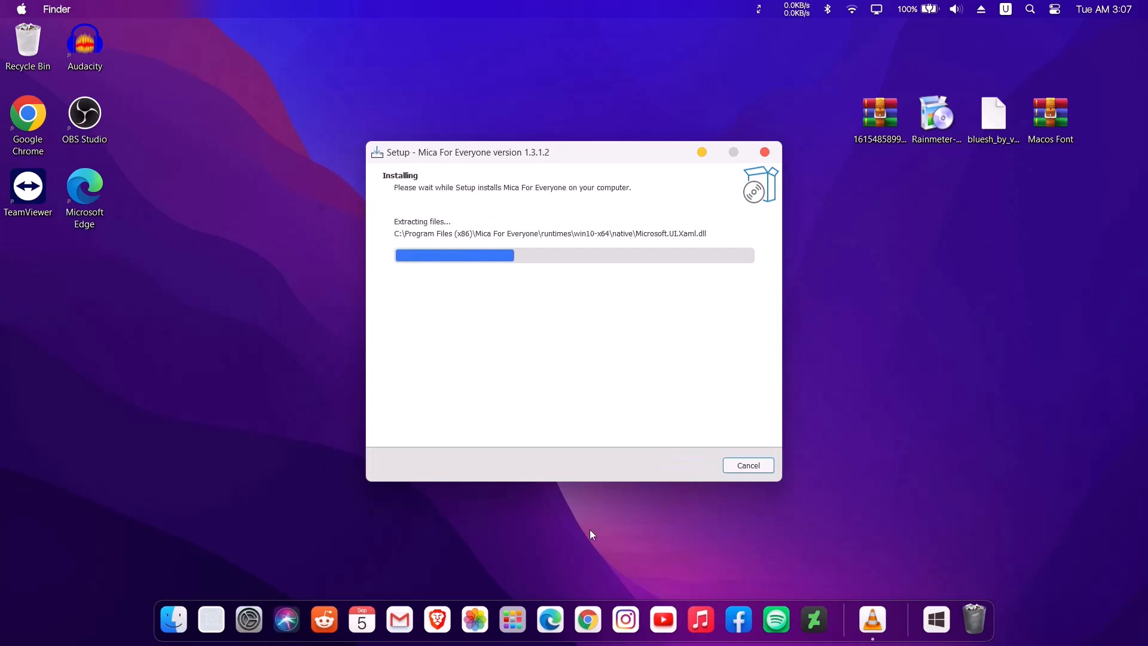
left_click(682, 465)
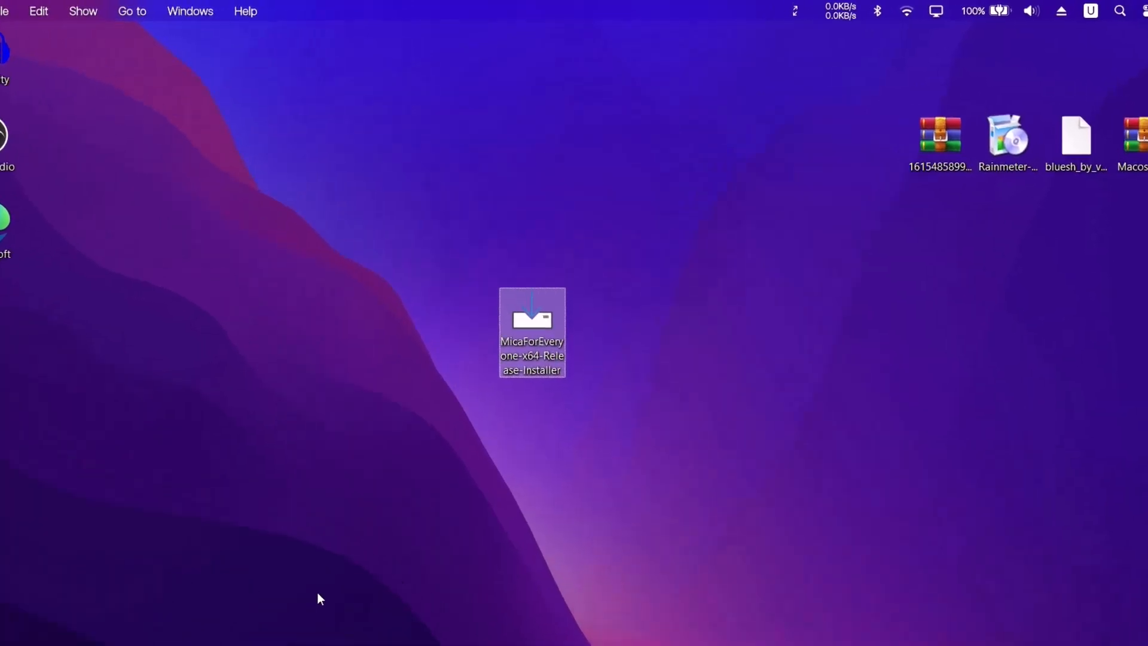
Search the Start menu for "mica" and open the Mica For Everyone app.
key("super")
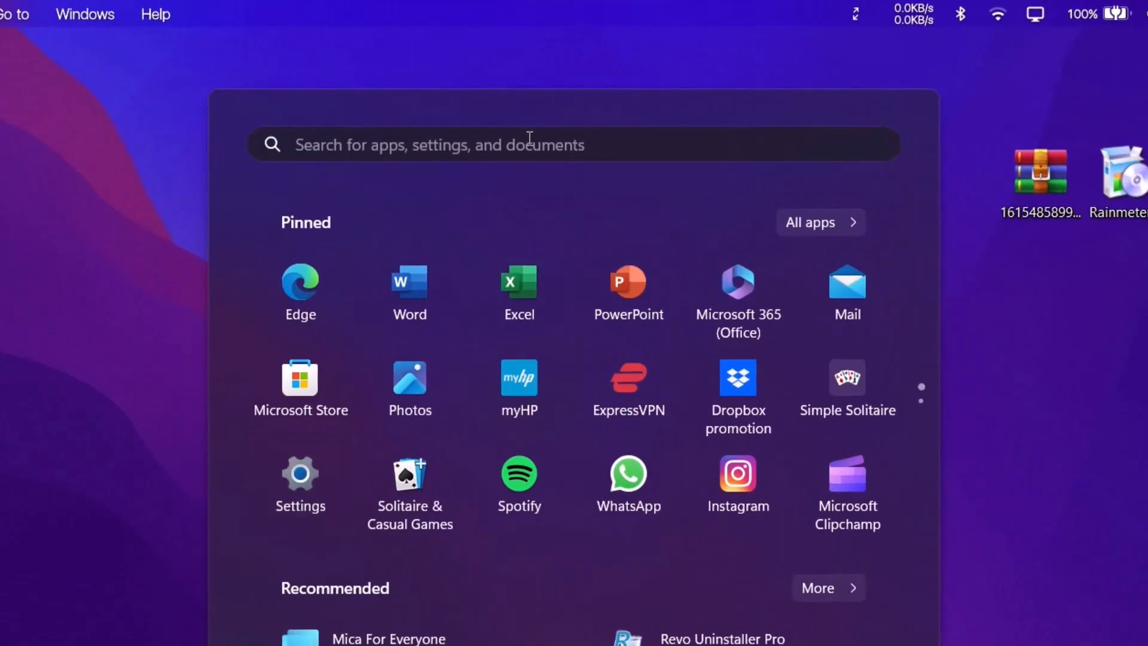
left_click(538, 111)
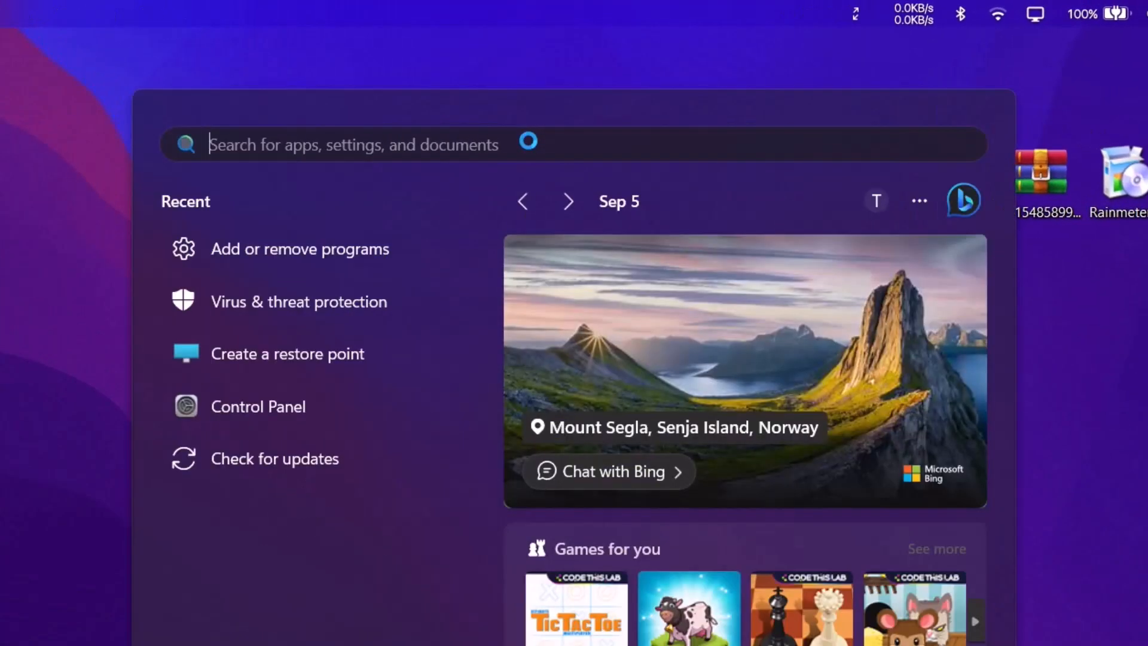
type("mi")
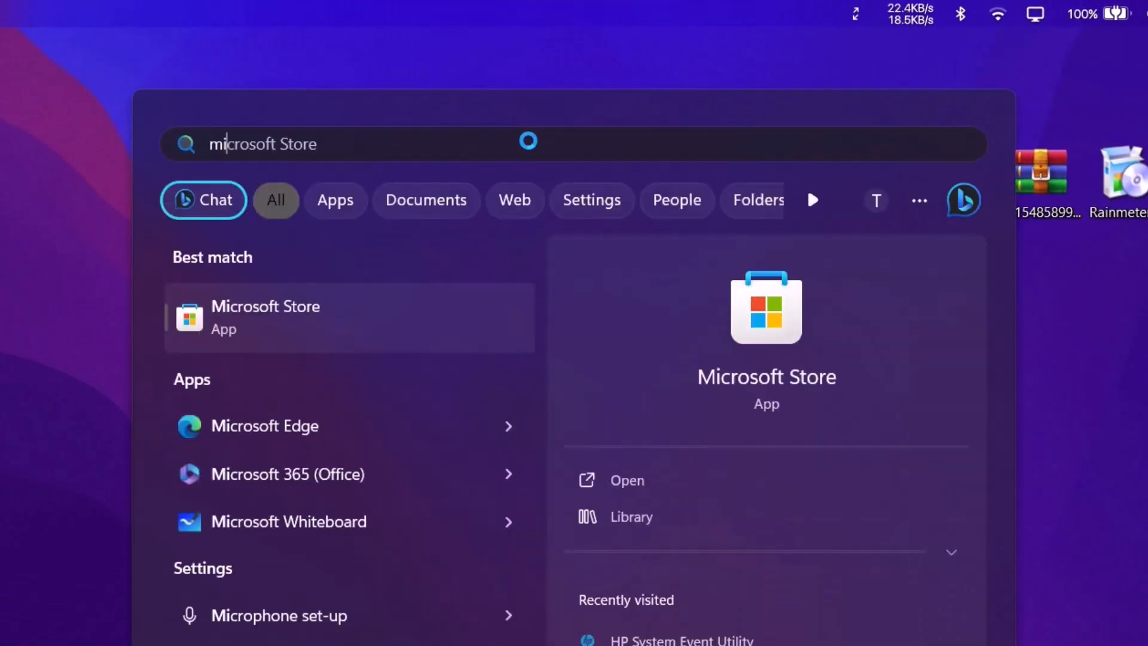
type("ca")
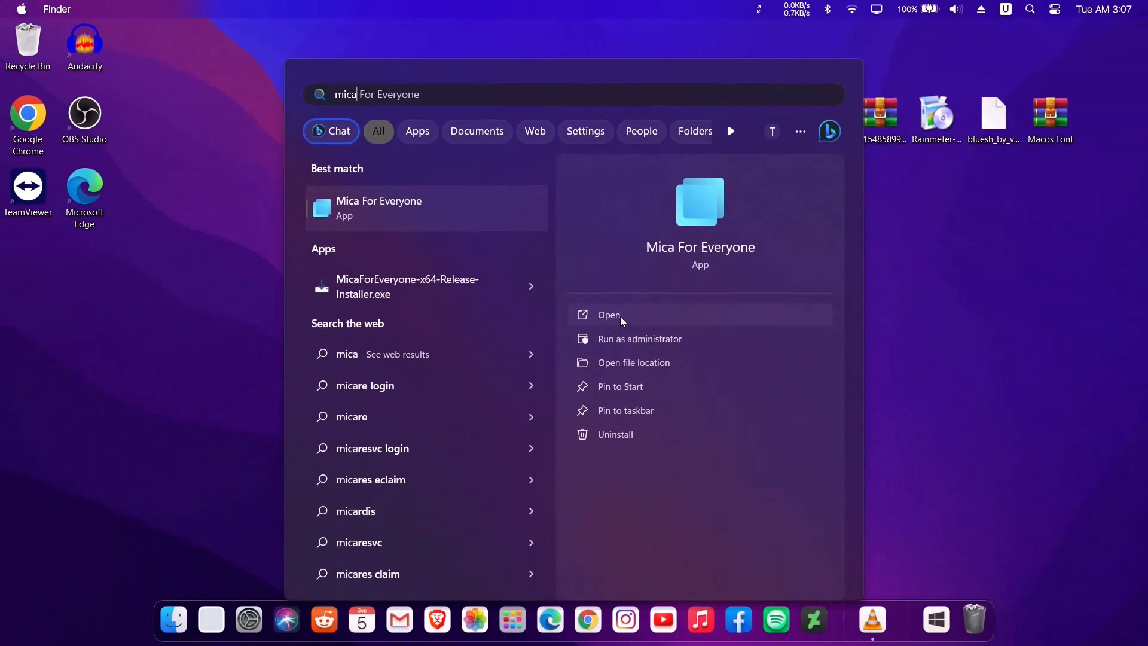
left_click(611, 312)
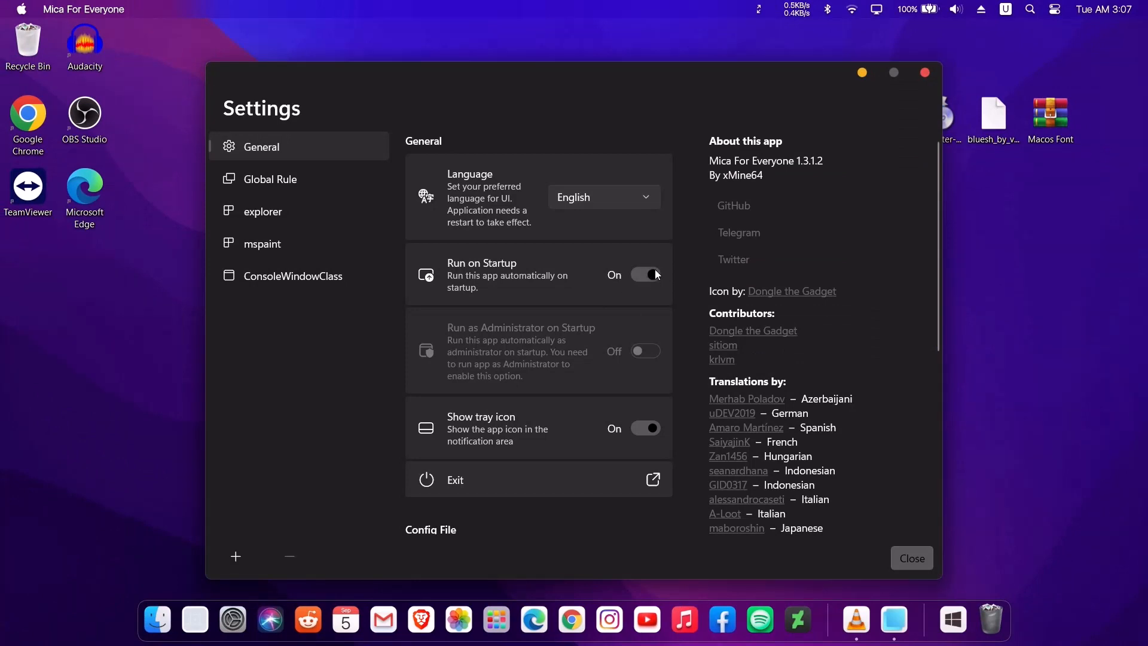
View the Global Rule, set the explorer rule's backdrop type to Acrylic and close the Mica For Everyone settings.
left_click(293, 183)
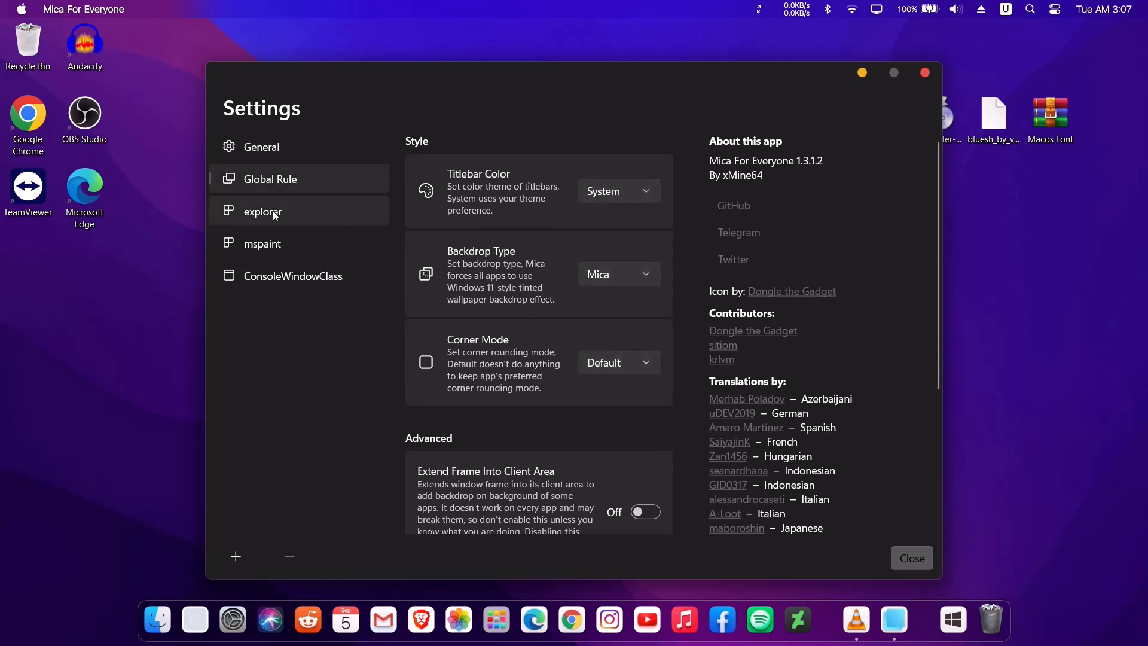
left_click(292, 220)
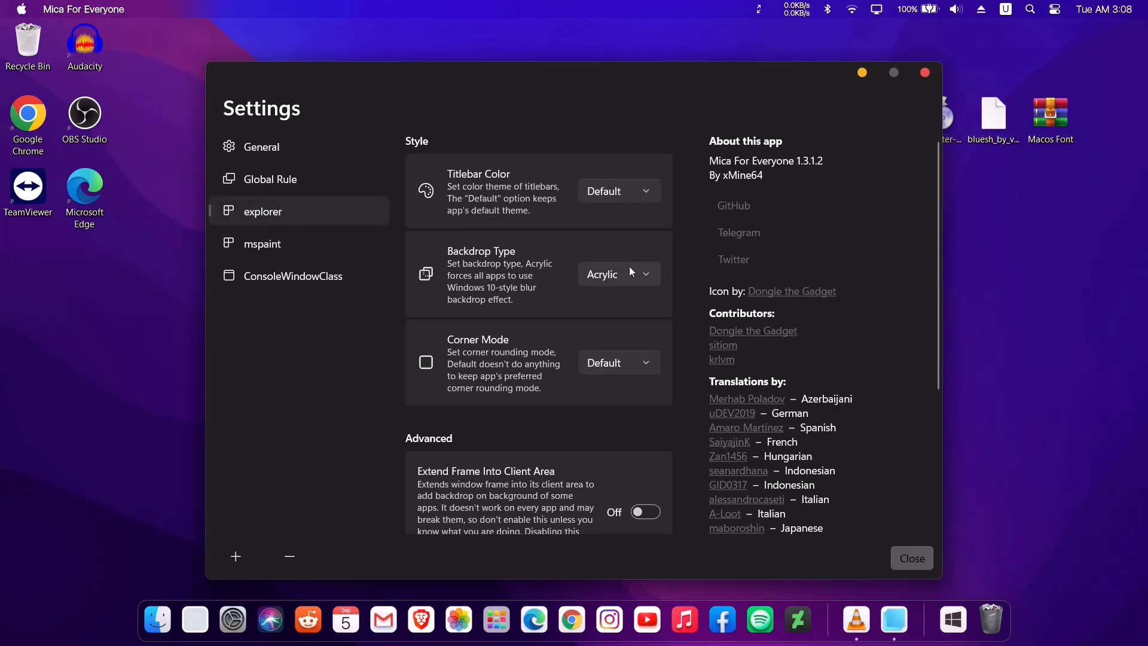
left_click(635, 281)
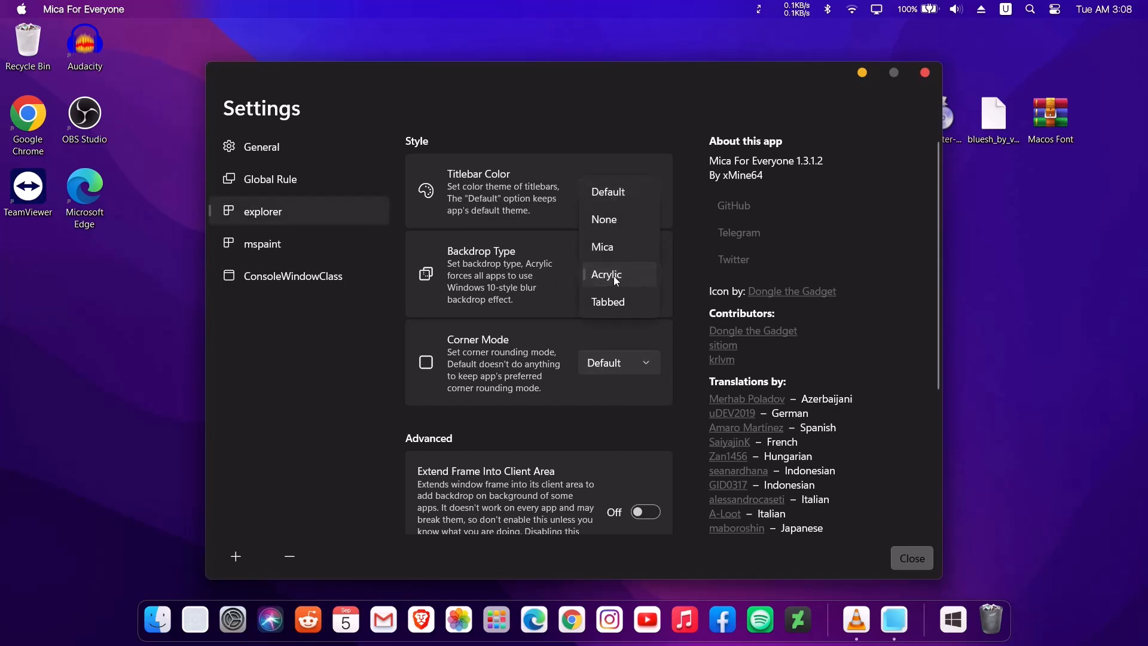
left_click(616, 280)
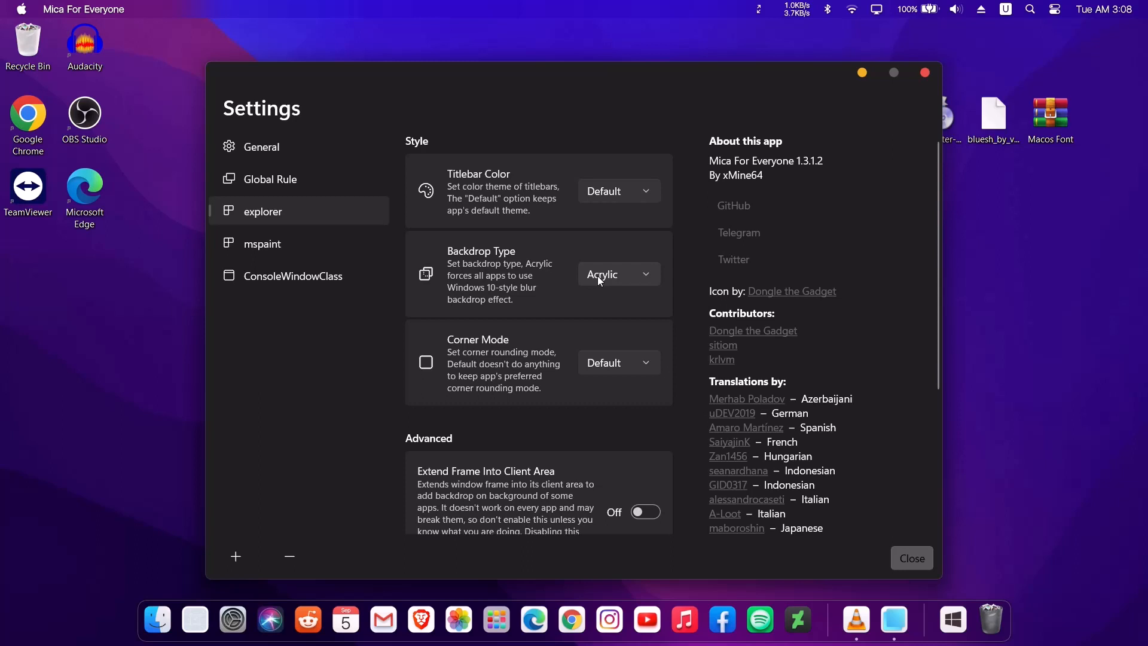
left_click(911, 559)
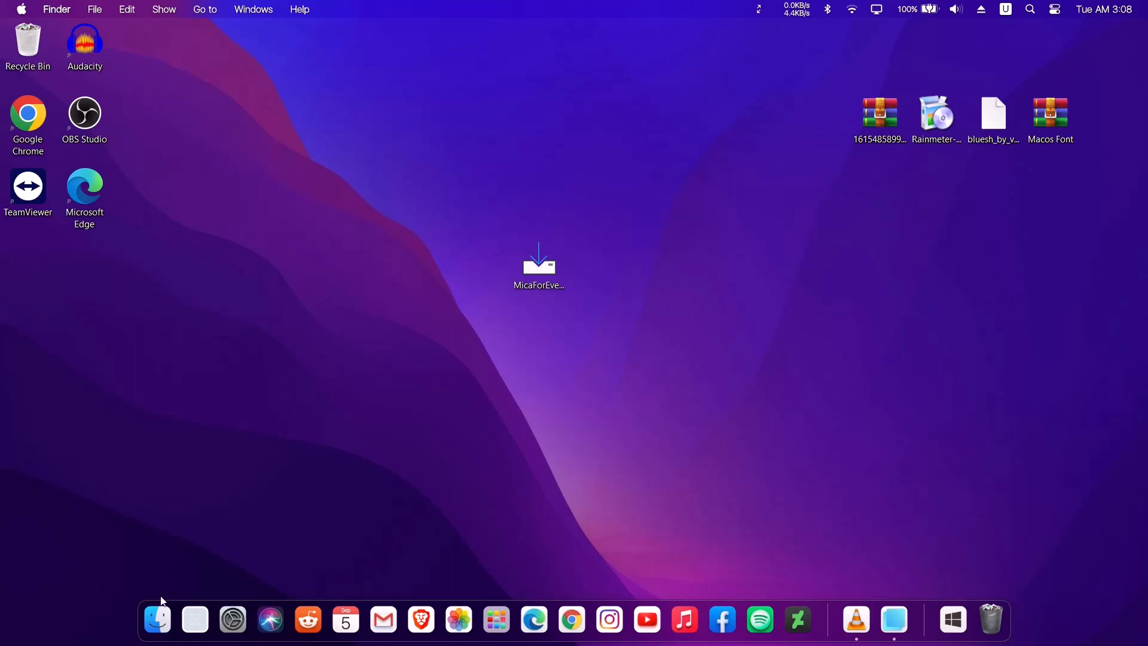
Open This PC in File Explorer and move its window down the desktop to examine the backdrop effect.
left_click(159, 620)
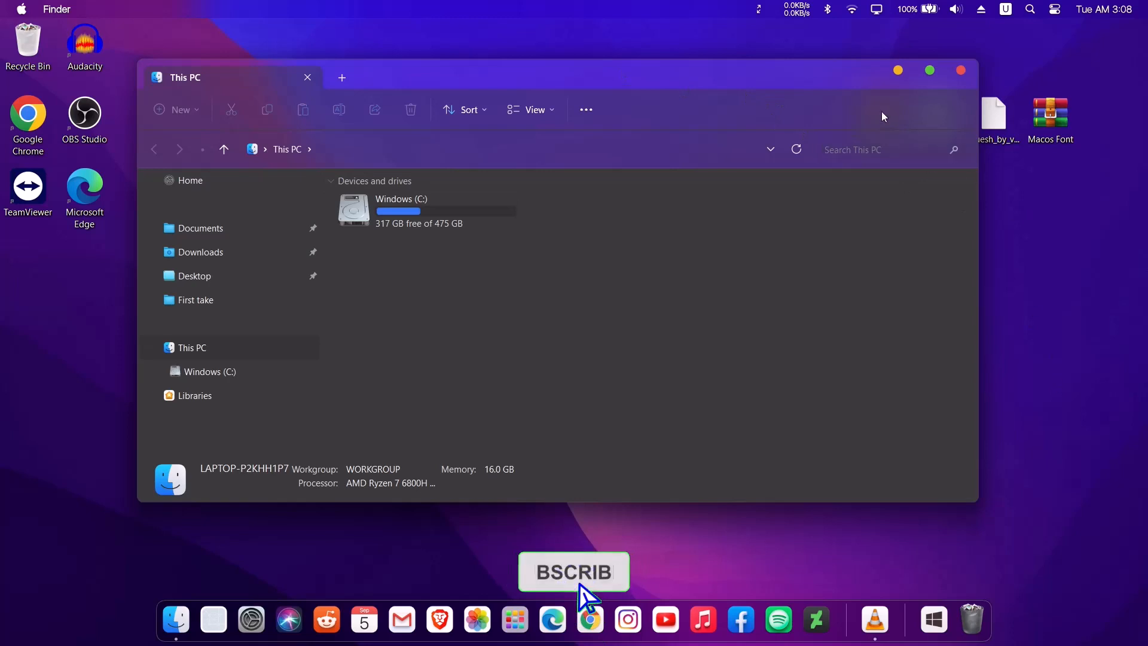
left_click_drag(820, 76, 833, 154)
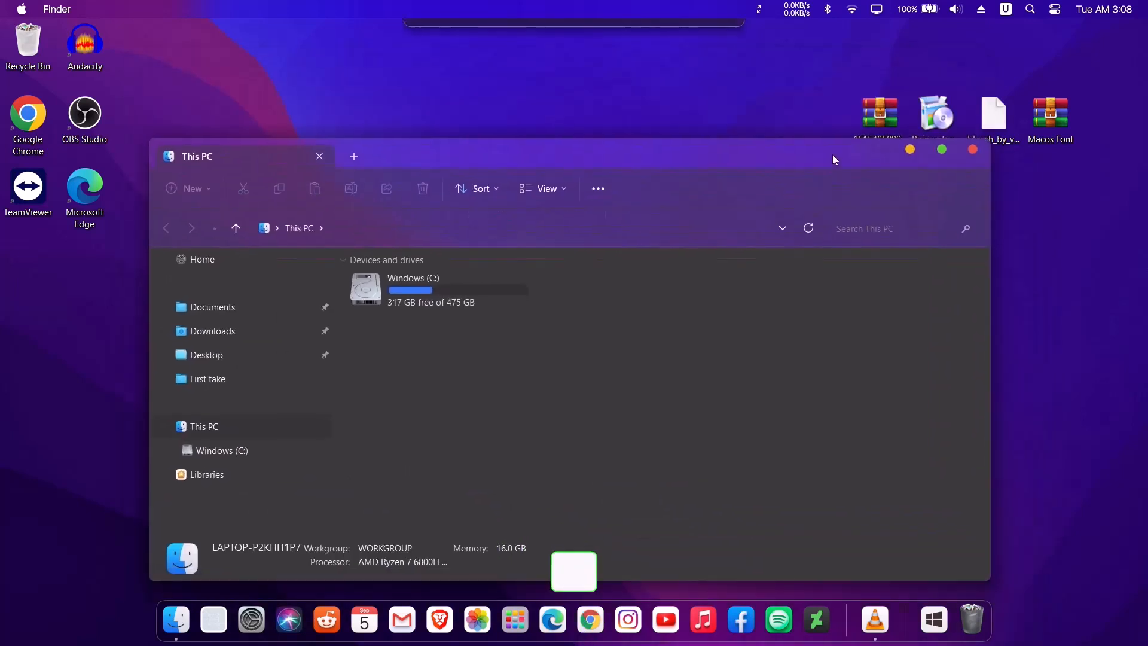
Close the This PC window and delete the MicaForEveryone installer from the desktop.
left_click(974, 149)
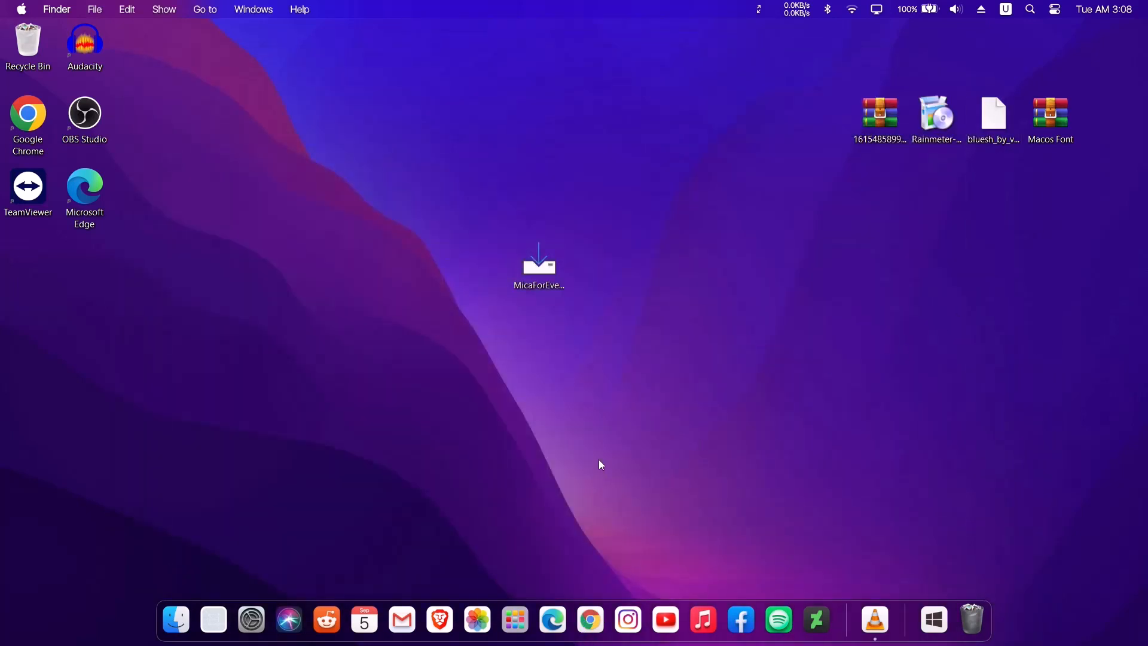
left_click(541, 264)
right_click(546, 263)
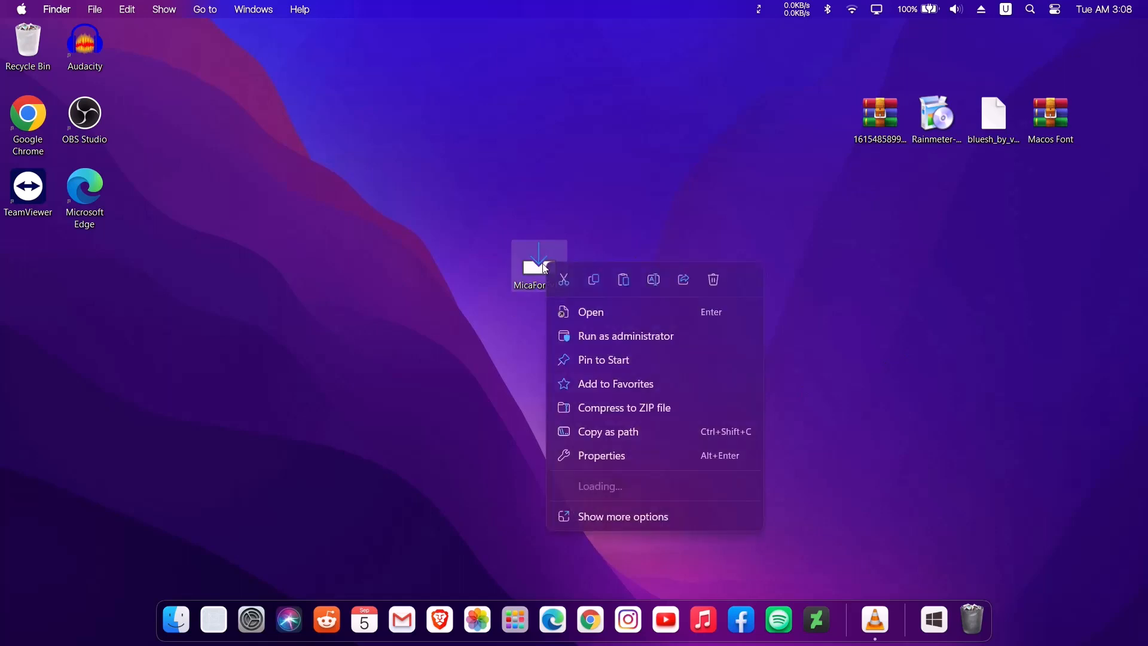
left_click(715, 282)
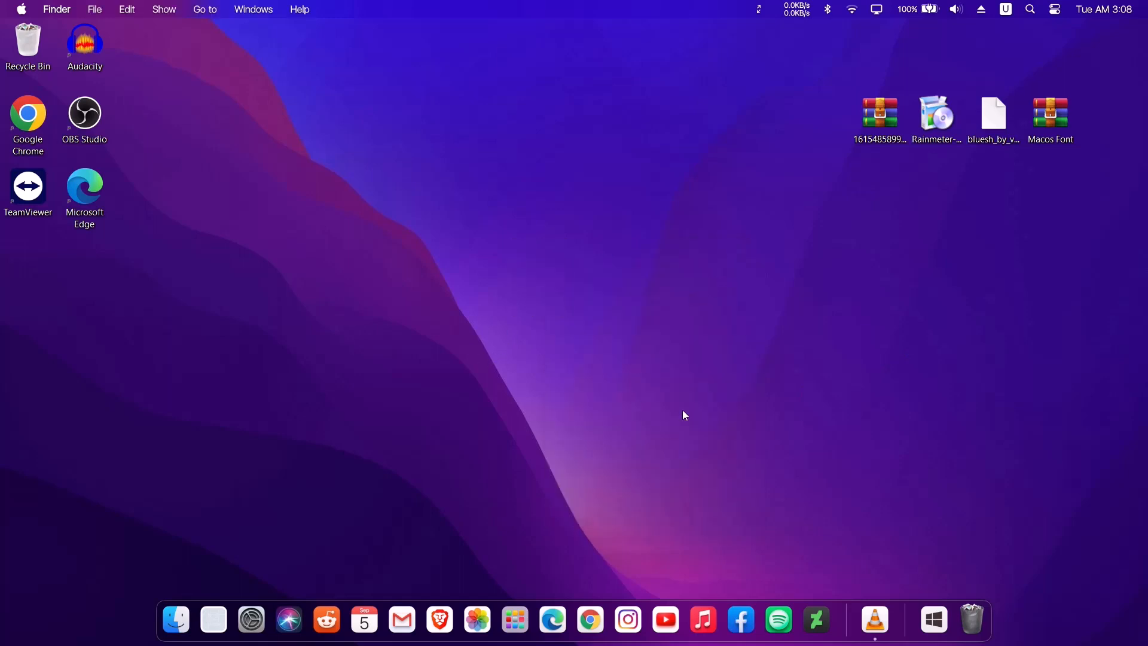
Move the macOS cursors archive to mid-desktop, extract it with WinRAR to a folder of the same name and place that folder beside it.
left_click_drag(880, 119, 529, 274)
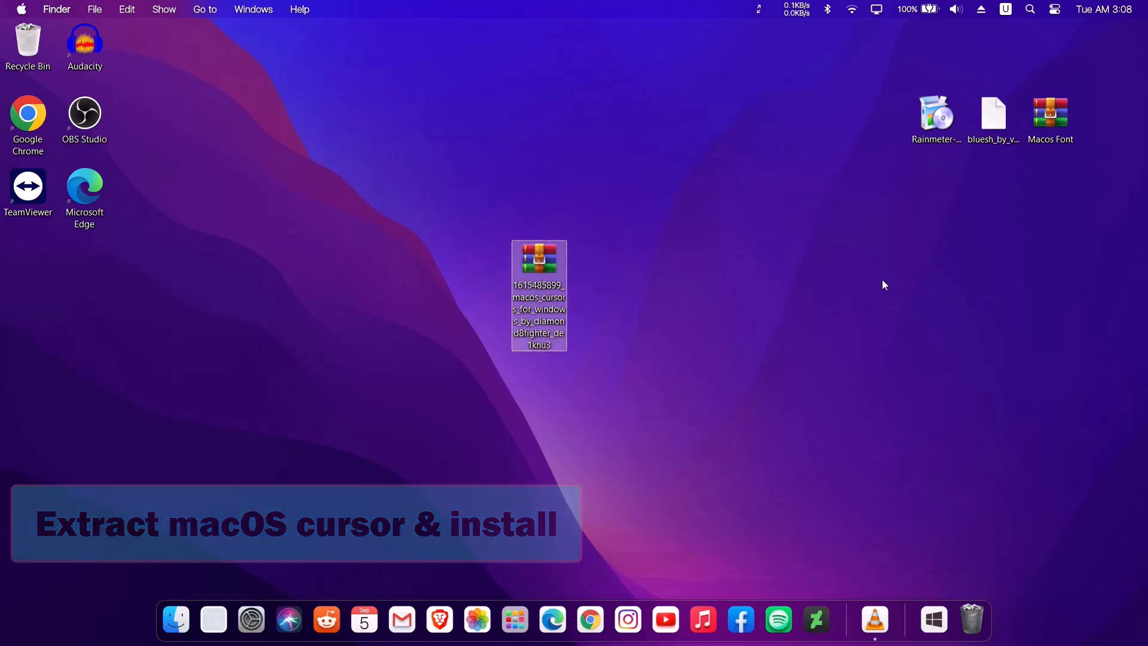
right_click(540, 271)
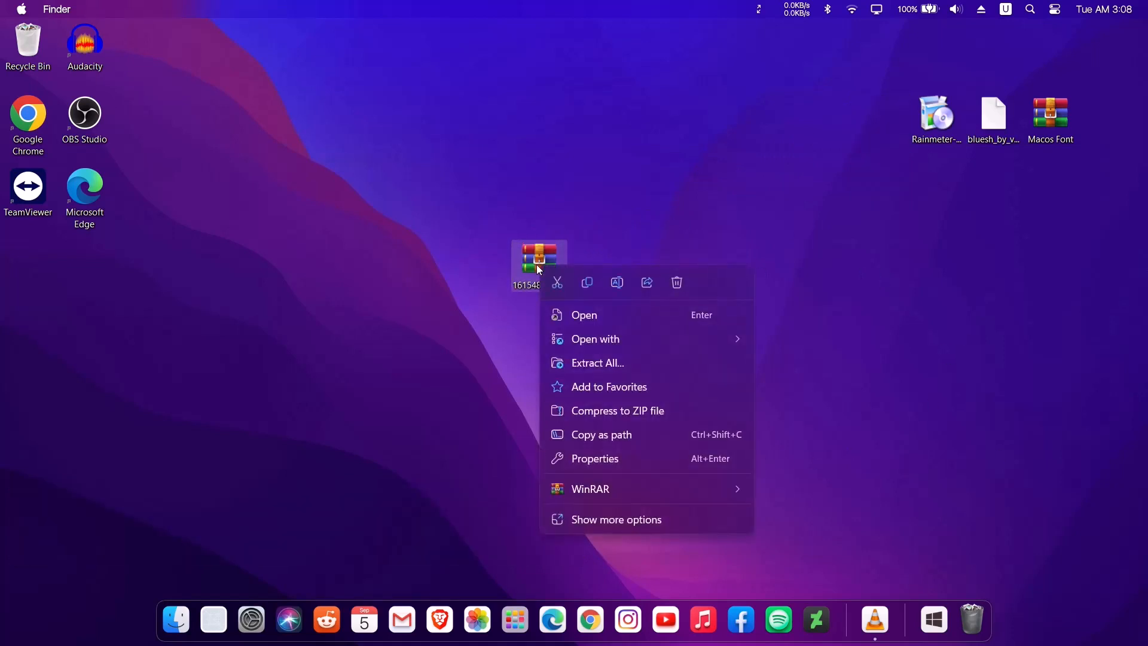
mouse_move(598, 488)
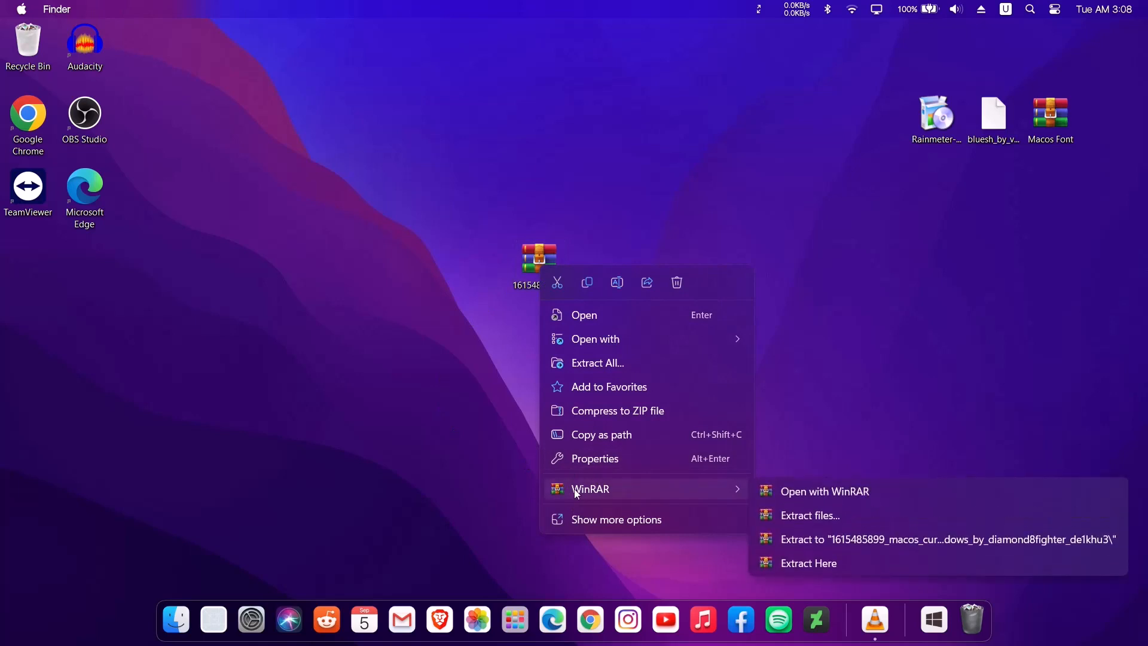
left_click(876, 543)
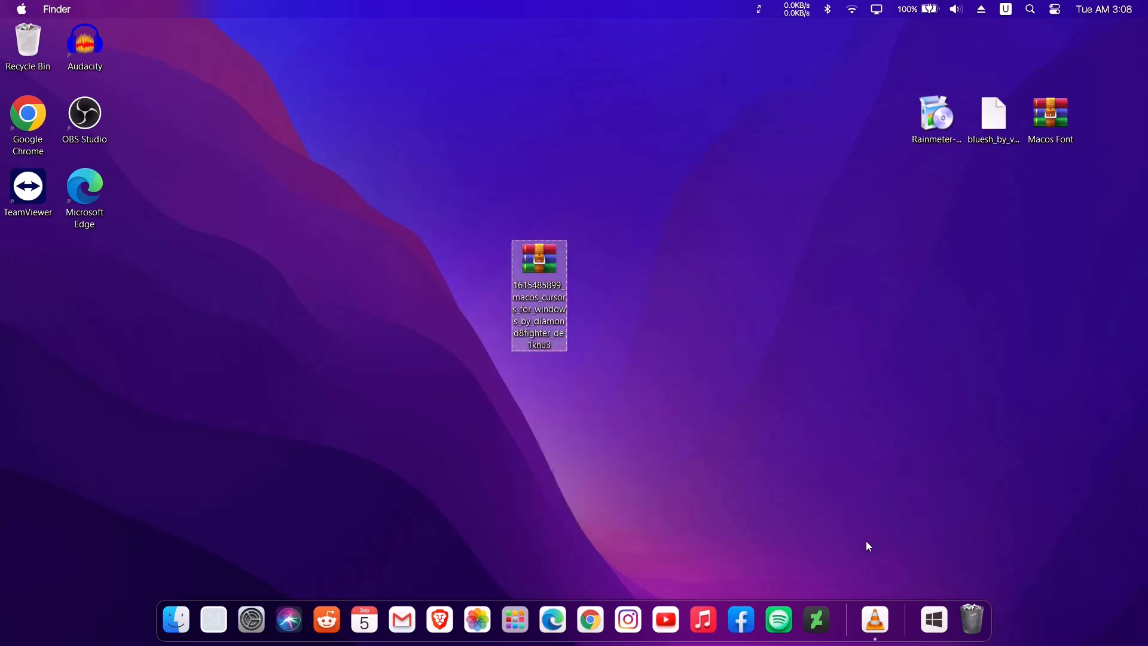
left_click_drag(42, 276, 669, 279)
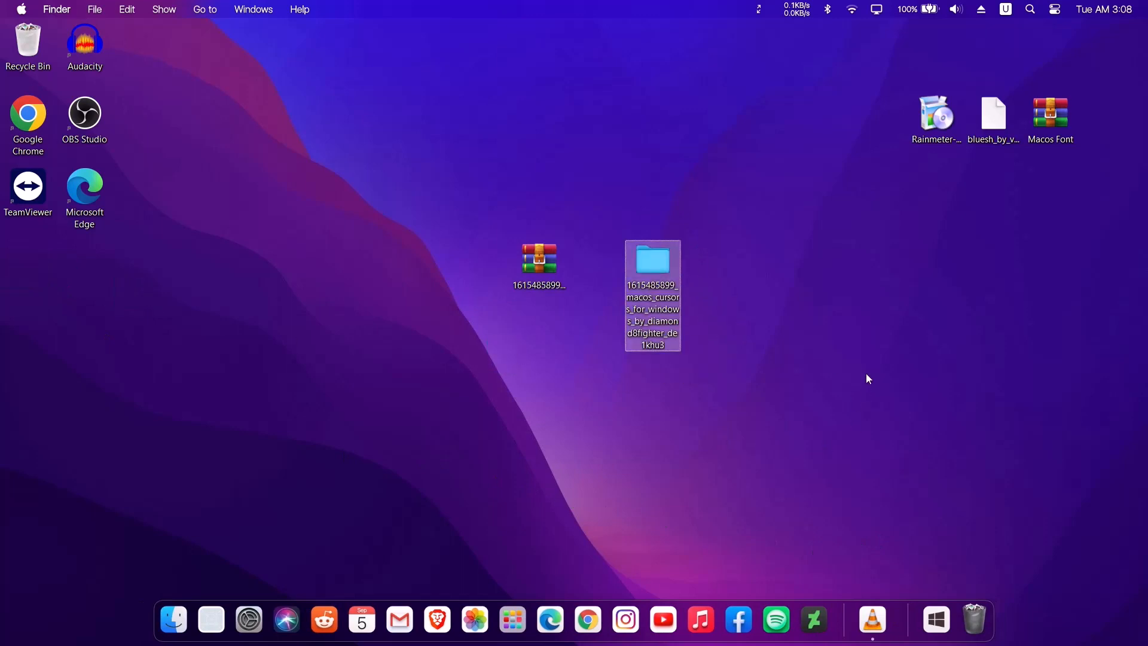
Install the cursor set from the .Install file in the extracted "macOS cursors for Windows" folder and close the folder window.
double_click(658, 269)
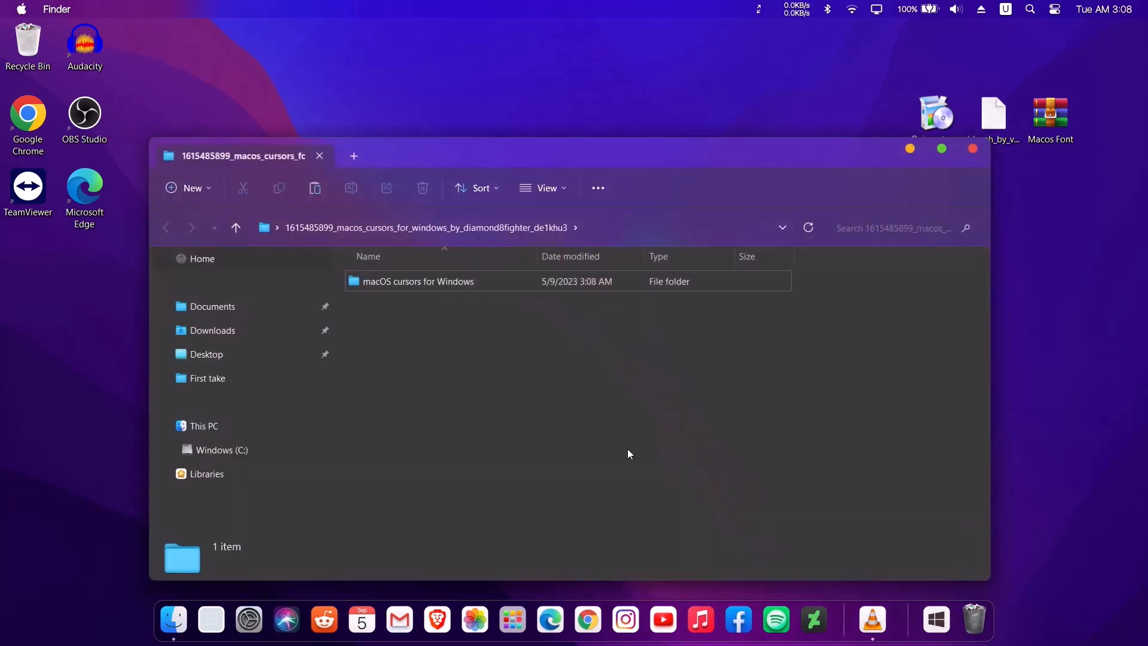
double_click(450, 282)
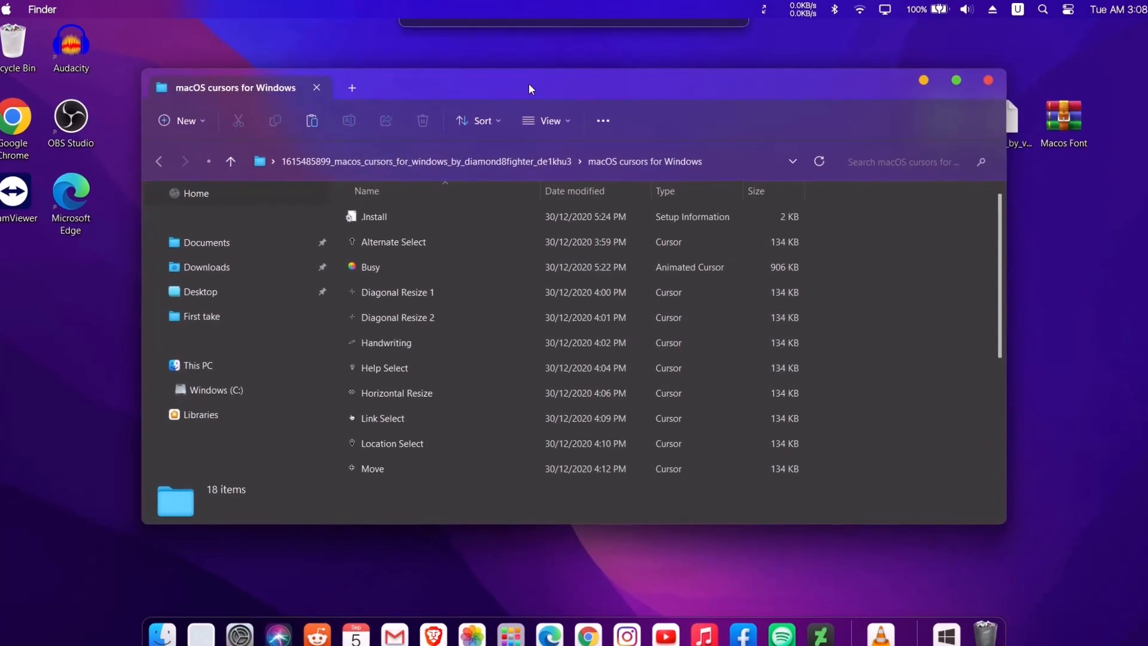
left_click(350, 245)
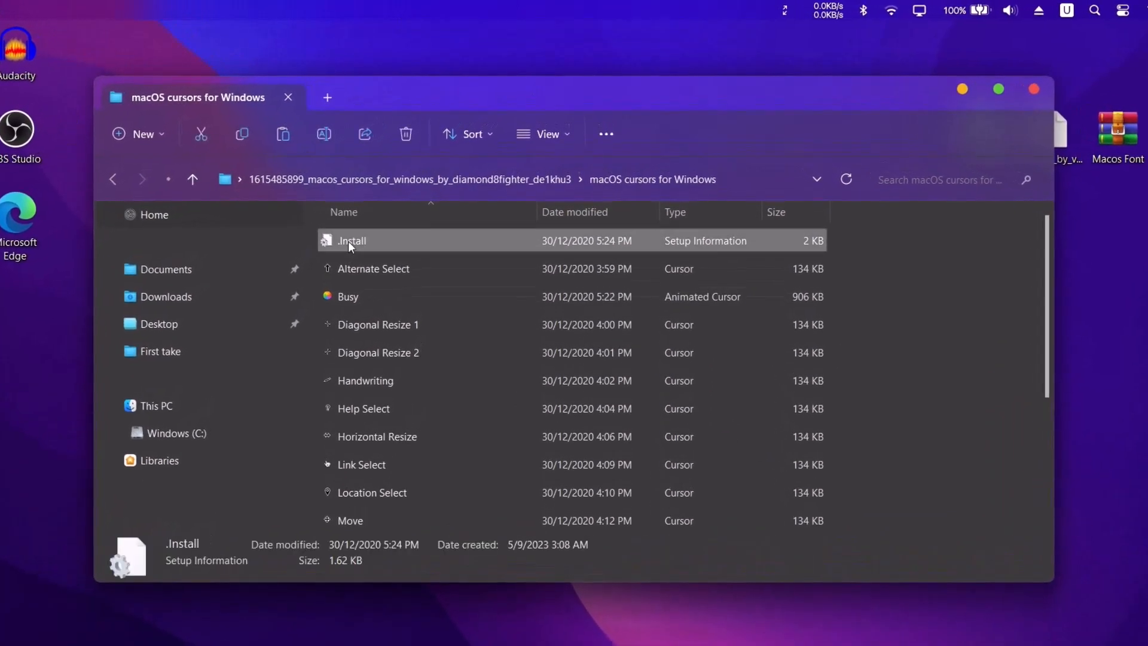
right_click(374, 239)
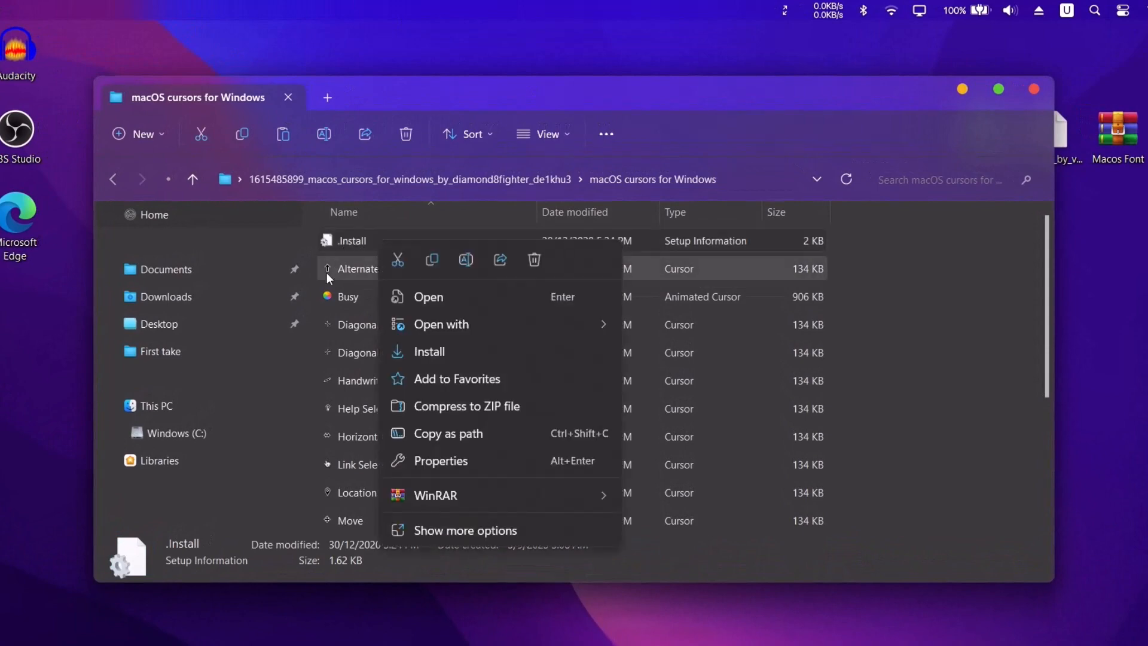
left_click(426, 354)
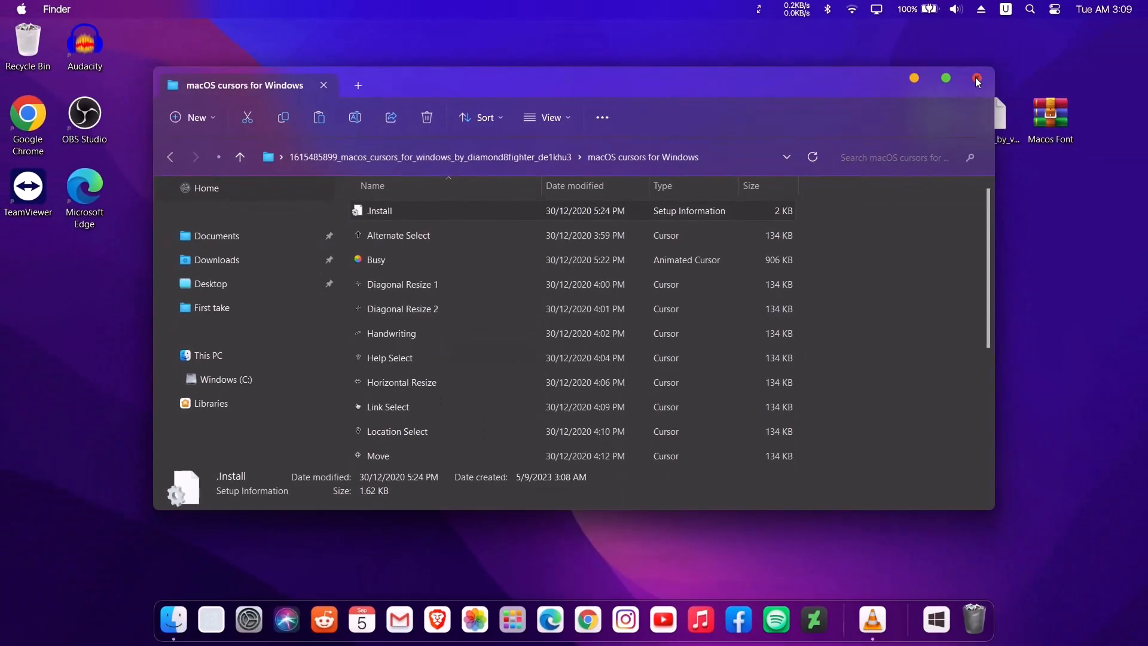
left_click(977, 78)
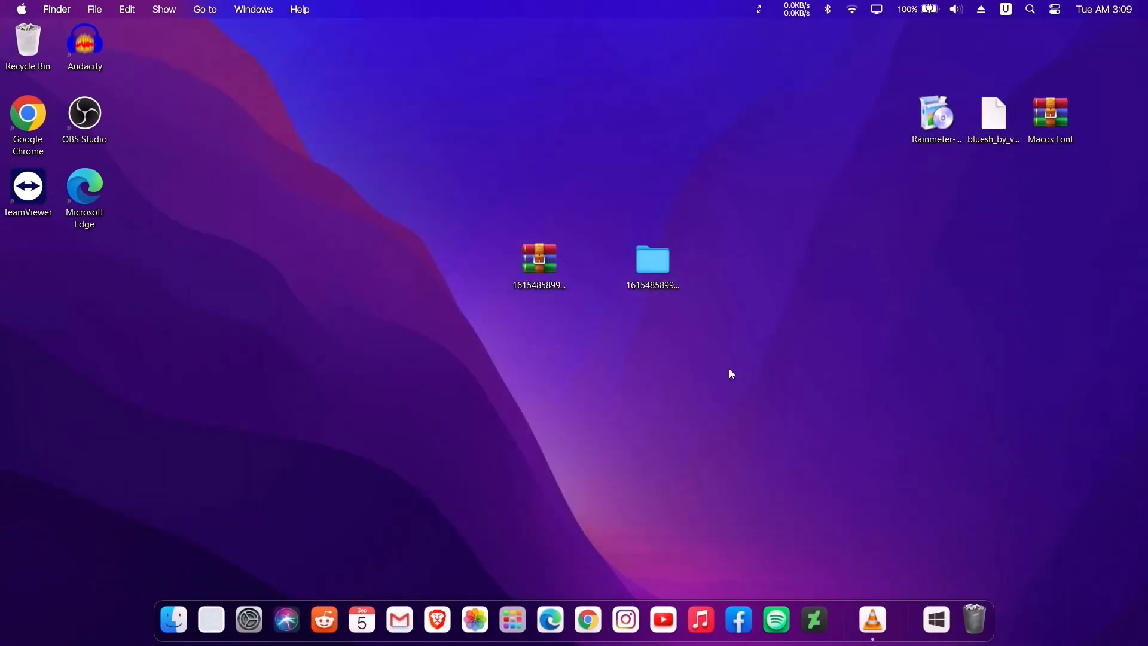
Open the mouse cursor settings from the Themes page of Personalization and dismiss the missing-cursor errors.
right_click(781, 228)
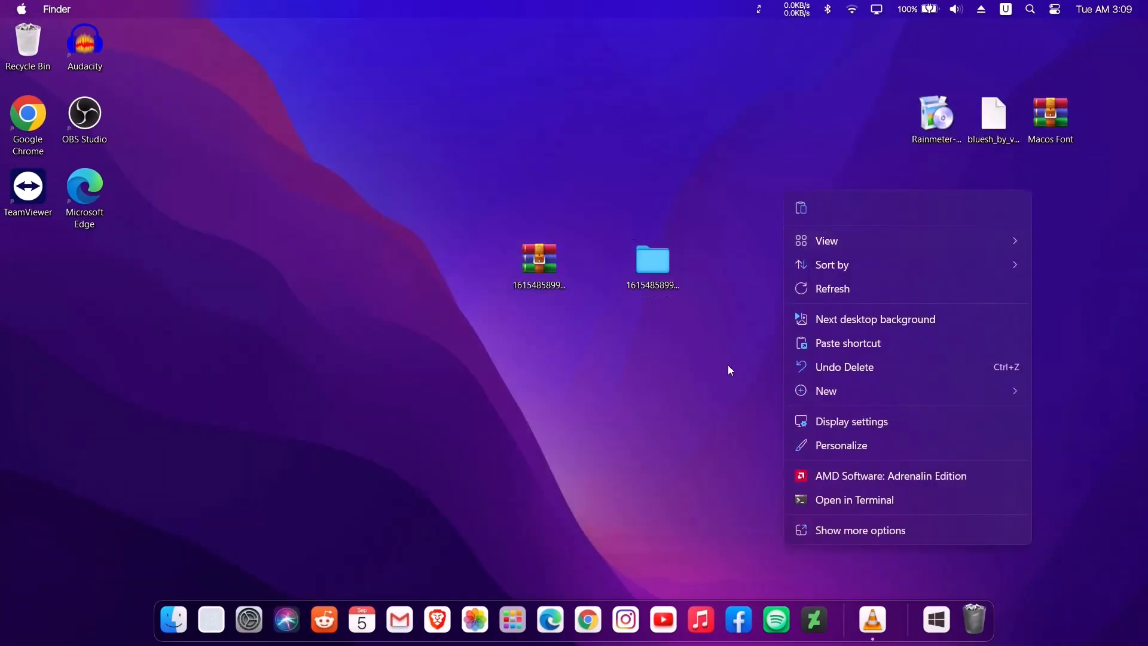
left_click(837, 446)
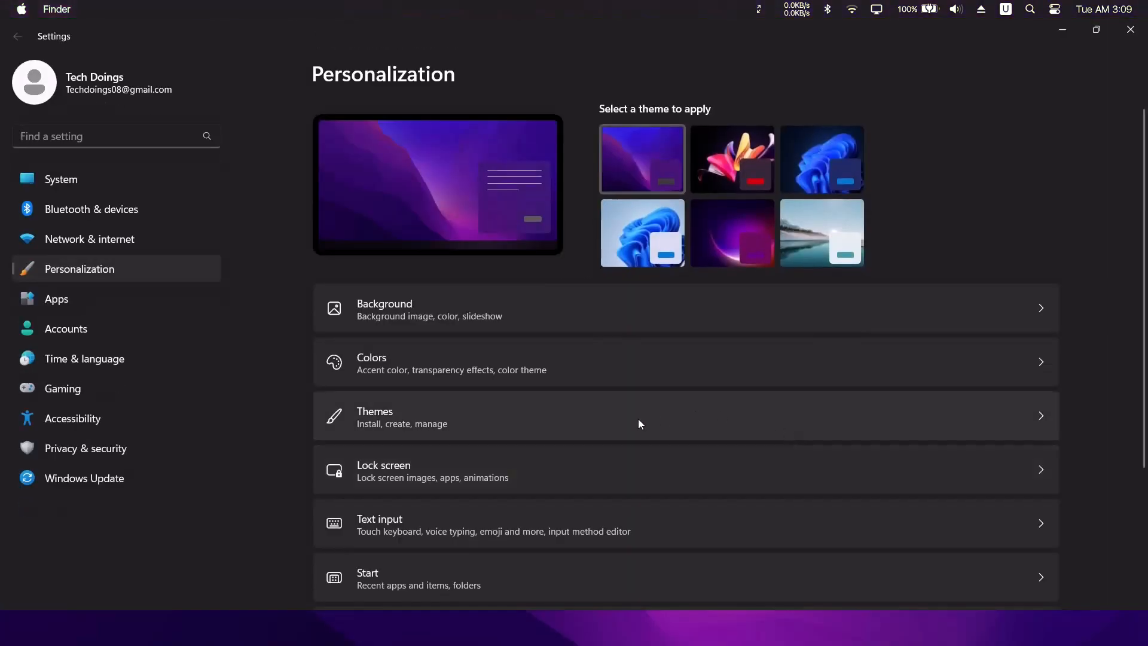
left_click(386, 414)
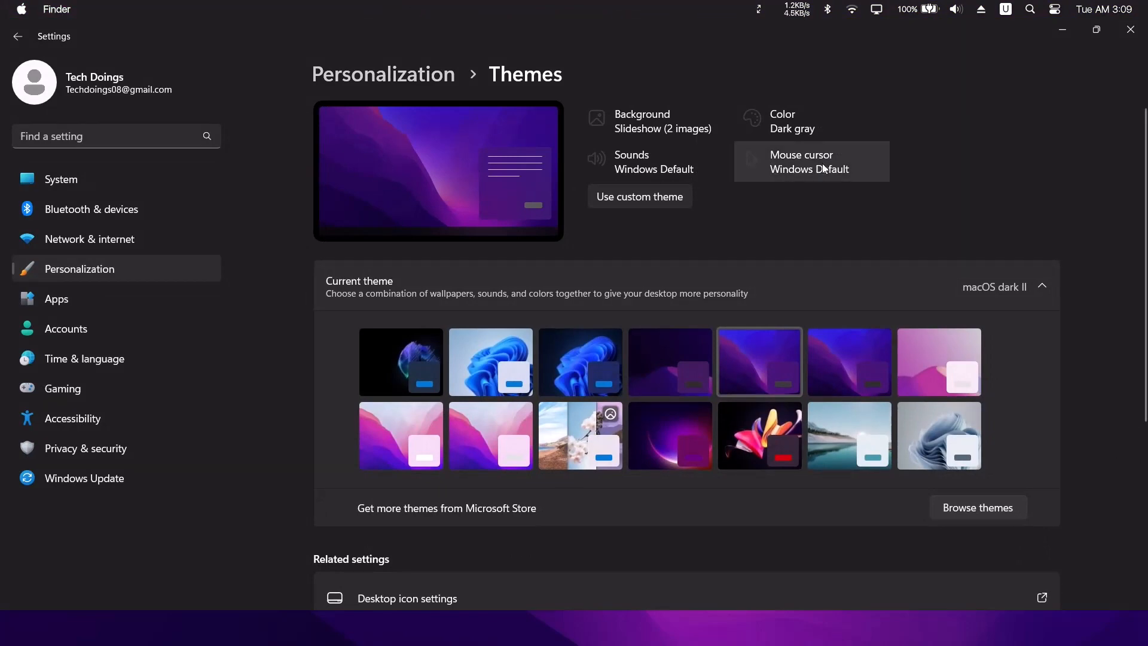
left_click(1096, 29)
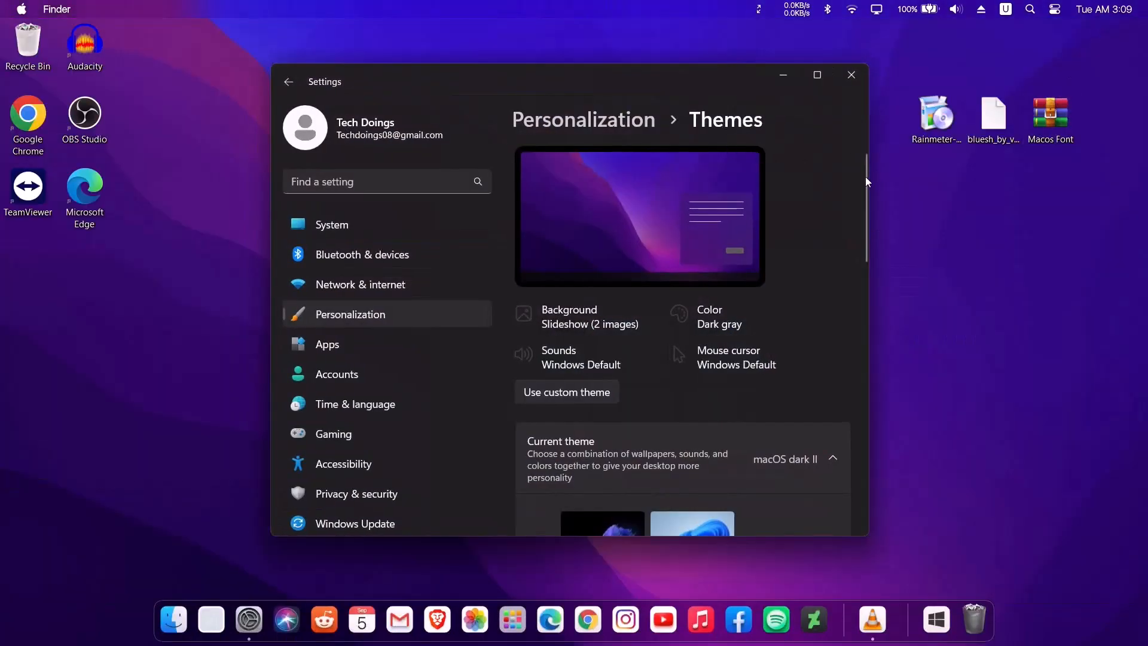
left_click_drag(866, 182, 1010, 191)
left_click_drag(780, 79, 864, 69)
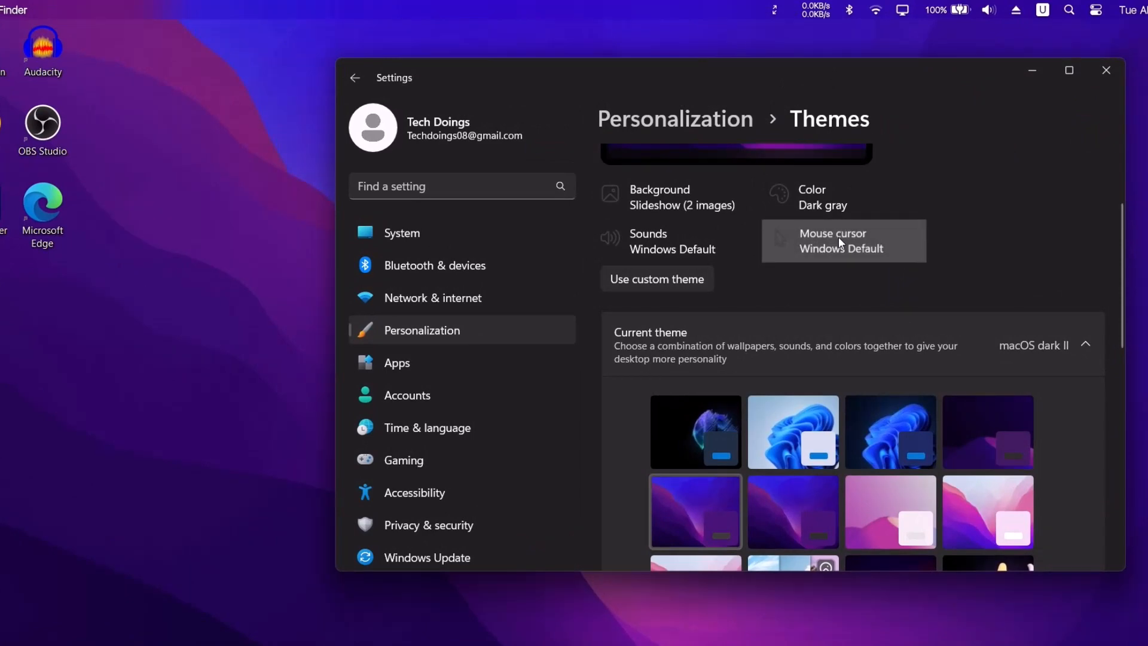
left_click(839, 237)
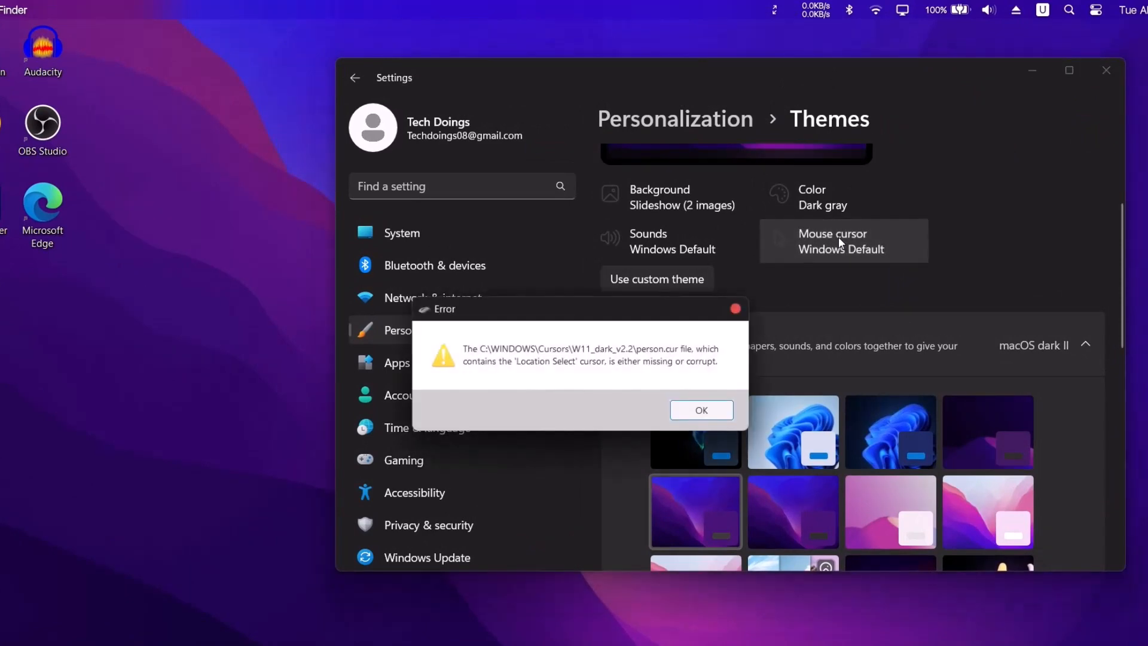
left_click(711, 410)
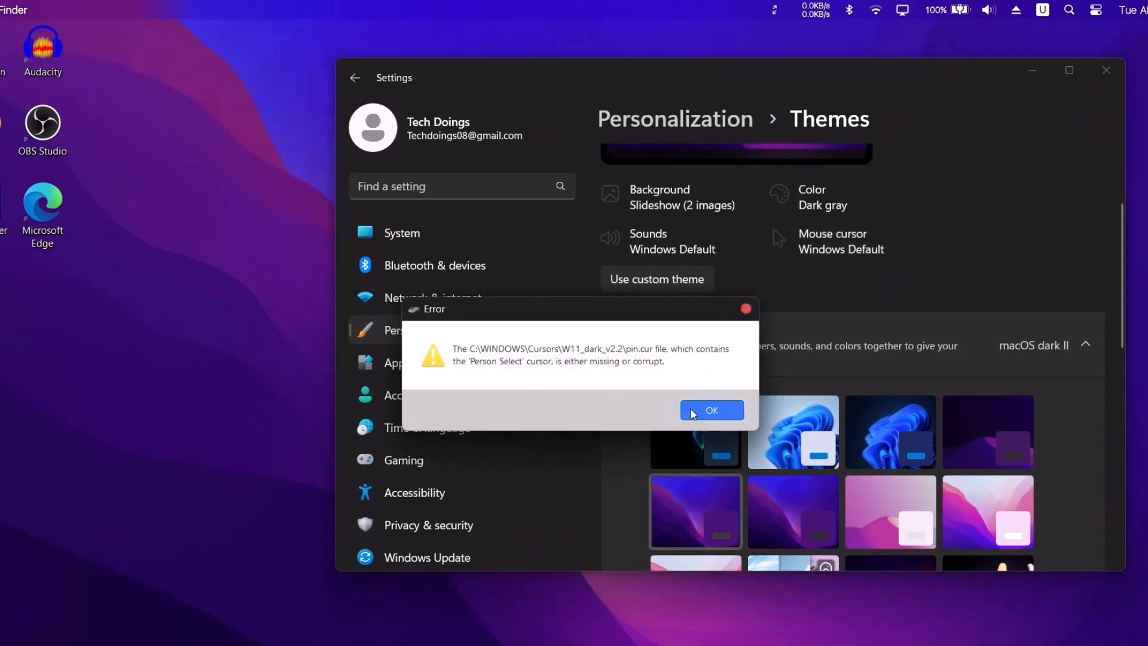
left_click(692, 413)
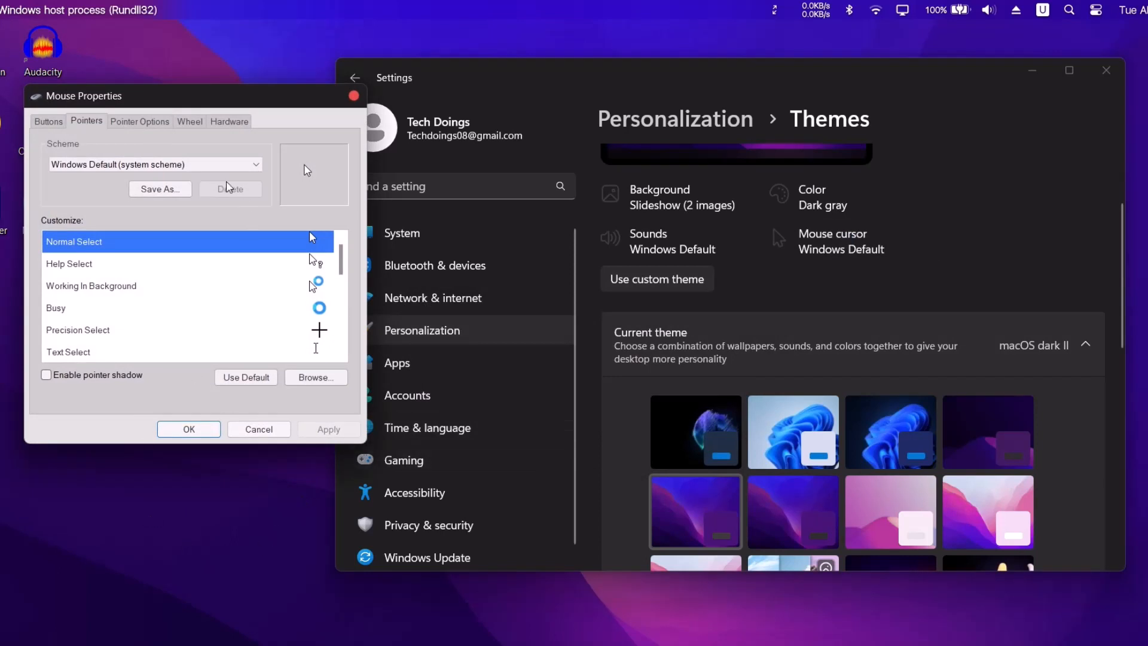
Apply the macOS pointer scheme in Mouse Properties, replacing the existing scheme of that name, and close the dialog.
left_click(252, 169)
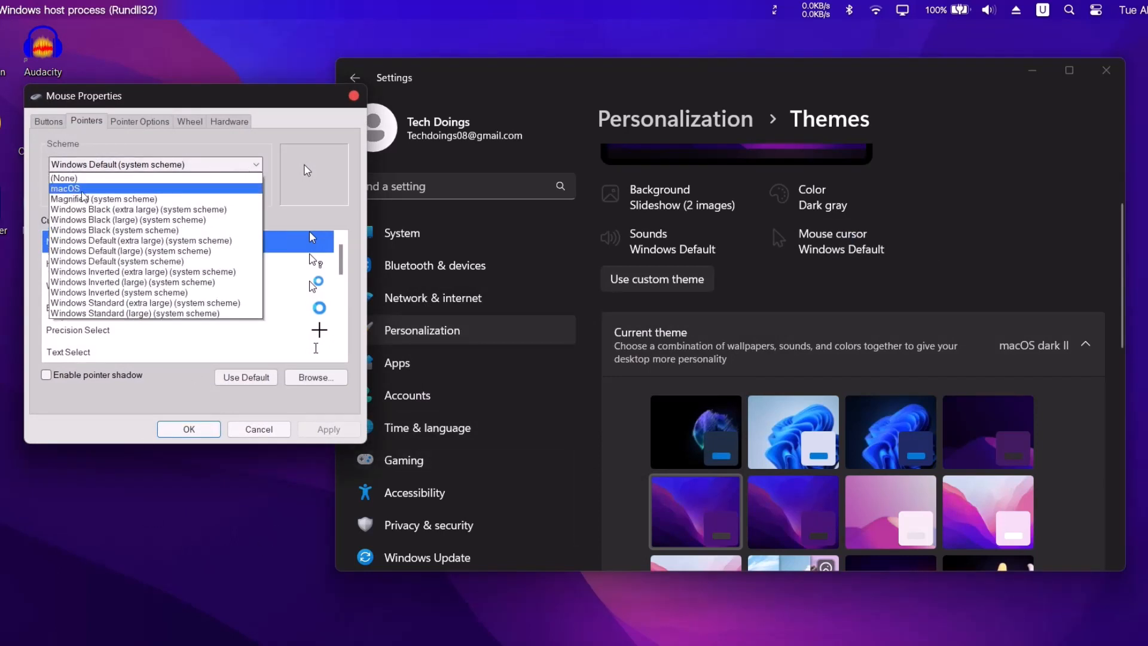
left_click(78, 189)
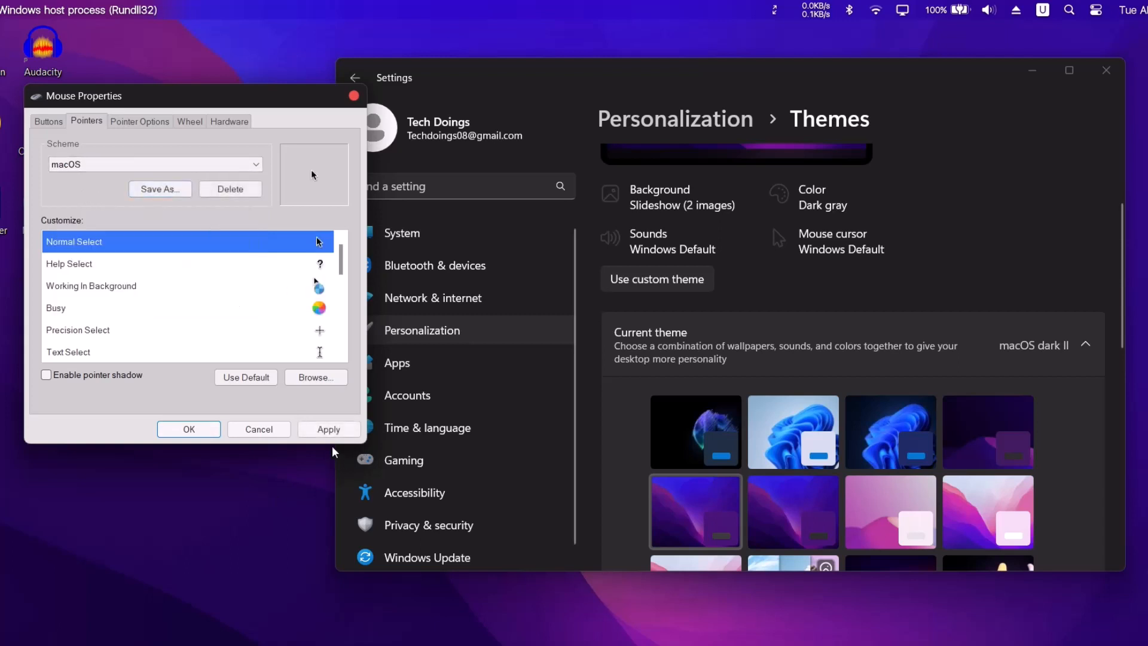
left_click(330, 428)
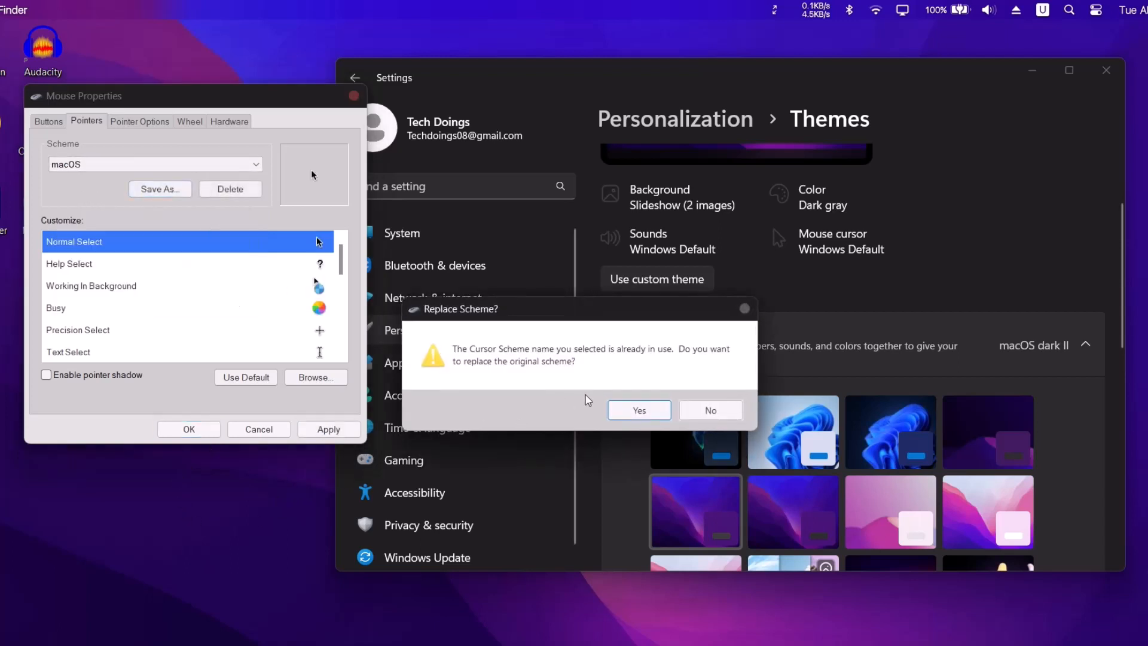
left_click(639, 411)
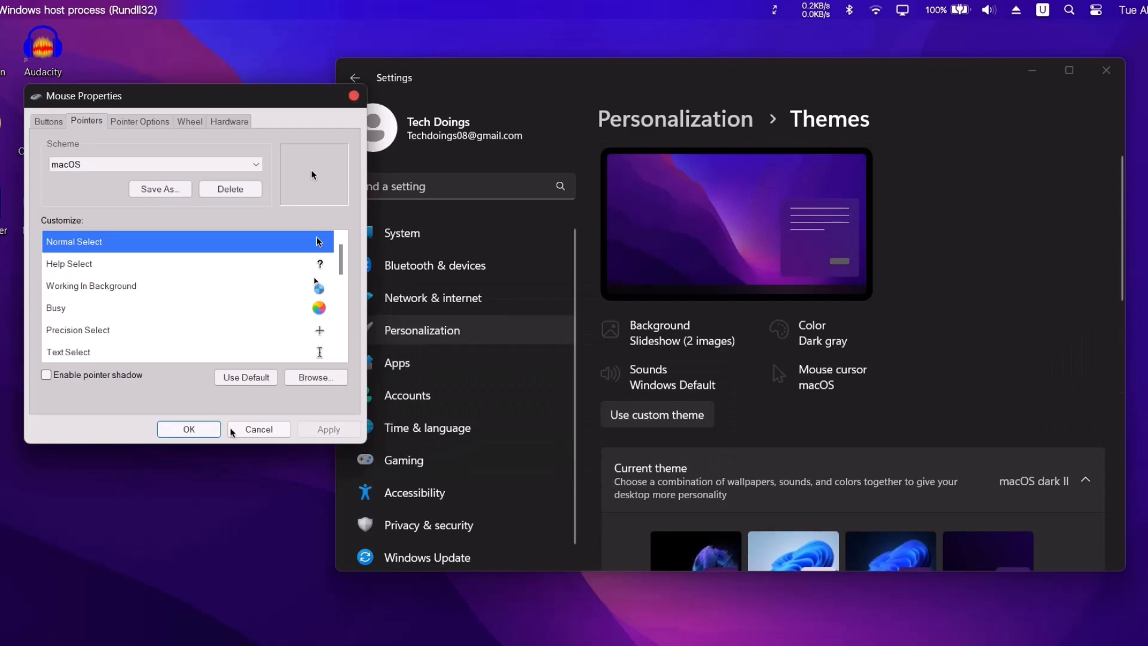
left_click(187, 430)
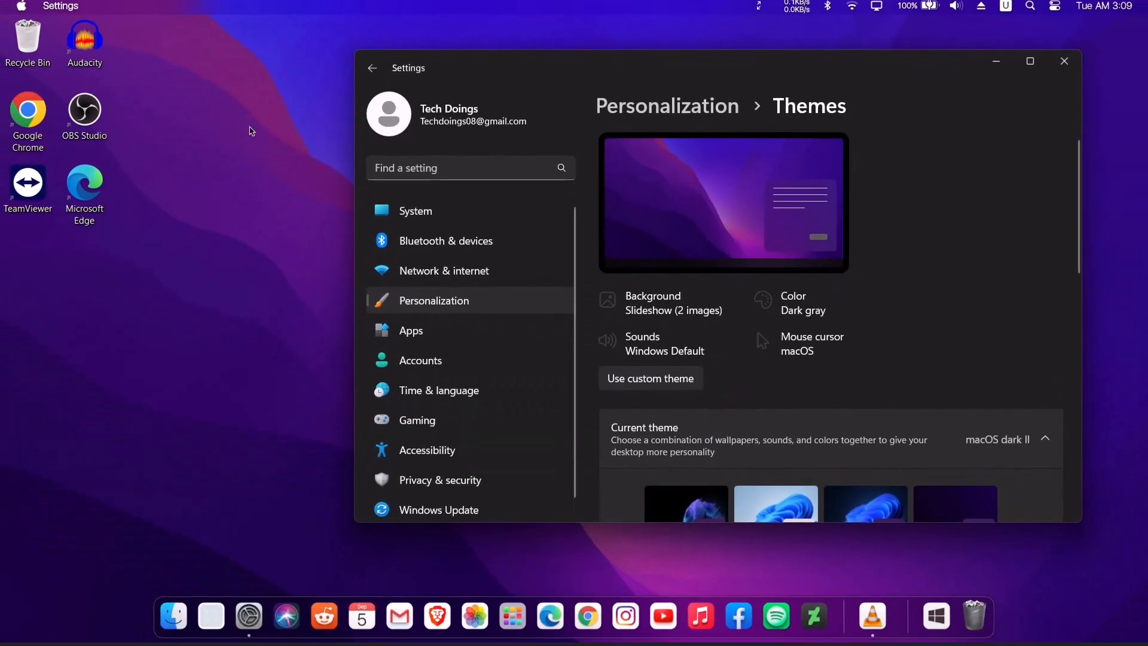
Close Settings and delete the macOS cursors archive and its extracted folder from the desktop.
left_click(1066, 62)
left_click(654, 257)
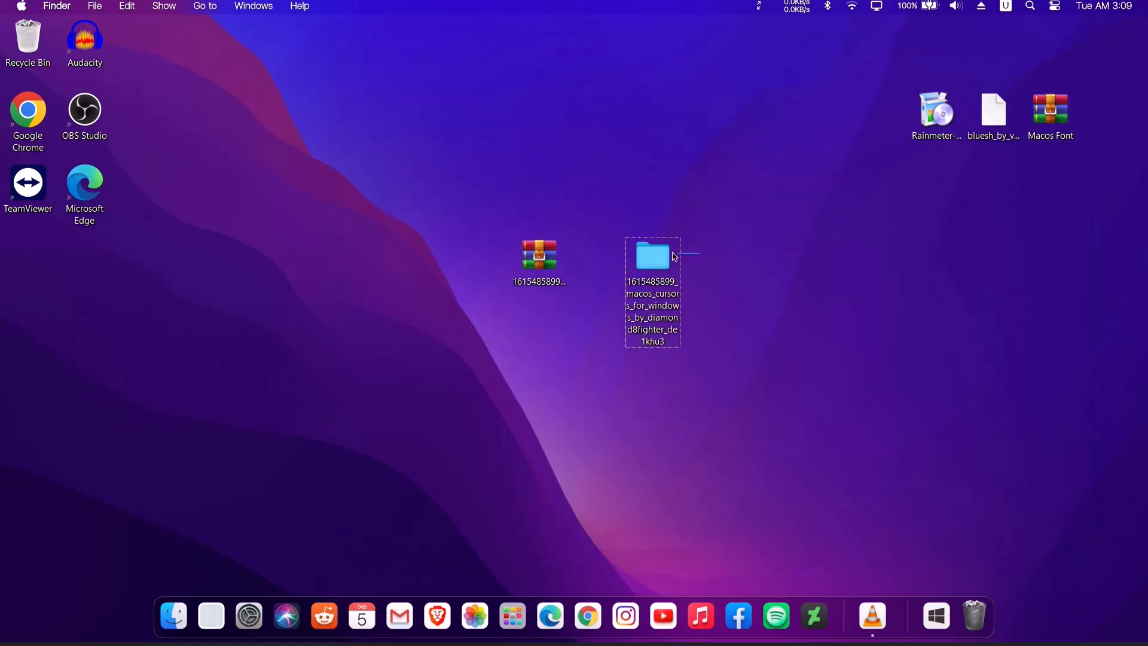
right_click(541, 261)
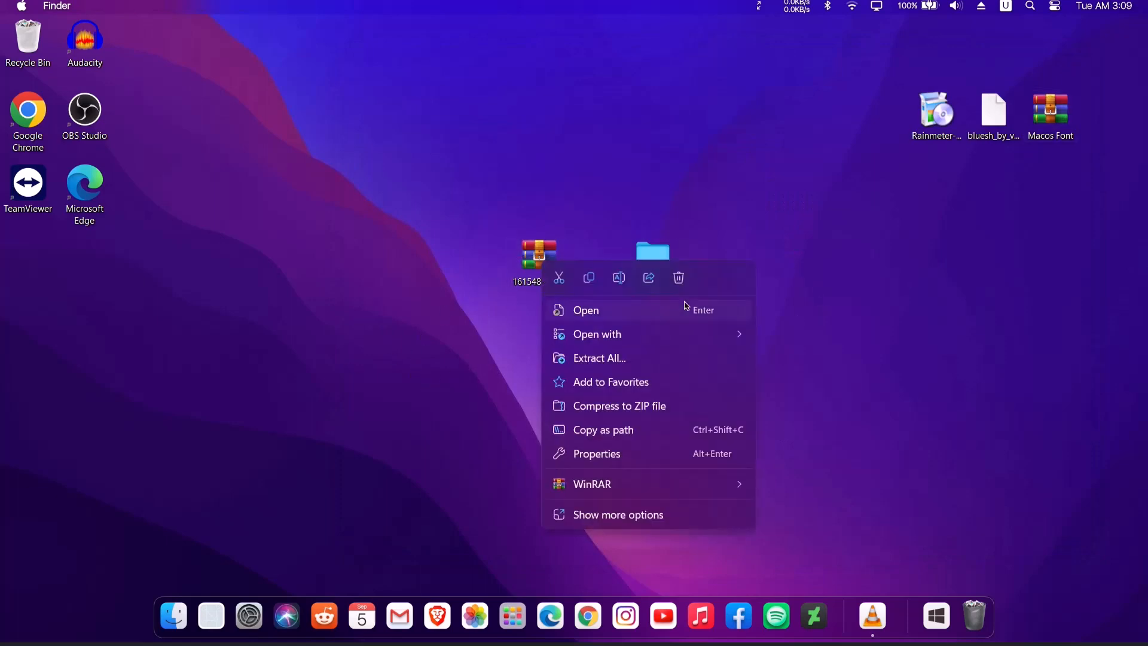
left_click(679, 277)
right_click(666, 269)
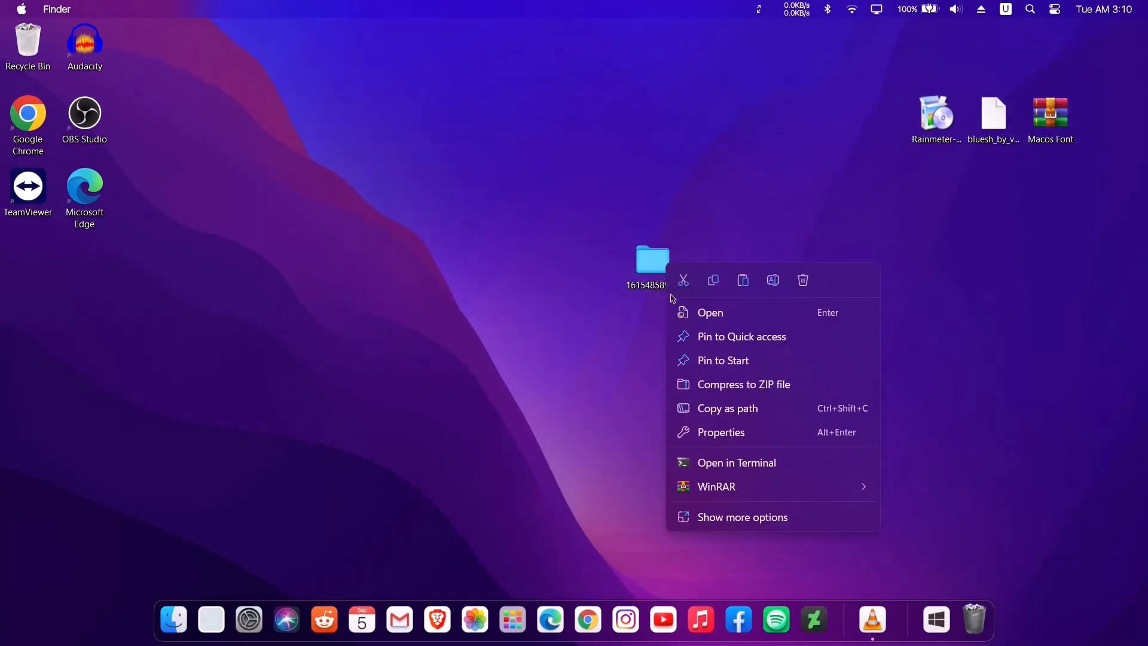
left_click(803, 278)
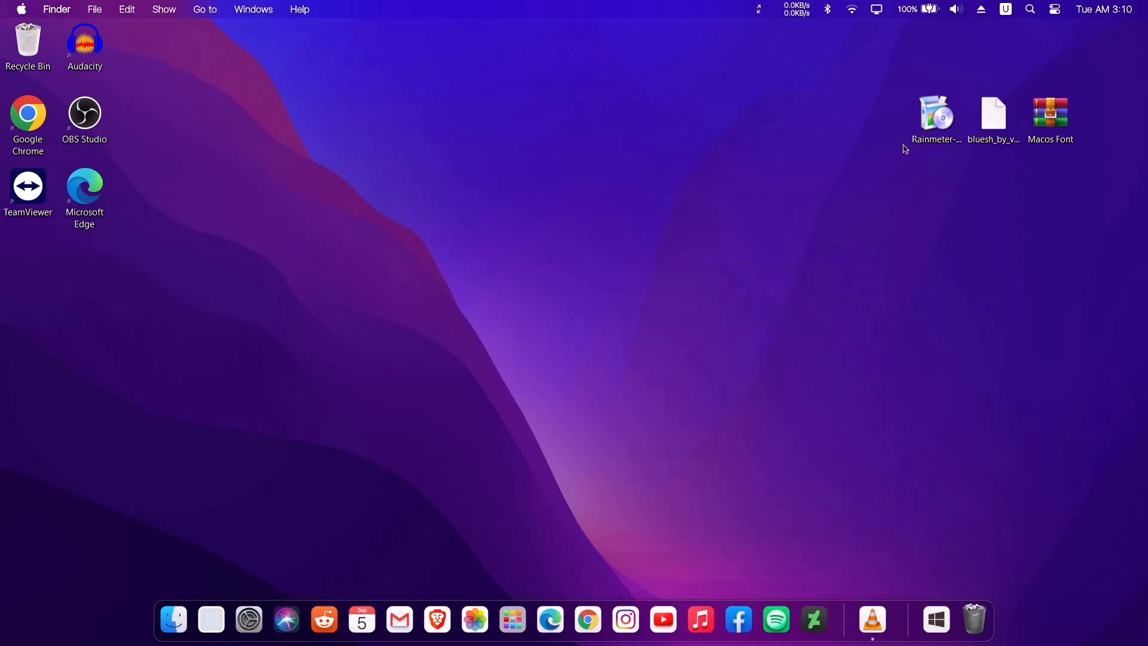
Install Rainmeter 4.5.18 from the desktop setup file as a standard 64-bit installation that launches on startup, and run it.
left_click_drag(934, 119, 597, 270)
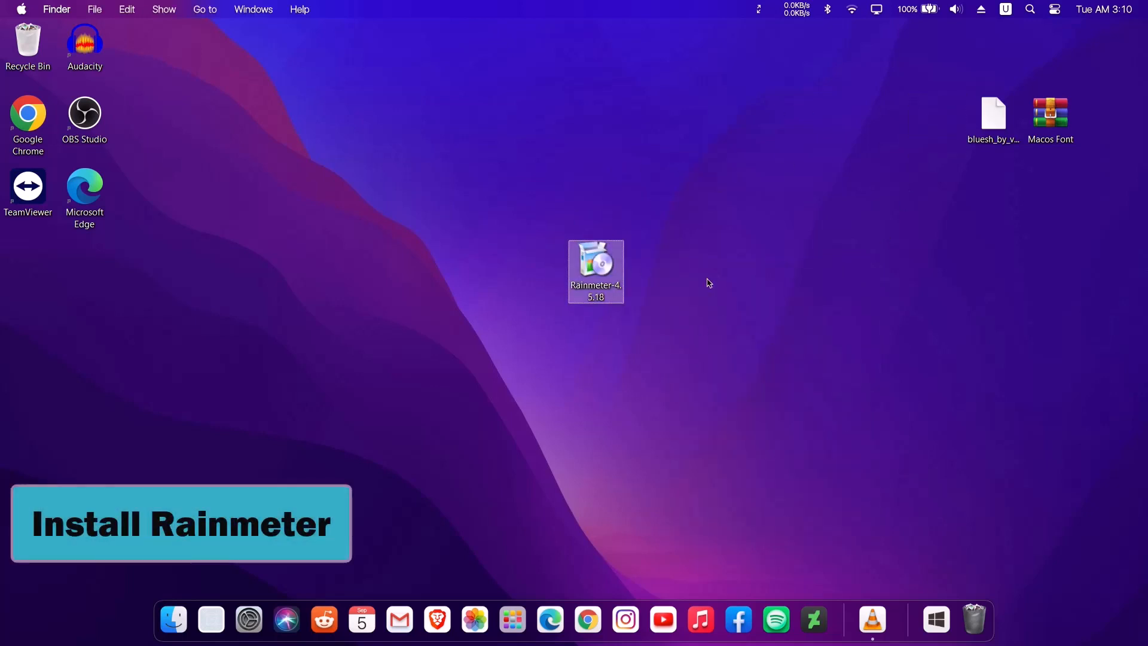
double_click(598, 263)
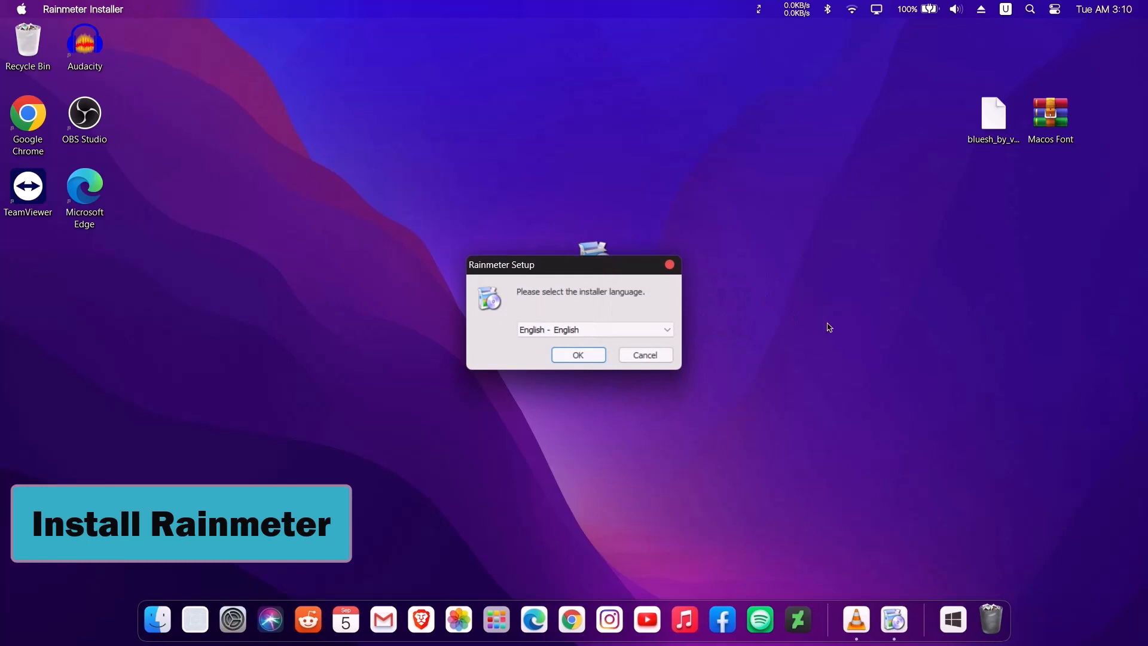
left_click(578, 355)
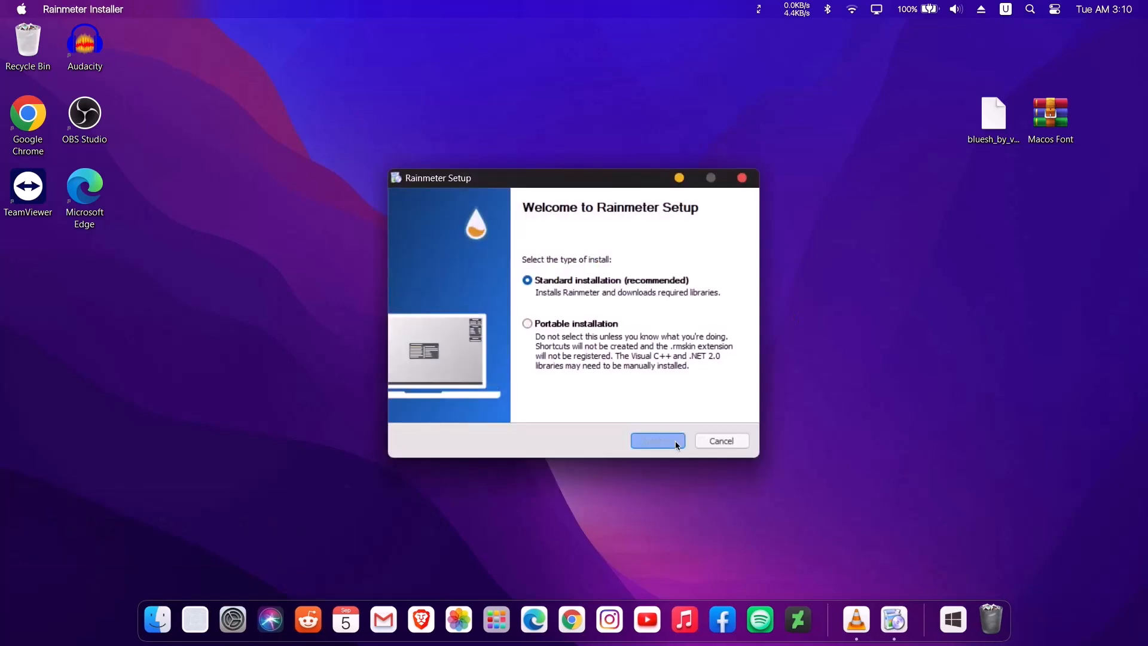
left_click(677, 443)
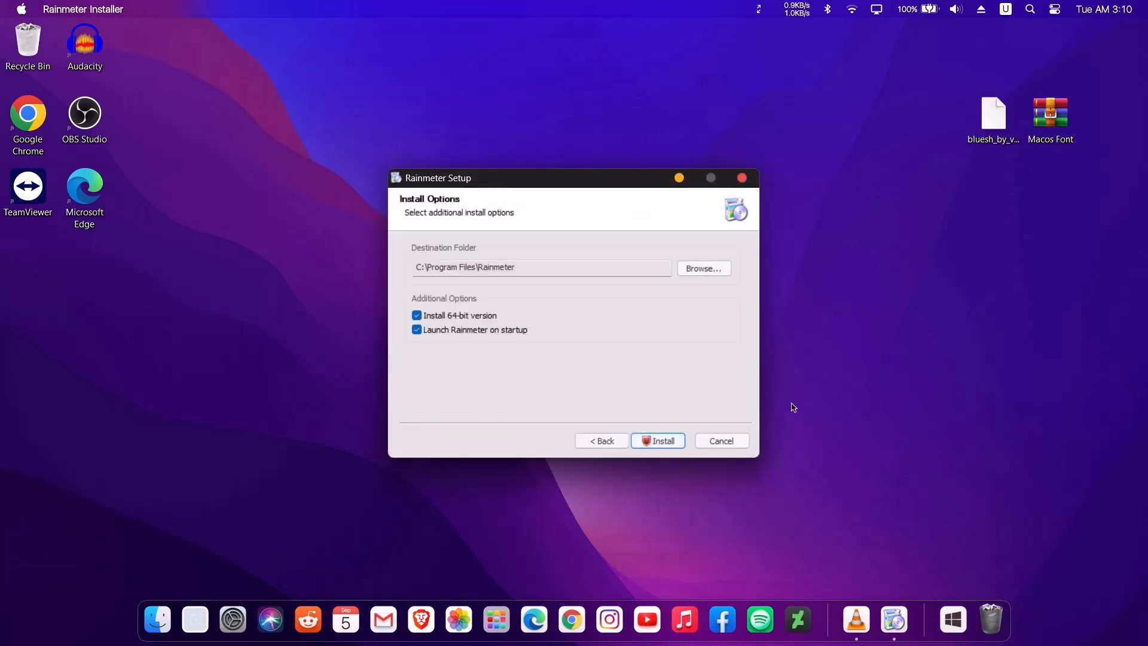
left_click(658, 441)
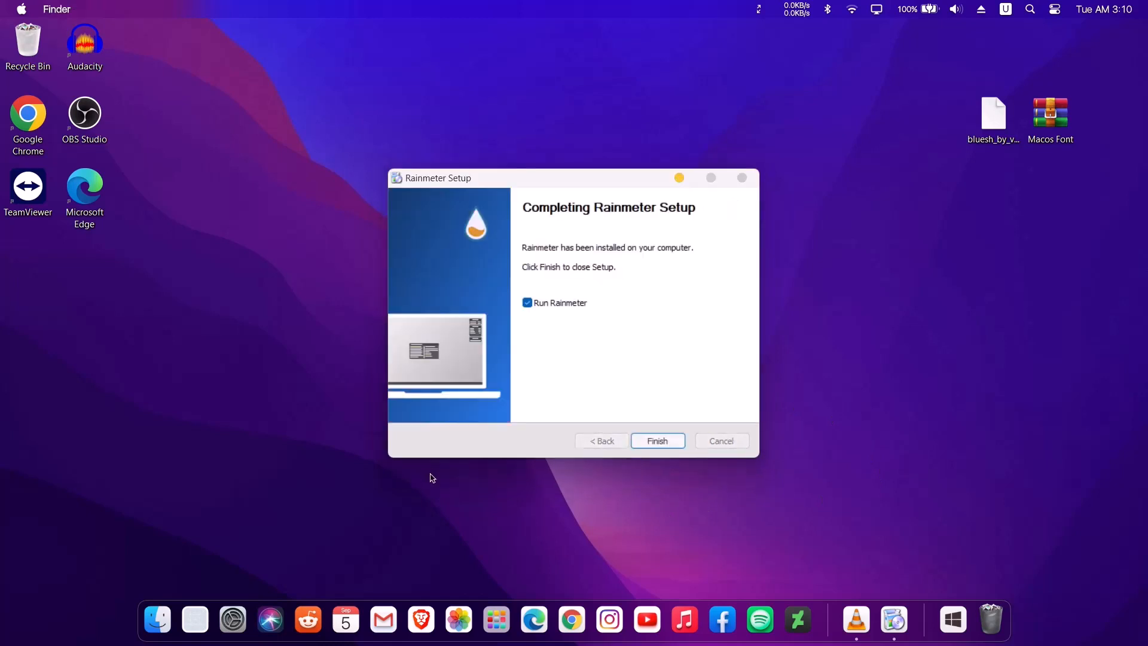
left_click(658, 442)
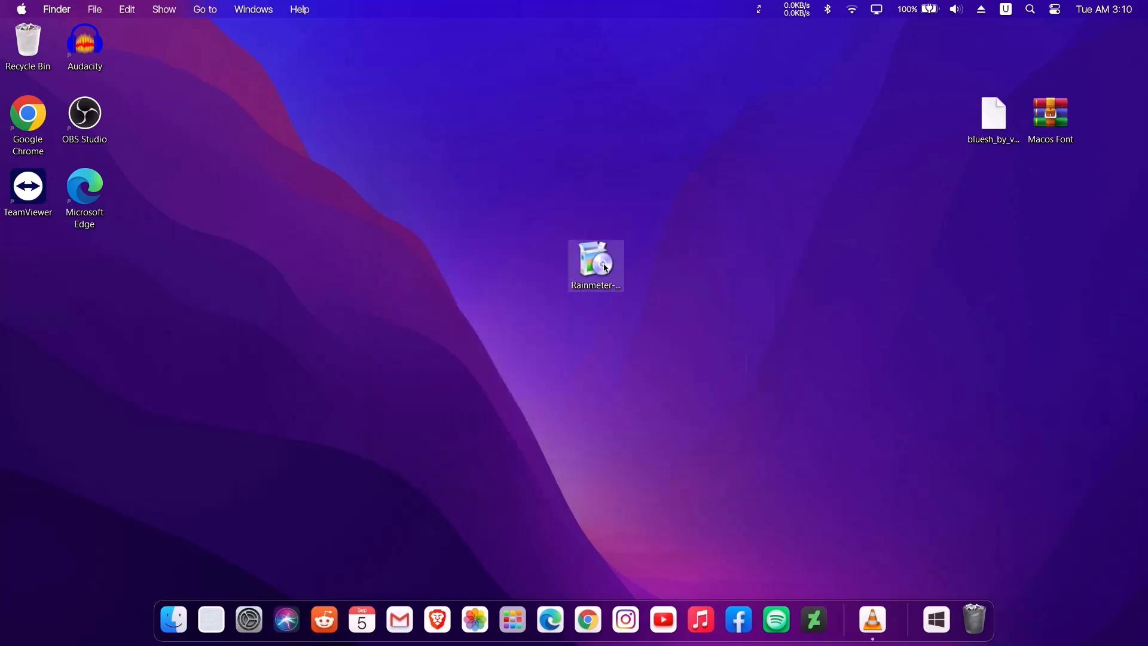
Install the Bluesh Rainmeter skin from its rmskin file on the desktop and apply its included layout.
left_click_drag(607, 268, 436, 259)
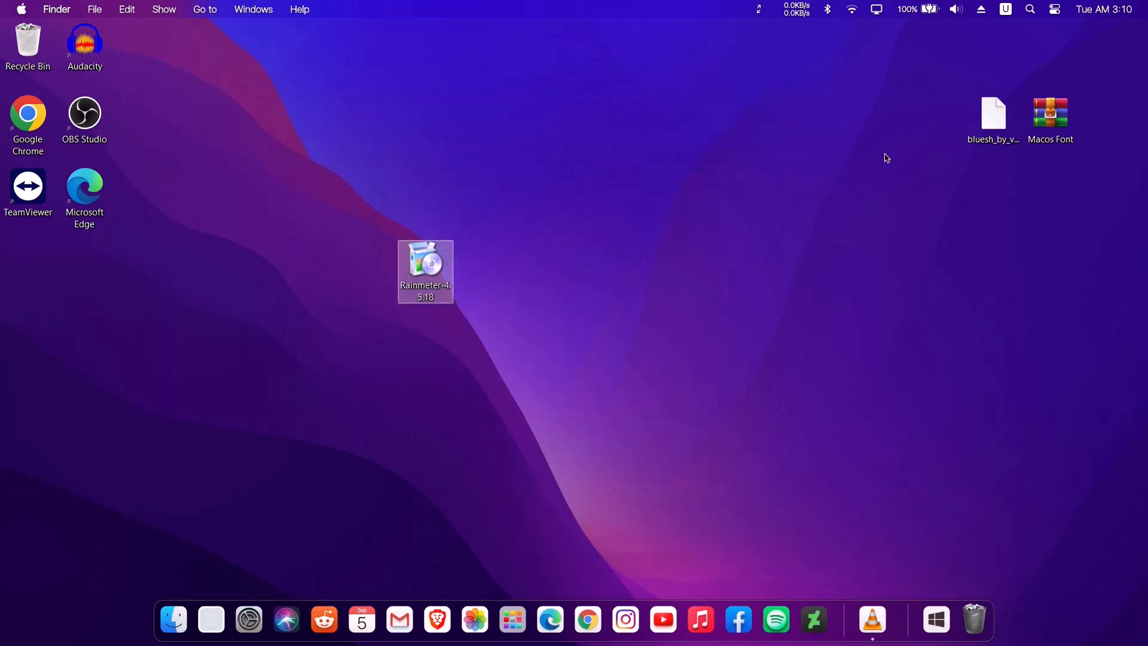
left_click_drag(994, 116, 603, 263)
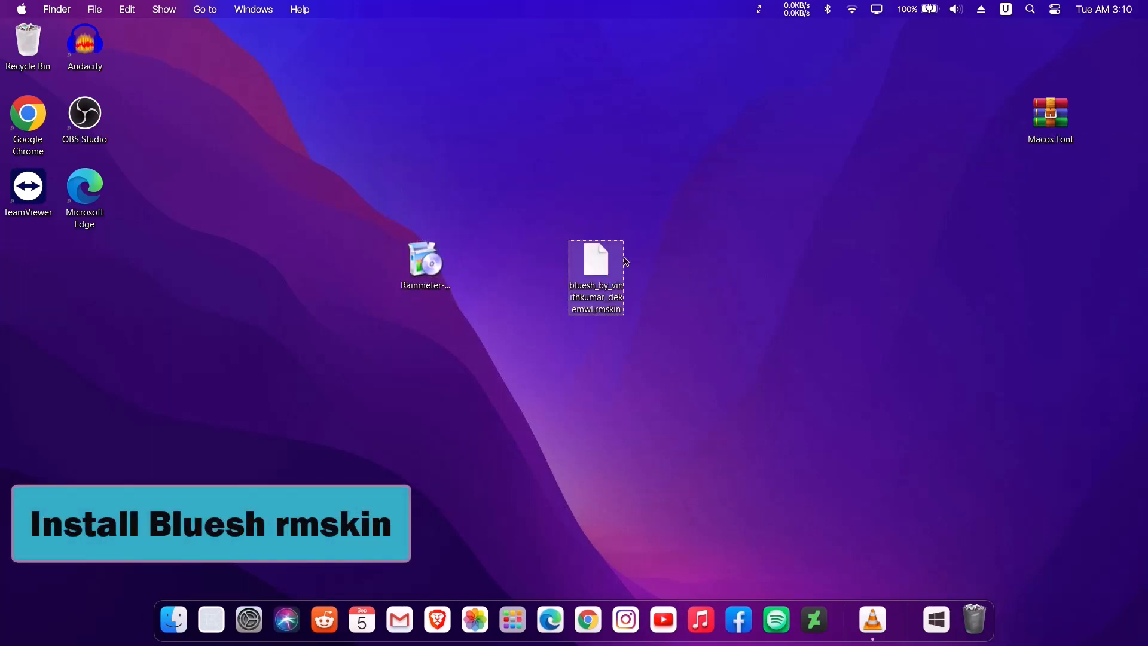
double_click(599, 261)
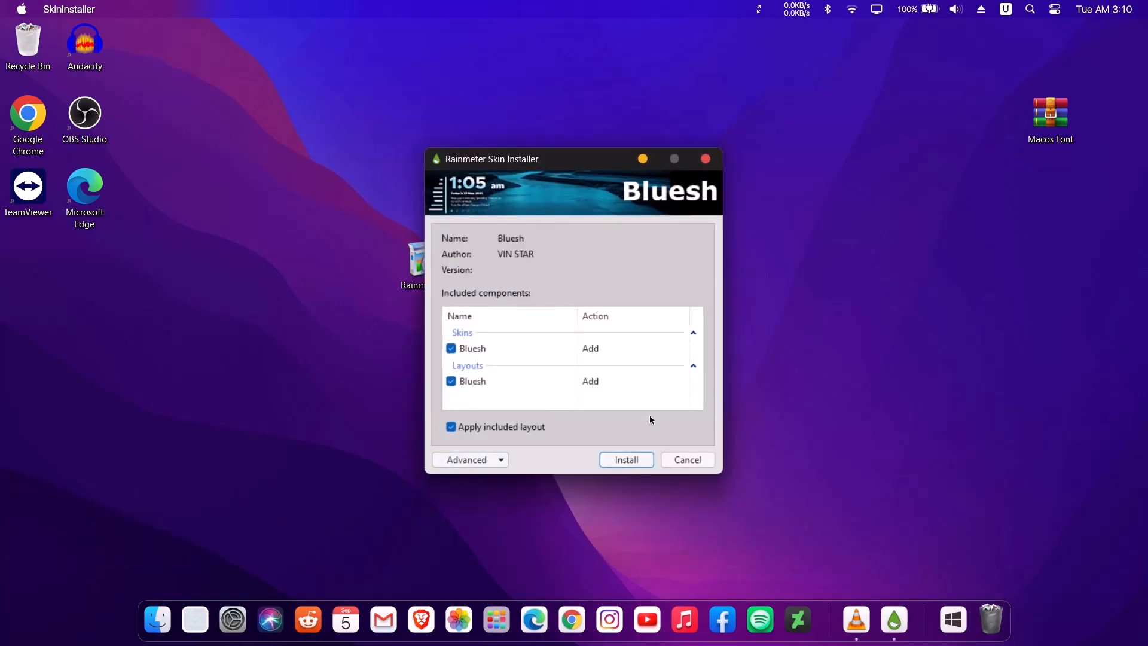
left_click(627, 459)
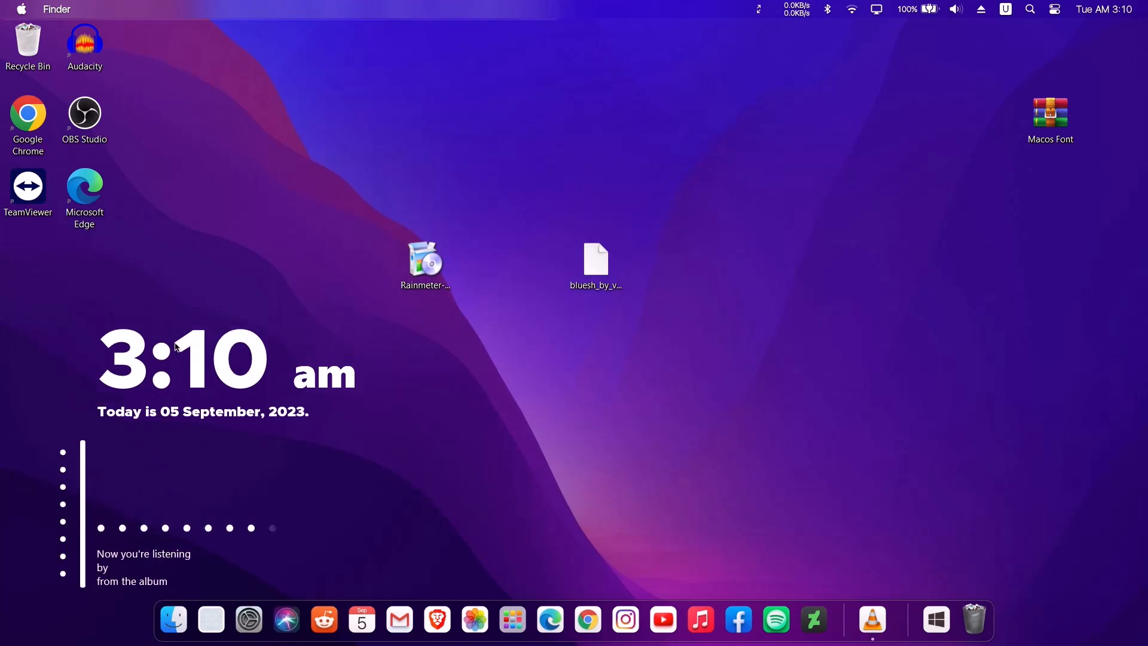
Move the Bluesh clock down beside the vertical bar and shift the skin's elements into a compact group above the dock.
left_click_drag(175, 346, 173, 438)
left_click(528, 435)
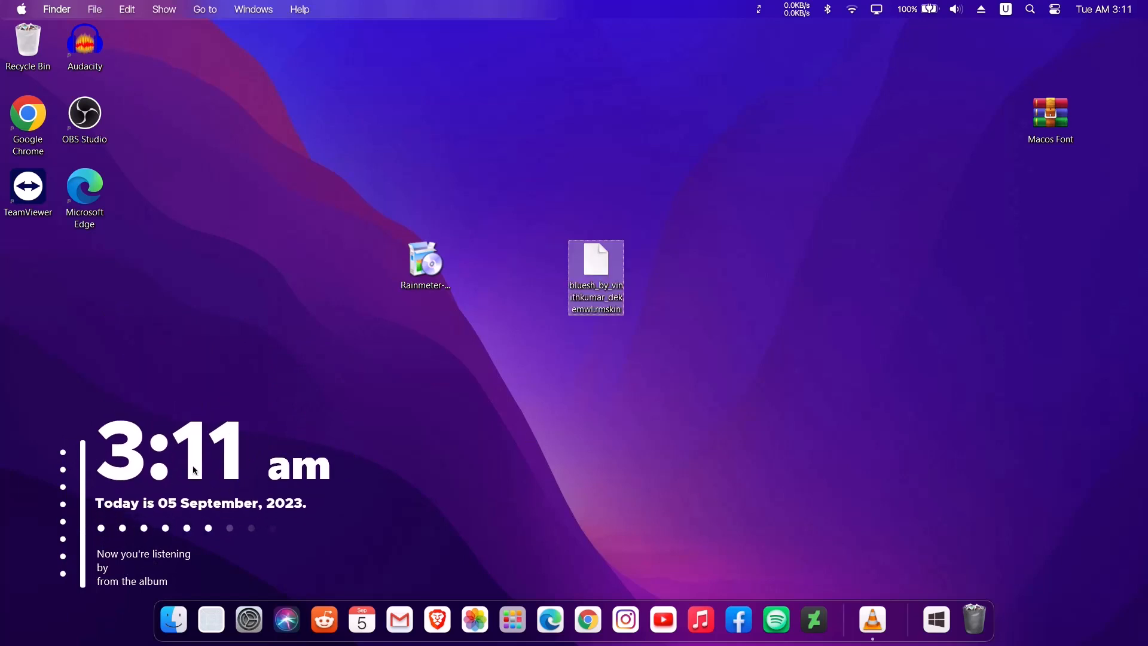
left_click(194, 470)
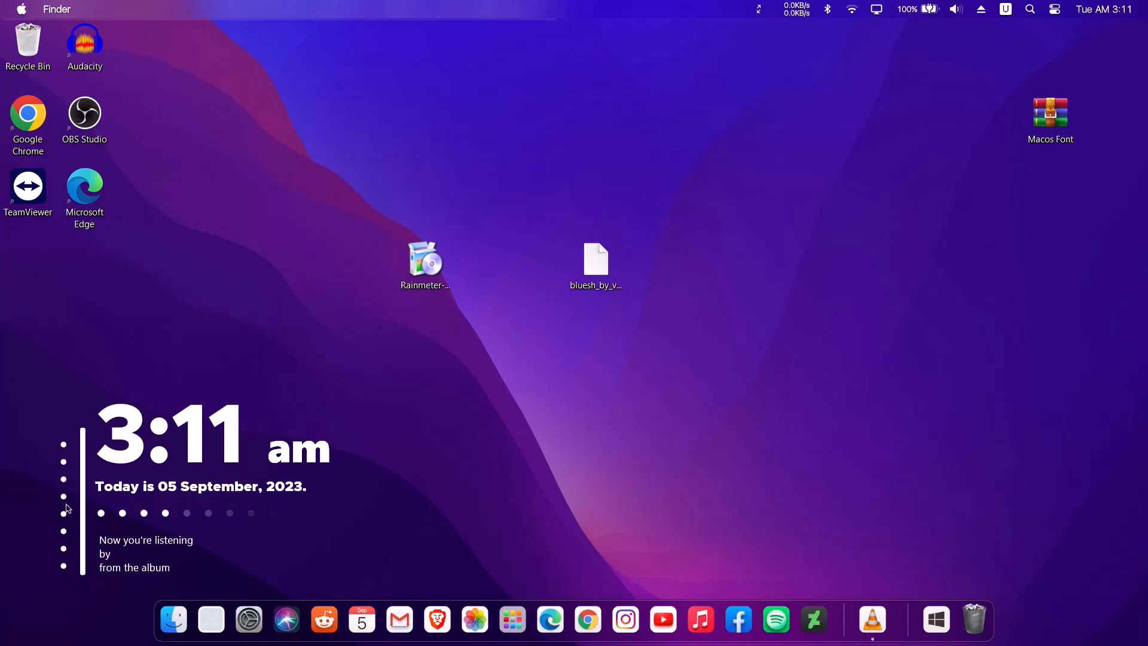
left_click(489, 507)
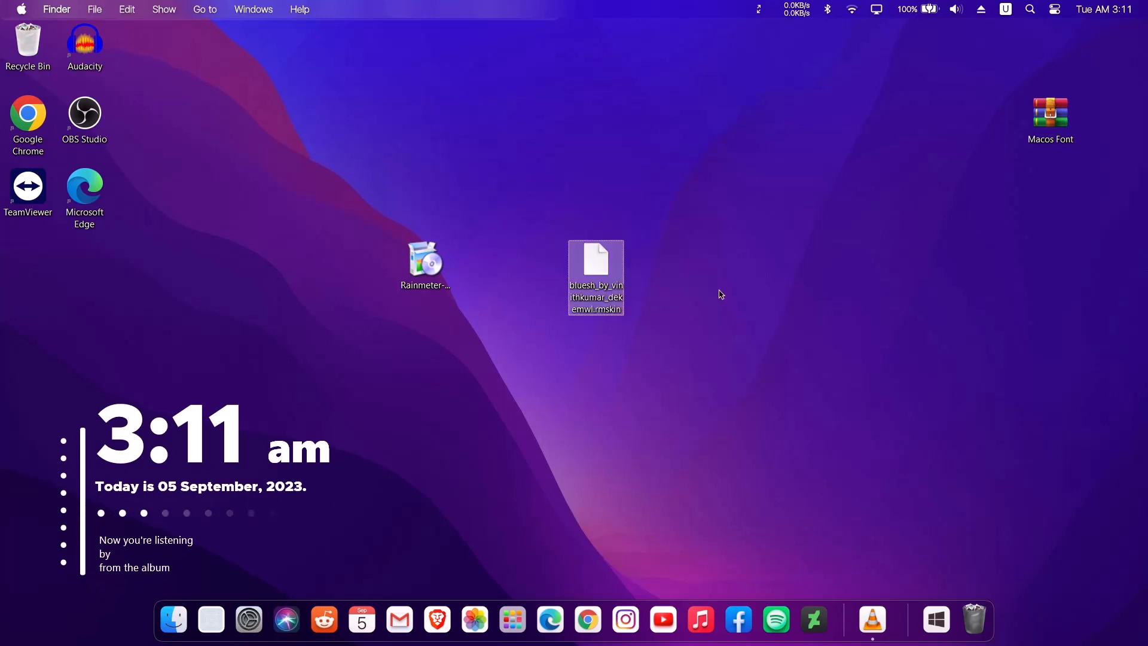
Delete the Rainmeter installer and the Bluesh rmskin file from the desktop.
left_click_drag(722, 295, 396, 241)
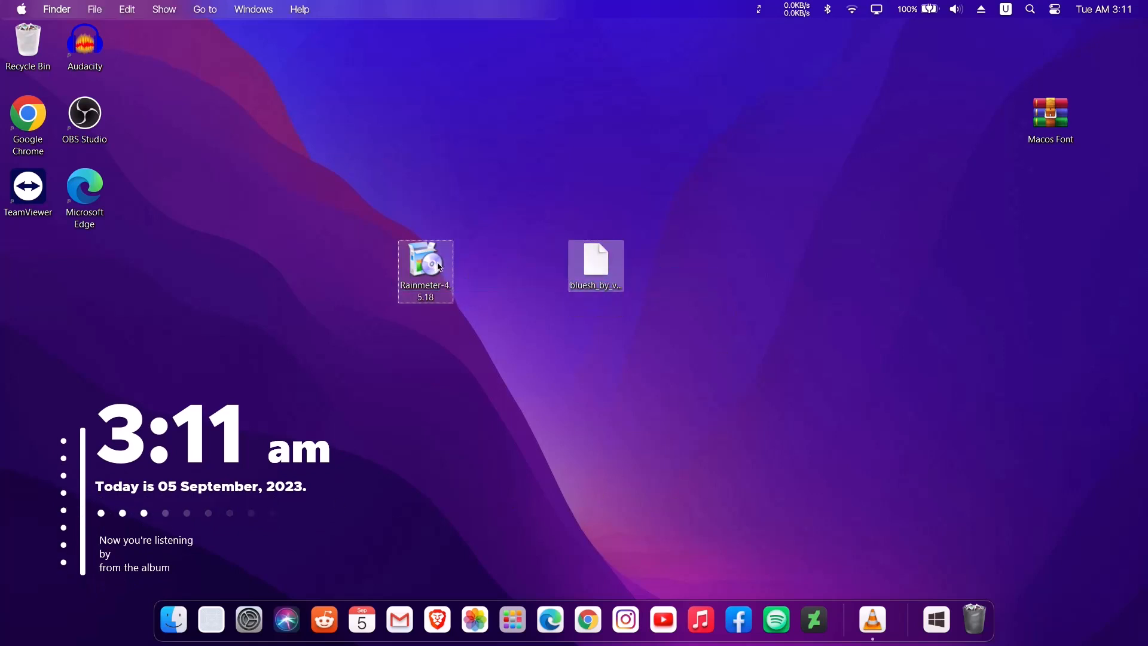
right_click(441, 267)
left_click(609, 284)
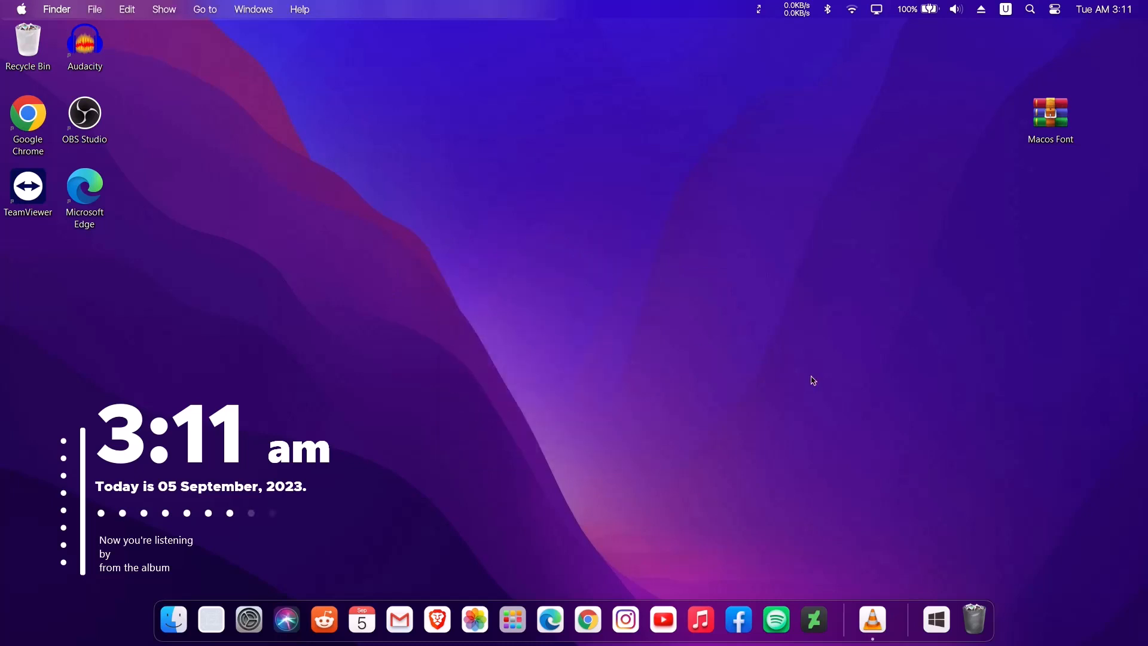
Extract the Macos Font archive into its own folder and place that folder below the archive on the desktop.
left_click_drag(1045, 124, 569, 275)
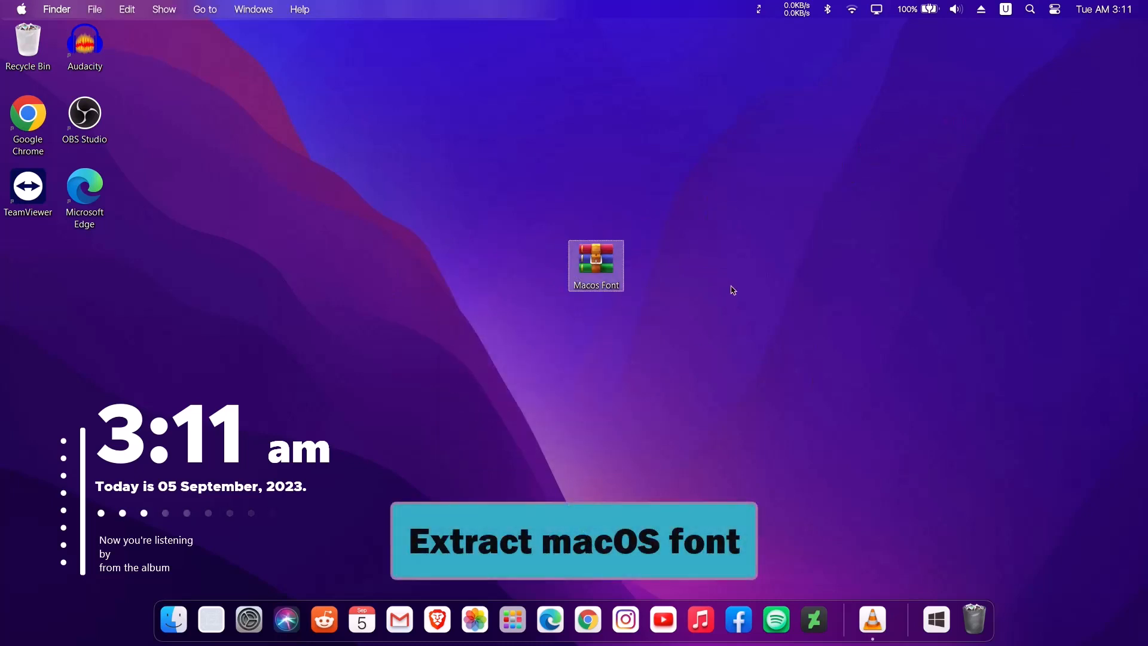
right_click(601, 265)
mouse_move(778, 466)
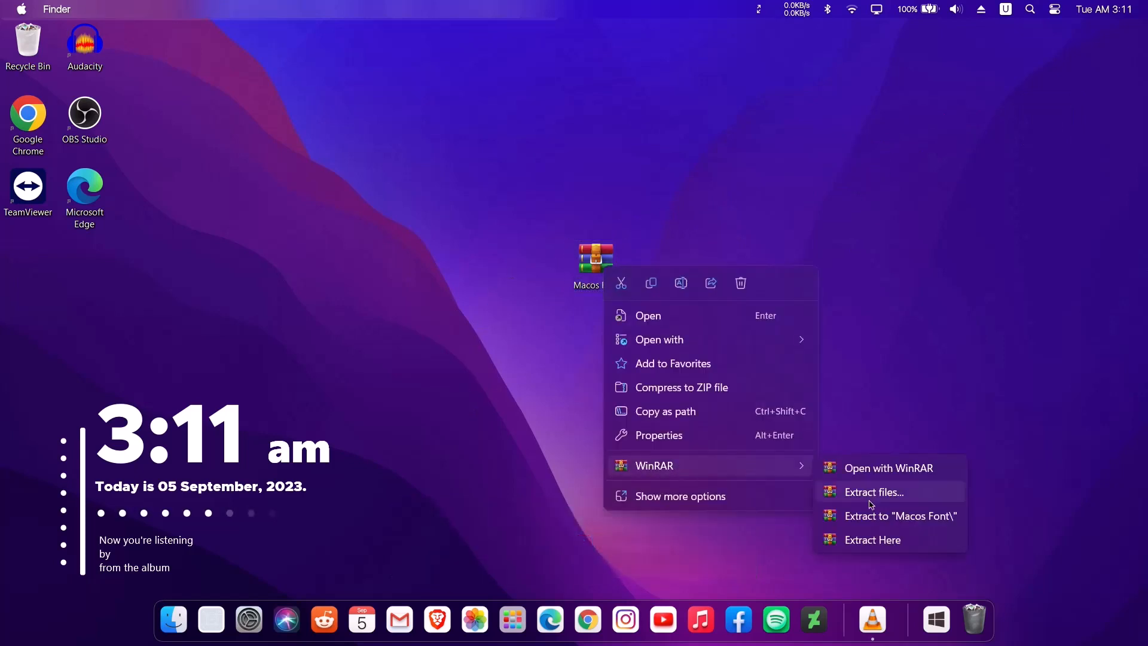
left_click(904, 521)
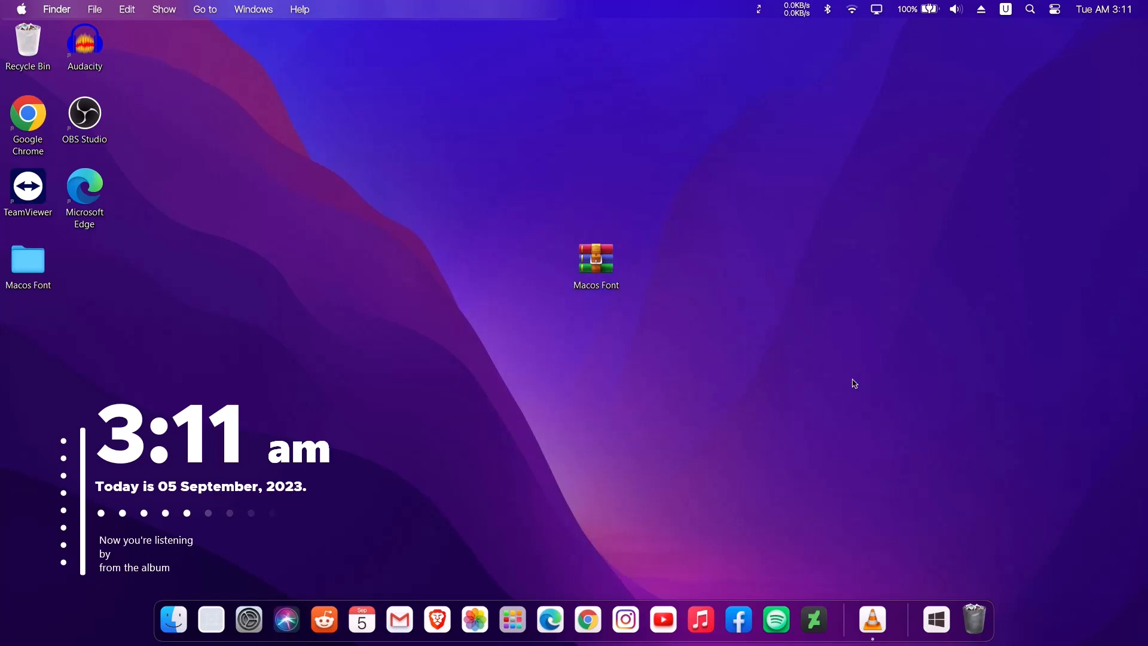
left_click_drag(34, 281, 601, 356)
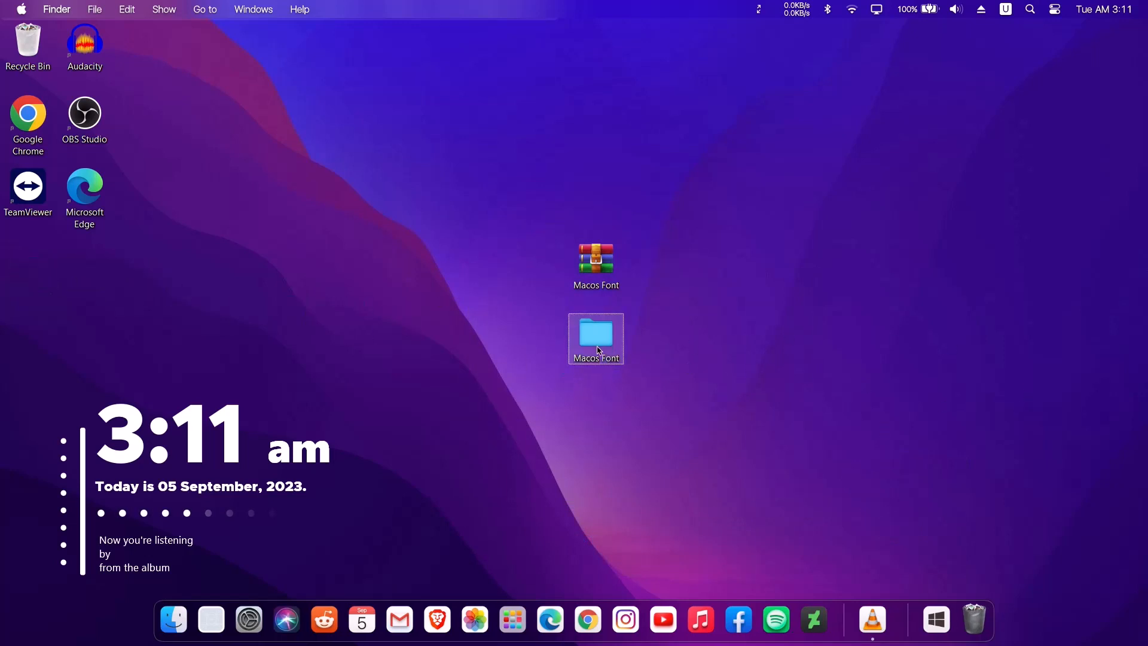
Install all the font files from the fonts subfolder of the extracted Macos Font folder.
double_click(599, 346)
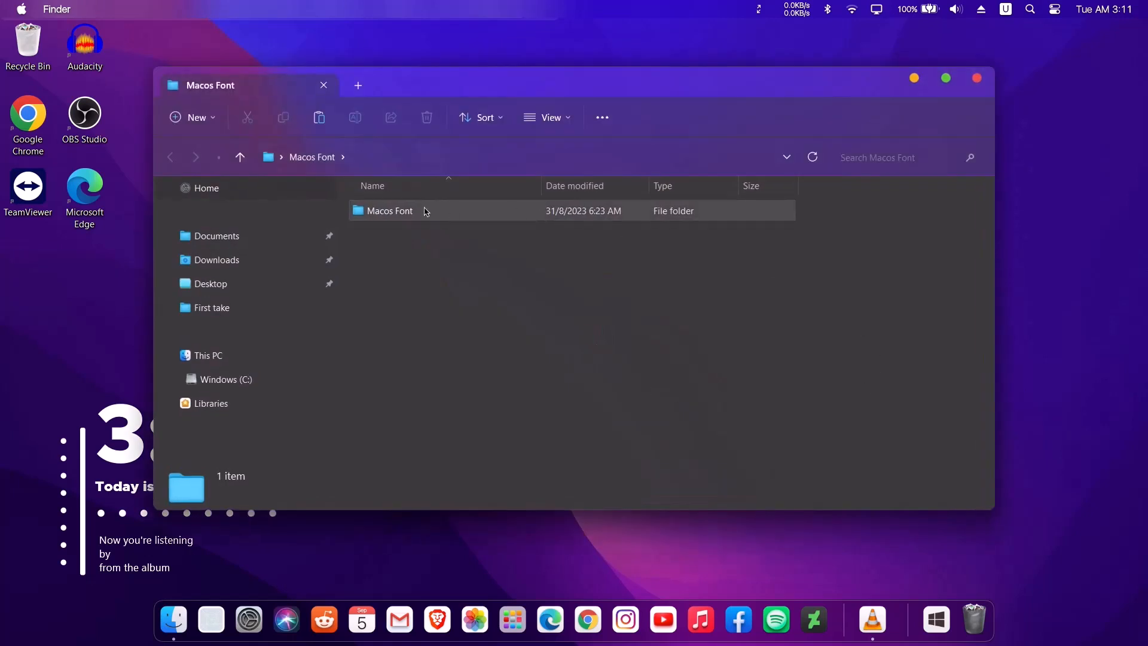
left_click(394, 217)
double_click(401, 215)
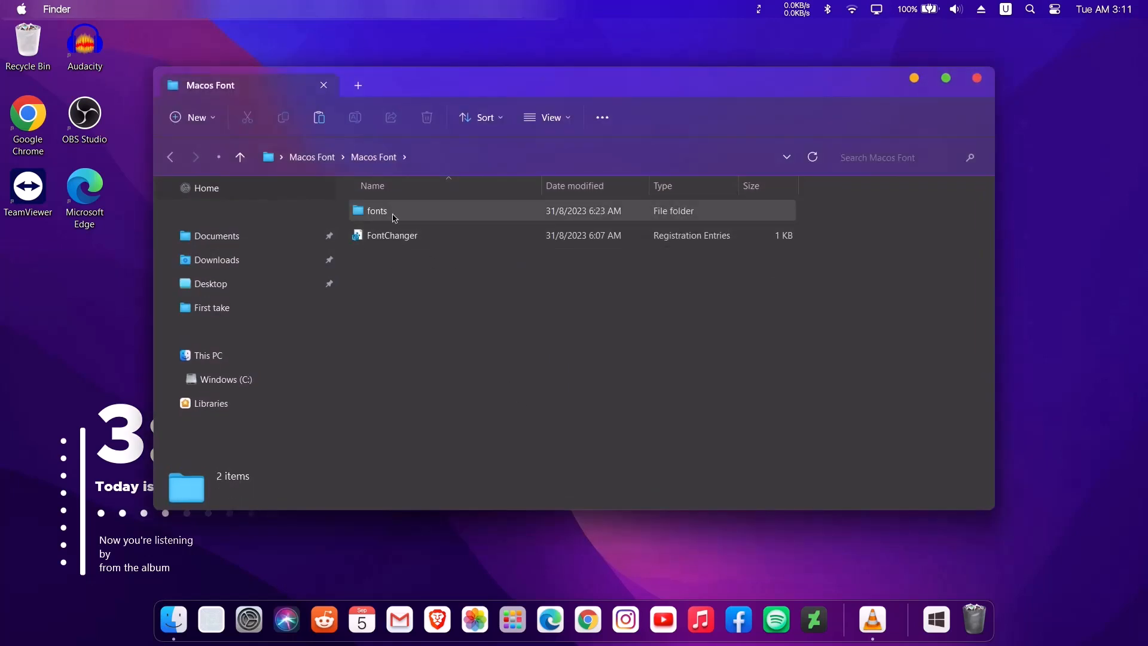
left_click(424, 217)
double_click(399, 211)
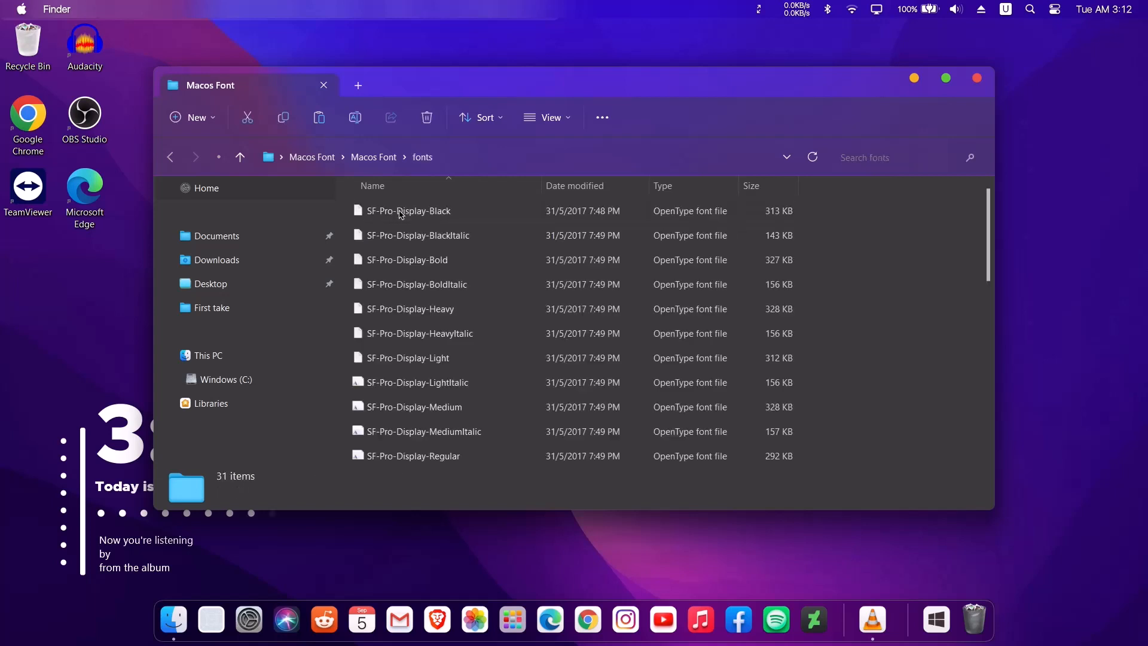
key("ctrl+a")
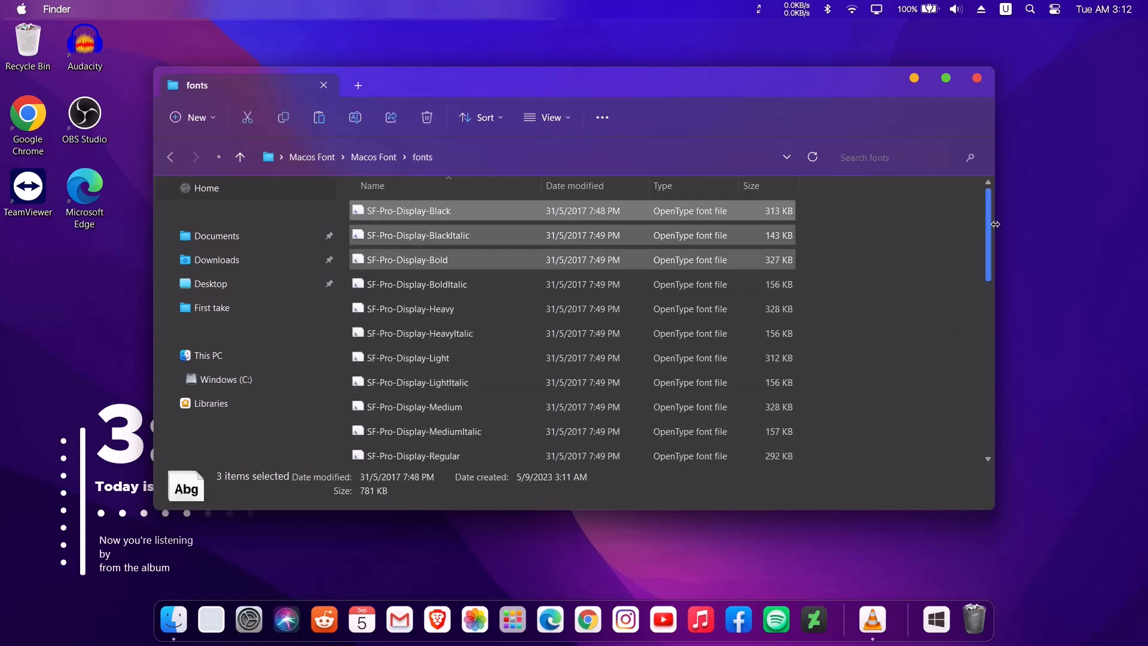
left_click_drag(989, 228, 958, 474)
scroll(998, 275, "up", 2)
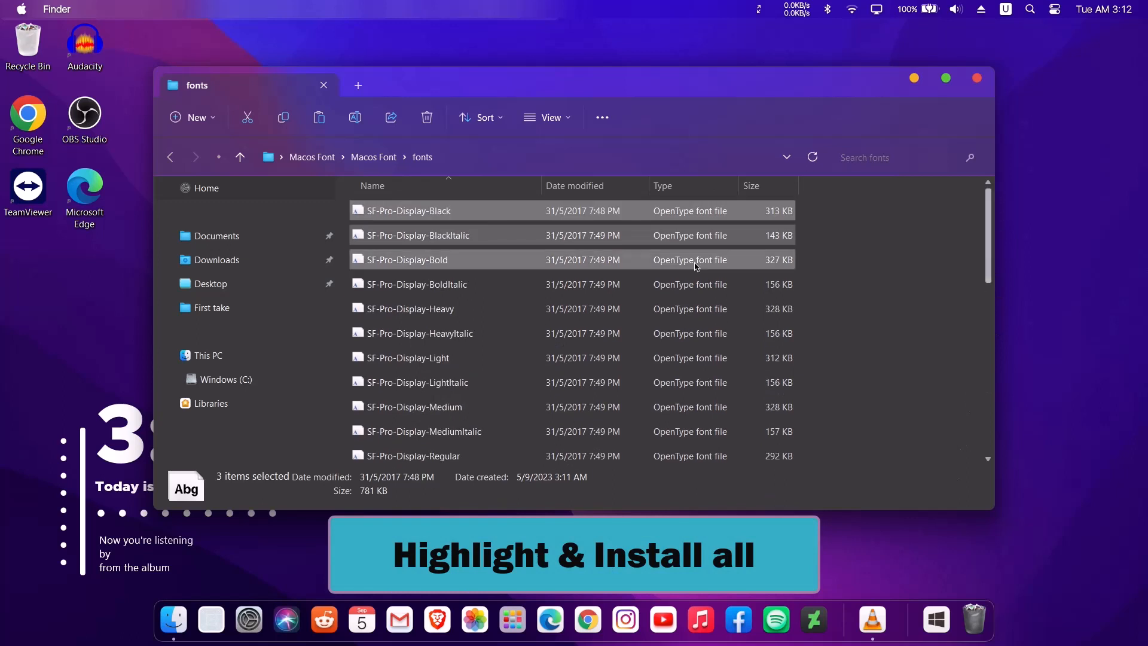
left_click_drag(342, 211, 573, 618)
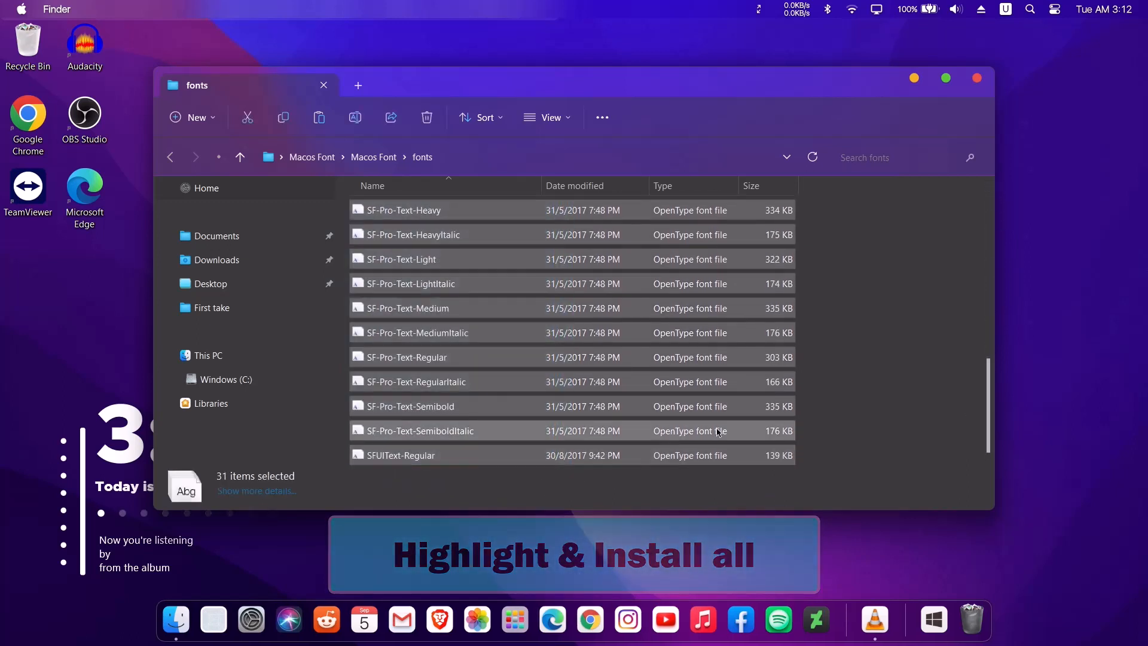
right_click(489, 311)
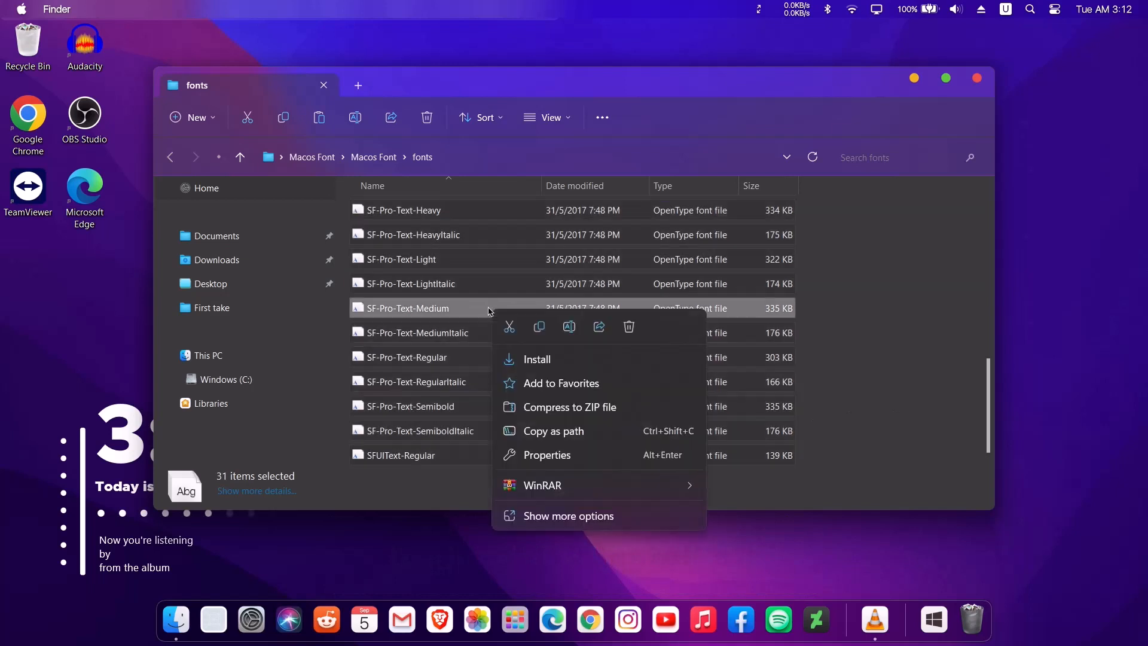
left_click(525, 359)
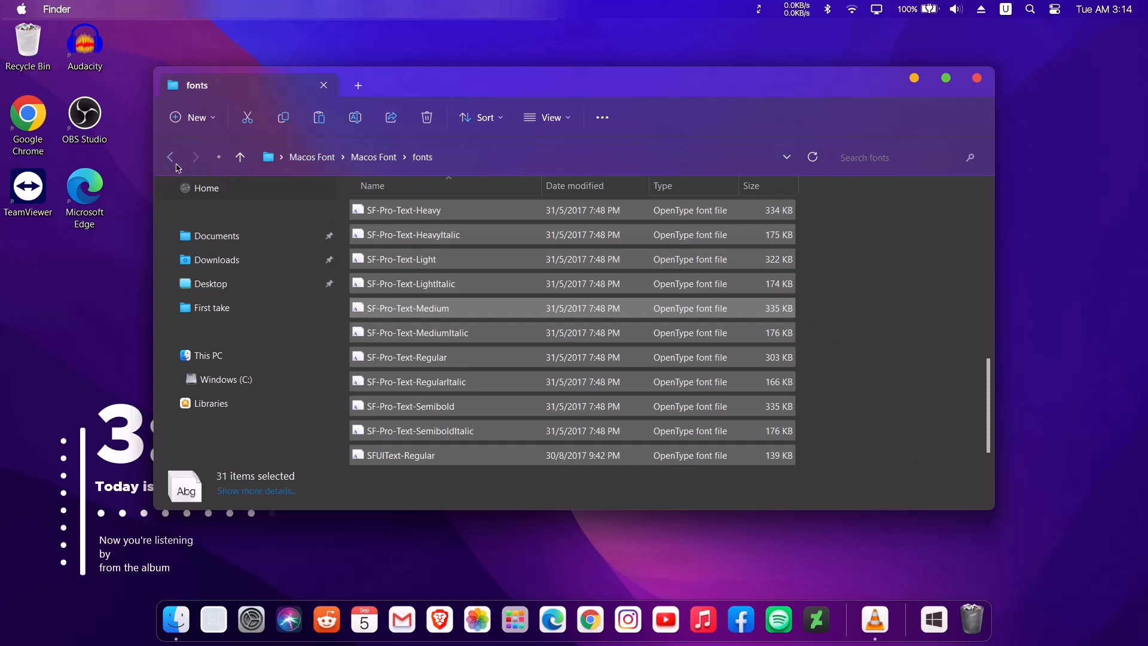
Add the FontChanger registry file from the Macos Font folder to the registry and close the folder window.
left_click(173, 162)
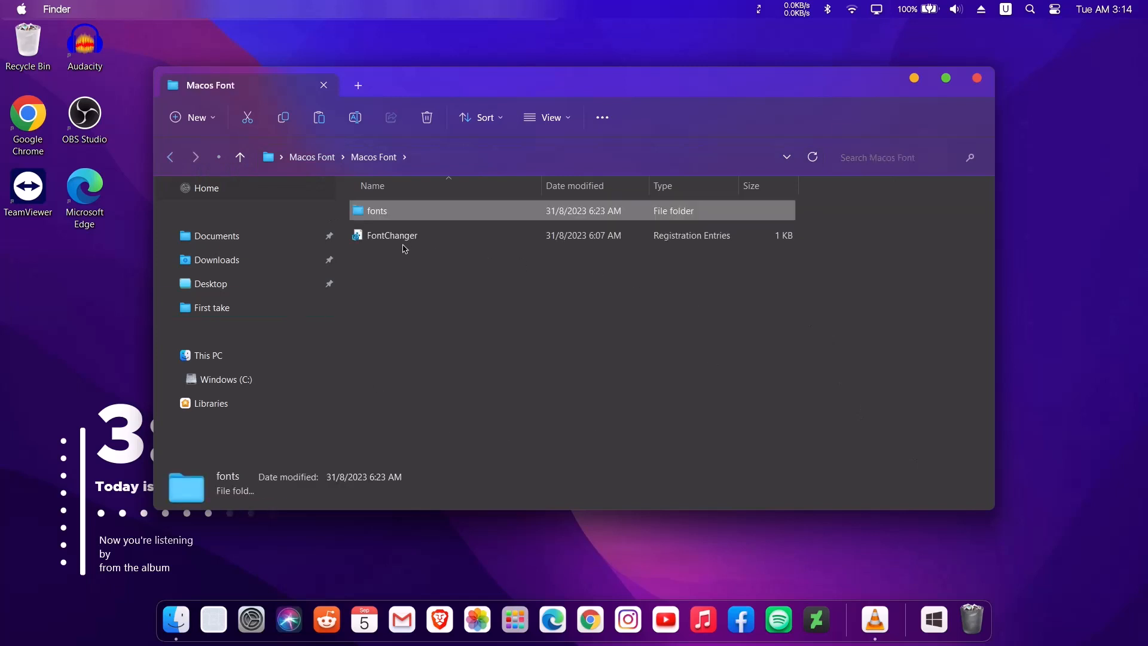
left_click(403, 242)
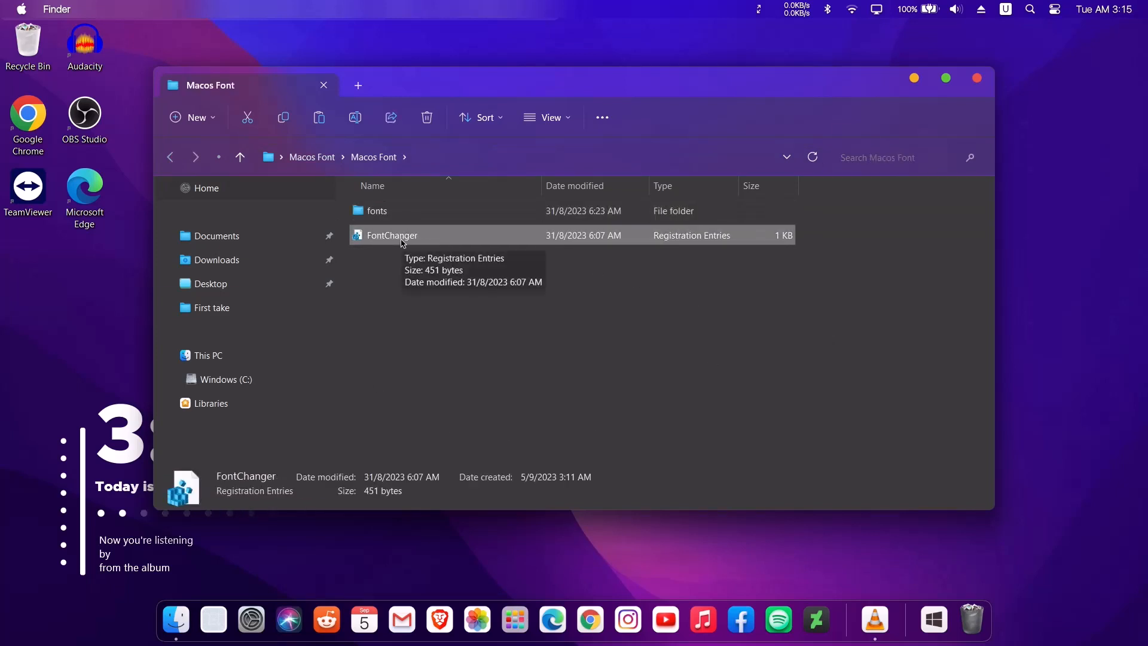
double_click(405, 242)
left_click(669, 350)
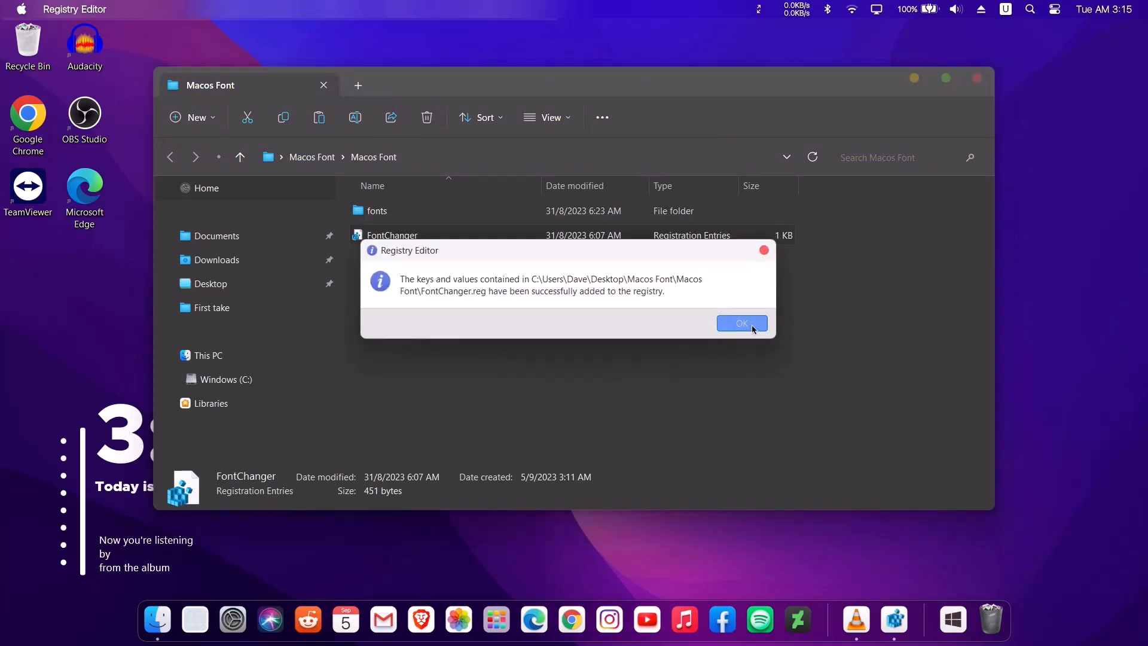
left_click(732, 323)
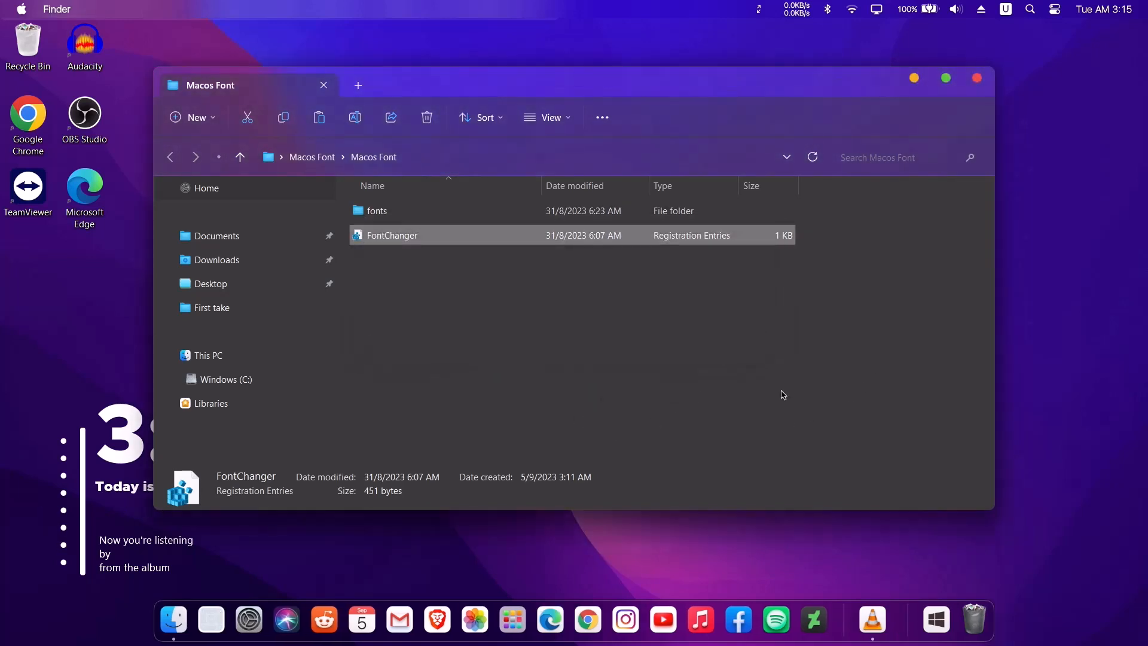
left_click(977, 79)
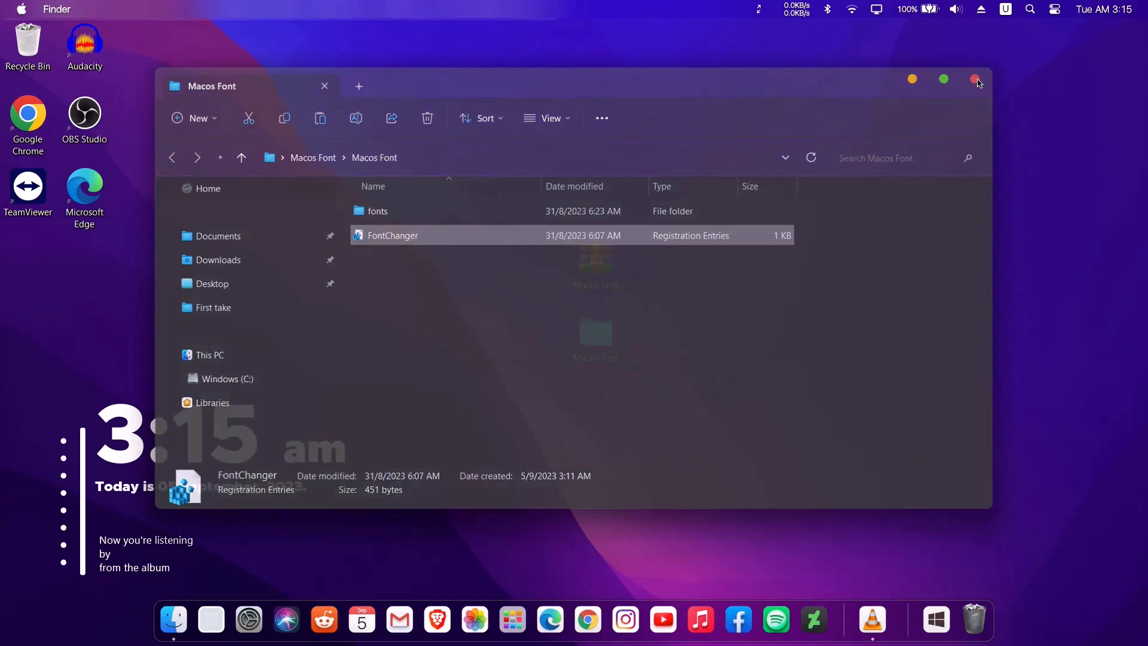
Delete the Macos Font archive and its extracted folder from the desktop.
left_click_drag(693, 190, 598, 343)
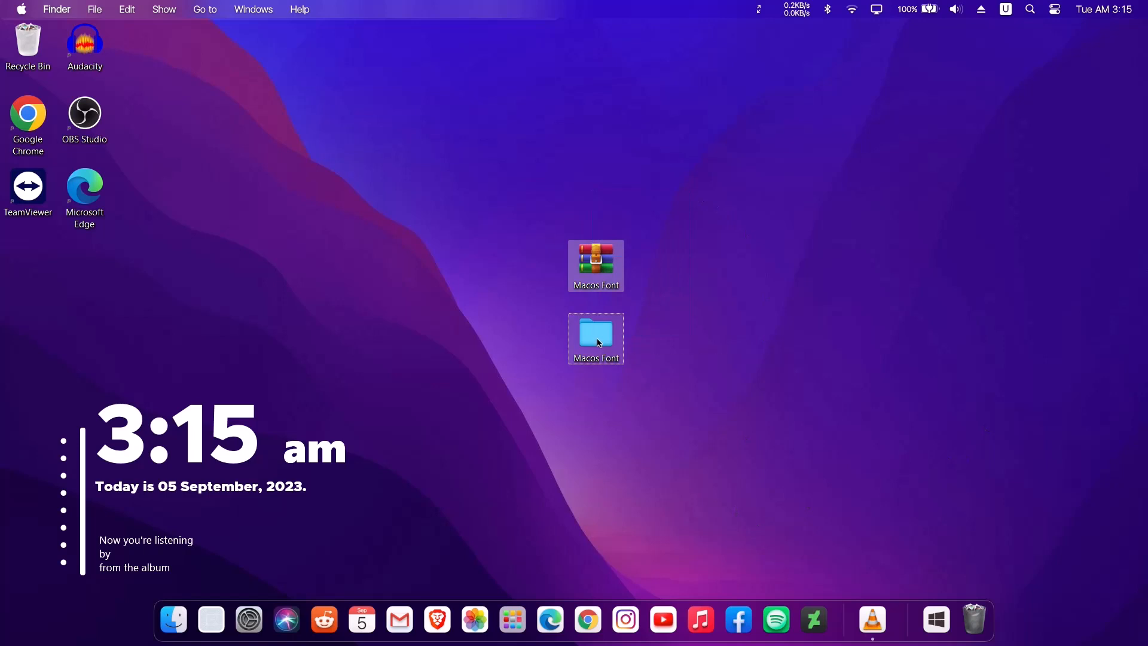
right_click(599, 343)
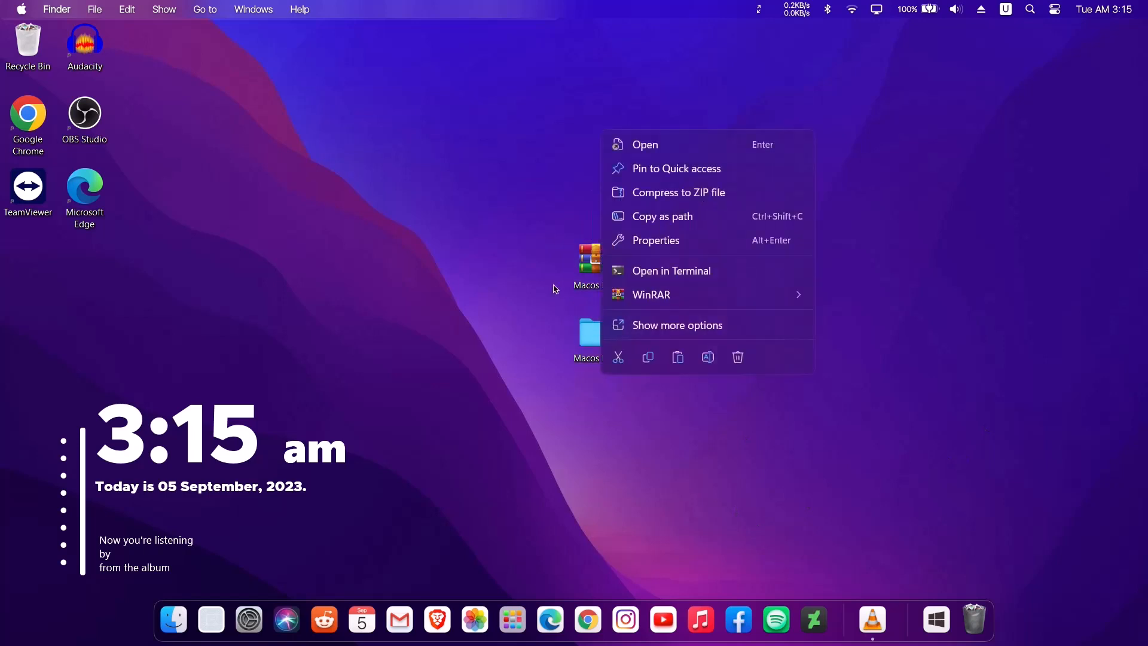
left_click(739, 359)
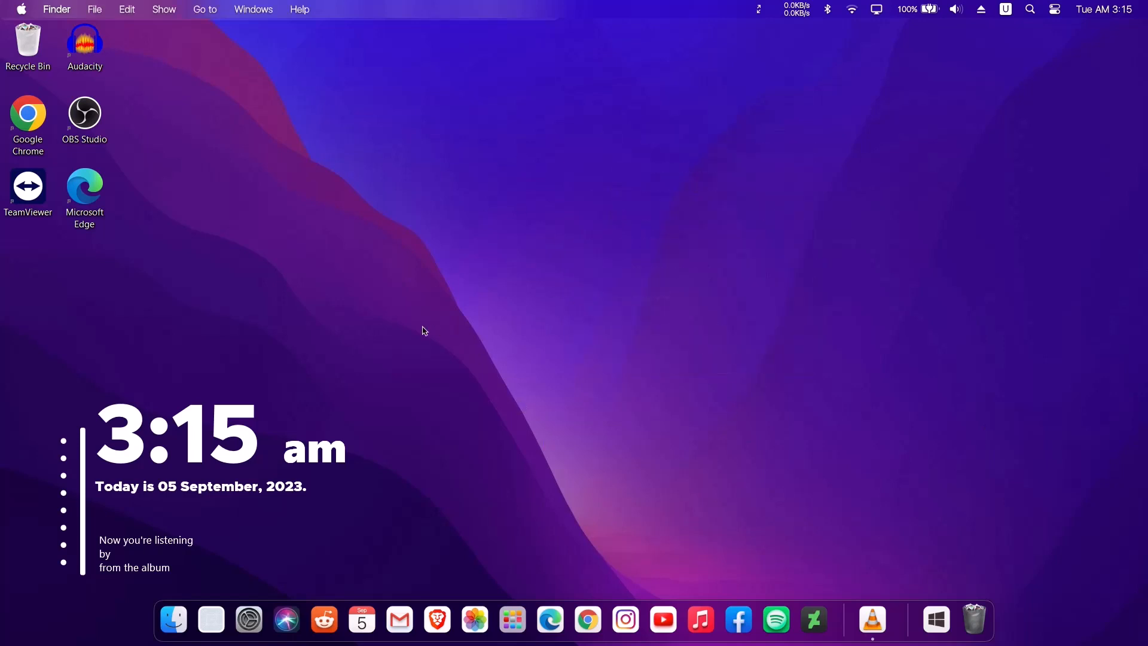
Hide all the desktop icons.
right_click(234, 127)
mouse_move(425, 184)
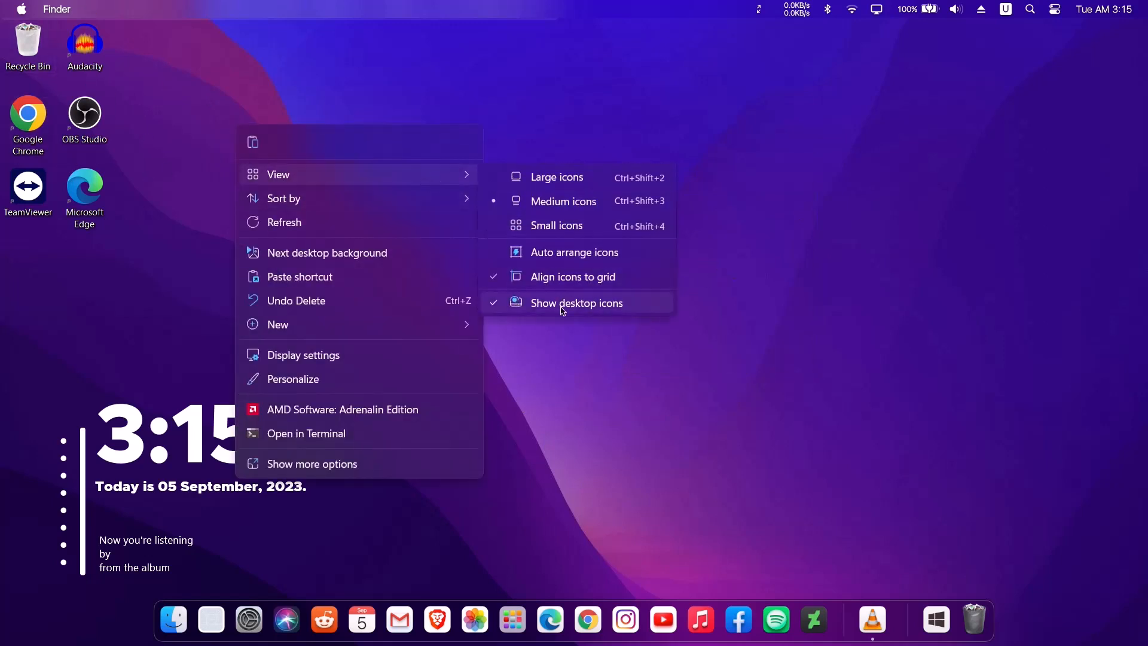
left_click(548, 306)
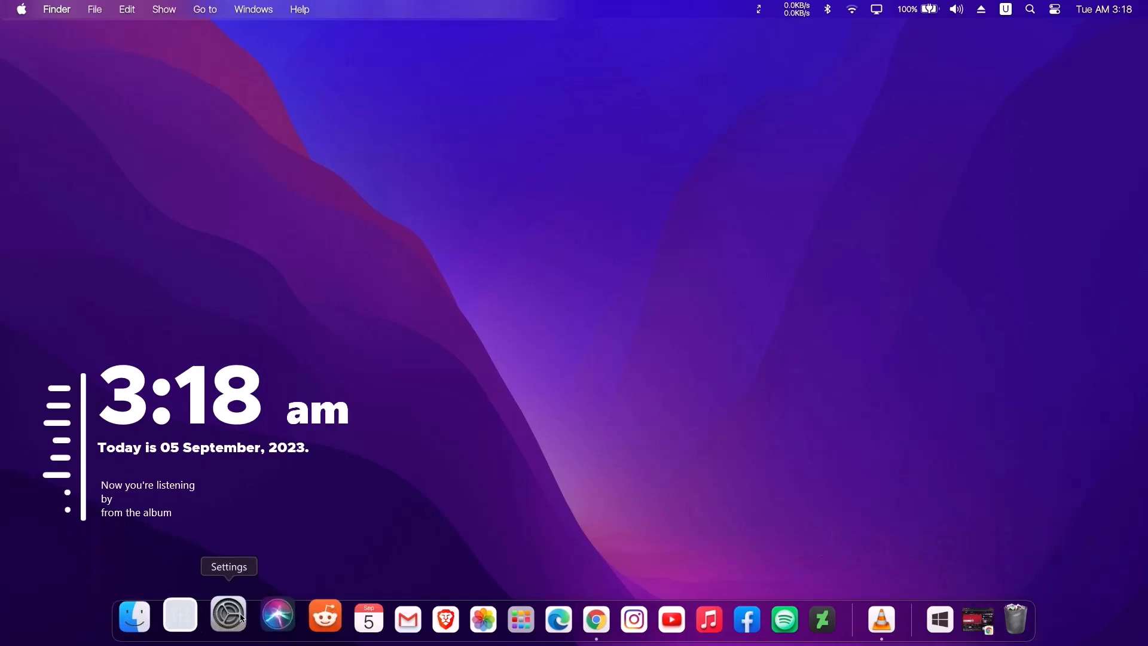
Apply the macOS day (mica) theme from the Themes page of the Windows personalization settings.
left_click(242, 618)
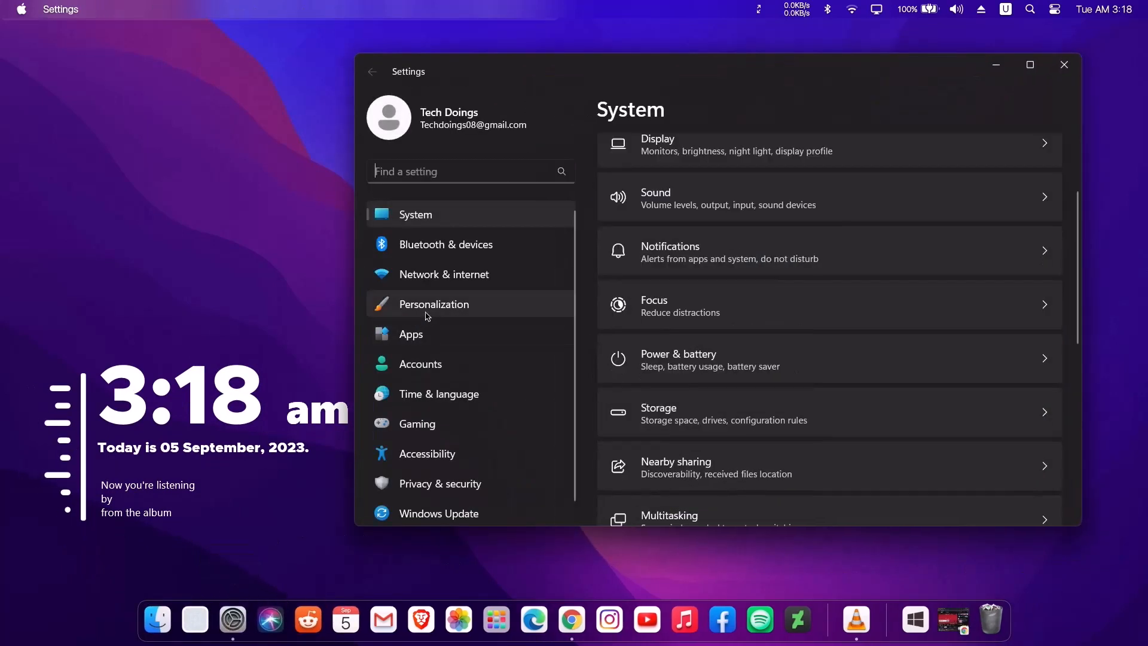
left_click(429, 308)
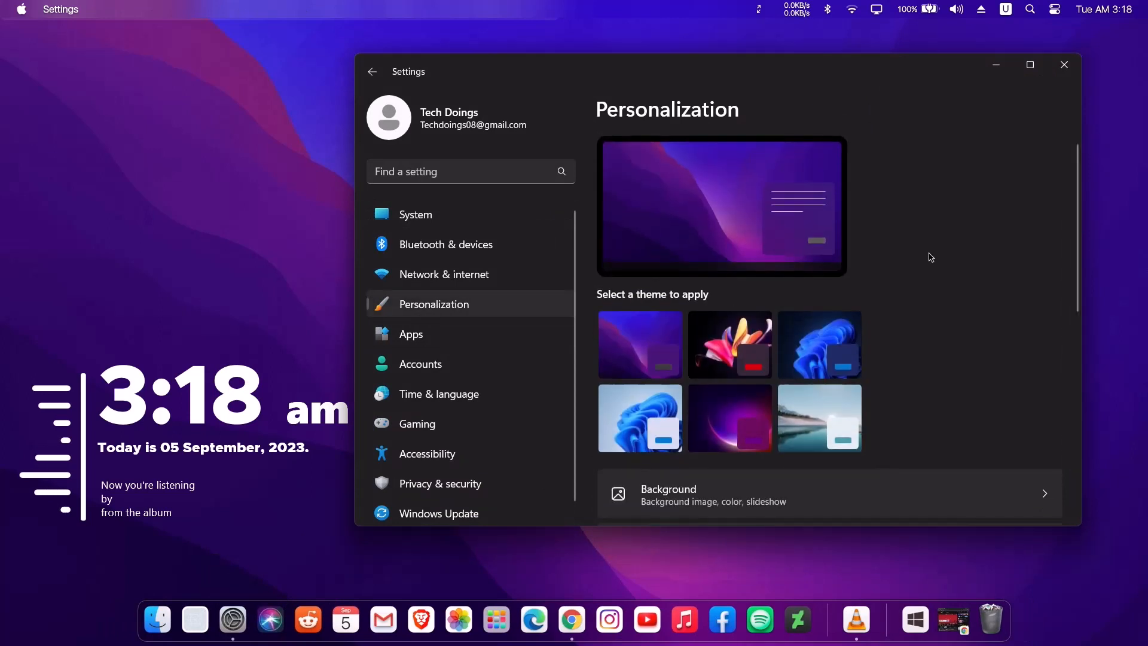
left_click_drag(1081, 194, 787, 303)
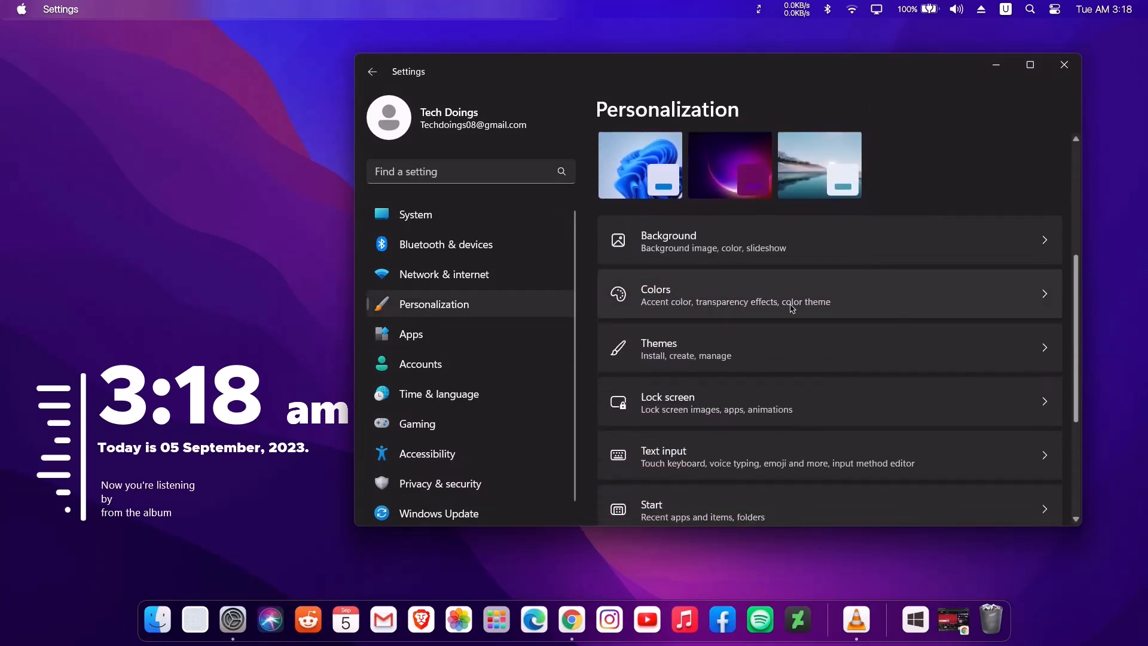
left_click(688, 346)
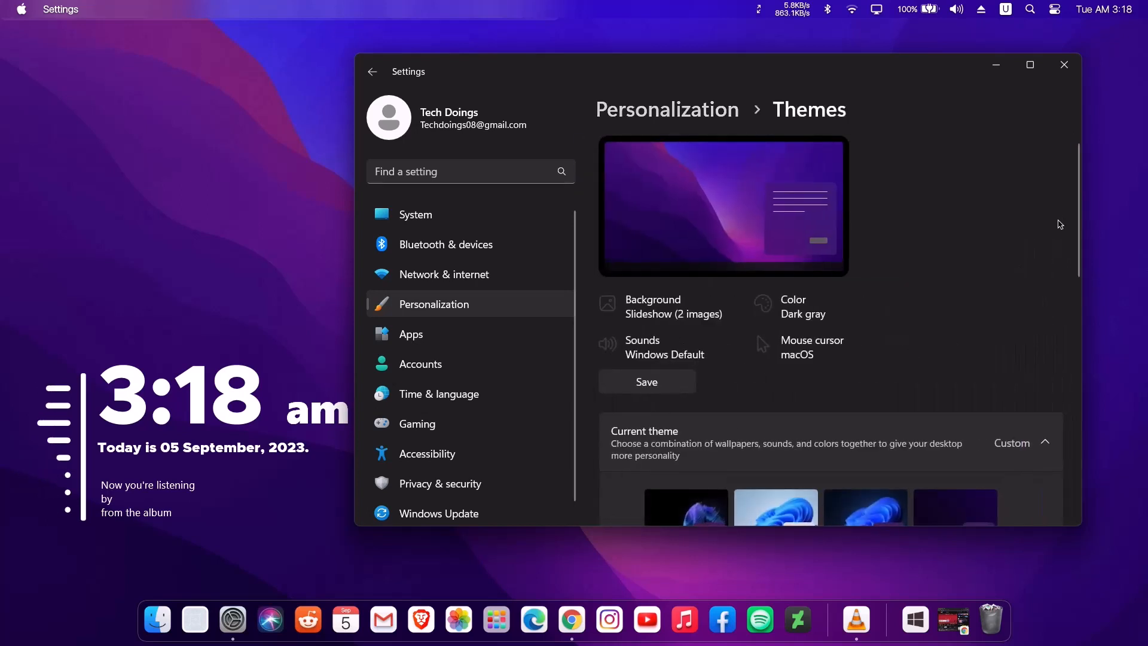
left_click_drag(1077, 192, 1076, 307)
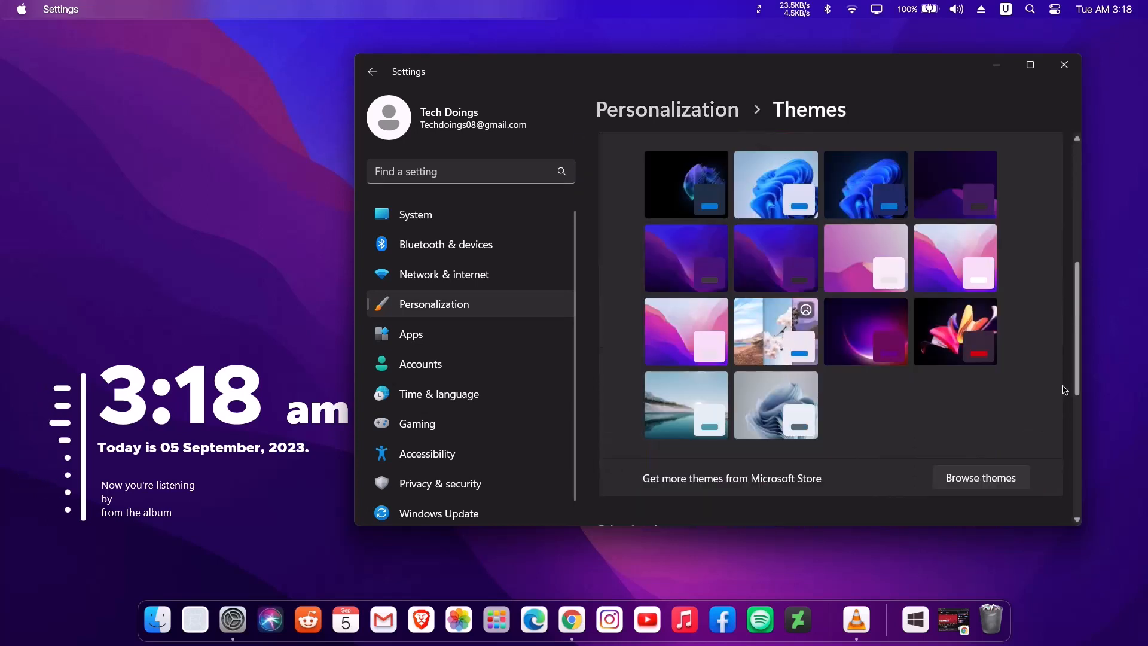
left_click(848, 266)
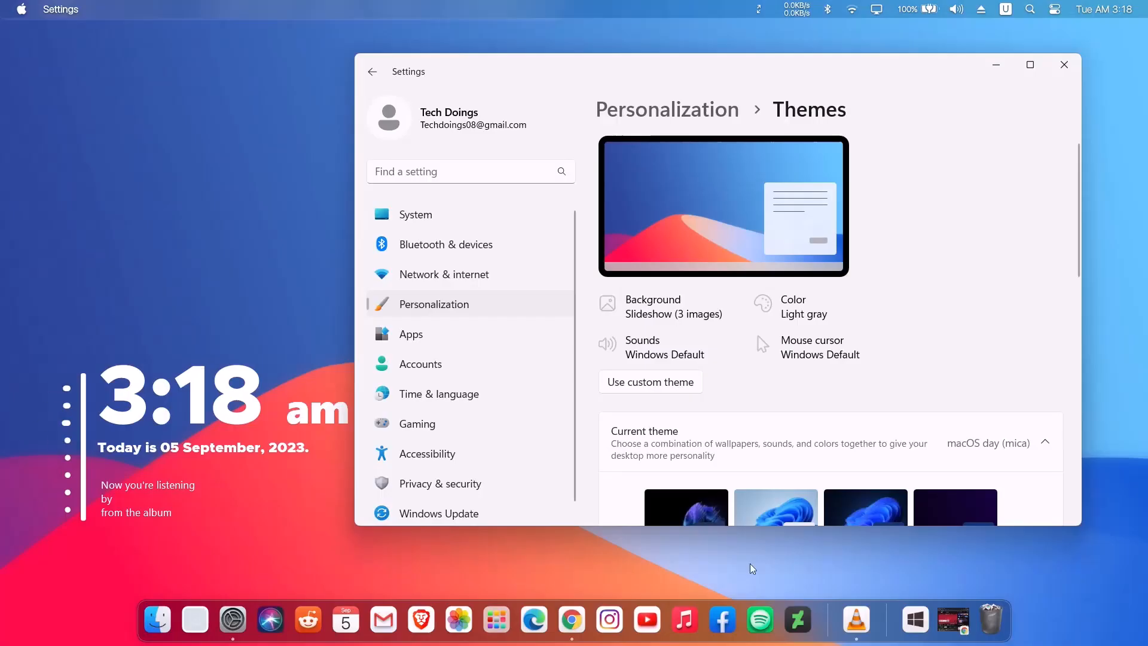
Set the mouse pointer scheme to macOS for the current theme and close the Settings window.
left_click(824, 347)
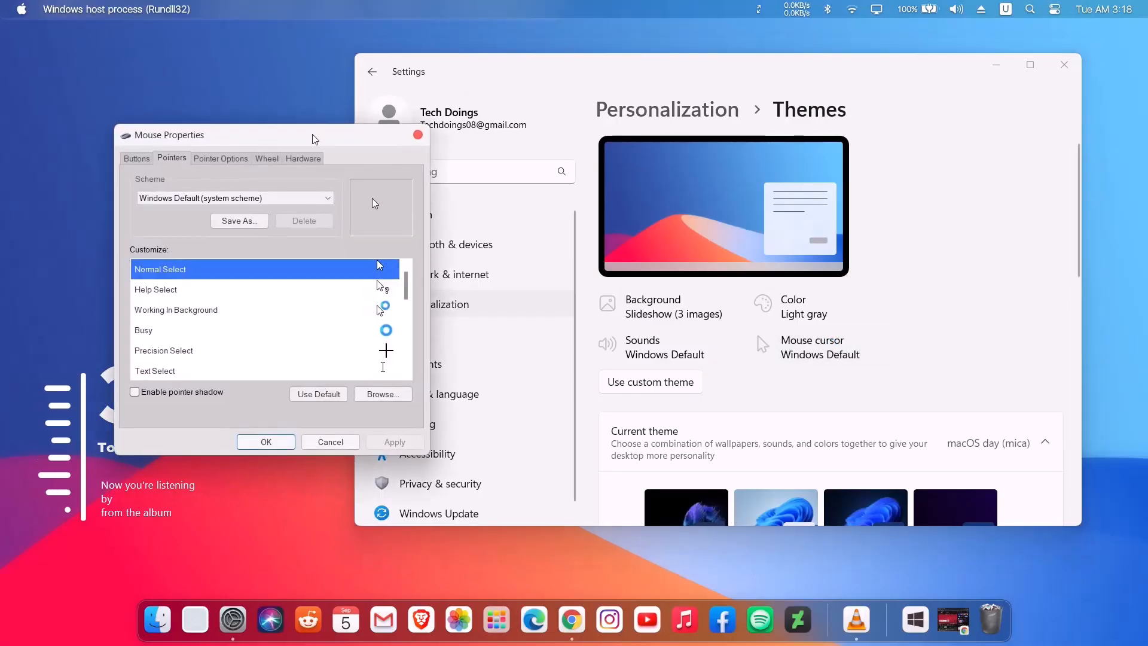
left_click(327, 197)
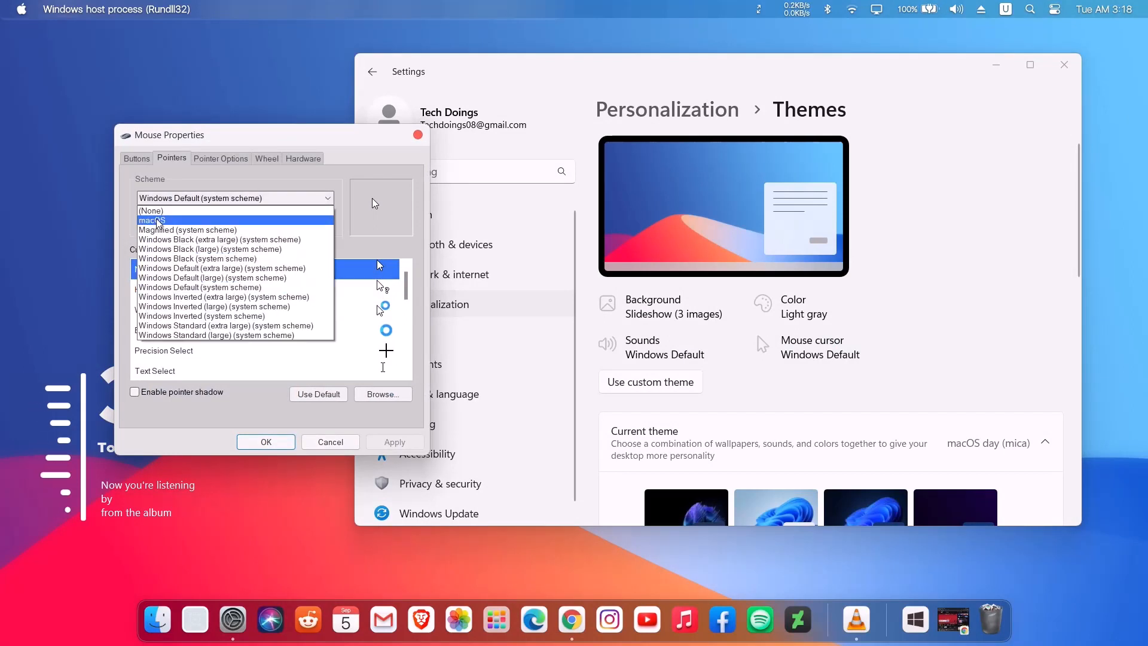
left_click(159, 222)
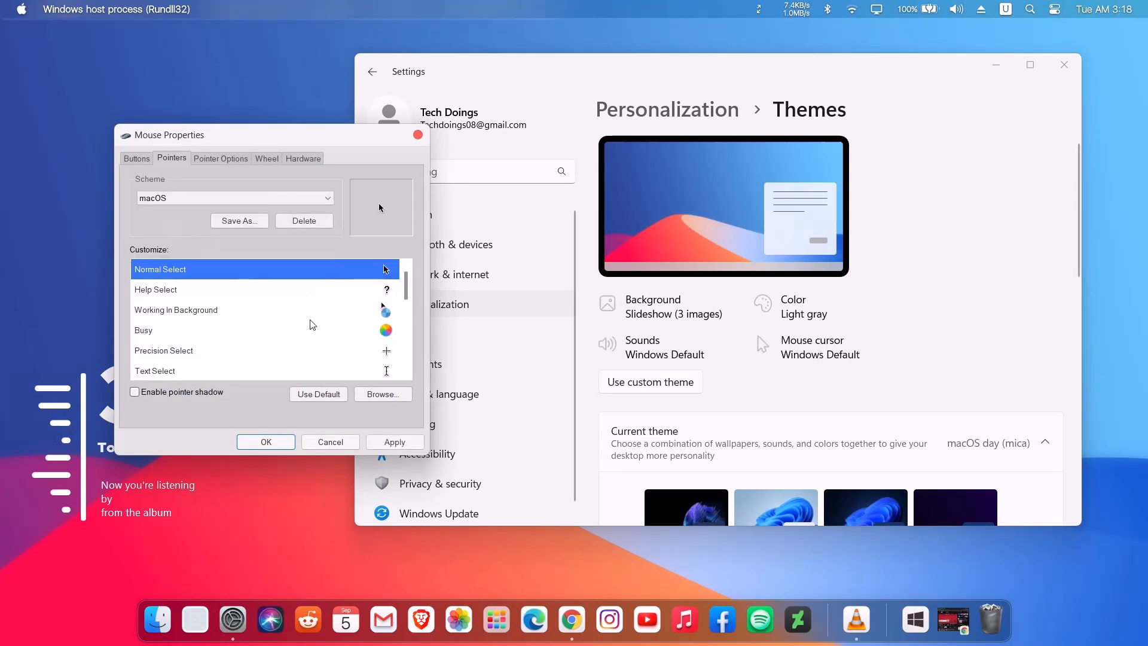
left_click(317, 448)
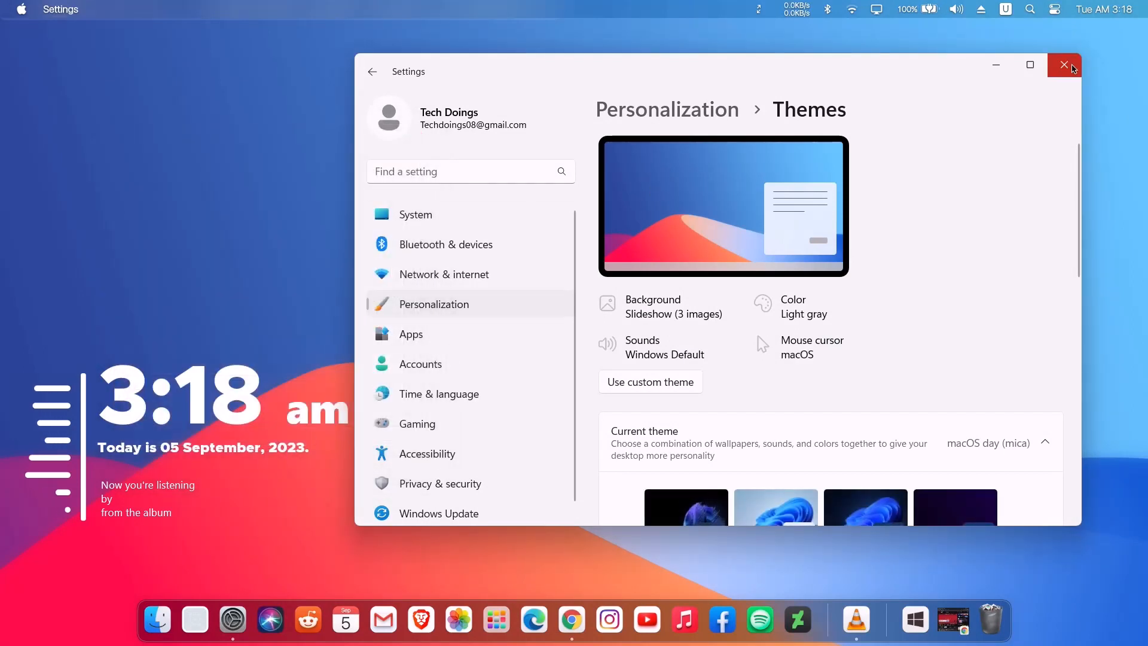
left_click(1063, 65)
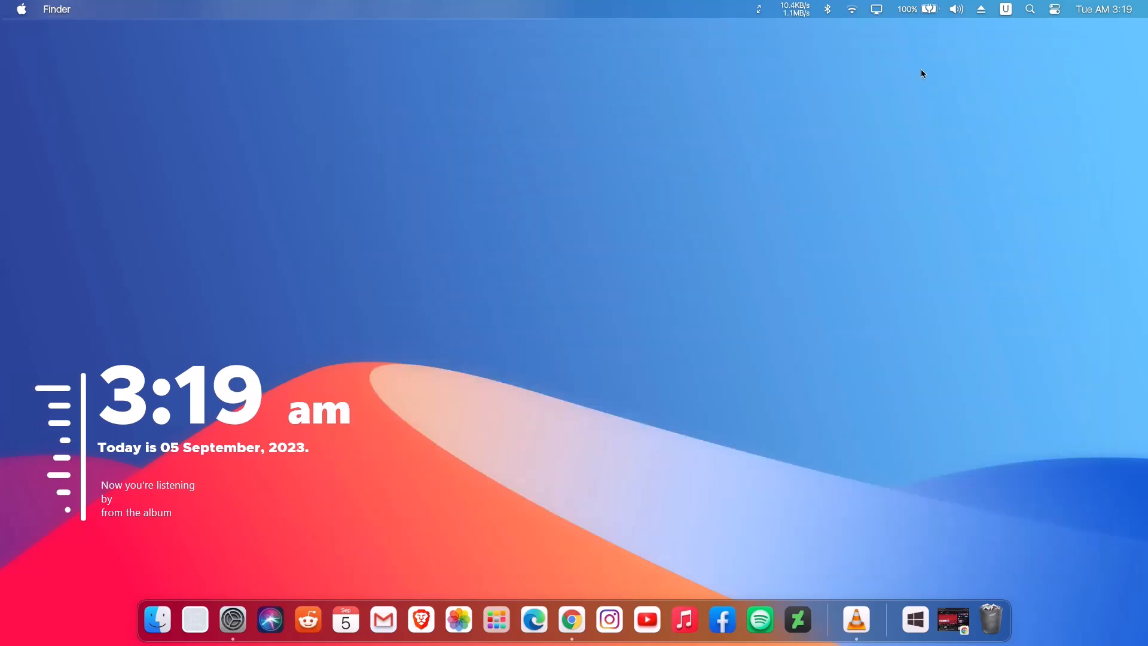
Open the display controls with the brightness and system dark mode options.
left_click(878, 11)
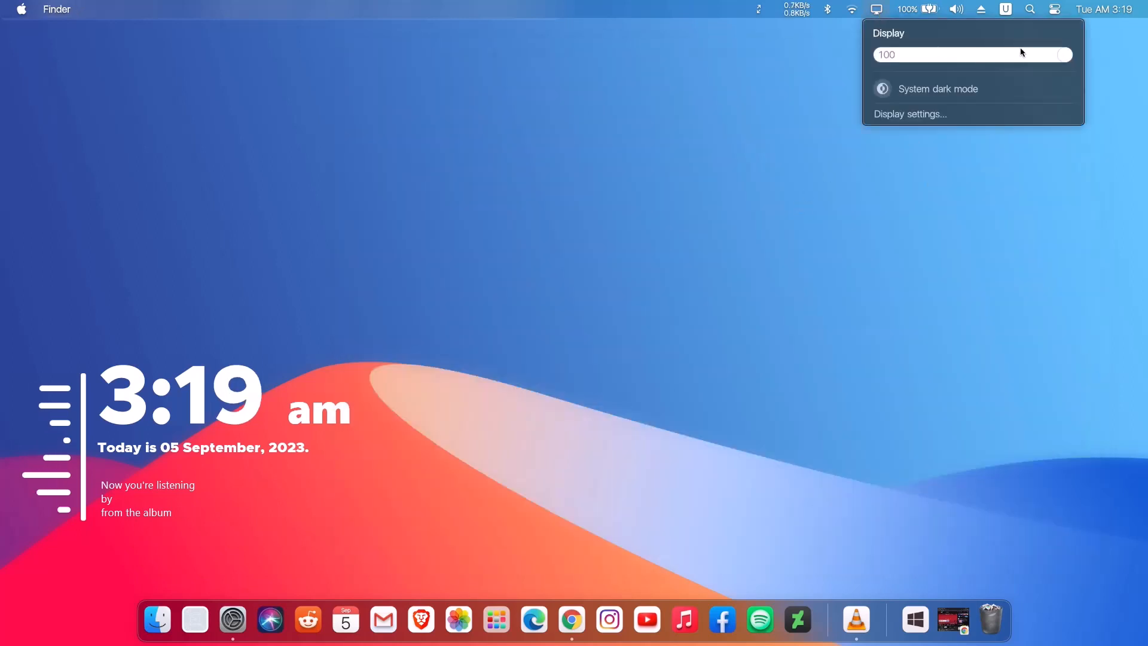